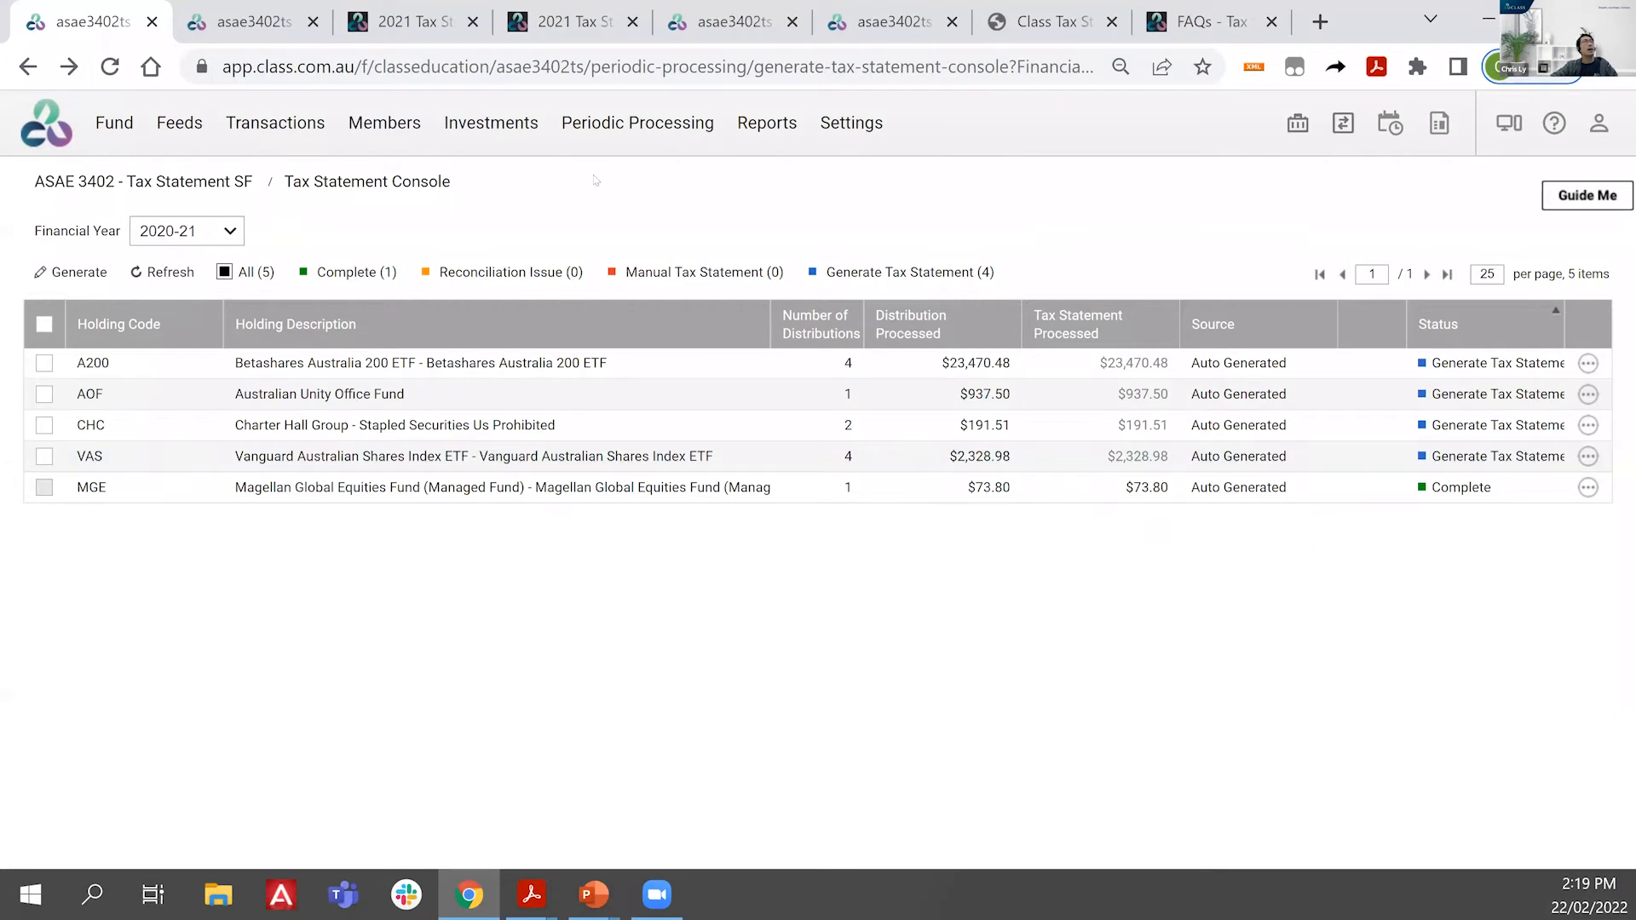
Step: Open the Tax Statement Console and generate the annual tax statement for the A200 Betashares Australia 200 ETF holding
{"action": "left_click", "coordinate": [624, 126]}
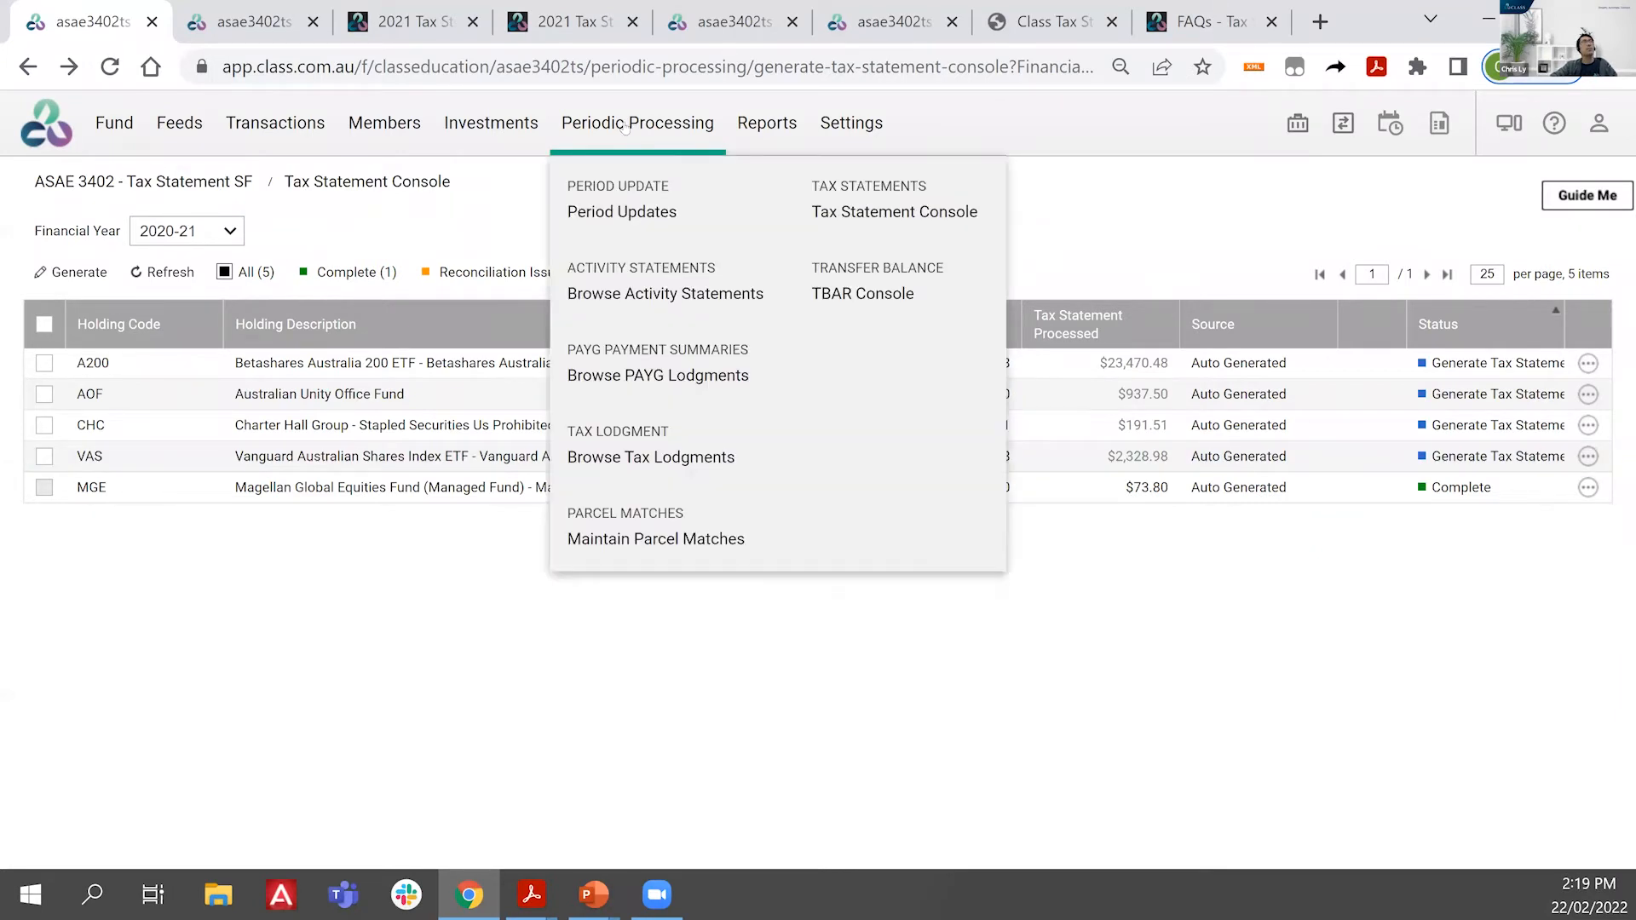
{"action": "left_click", "coordinate": [854, 213]}
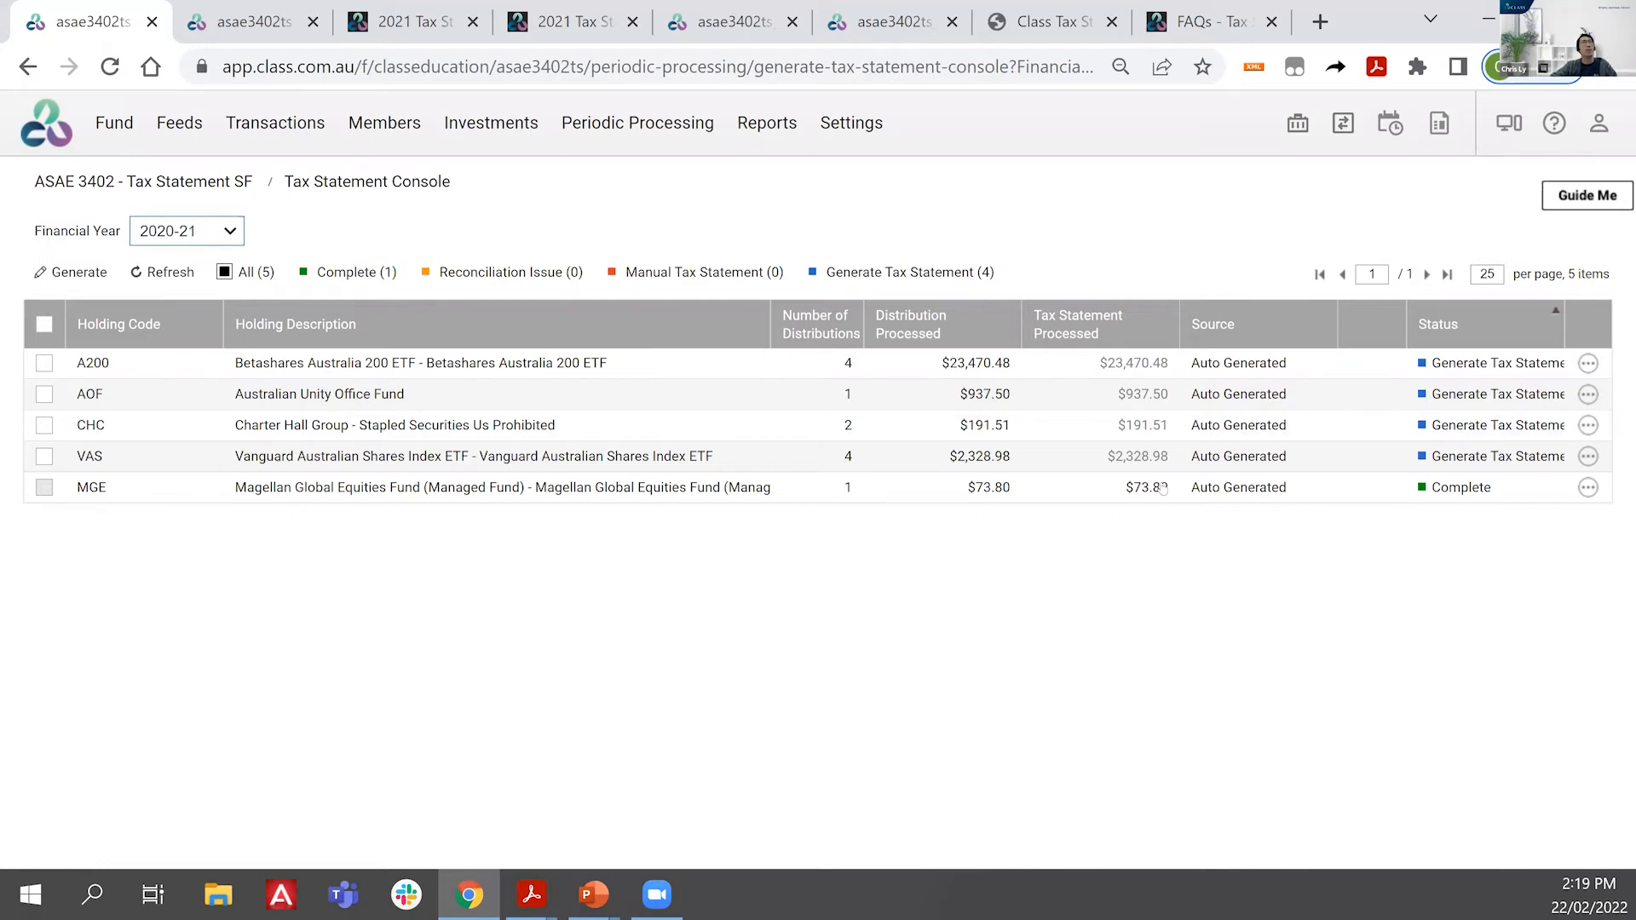
{"action": "left_click", "coordinate": [1588, 363]}
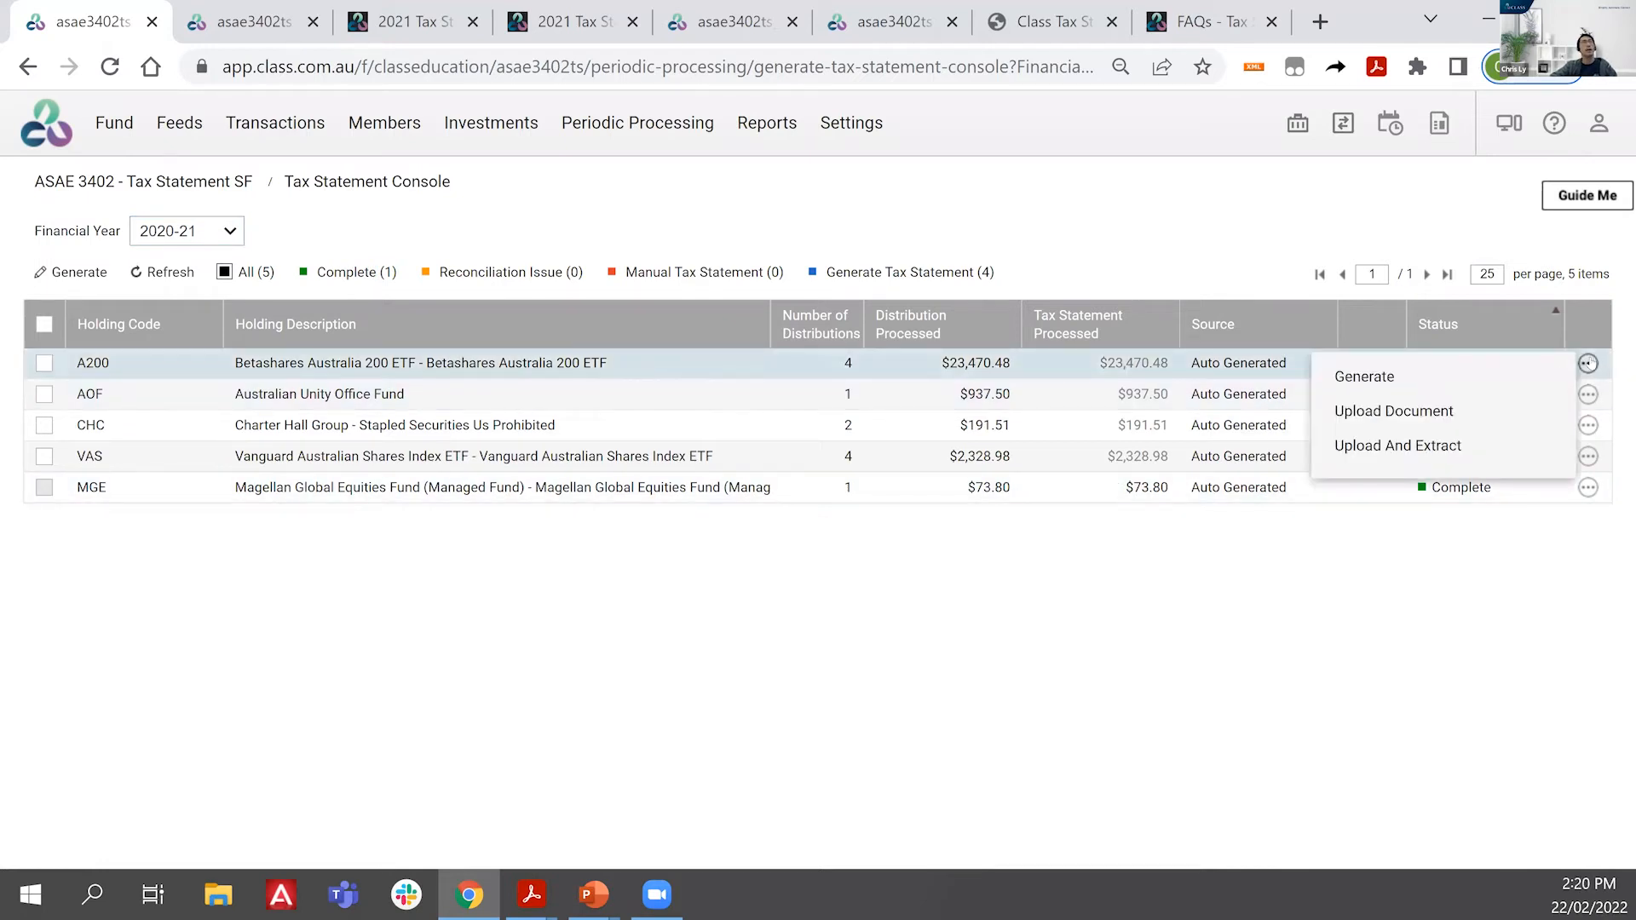
{"action": "left_click", "coordinate": [1398, 381]}
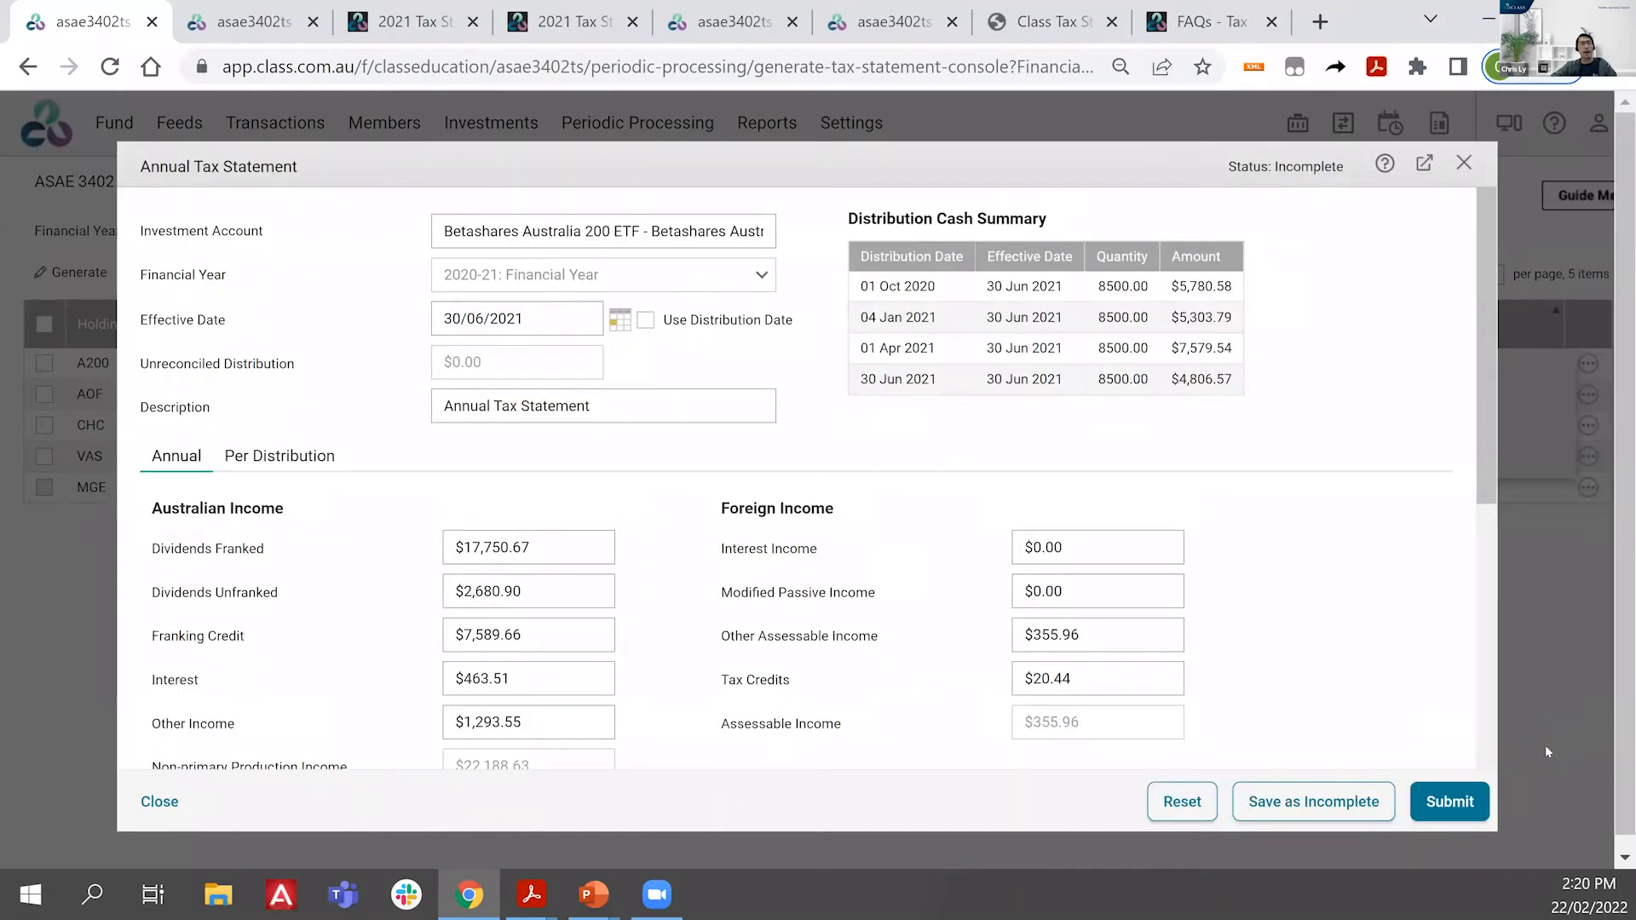
Step: Review the income, capital gains and AMIT amounts of the A200 annual tax statement and submit it
{"action": "scroll", "coordinate": [1549, 753], "scroll_direction": "down", "scroll_amount": 1}
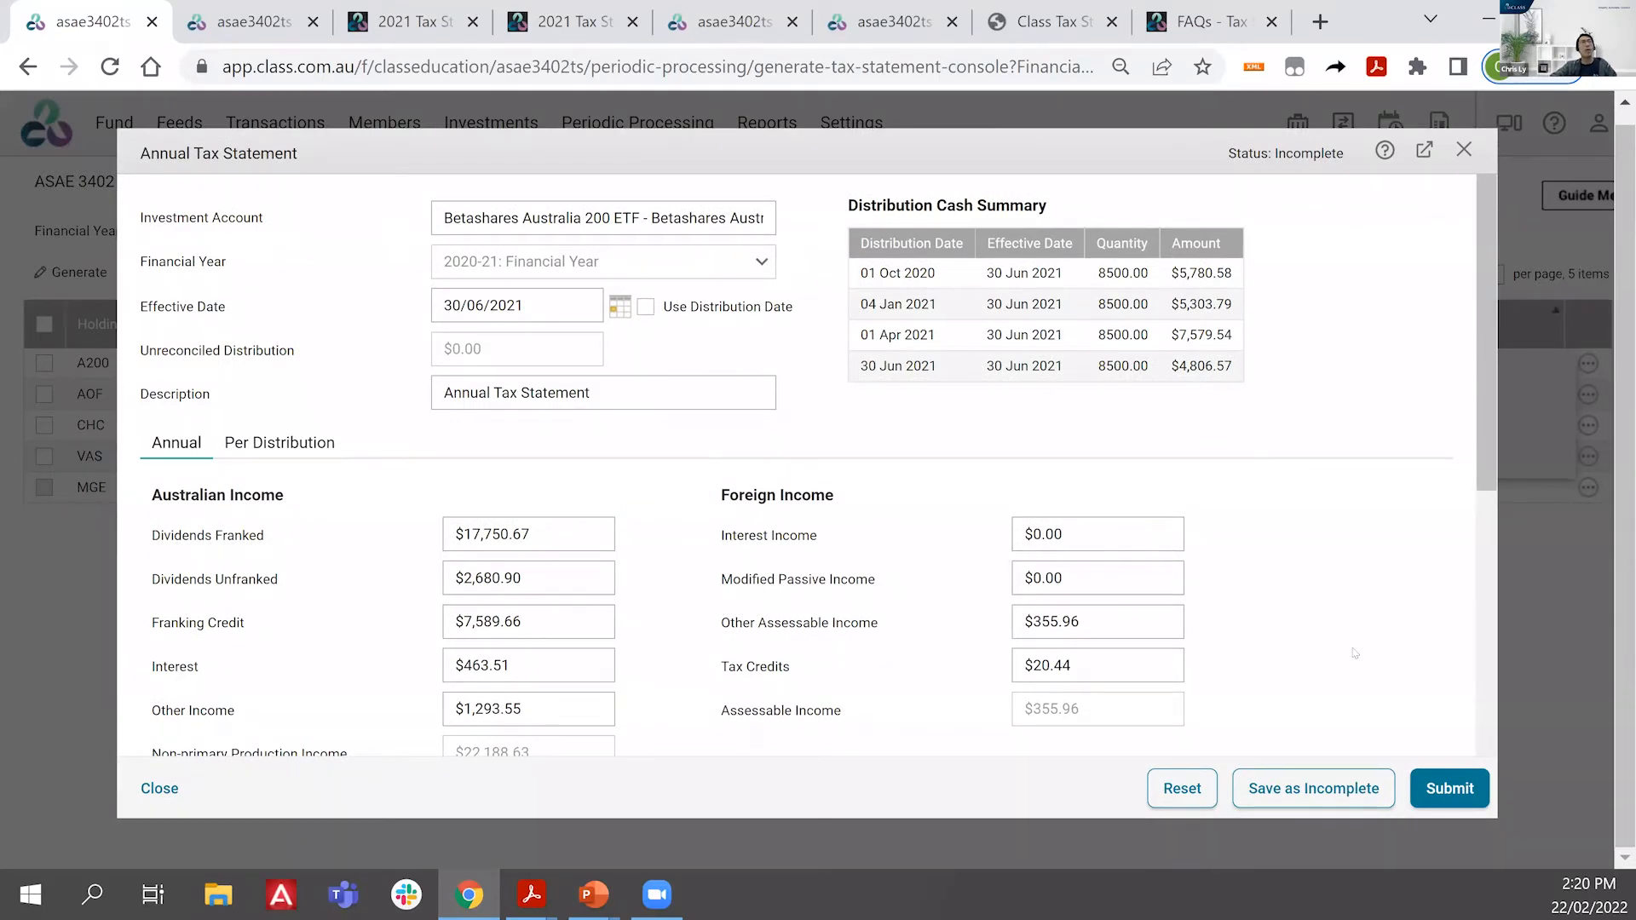
{"action": "scroll", "coordinate": [1355, 653], "scroll_direction": "down", "scroll_amount": 3}
{"action": "scroll", "coordinate": [1329, 627], "scroll_direction": "down", "scroll_amount": 3}
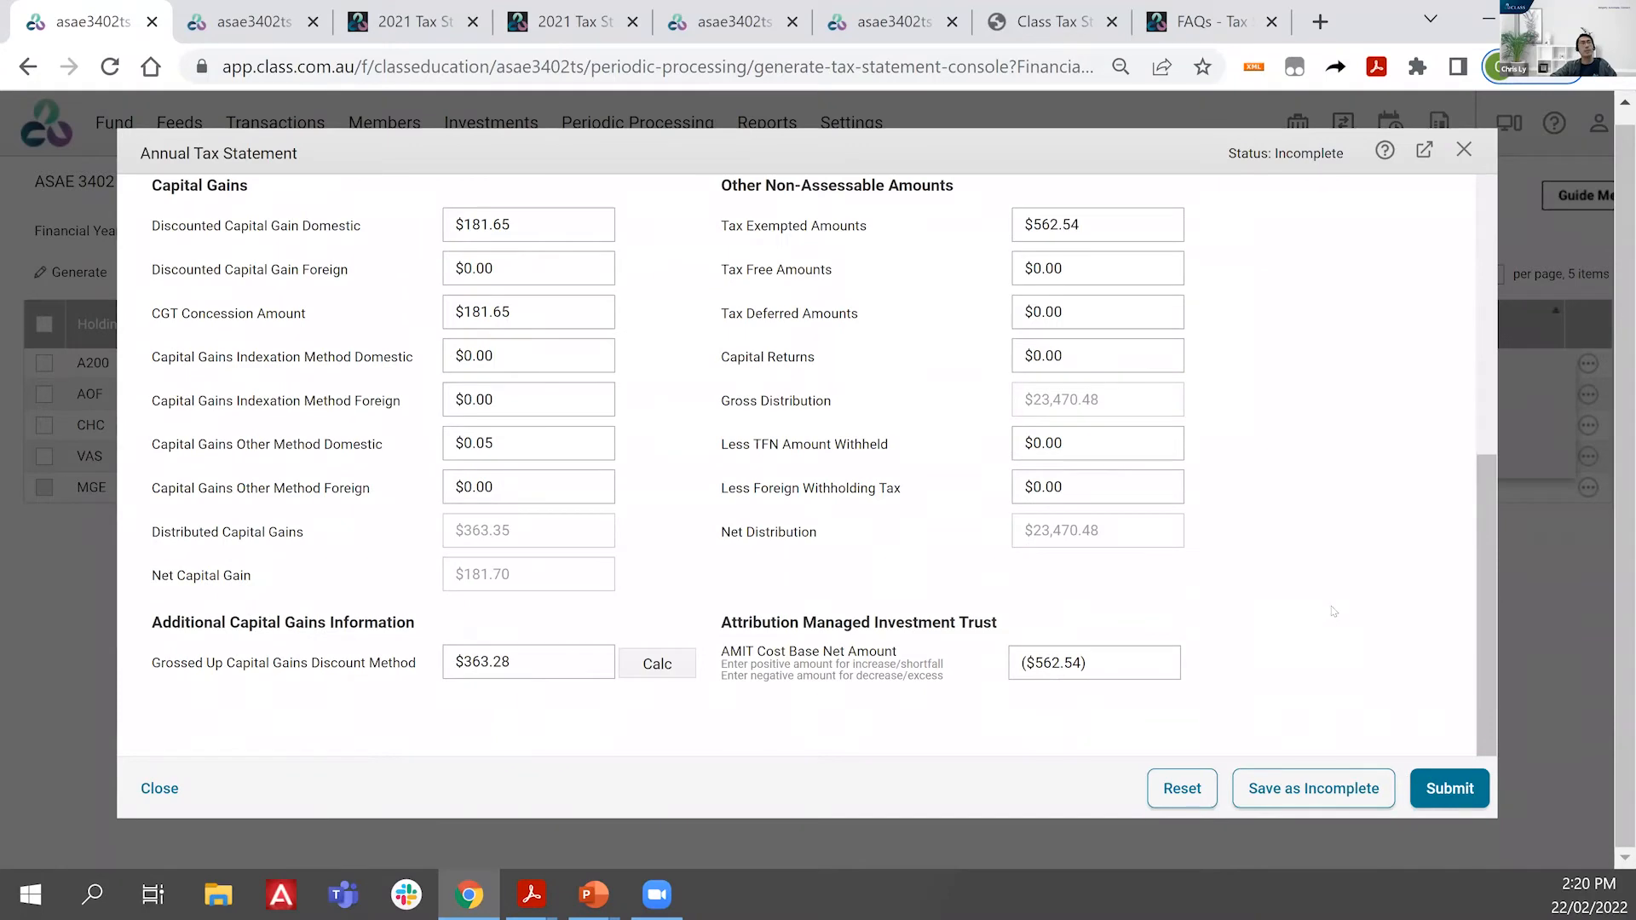
{"action": "left_click", "coordinate": [1457, 786]}
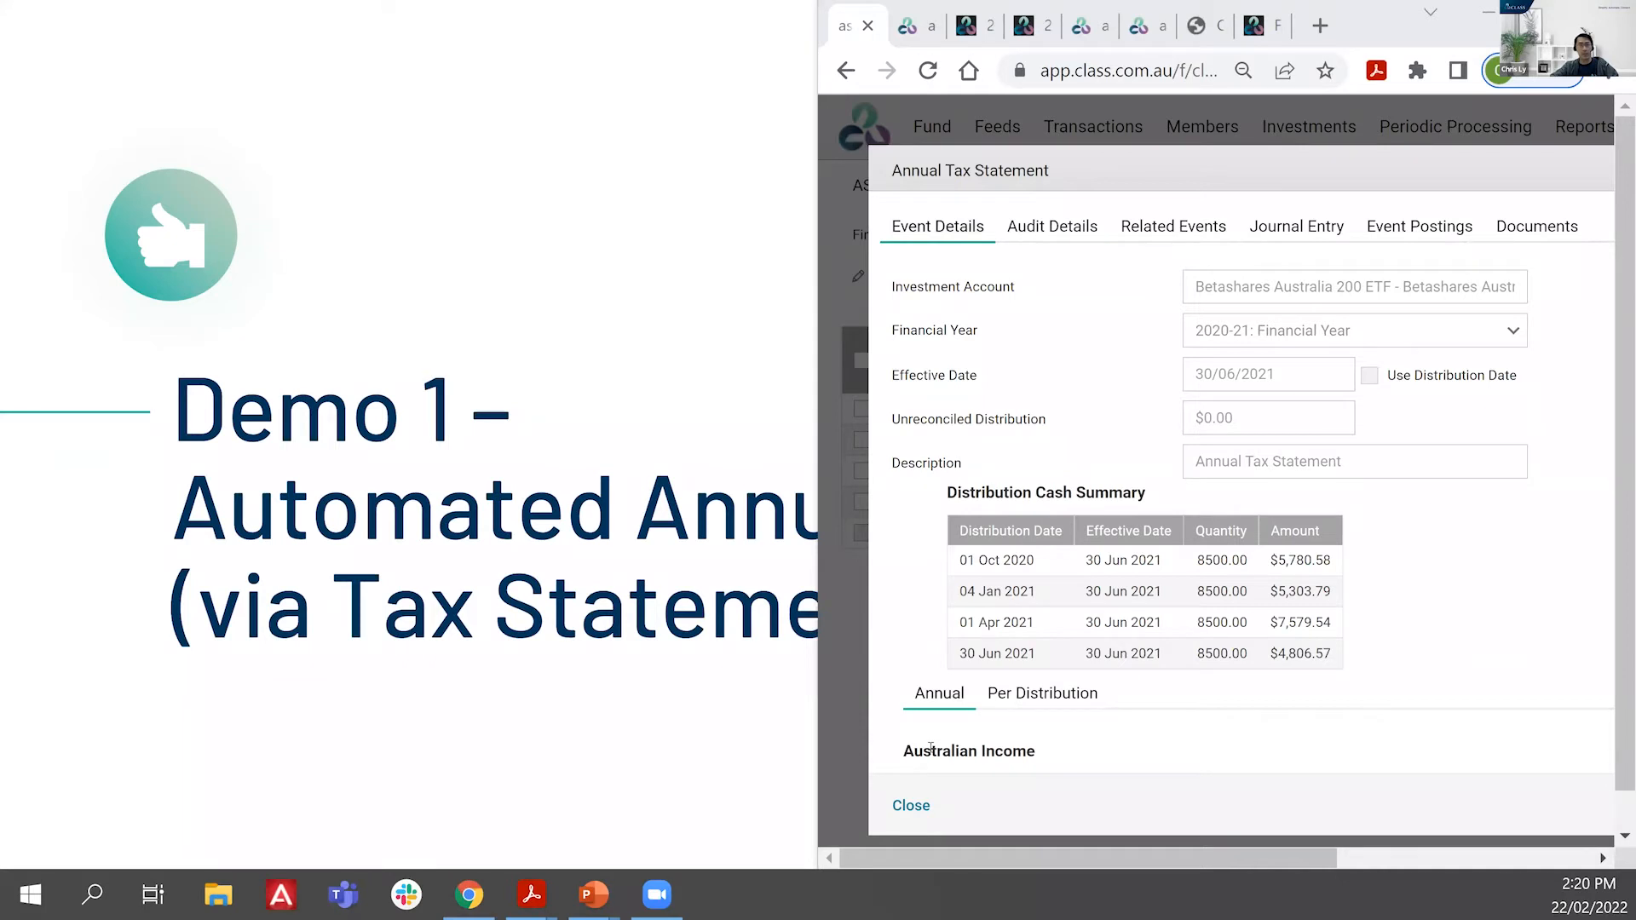
Step: Switch to Adobe Acrobat and examine Parts B and C of the A200 FY2021 tax statement PDF
{"action": "key", "text": "alt+Tab"}
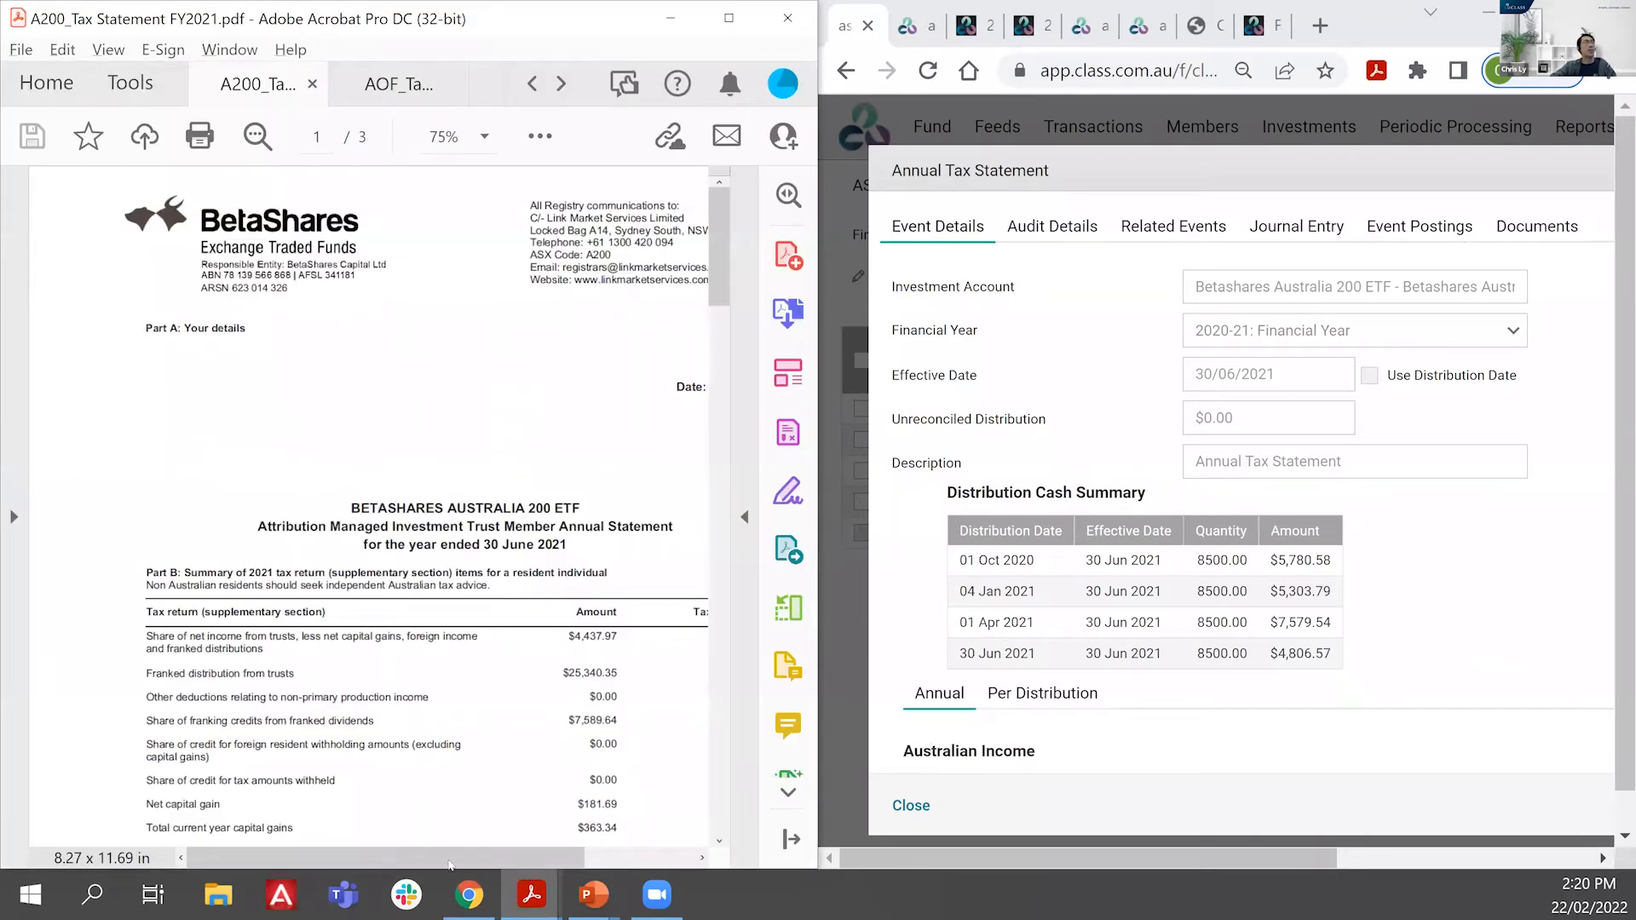
{"action": "scroll", "coordinate": [588, 609], "scroll_direction": "right", "scroll_amount": 2}
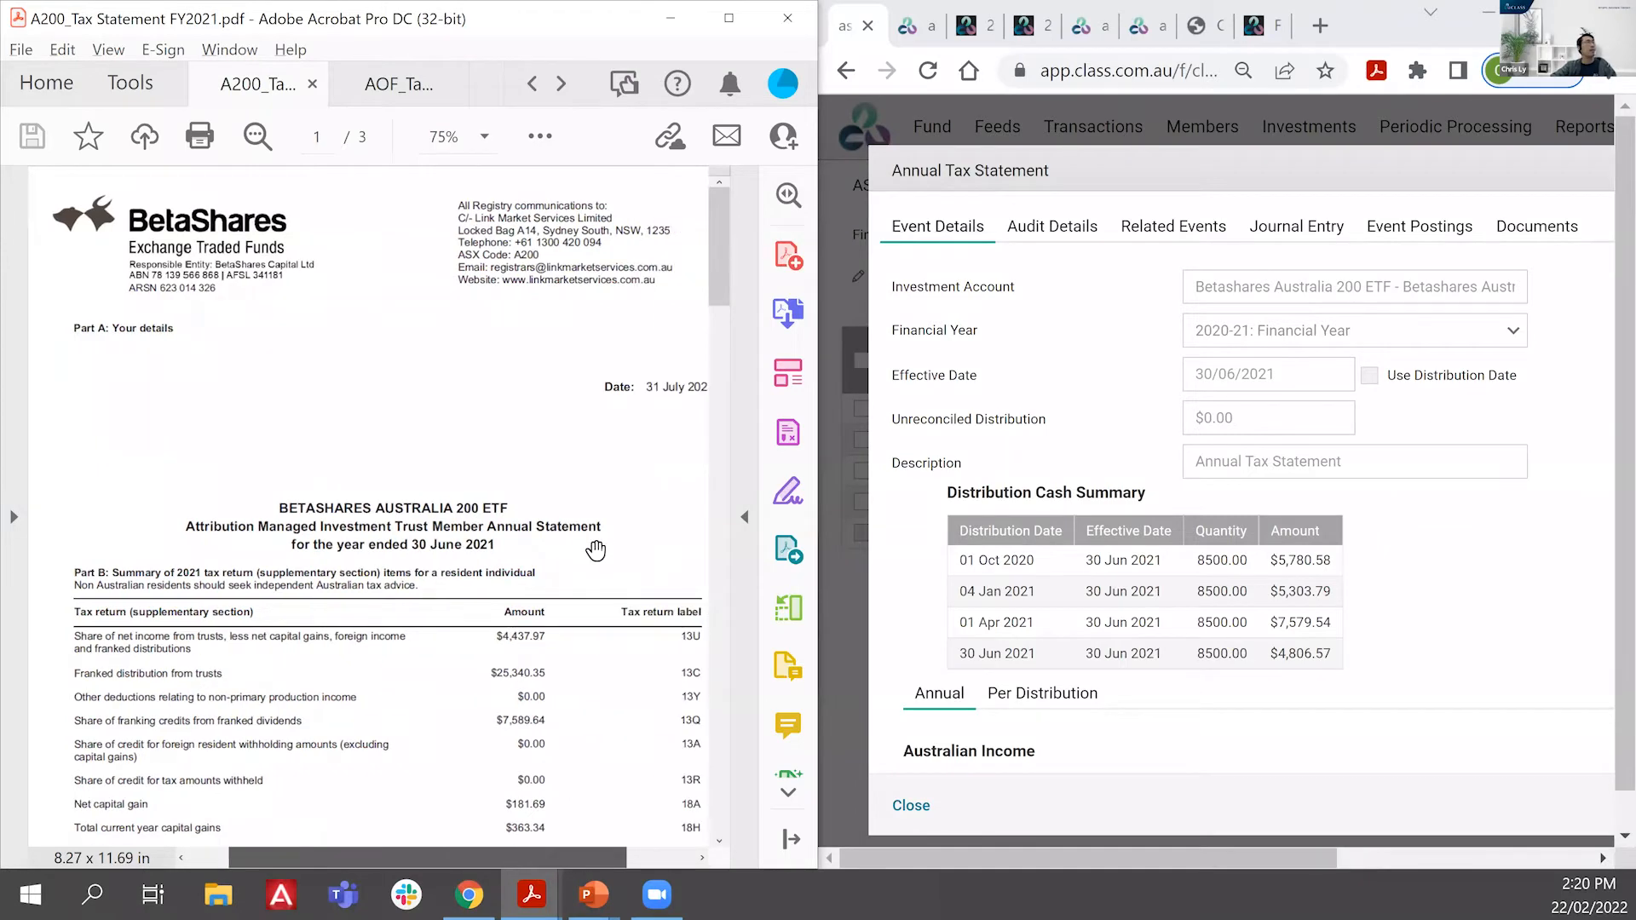
{"action": "scroll", "coordinate": [595, 550], "scroll_direction": "down", "scroll_amount": 2}
{"action": "scroll", "coordinate": [596, 550], "scroll_direction": "right", "scroll_amount": 1}
{"action": "scroll", "coordinate": [595, 550], "scroll_direction": "down", "scroll_amount": 5}
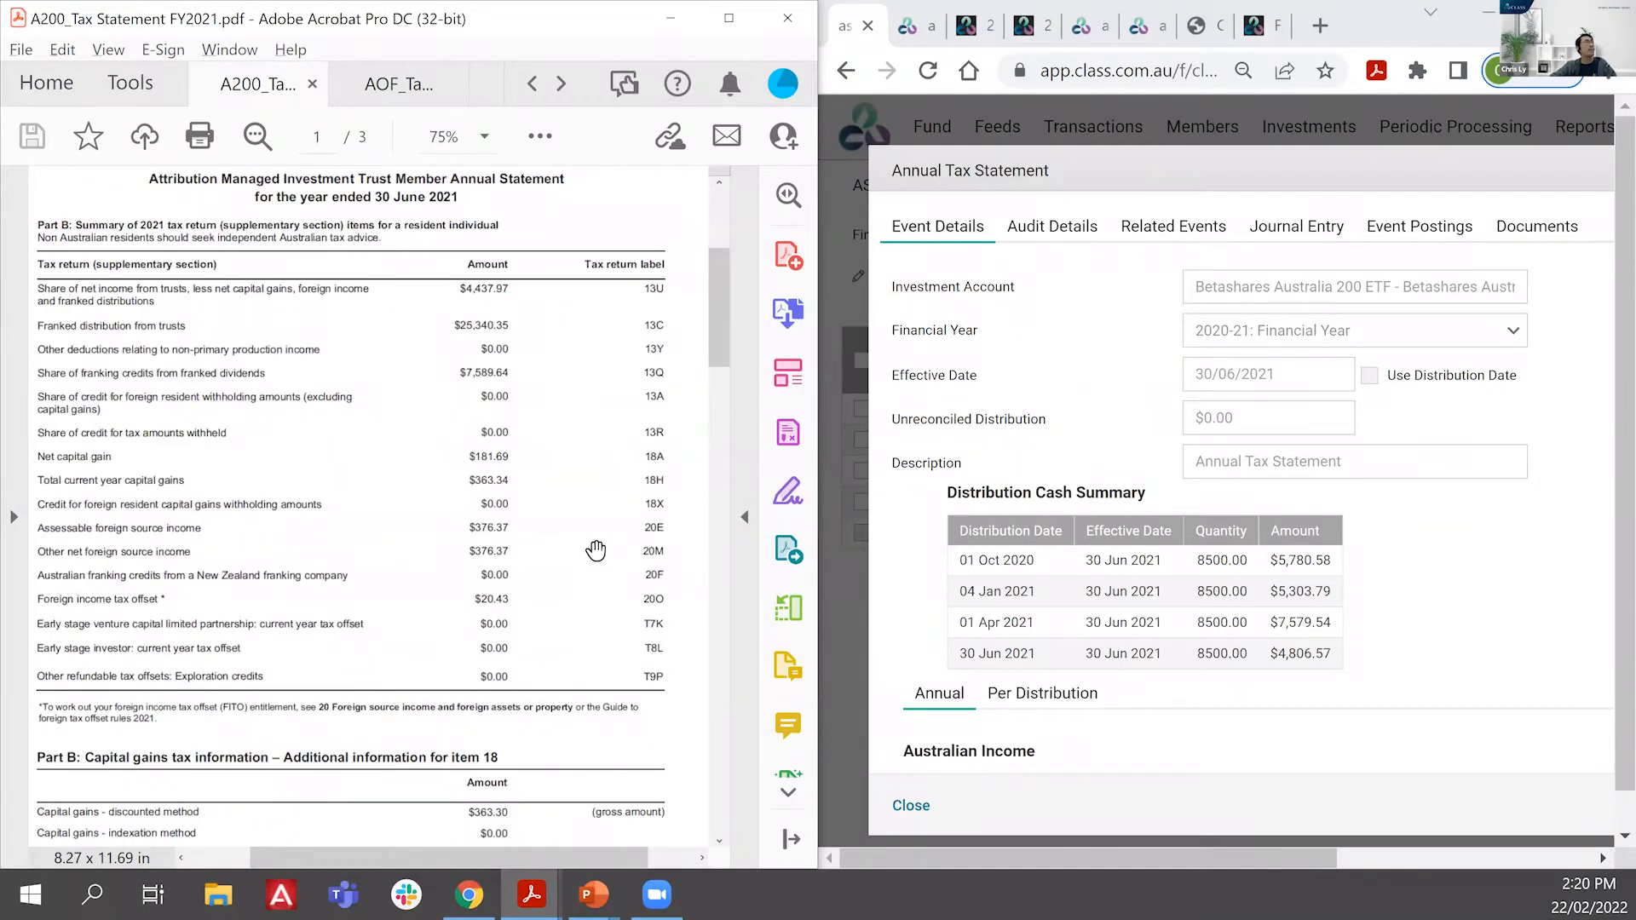
{"action": "scroll", "coordinate": [596, 550], "scroll_direction": "down", "scroll_amount": 10}
{"action": "scroll", "coordinate": [613, 592], "scroll_direction": "down", "scroll_amount": 3}
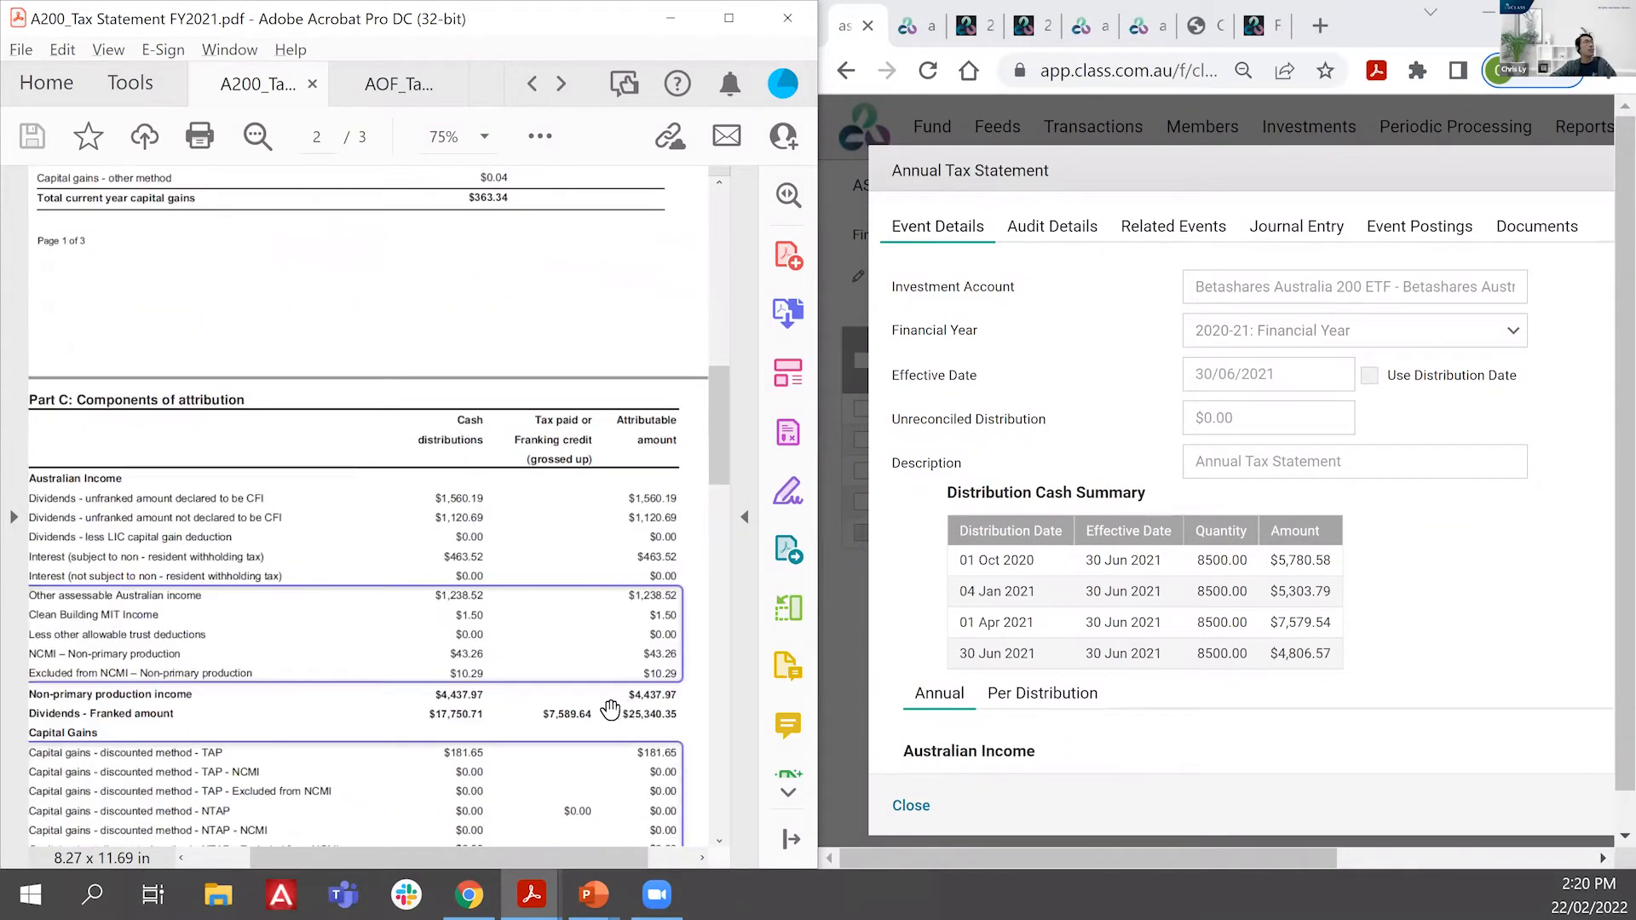
{"action": "scroll", "coordinate": [437, 648], "scroll_direction": "down", "scroll_amount": 2}
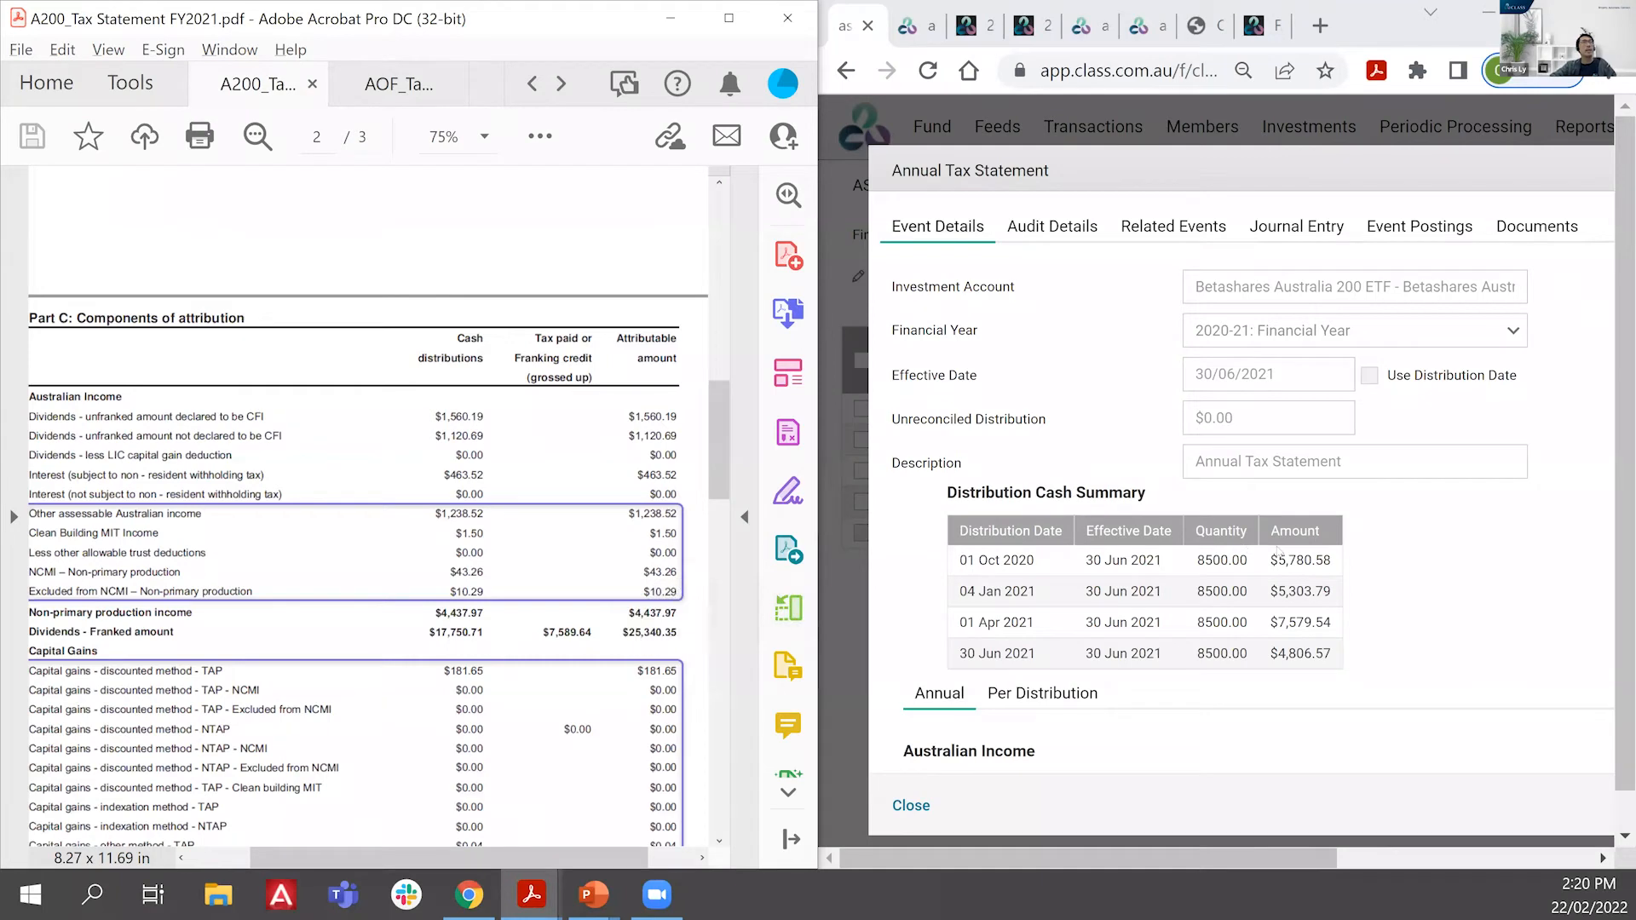
Step: Compare the Australian income and capital gains in the submitted A200 statement with Part C of the PDF
{"action": "scroll", "coordinate": [1271, 560], "scroll_direction": "down", "scroll_amount": 10}
{"action": "scroll", "coordinate": [1248, 548], "scroll_direction": "up", "scroll_amount": 5}
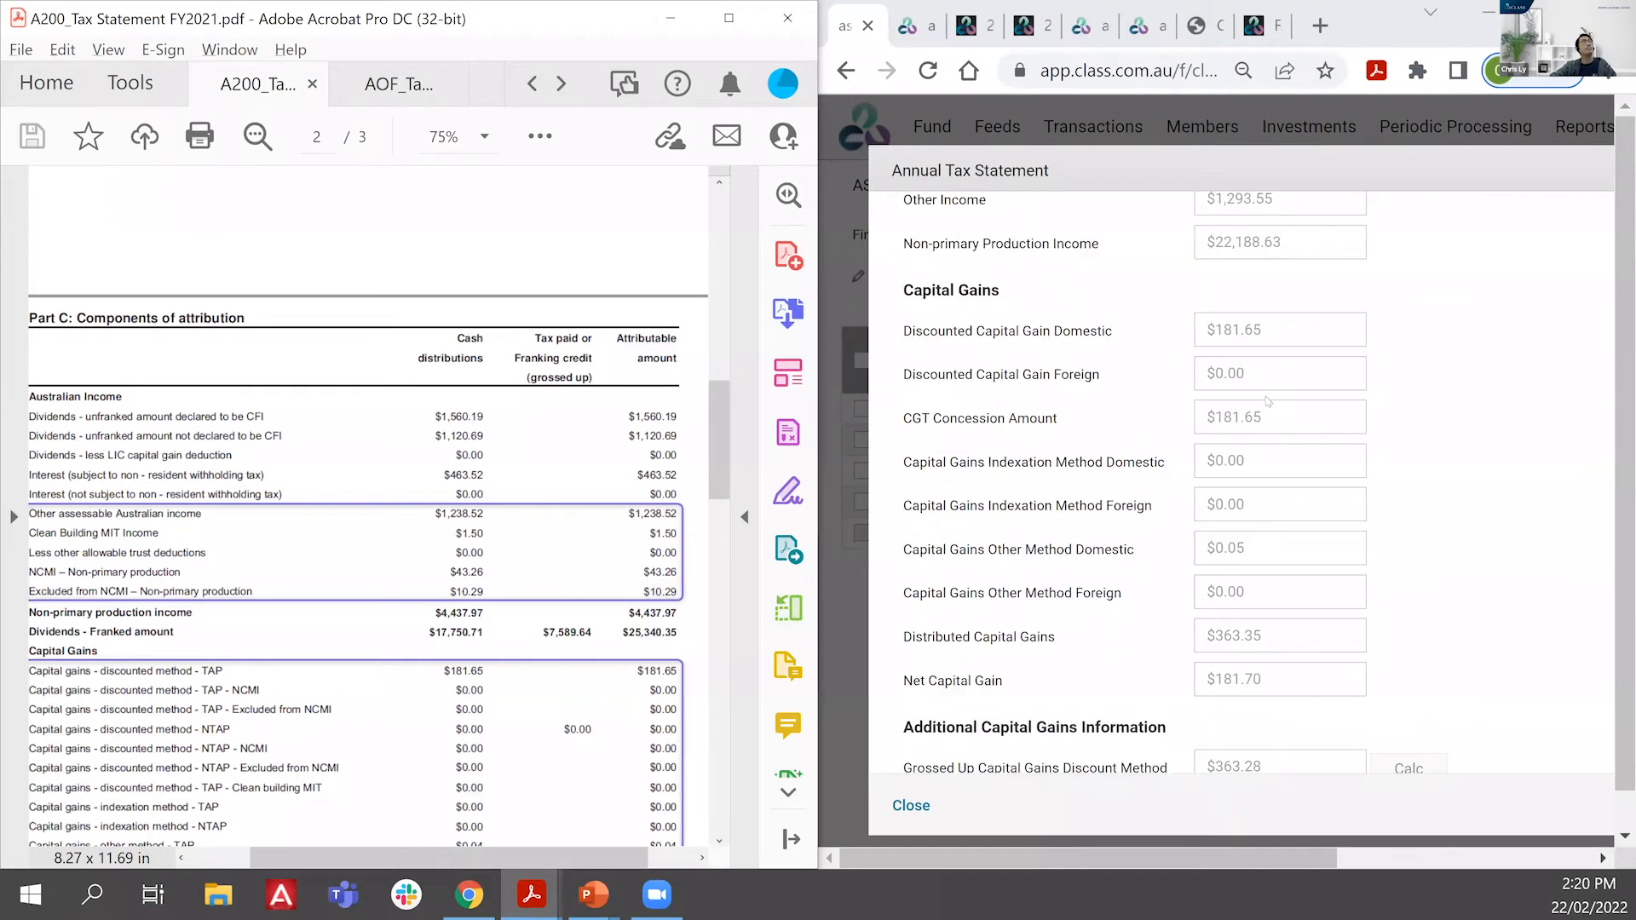
{"action": "scroll", "coordinate": [1271, 367], "scroll_direction": "up", "scroll_amount": 3}
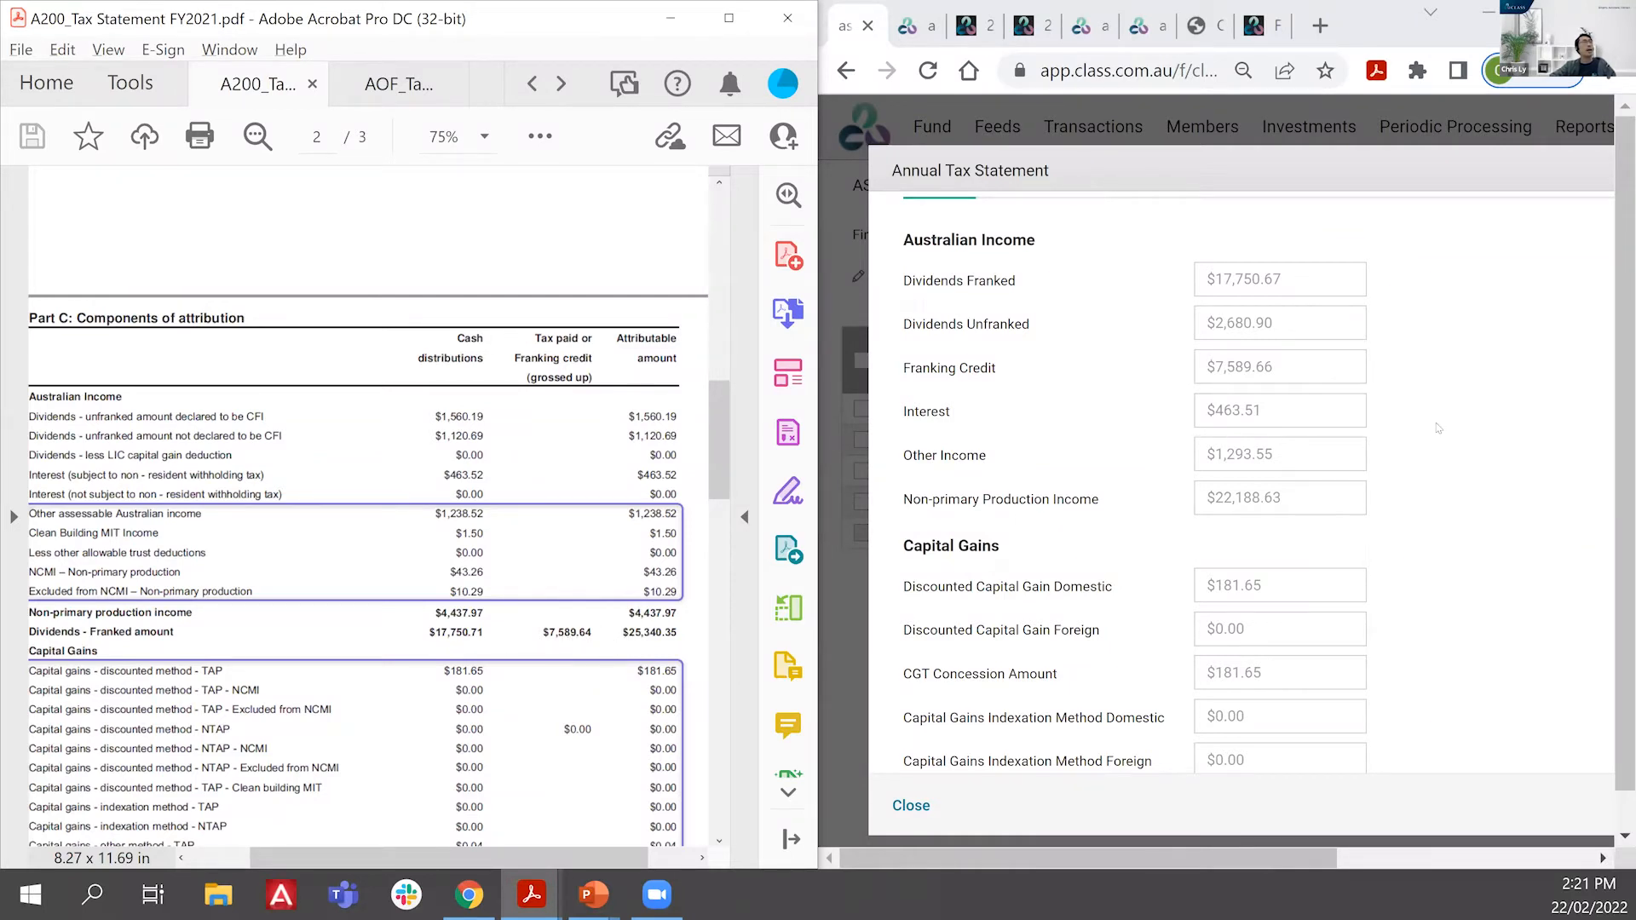
{"action": "scroll", "coordinate": [1473, 423], "scroll_direction": "down", "scroll_amount": 1}
{"action": "scroll", "coordinate": [1399, 465], "scroll_direction": "down", "scroll_amount": 1}
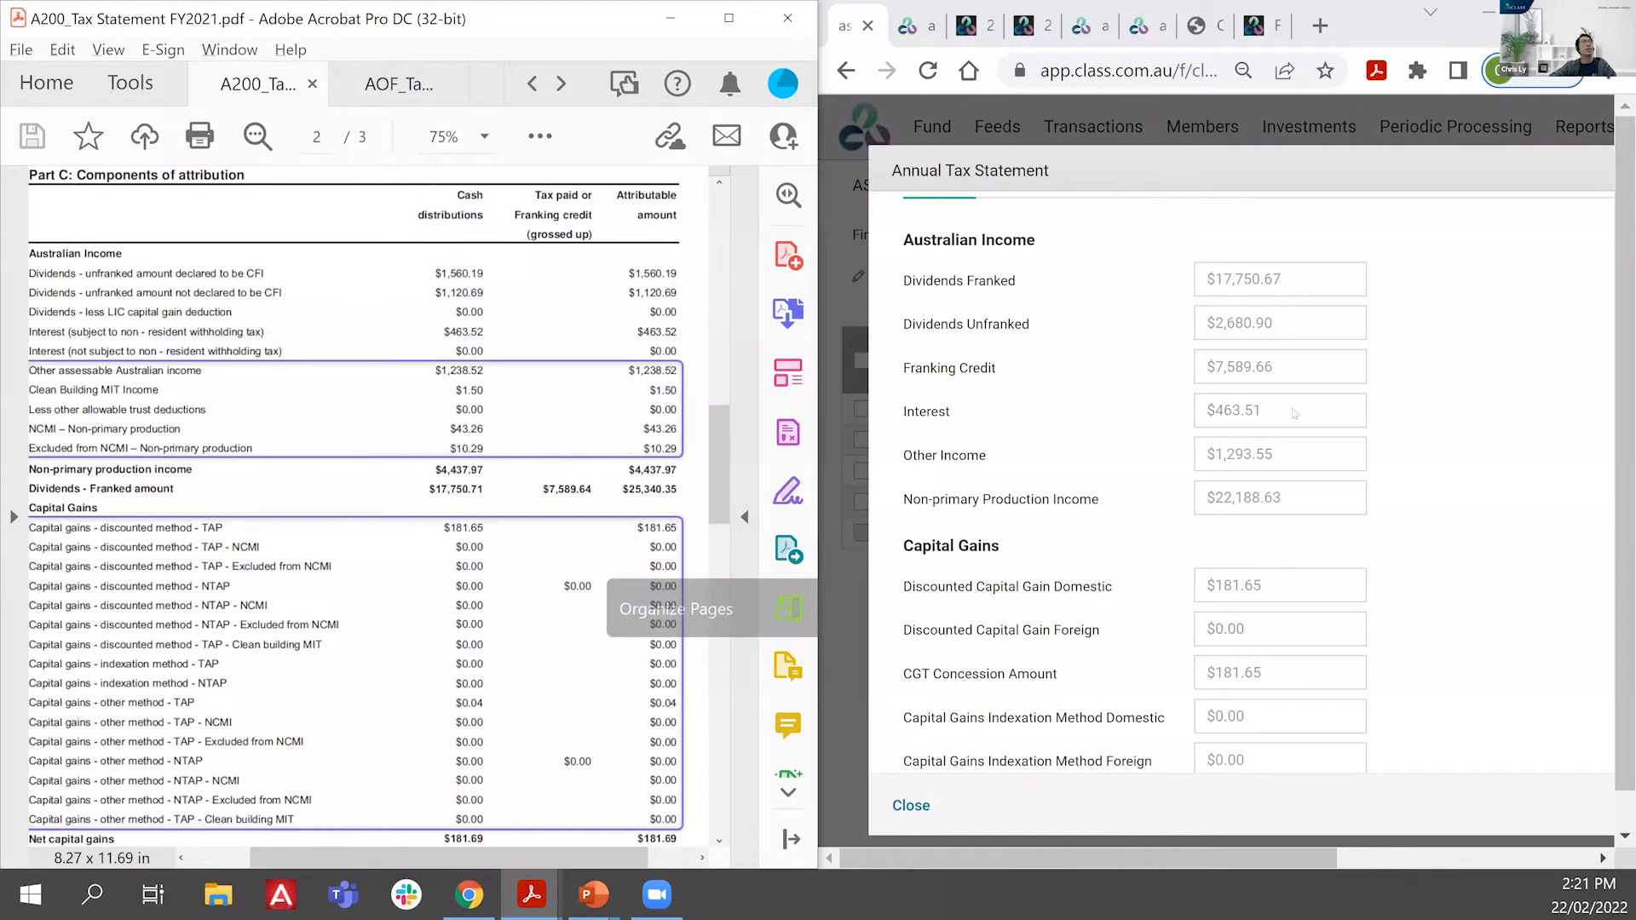
{"action": "scroll", "coordinate": [997, 471], "scroll_direction": "down", "scroll_amount": 2}
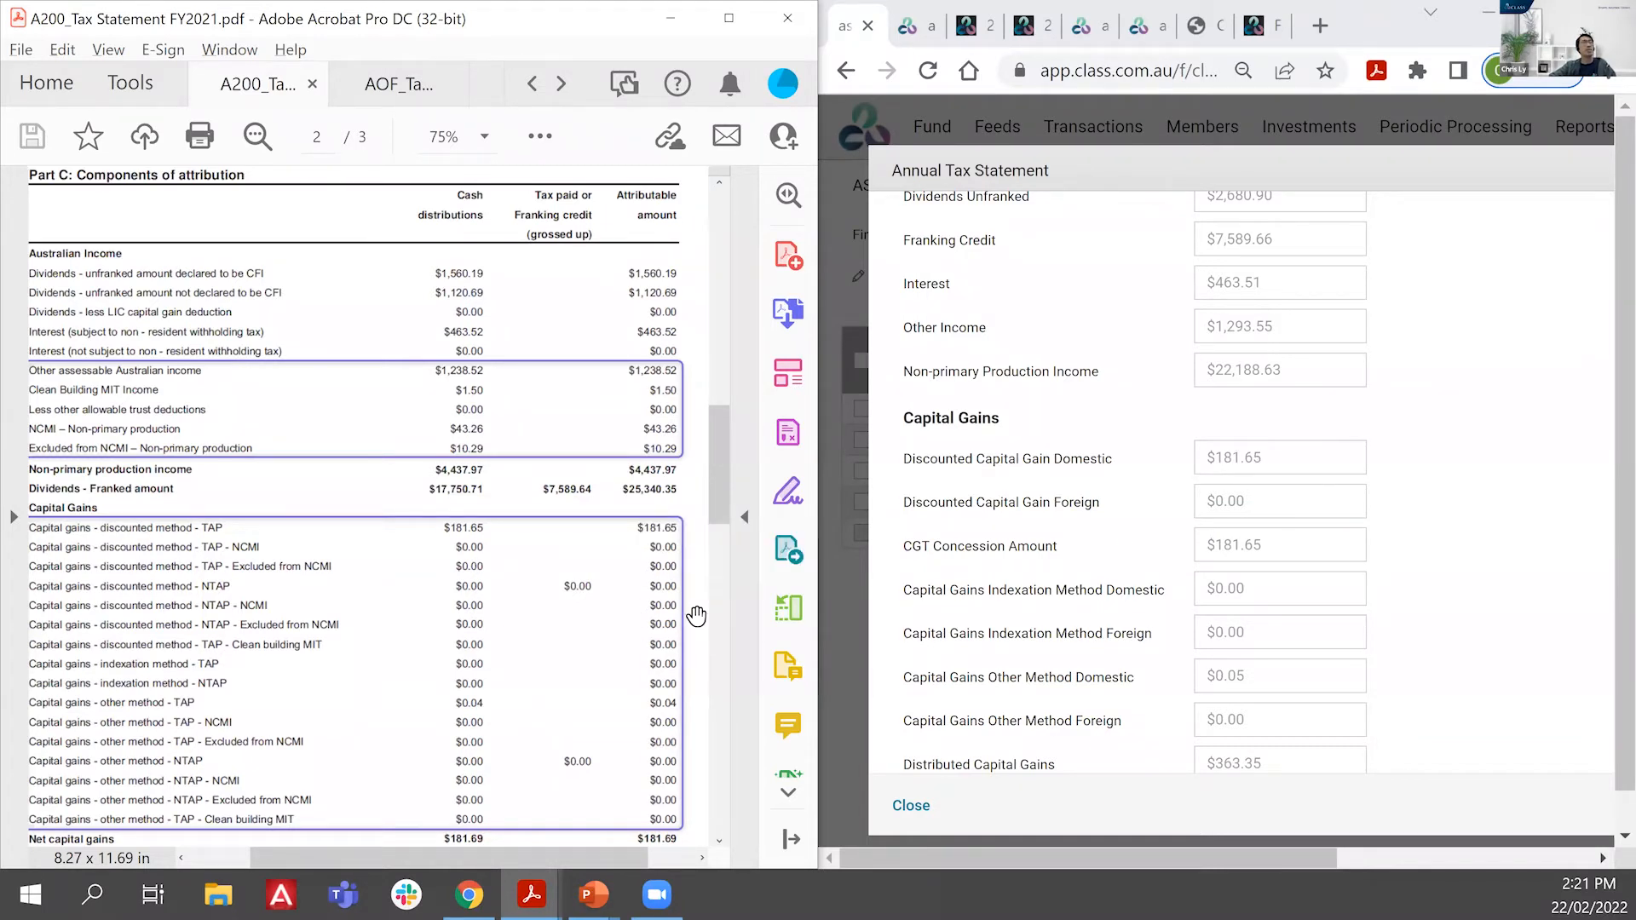
Step: Compare the AMIT cost base net amount in the submitted A200 statement with Part E of the PDF
{"action": "scroll", "coordinate": [613, 615], "scroll_direction": "down", "scroll_amount": 5}
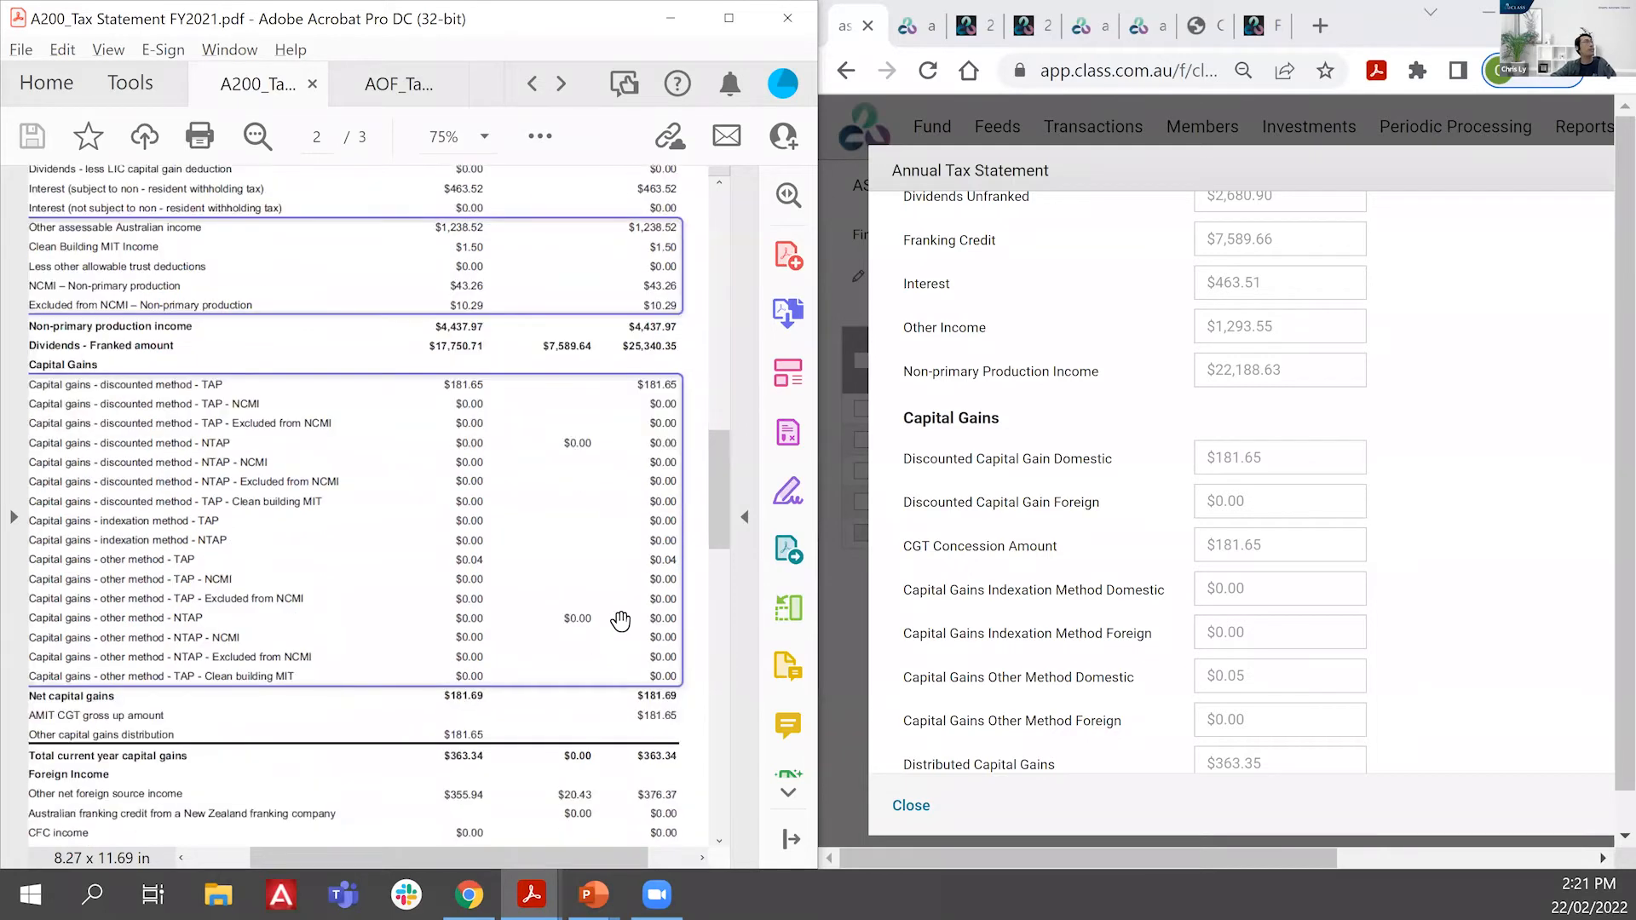
{"action": "scroll", "coordinate": [620, 621], "scroll_direction": "down", "scroll_amount": 10}
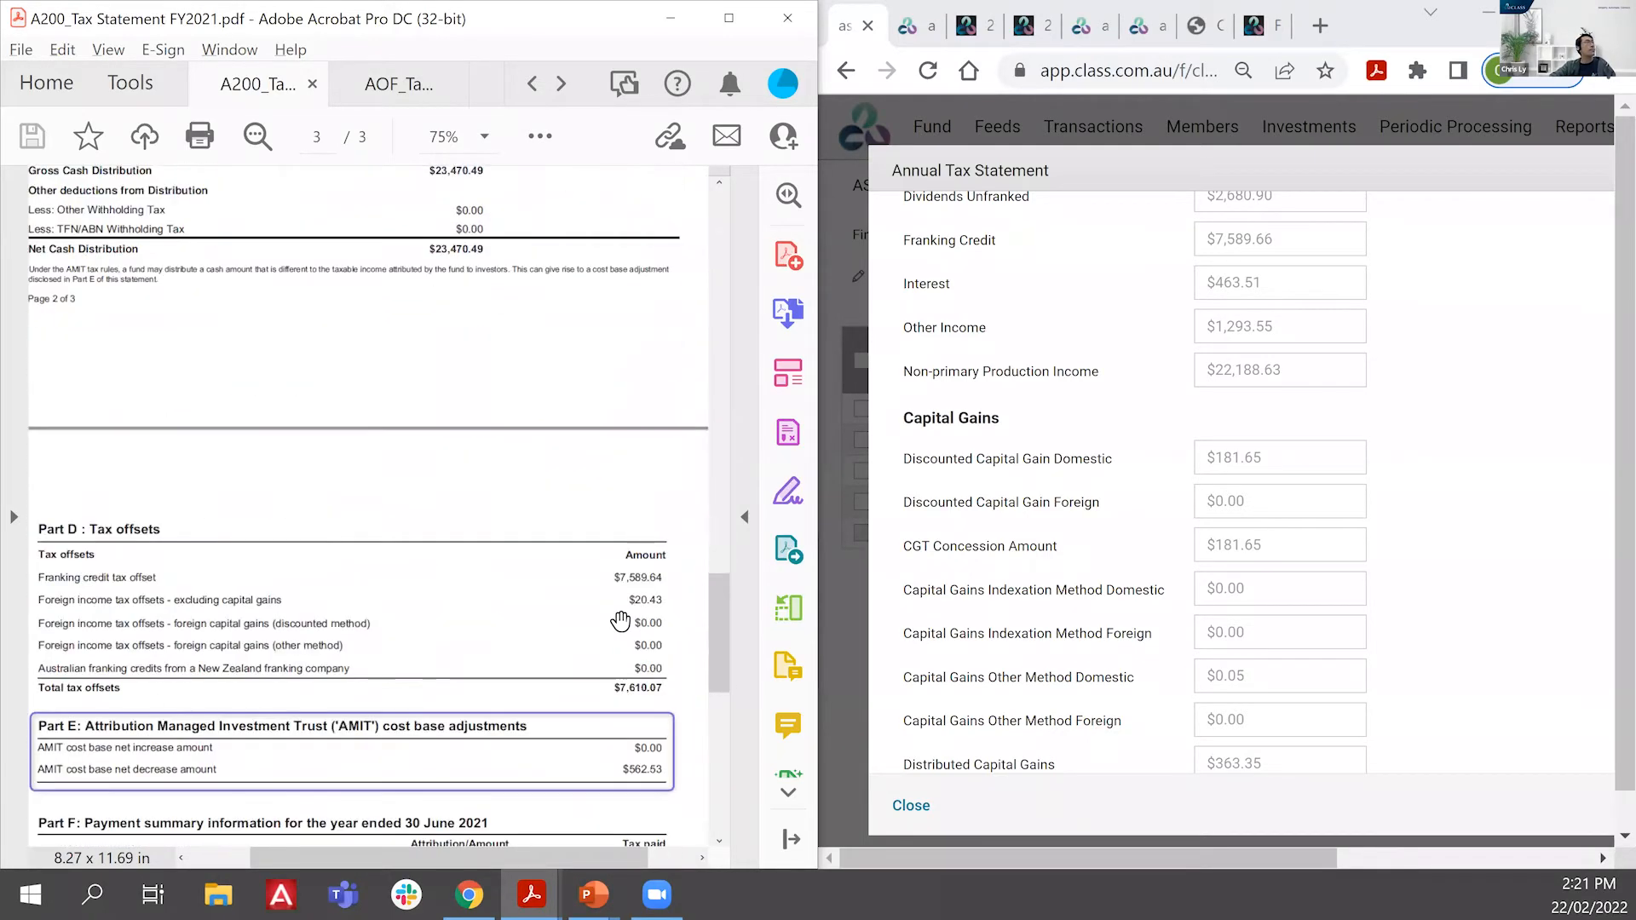
{"action": "scroll", "coordinate": [588, 657], "scroll_direction": "down", "scroll_amount": 1}
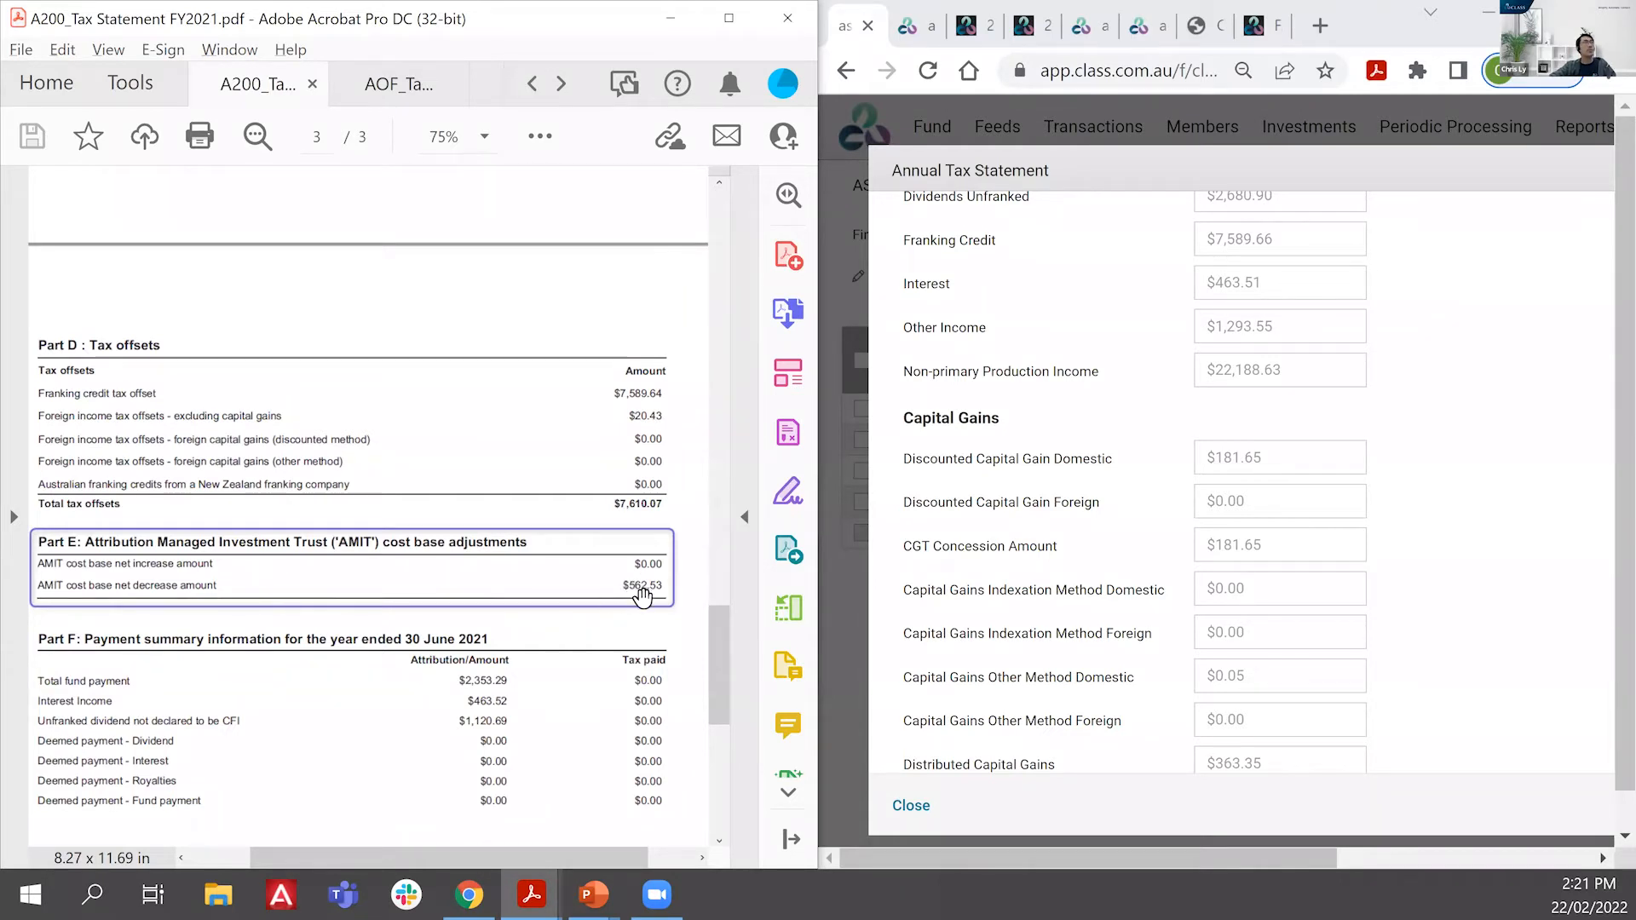
{"action": "key", "text": "ctrl+a"}
{"action": "left_click", "coordinate": [700, 585]}
{"action": "scroll", "coordinate": [1259, 647], "scroll_direction": "down", "scroll_amount": 1}
{"action": "scroll", "coordinate": [1291, 694], "scroll_direction": "down", "scroll_amount": 5}
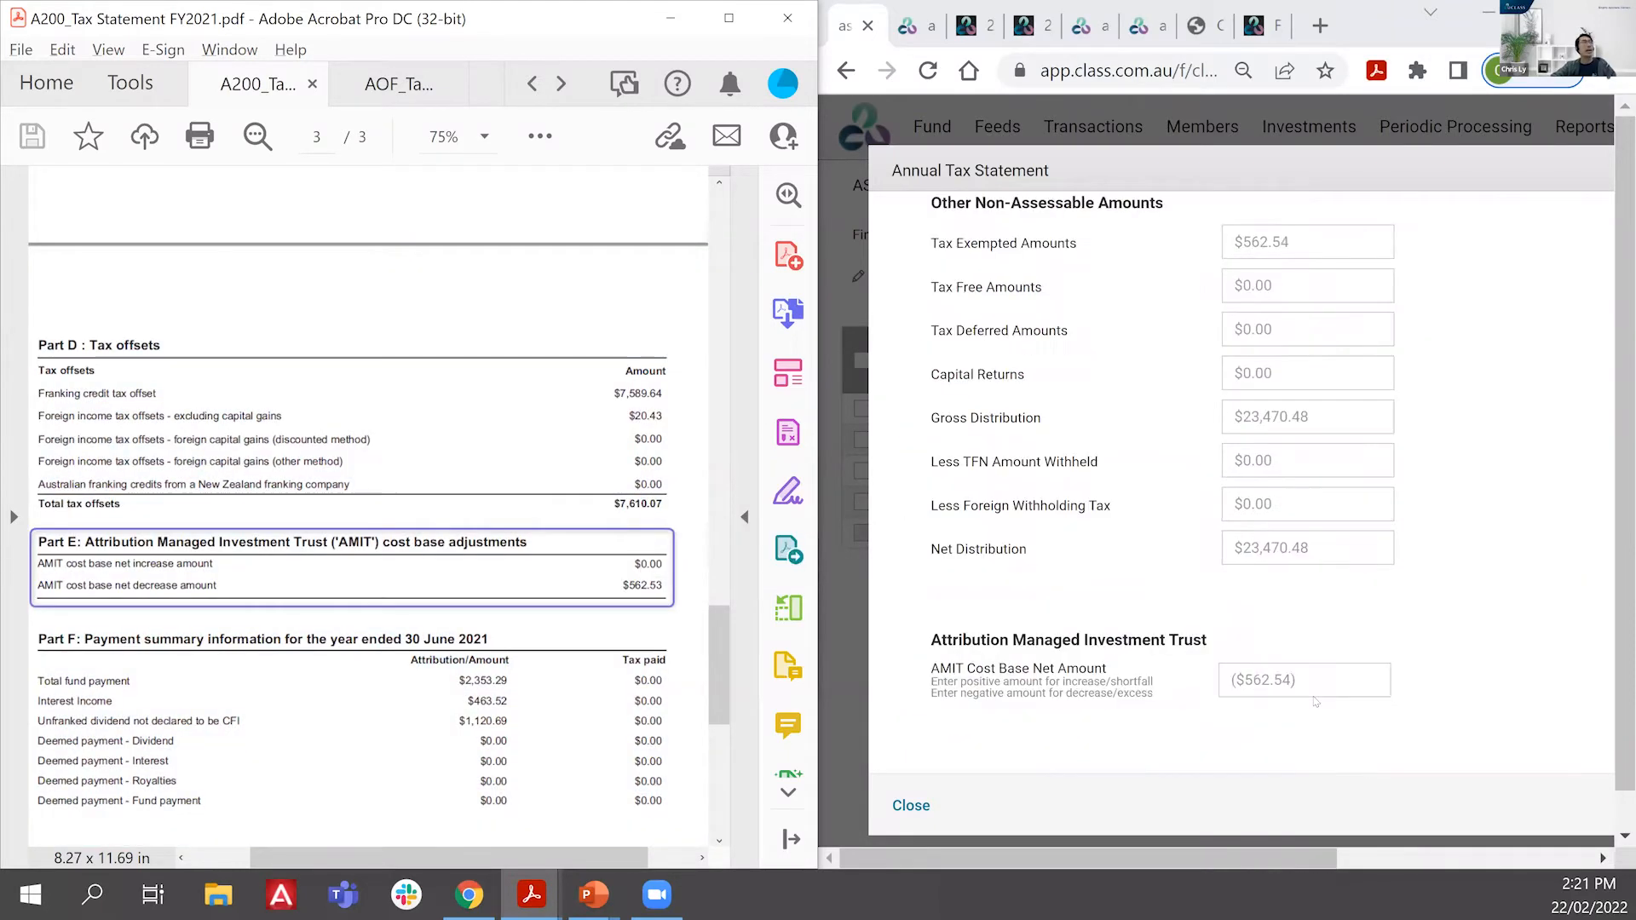
{"action": "left_click_drag", "start_coordinate": [1253, 682], "coordinate": [1302, 682]}
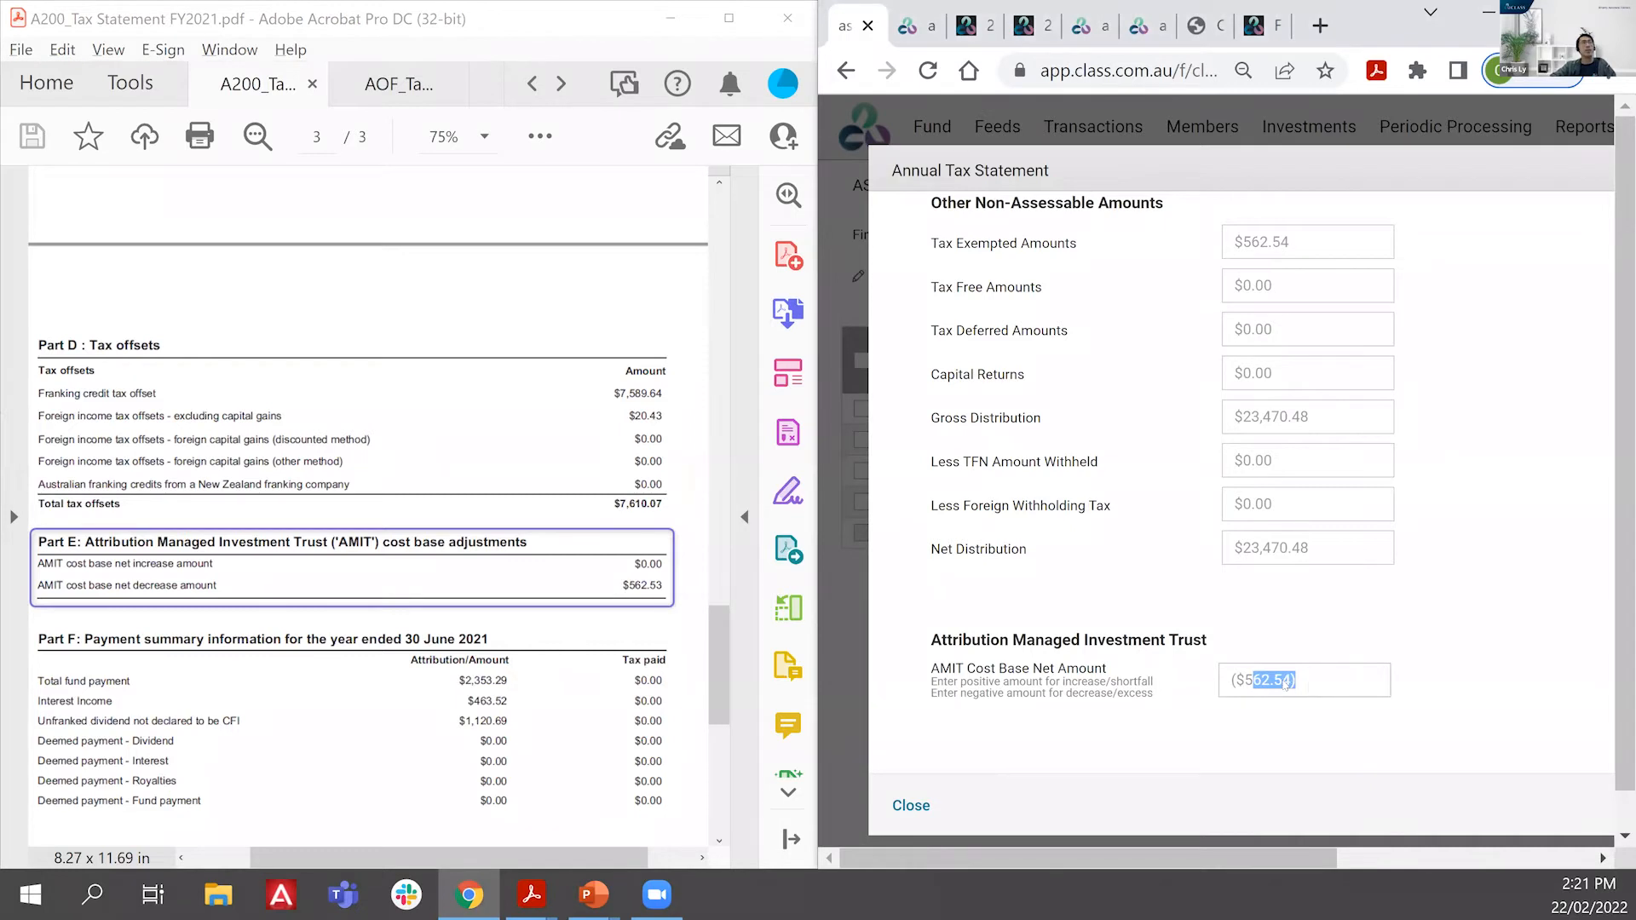
{"action": "left_click", "coordinate": [1288, 814]}
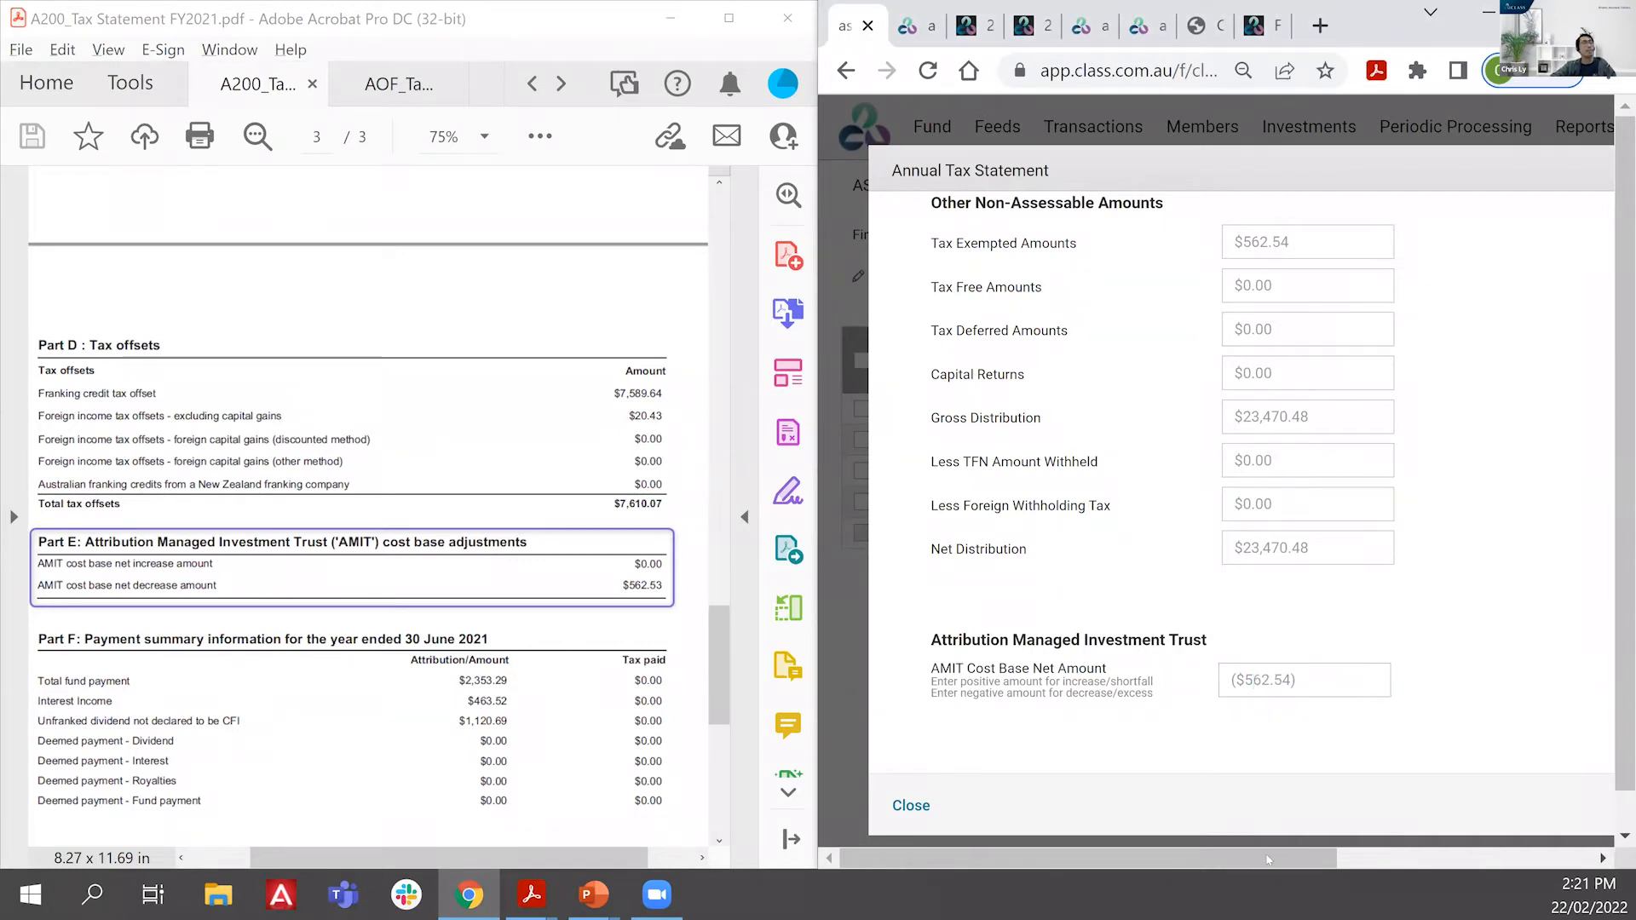
Step: Close the A200 statement and generate the tax statement for only the VAS holding from the maximized console
{"action": "left_click", "coordinate": [920, 798]}
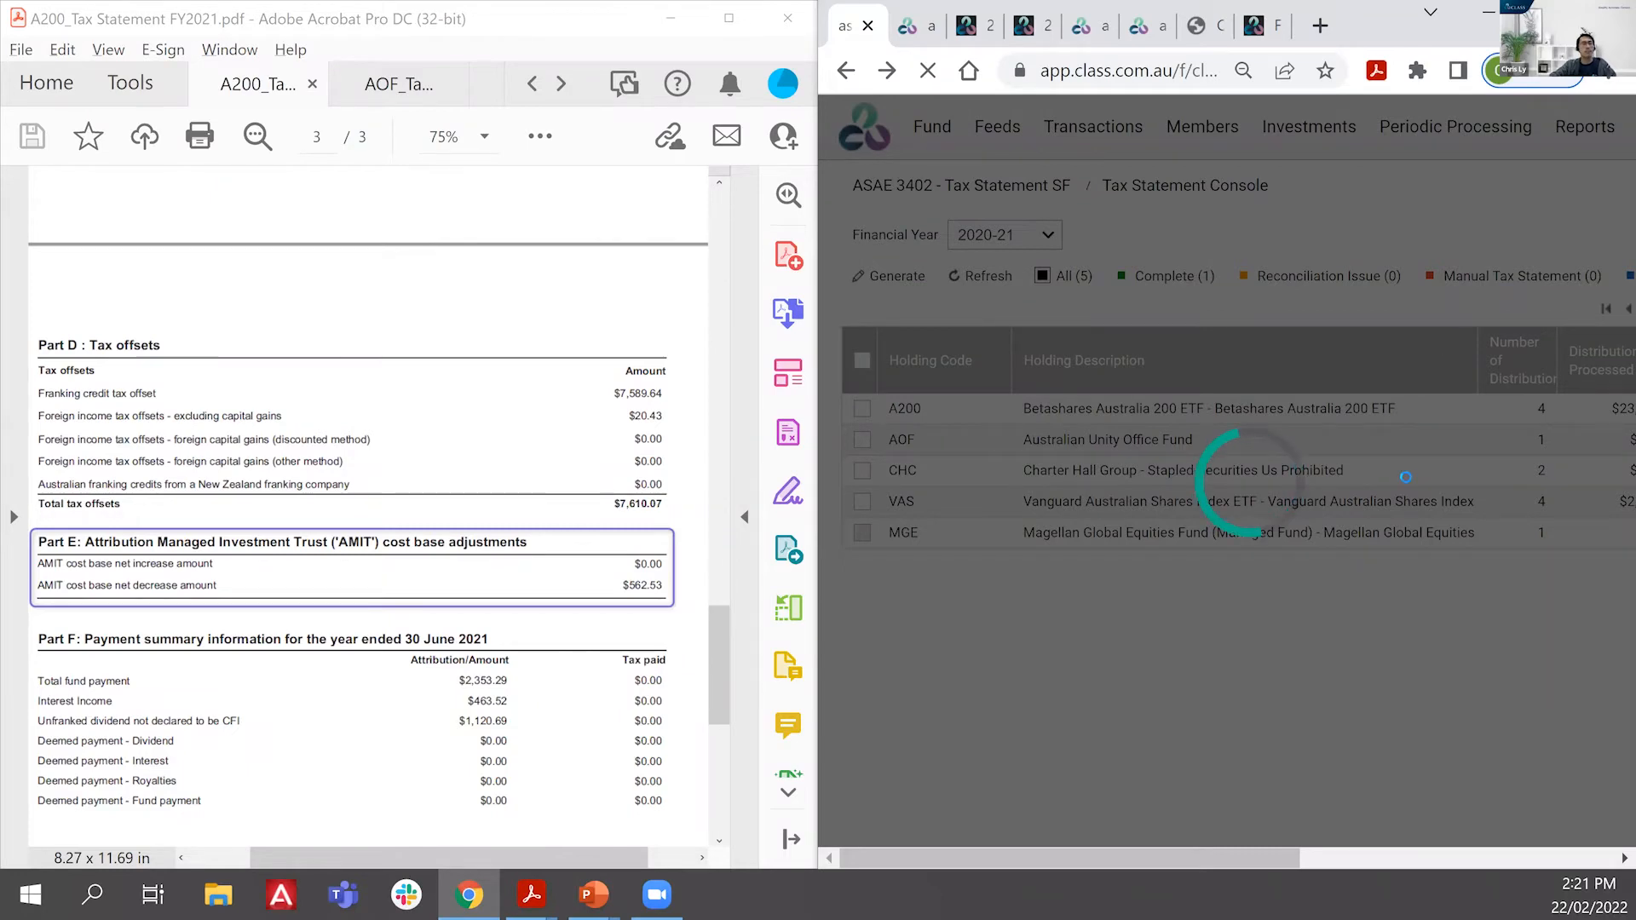
{"action": "key", "text": "super+Up"}
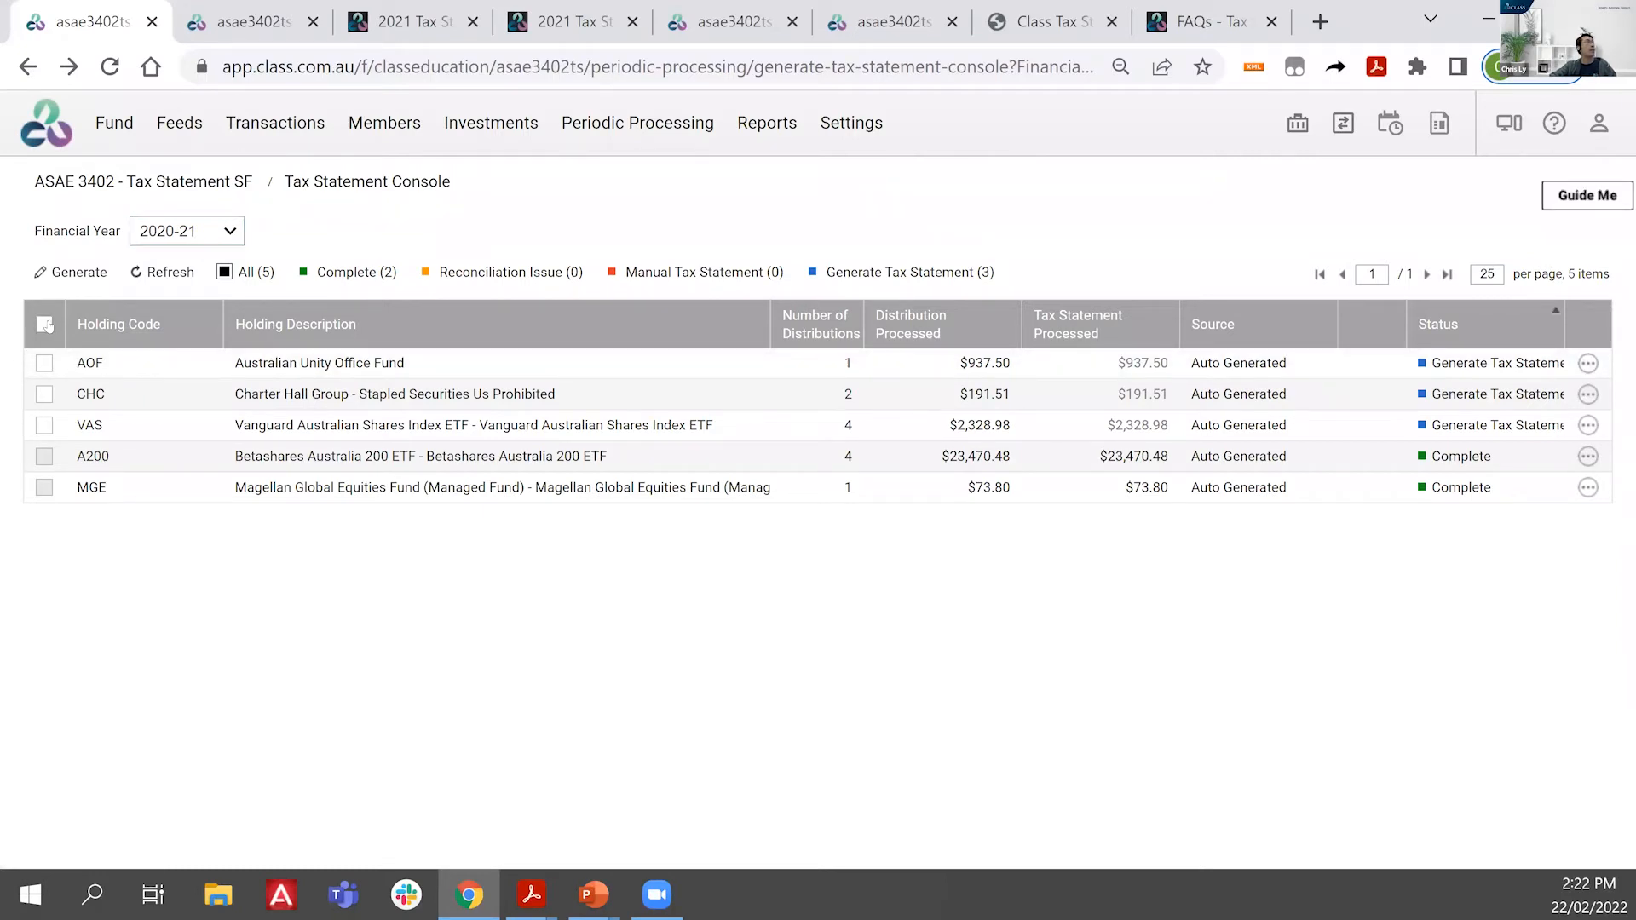
{"action": "left_click", "coordinate": [45, 324]}
{"action": "left_click", "coordinate": [42, 326]}
{"action": "left_click", "coordinate": [45, 428]}
{"action": "left_click", "coordinate": [68, 273]}
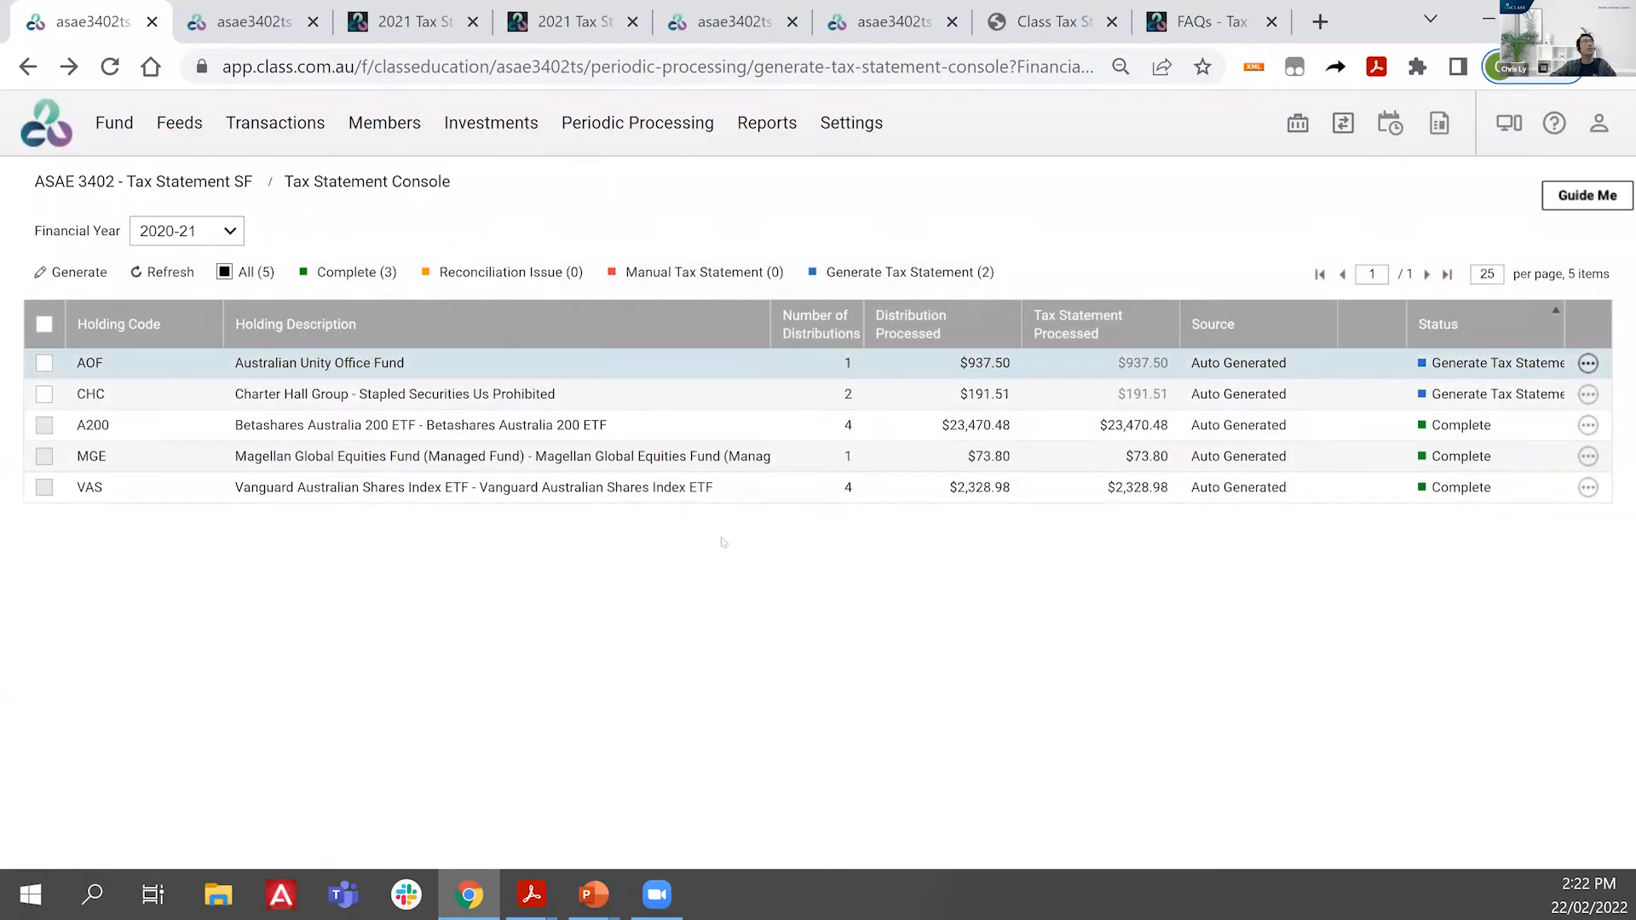
Step: Search the 2021 Tax Statement Template - ASX Listed Securities help article for AOF
{"action": "left_click", "coordinate": [408, 21]}
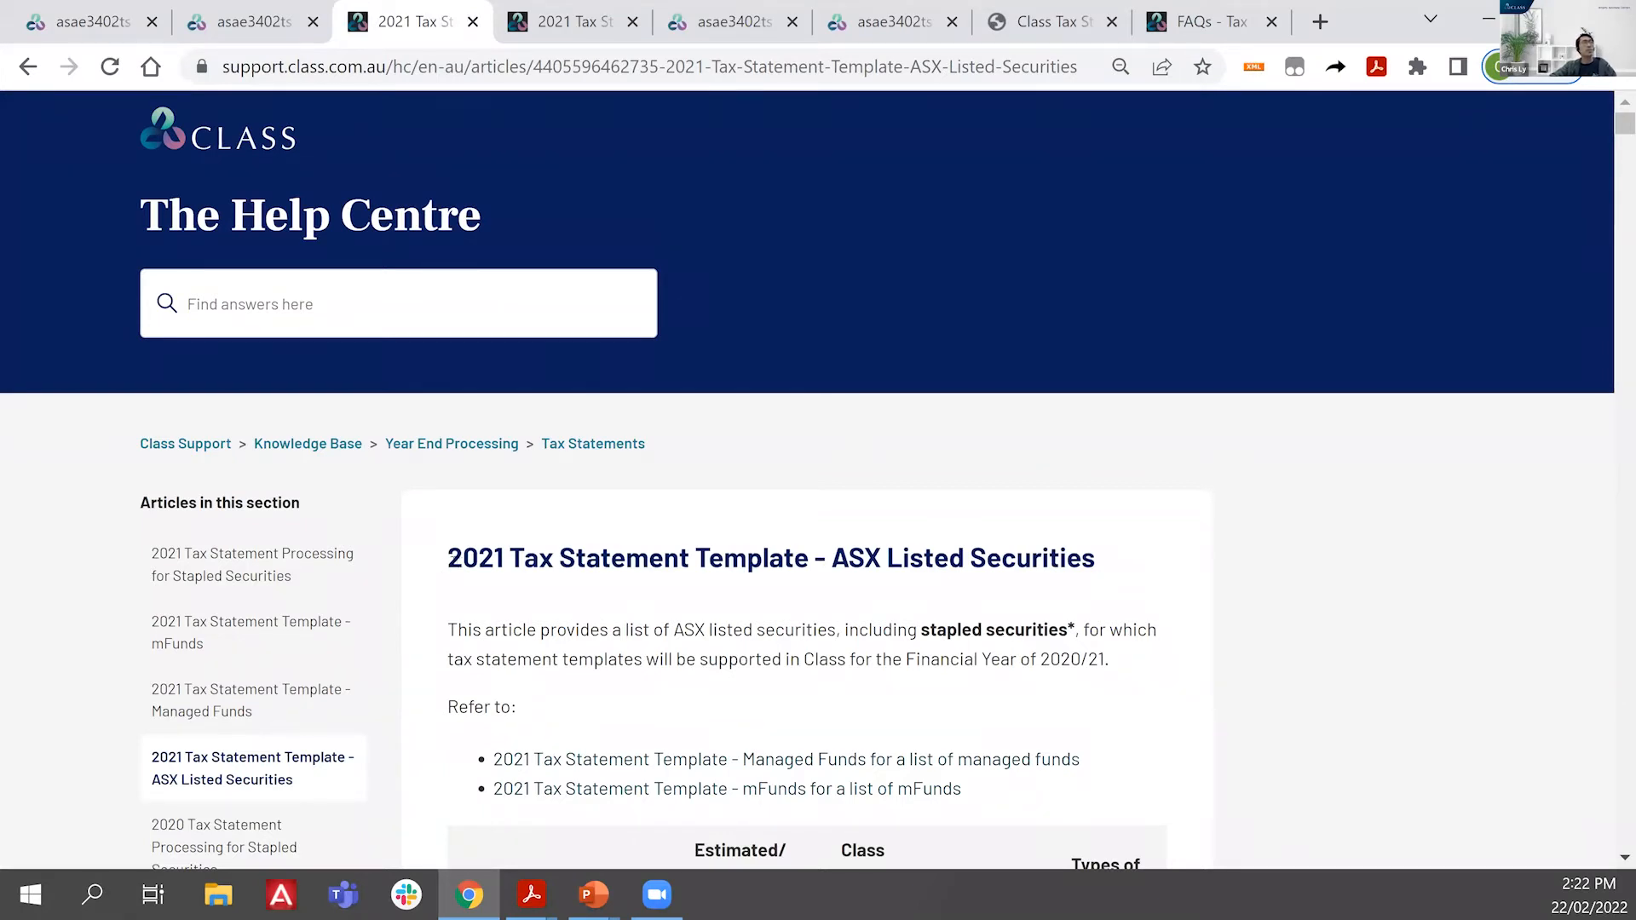
{"action": "scroll", "coordinate": [478, 542], "scroll_direction": "down", "scroll_amount": 1}
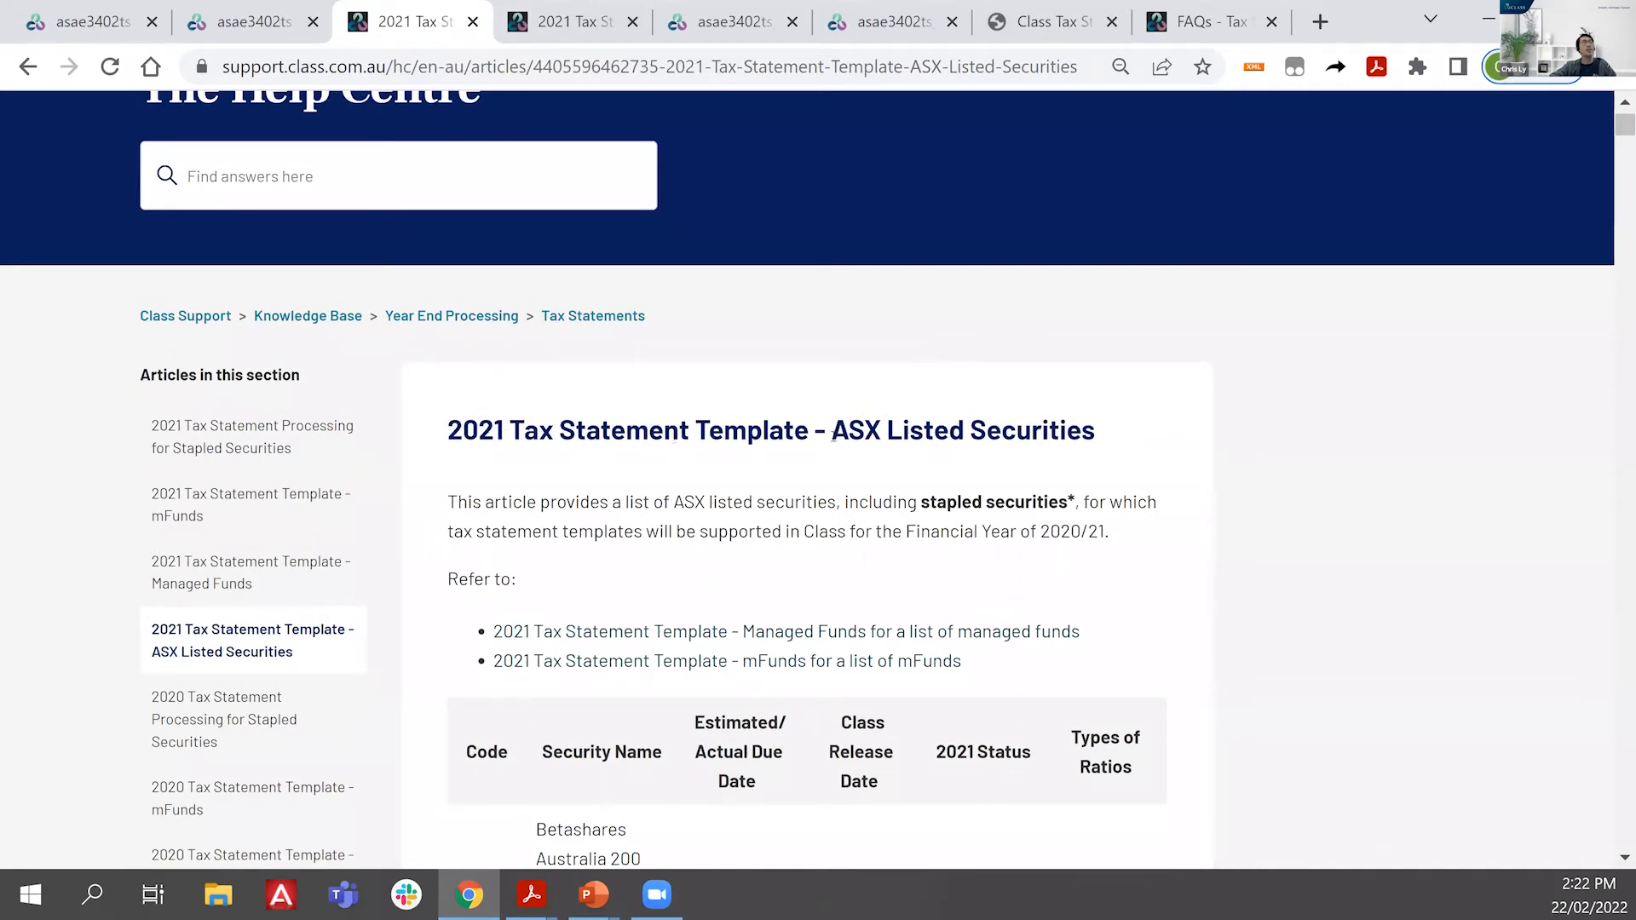
{"action": "left_click_drag", "start_coordinate": [832, 430], "coordinate": [1096, 431]}
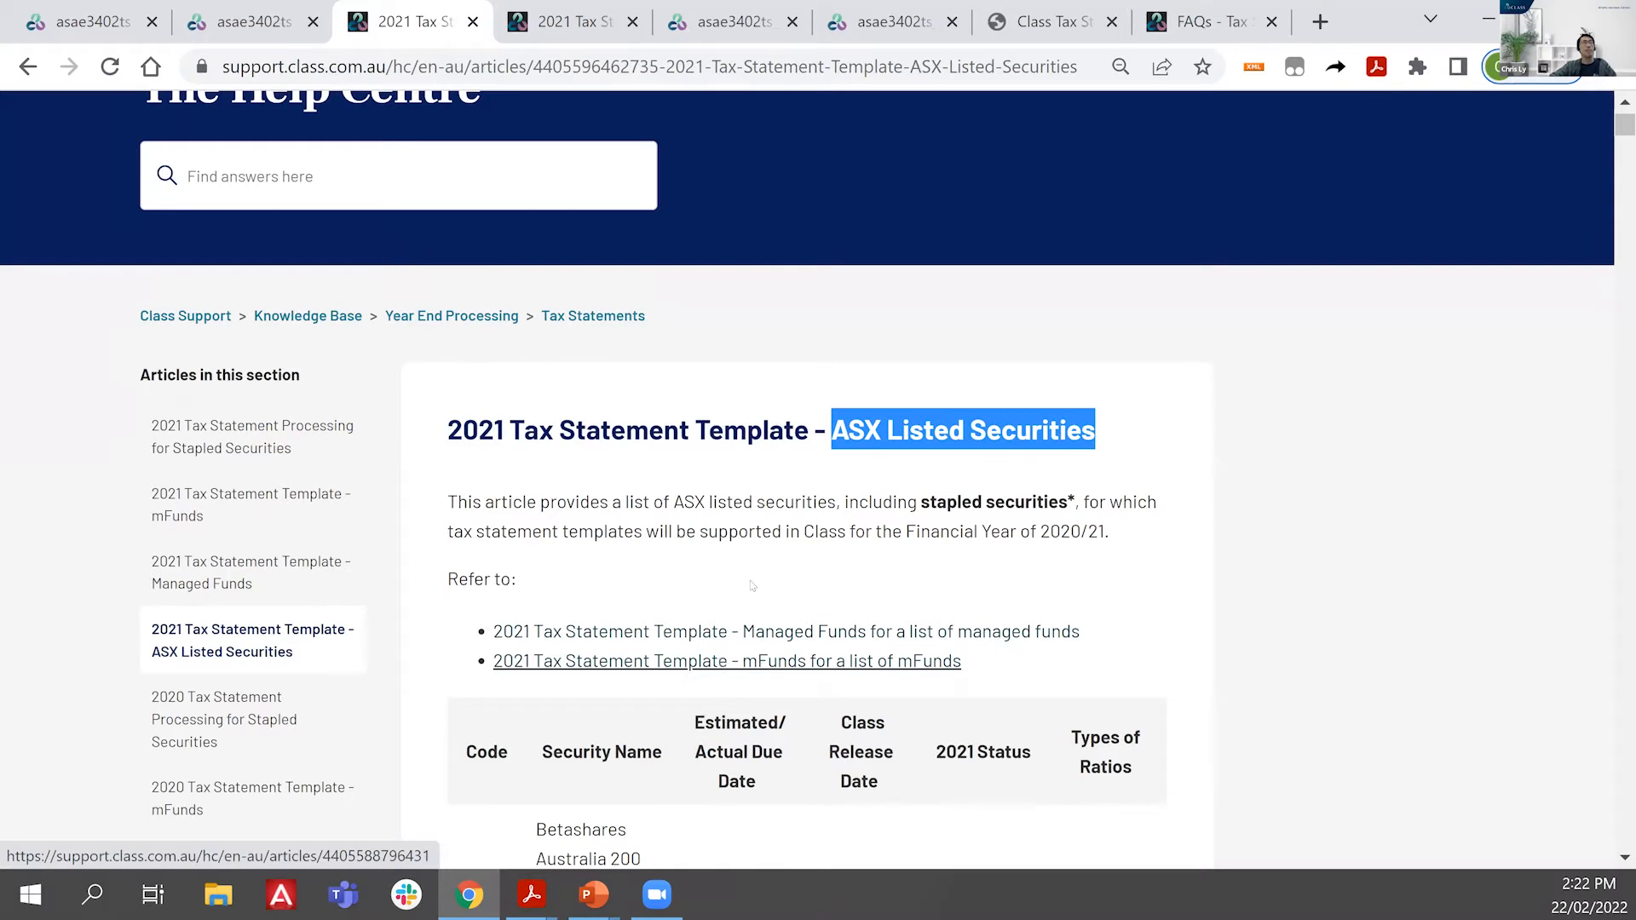
{"action": "left_click", "coordinate": [753, 586]}
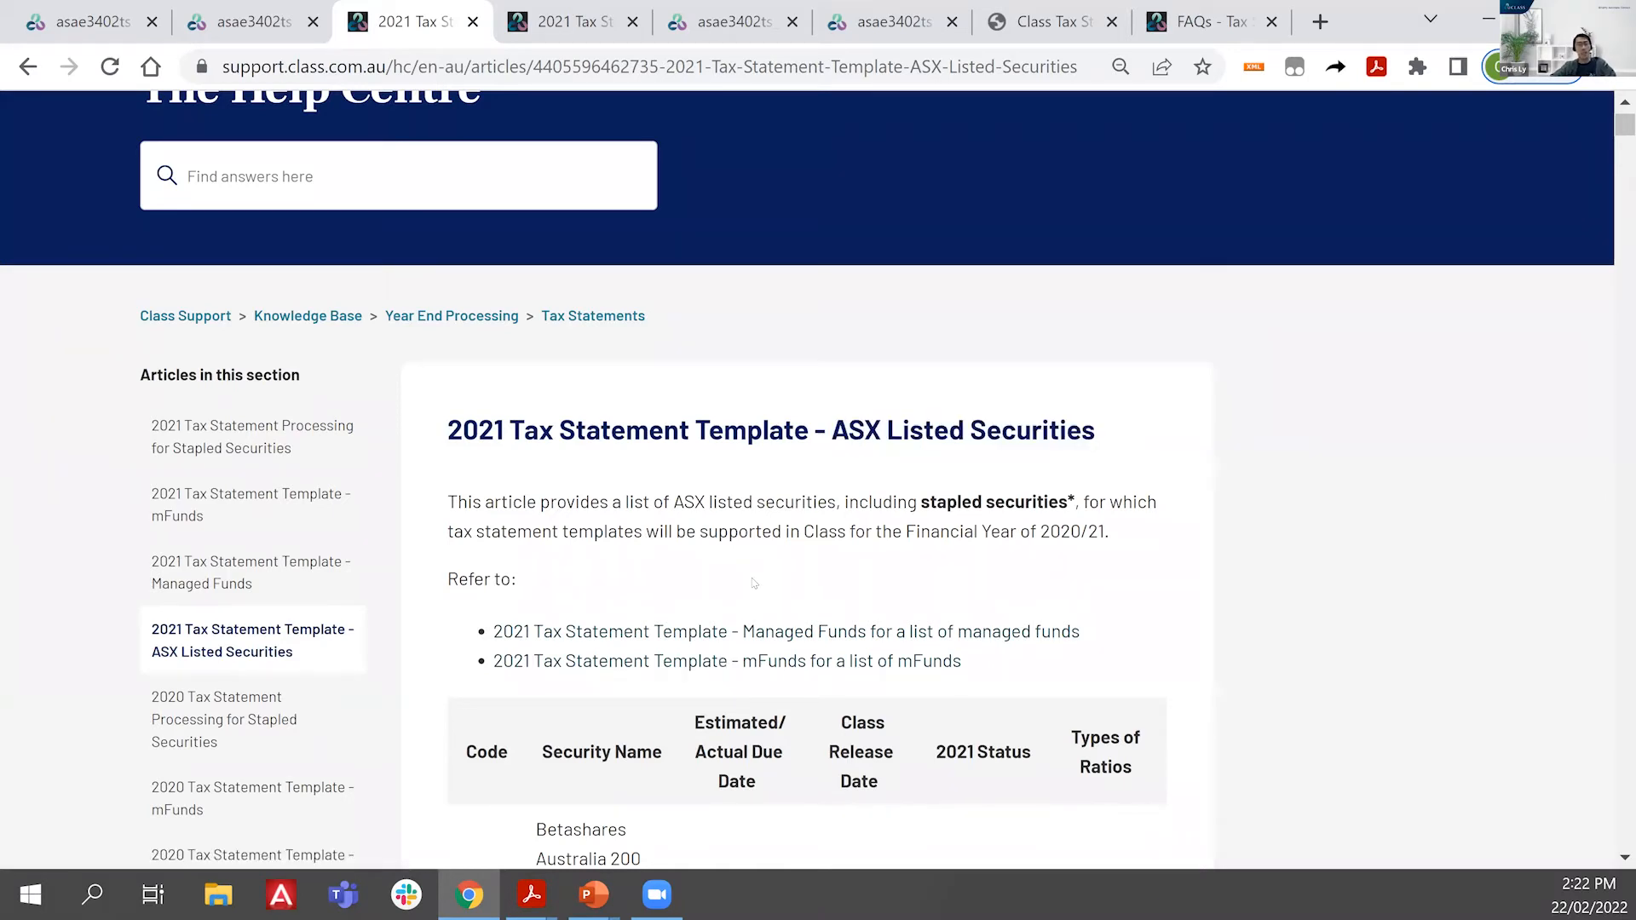
{"action": "key", "text": "ctrl+f"}
{"action": "type", "text": "A"}
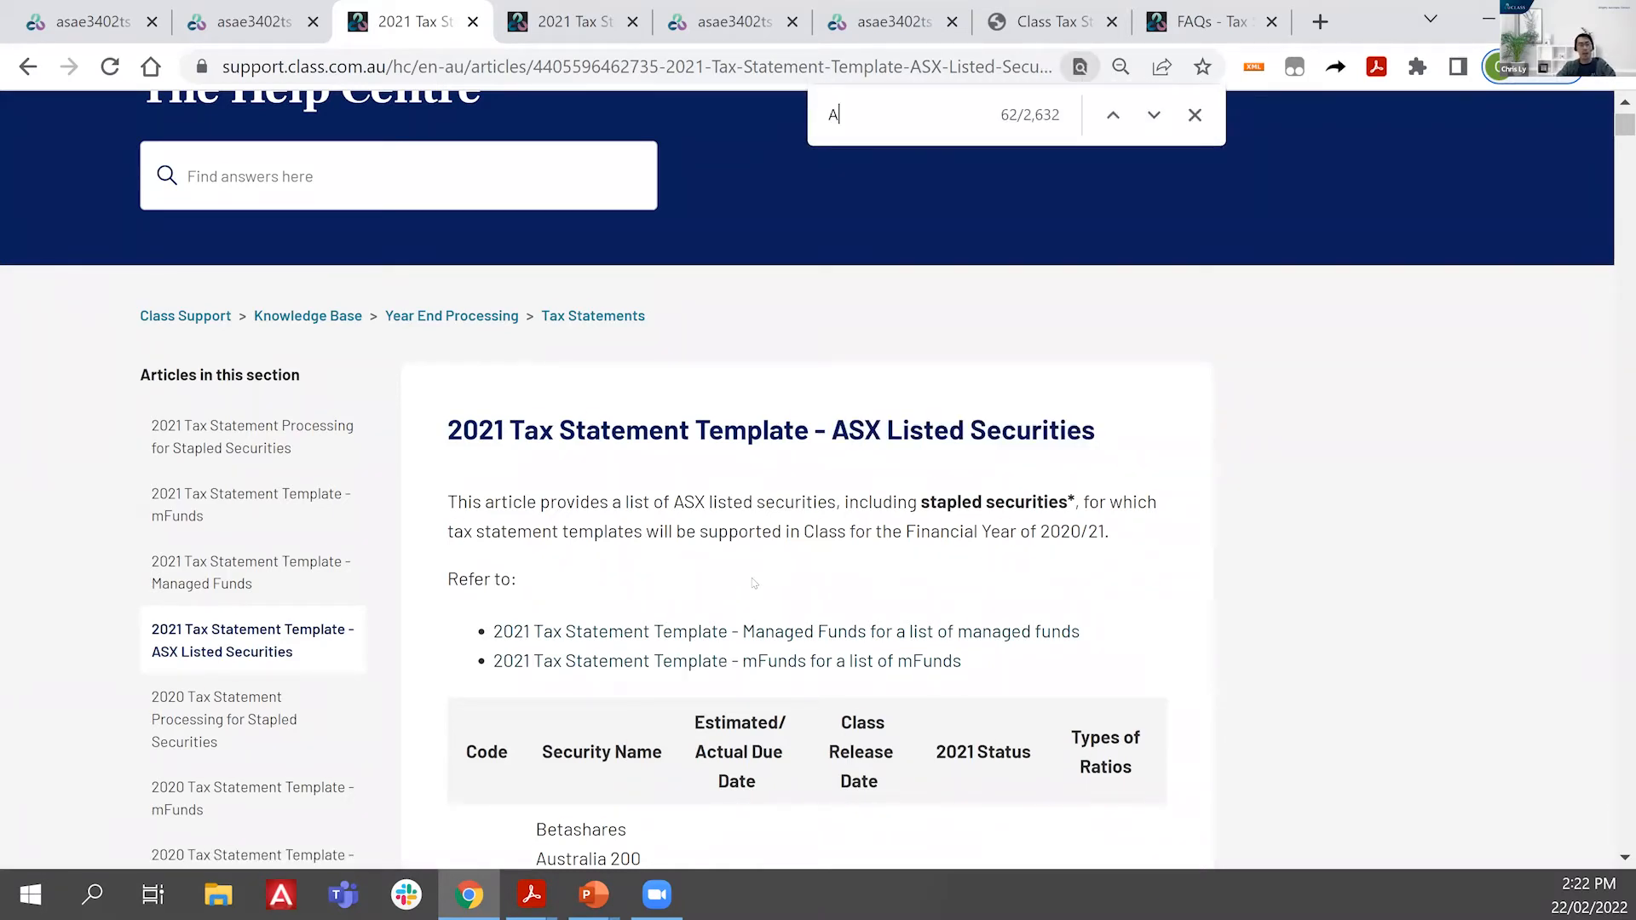
{"action": "type", "text": "OF"}
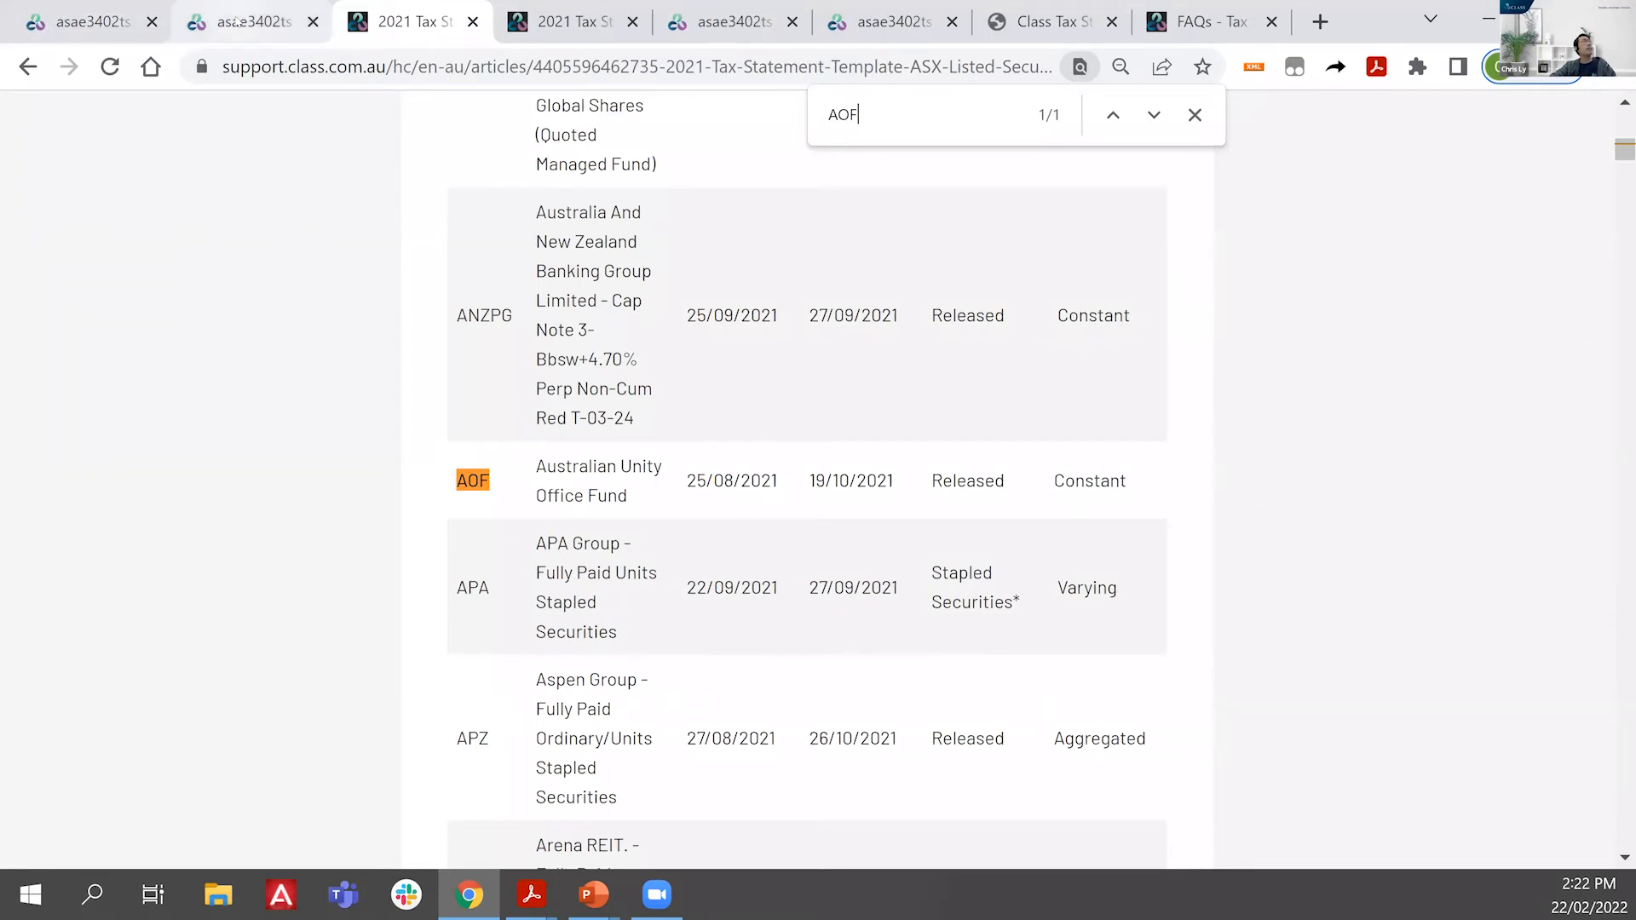
Step: Check the AOF opening balance, acquisition date and quantity in its historical information, and return to the Tax Statement Console
{"action": "left_click", "coordinate": [235, 23]}
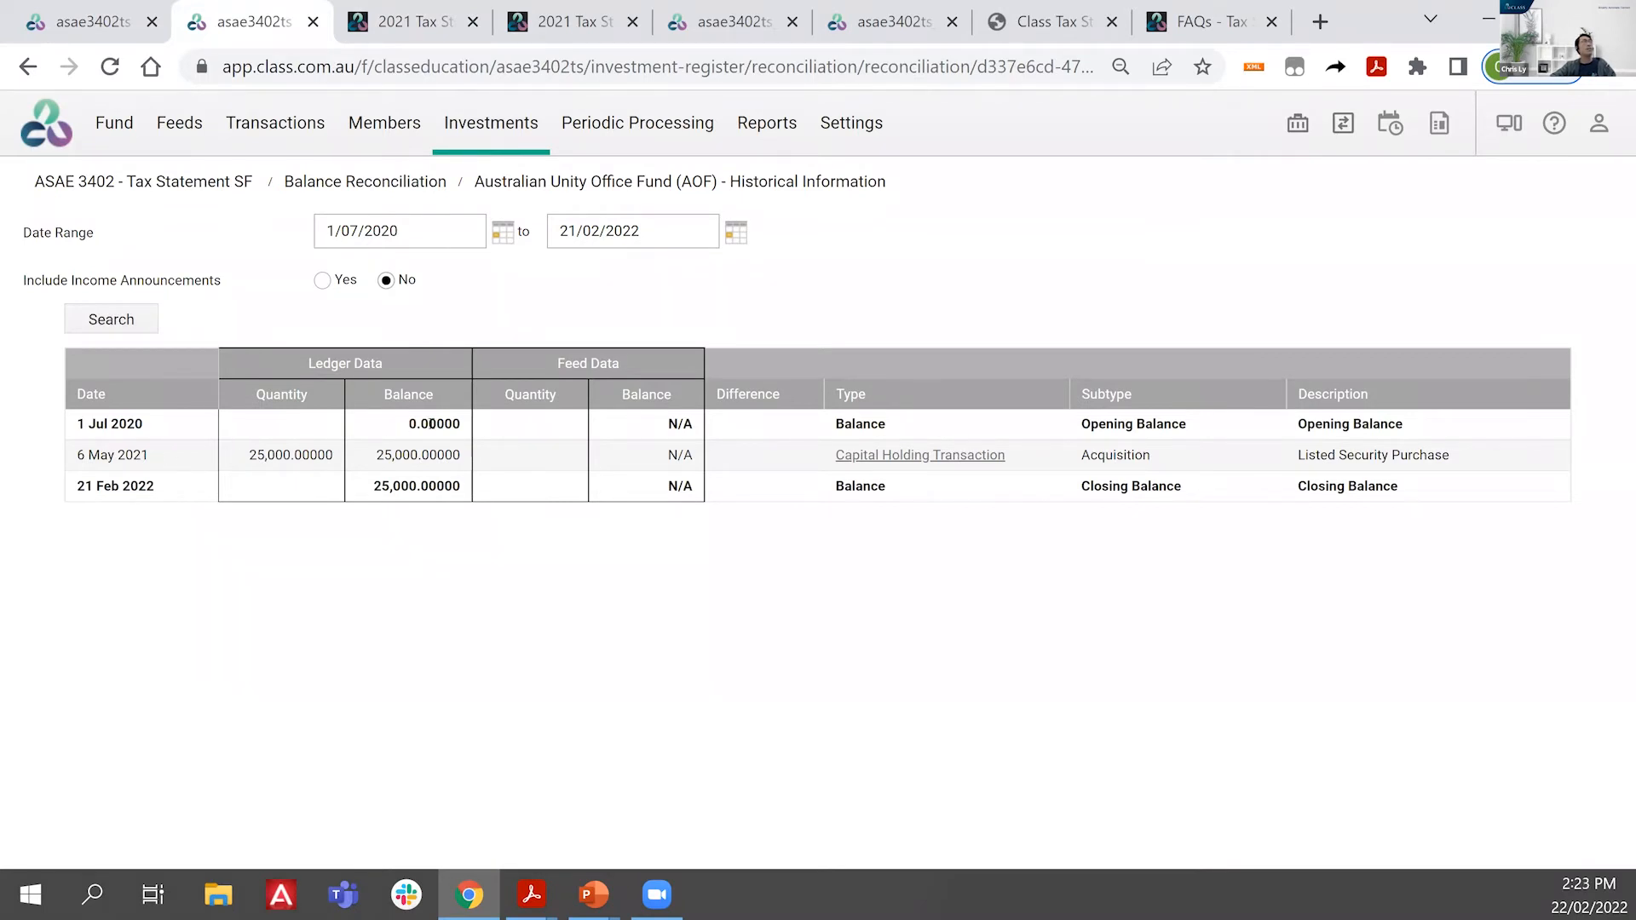
{"action": "left_click_drag", "start_coordinate": [408, 424], "coordinate": [445, 423]}
{"action": "left_click_drag", "start_coordinate": [163, 457], "coordinate": [110, 455]}
{"action": "left_click_drag", "start_coordinate": [250, 455], "coordinate": [311, 457]}
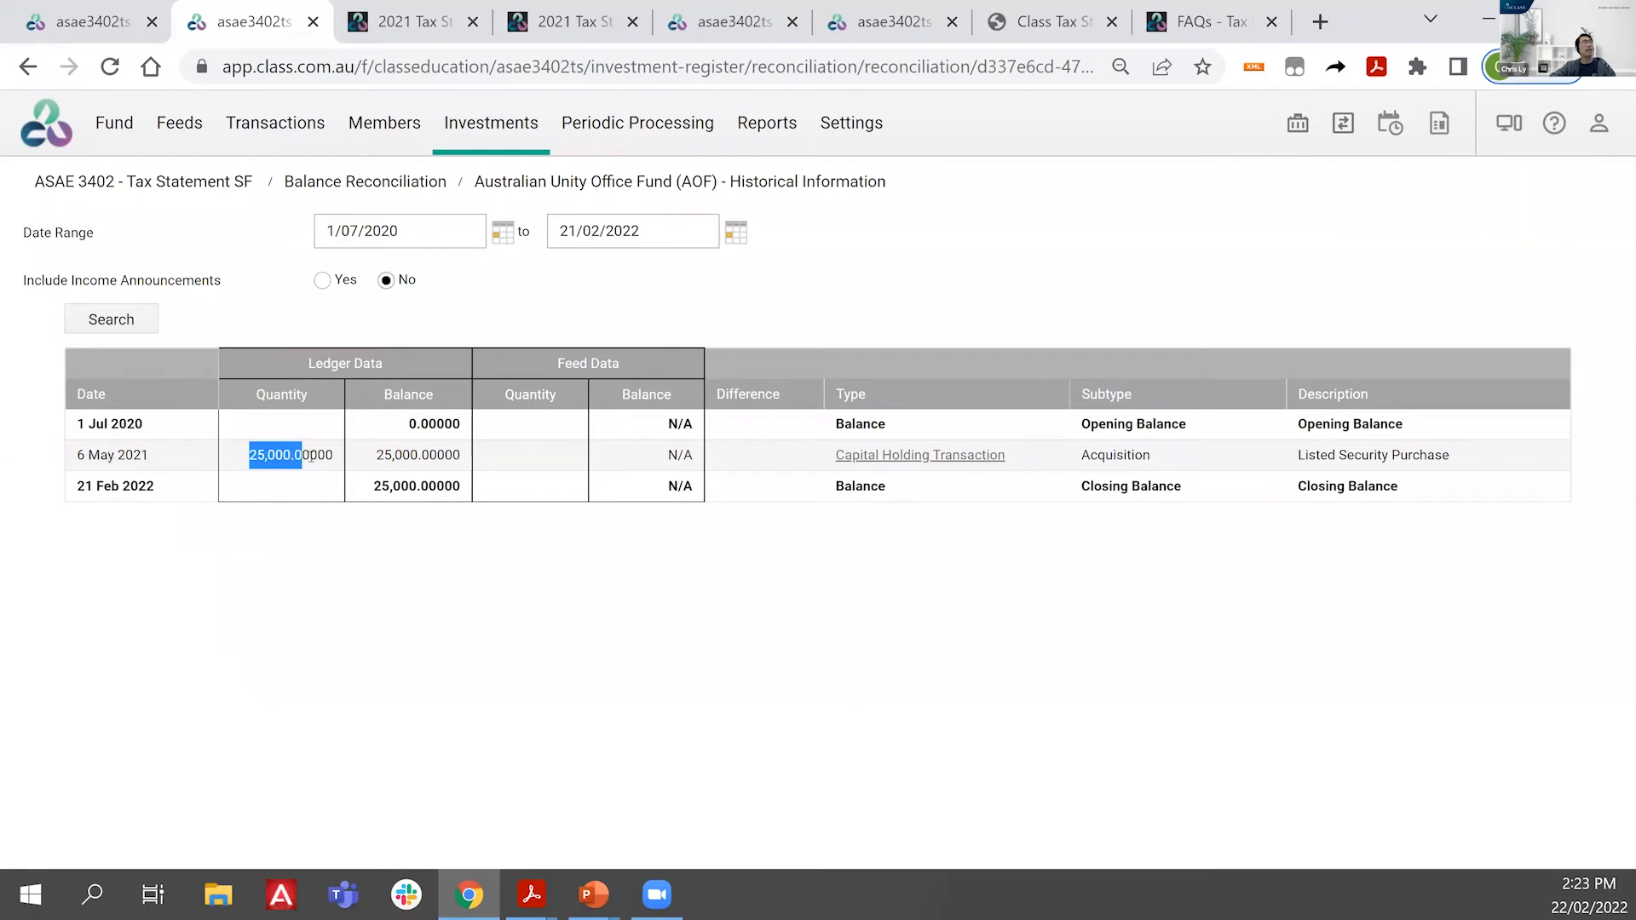
{"action": "left_click", "coordinate": [950, 597]}
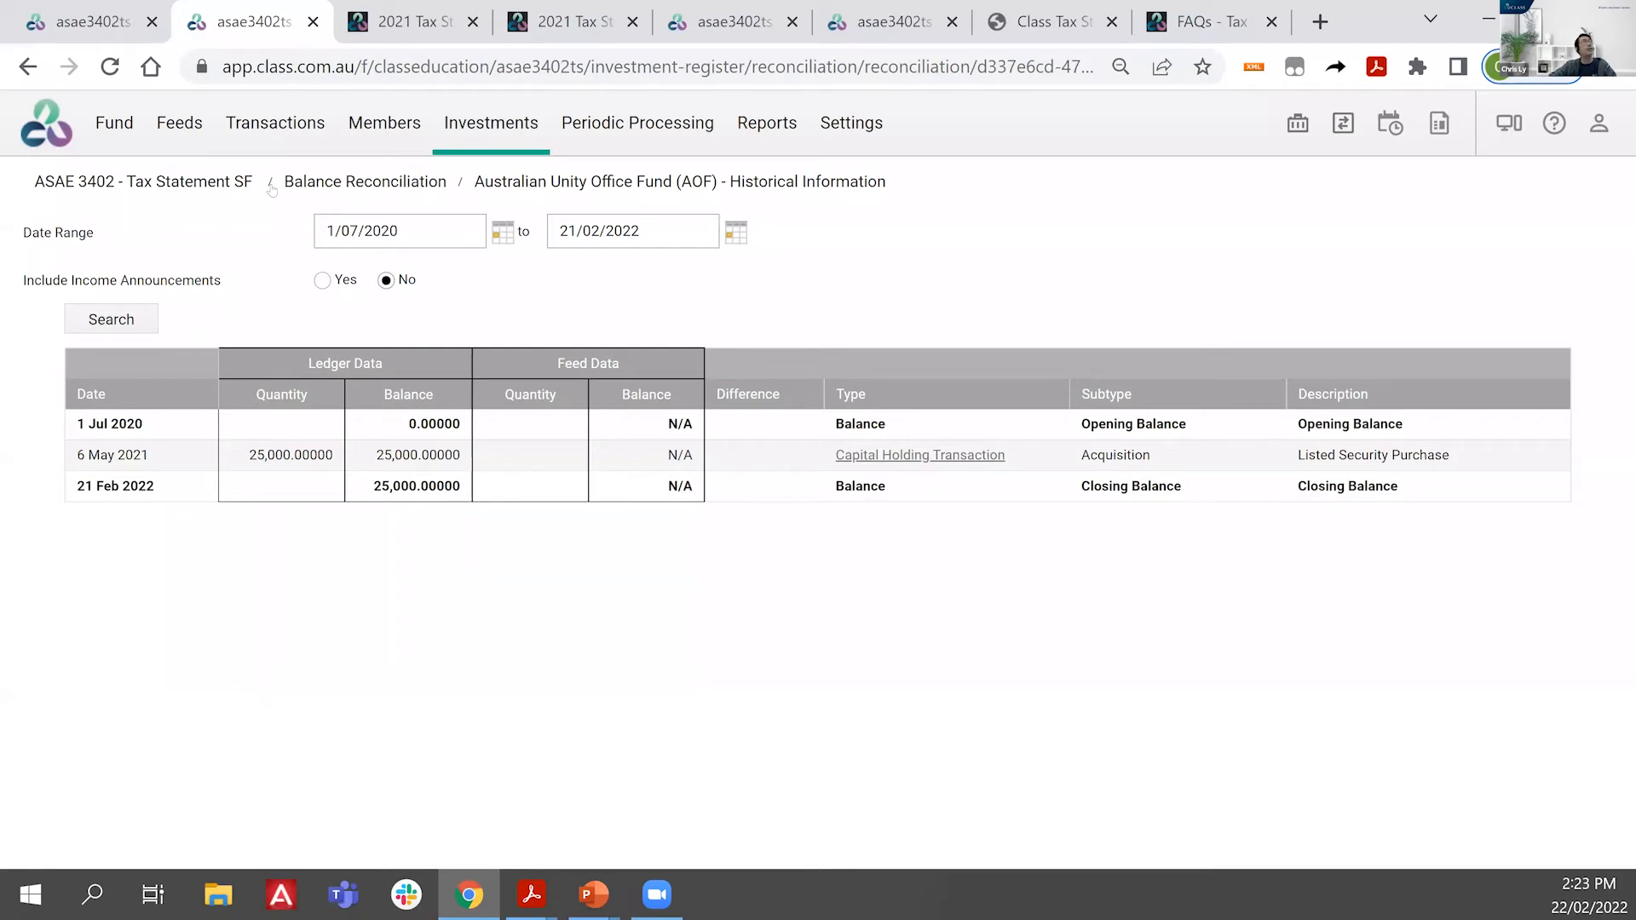
{"action": "left_click", "coordinate": [76, 17]}
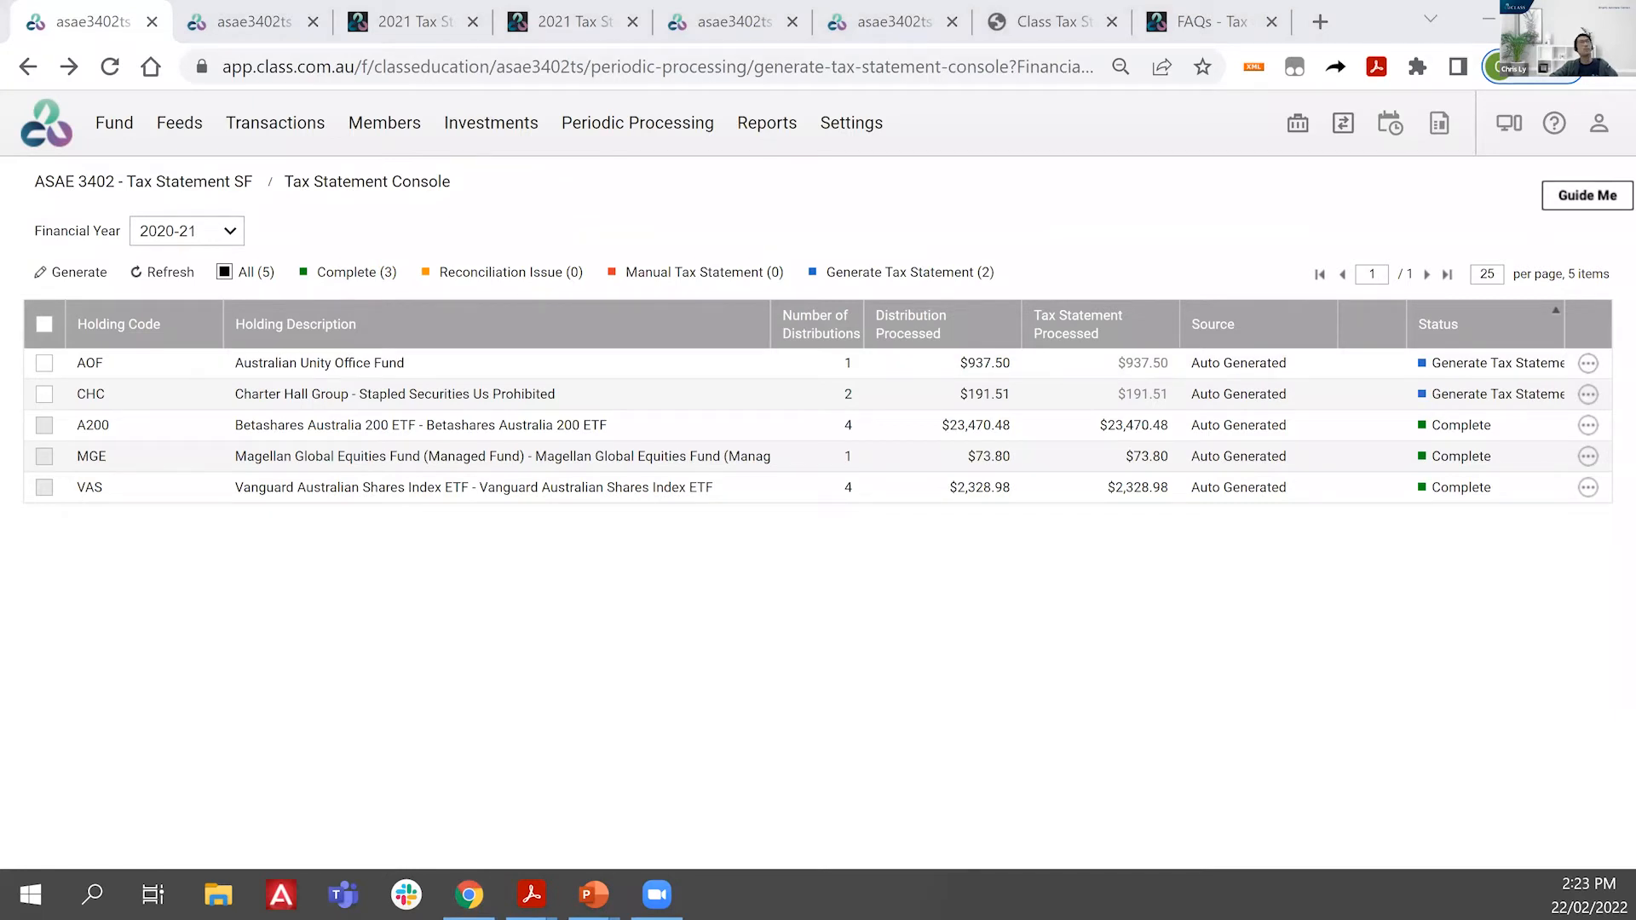
{"action": "key", "text": "alt+Tab"}
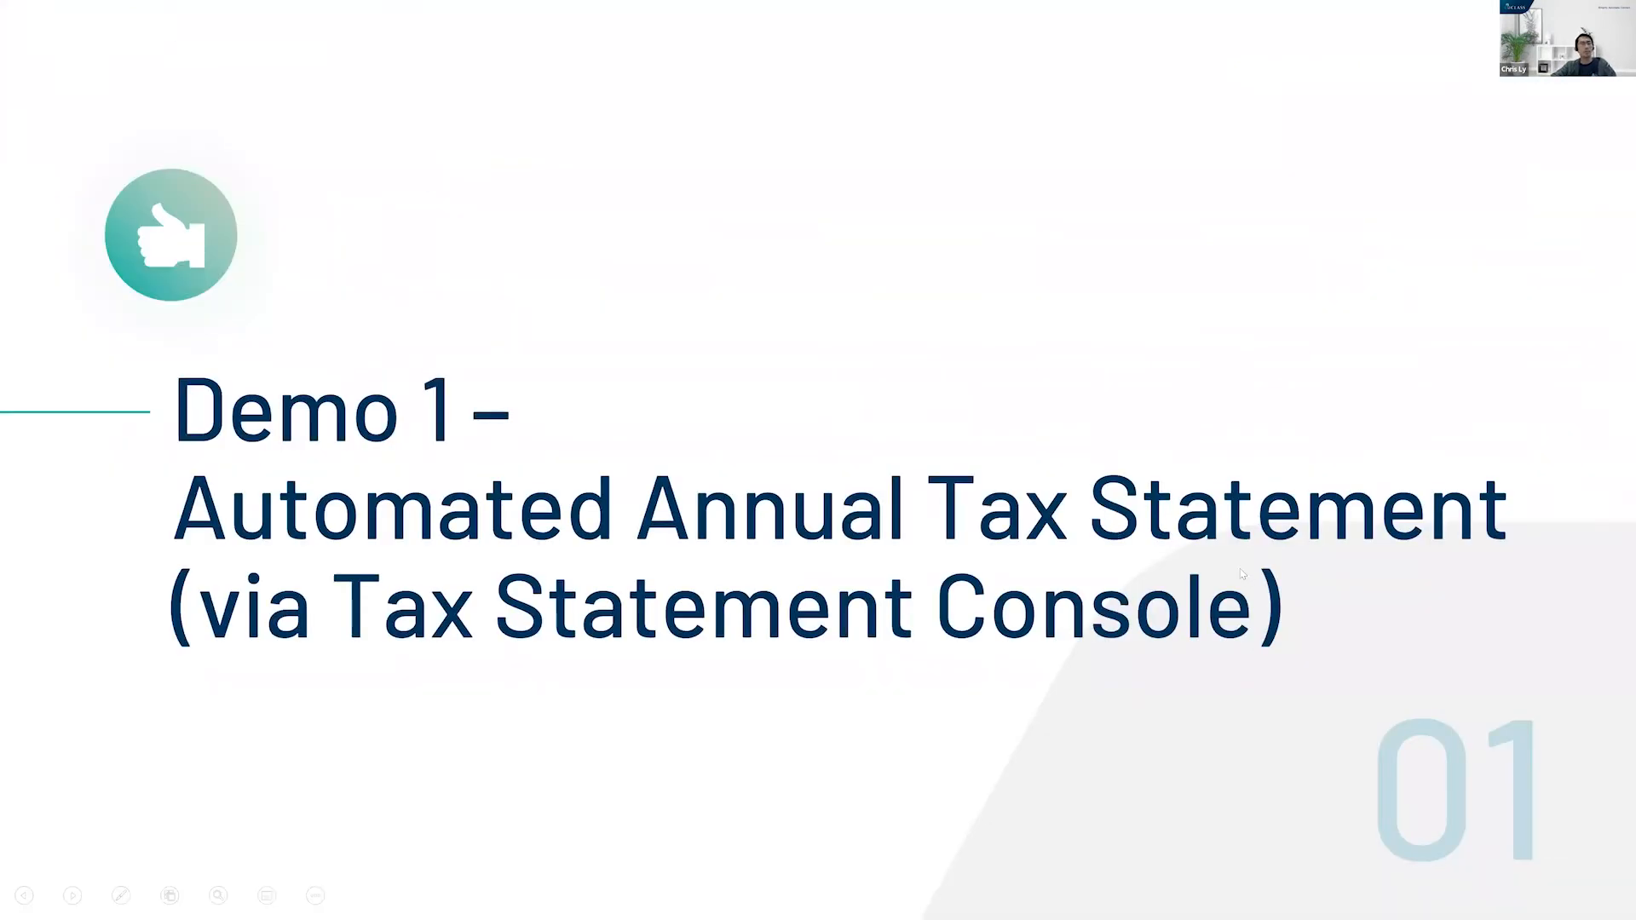
{"action": "left_click", "coordinate": [1244, 574]}
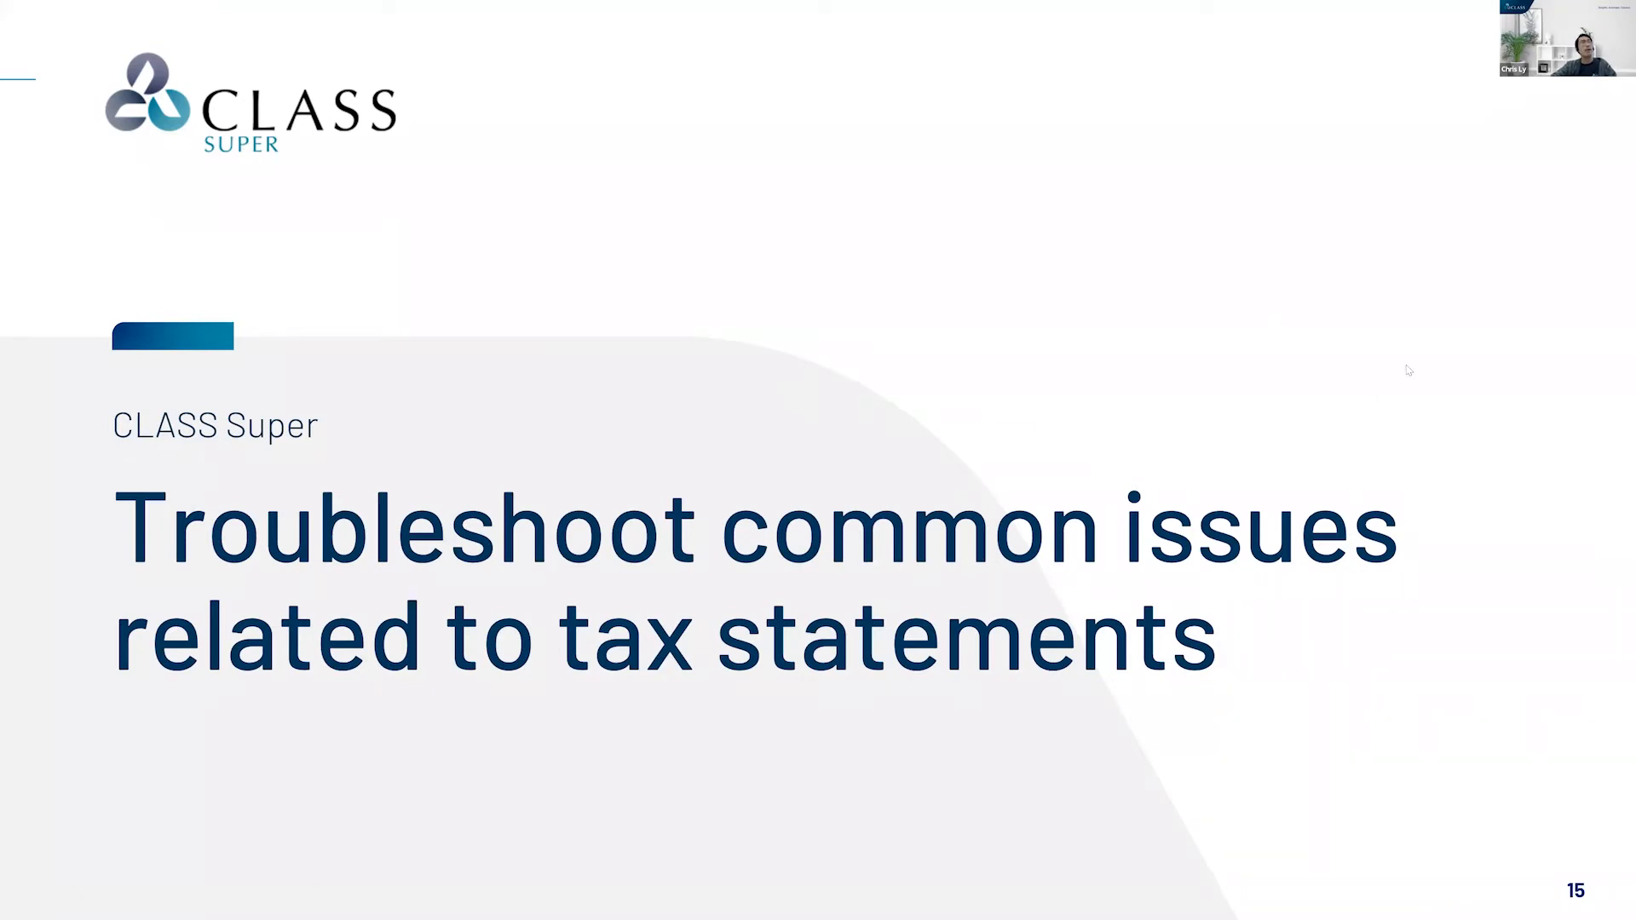
{"action": "left_click", "coordinate": [1539, 410]}
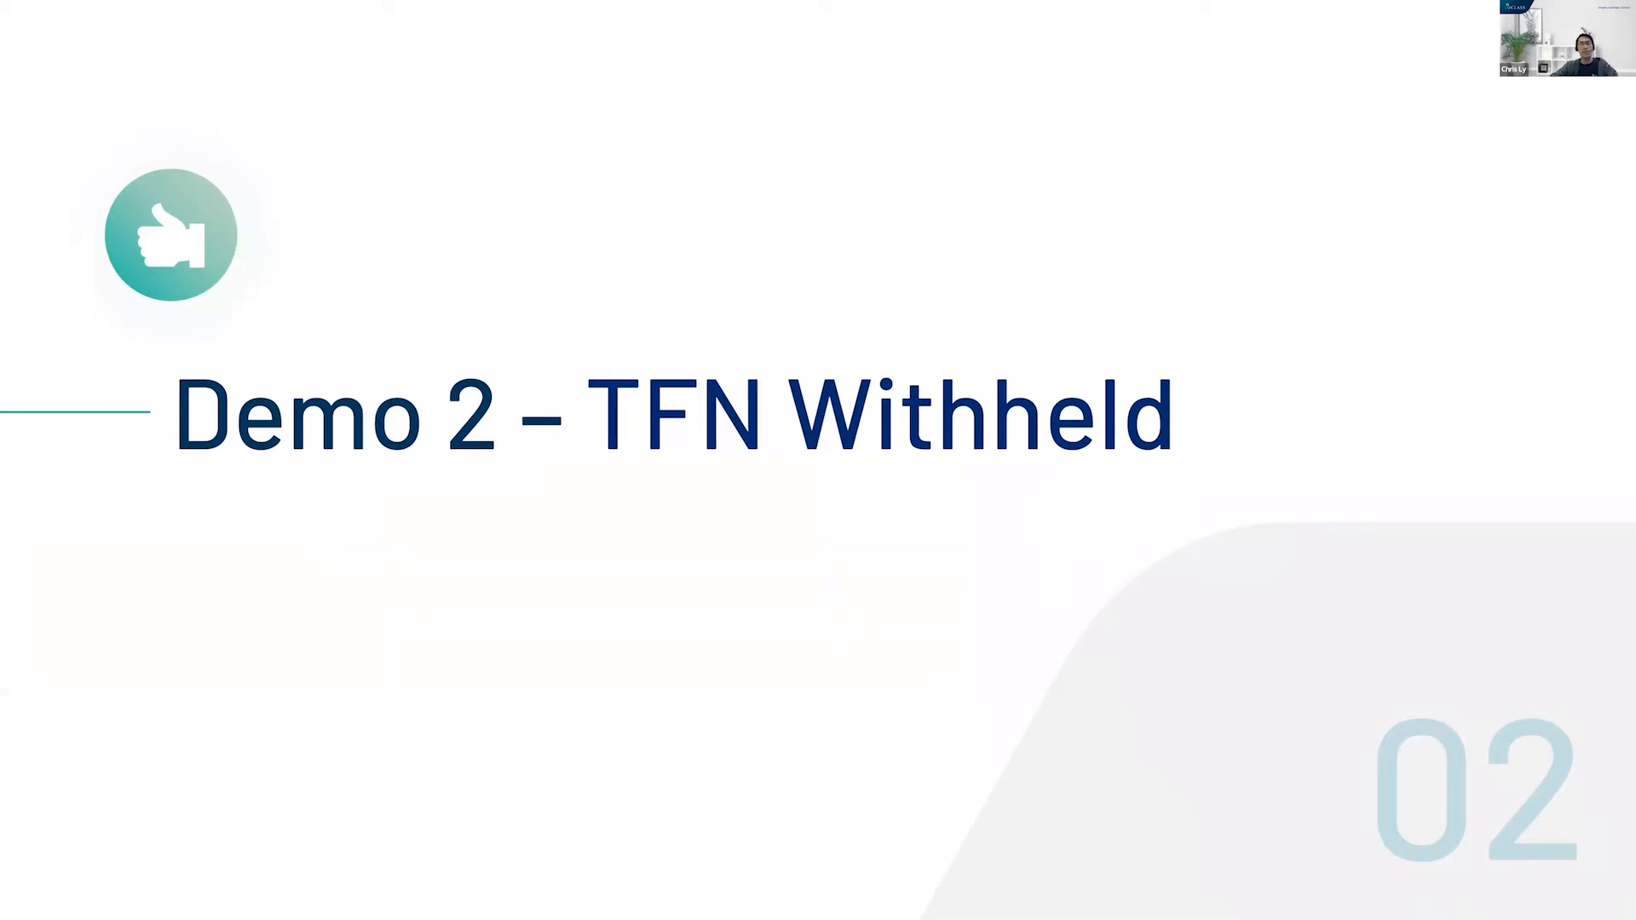
{"action": "key", "text": "alt+Tab"}
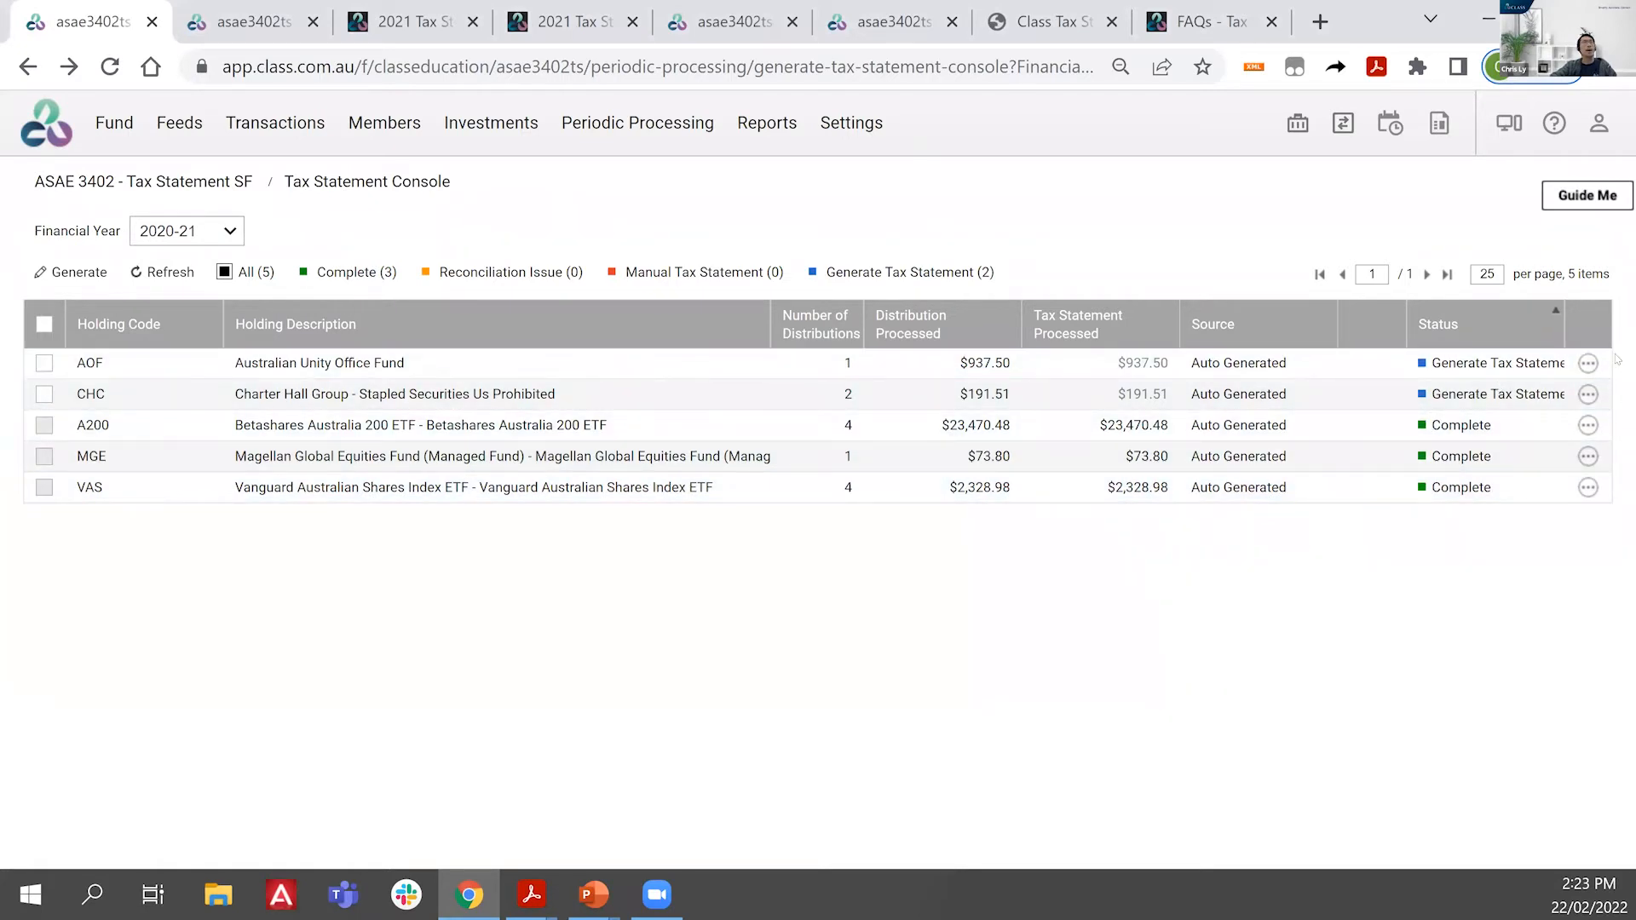
Step: Open the generated annual tax statement for the AOF holding and place it beside the AOF tax statement PDF
{"action": "left_click", "coordinate": [1591, 363]}
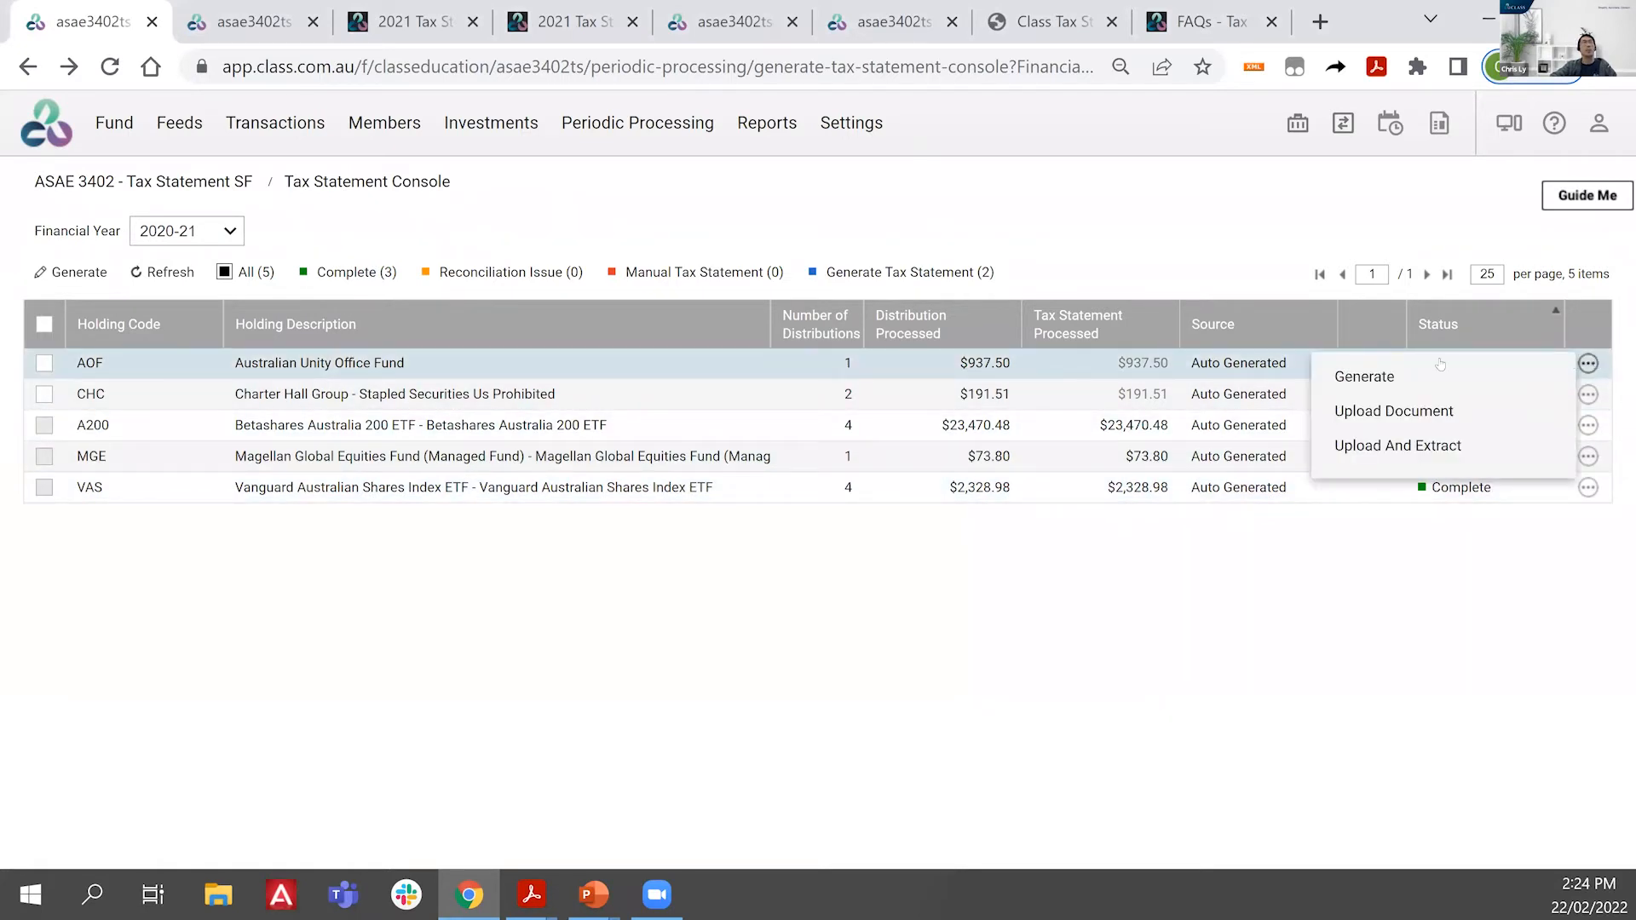
{"action": "left_click", "coordinate": [1390, 378]}
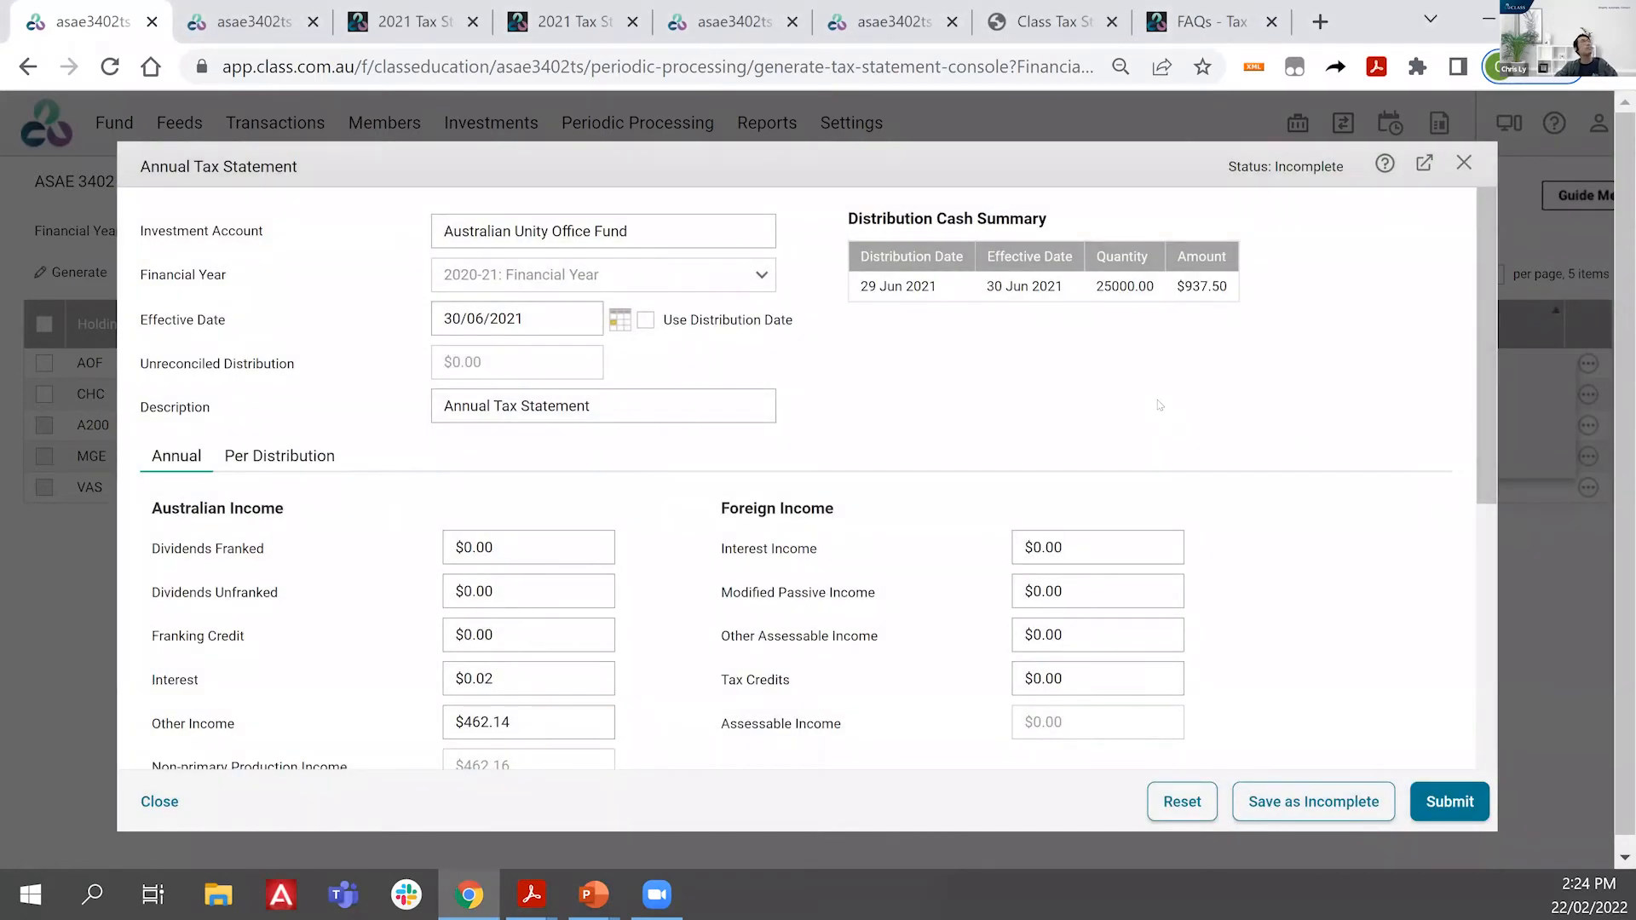
{"action": "key", "text": "super+Right"}
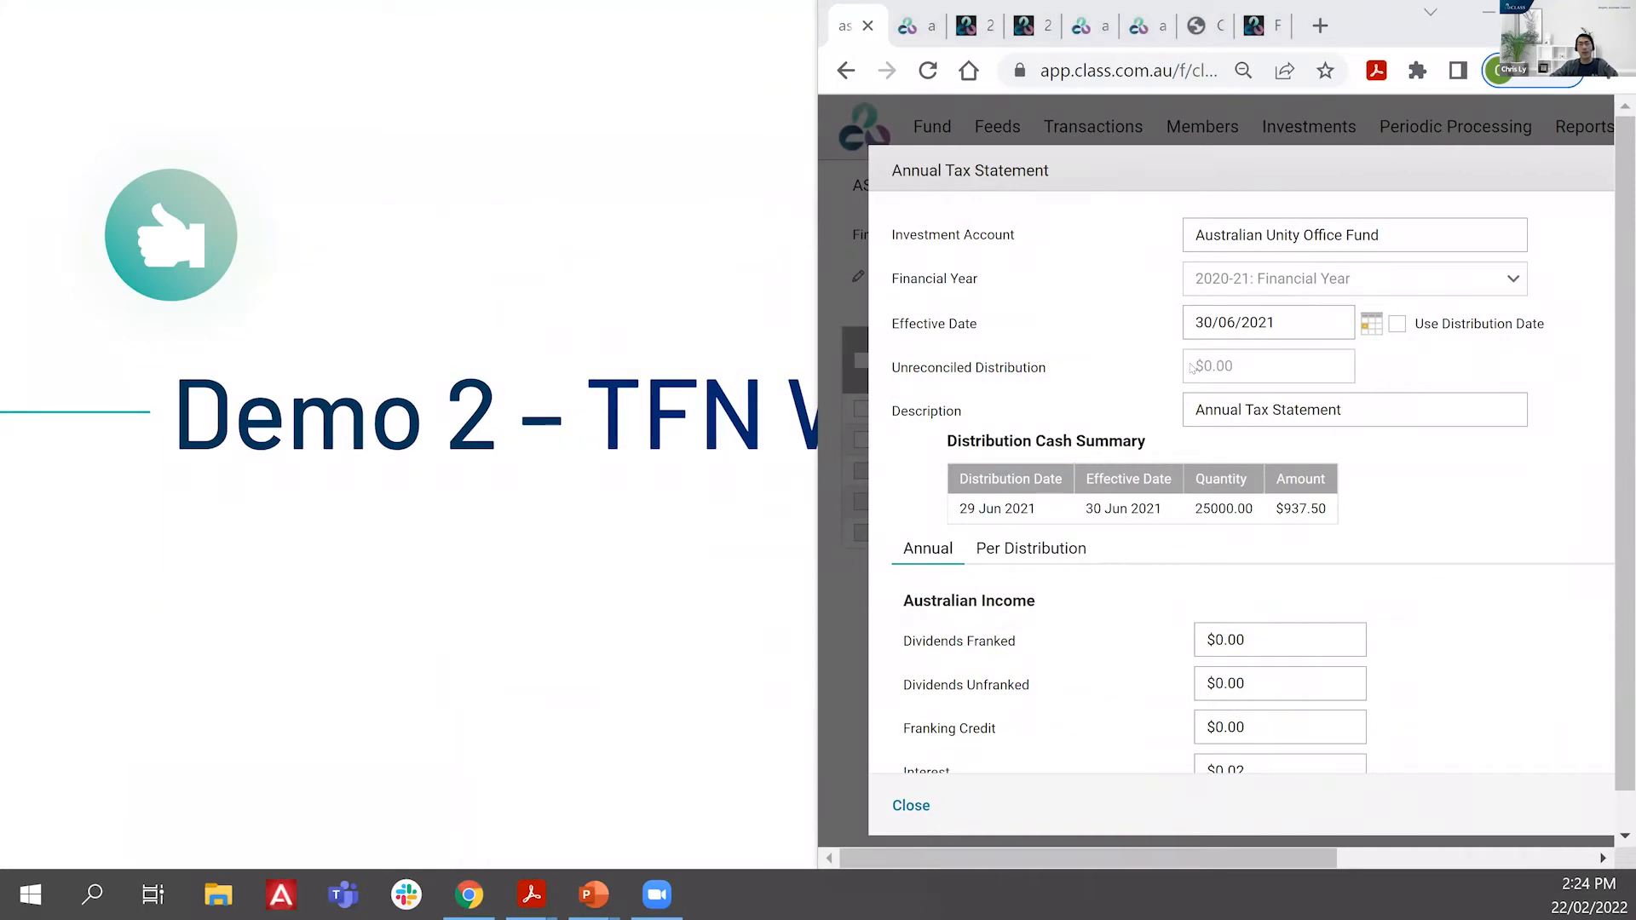
{"action": "left_click", "coordinate": [228, 111]}
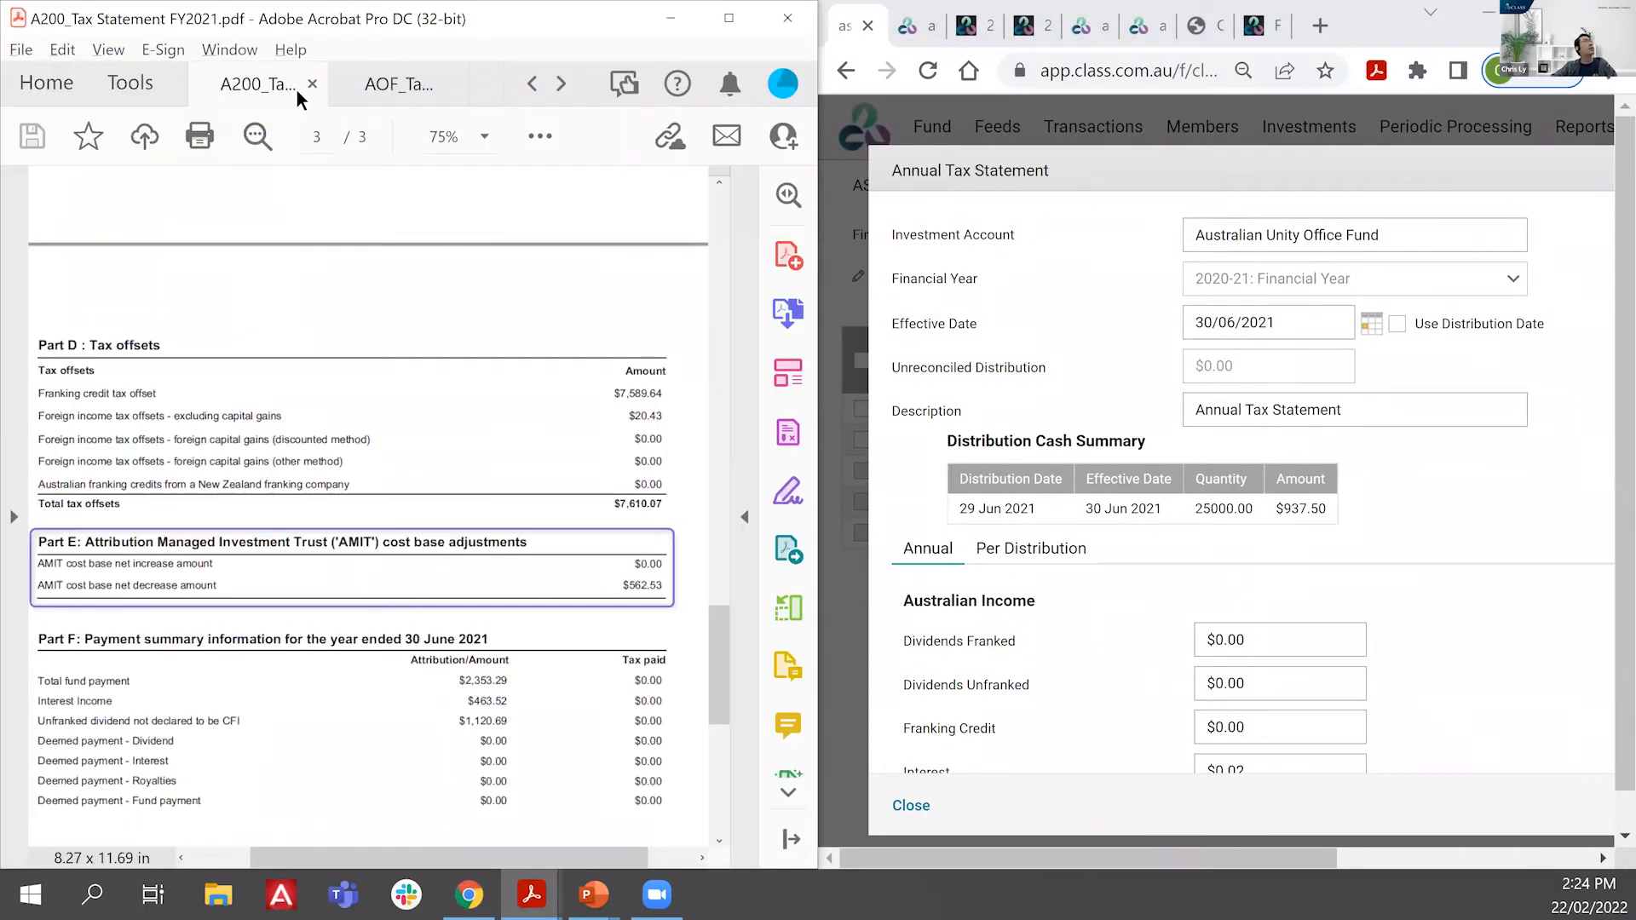
{"action": "left_click", "coordinate": [370, 90]}
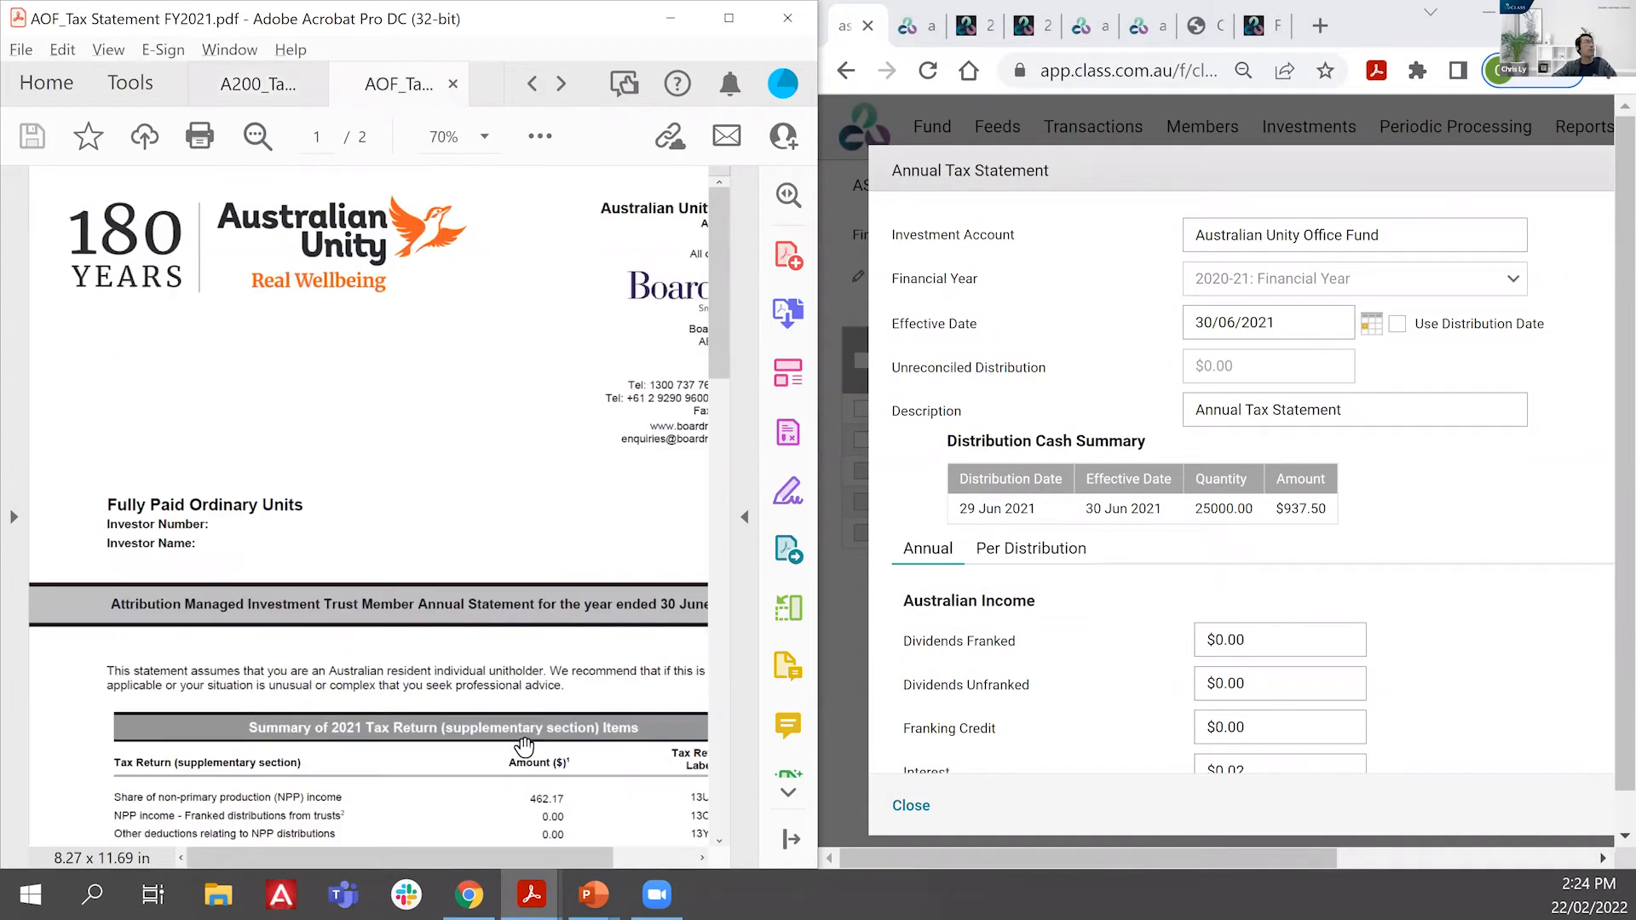
Step: Compare the AOF statement's income, capital gains, non-assessable, AMIT and TFN withheld amounts with the components of distribution in the PDF
{"action": "scroll", "coordinate": [504, 780], "scroll_direction": "down", "scroll_amount": 5}
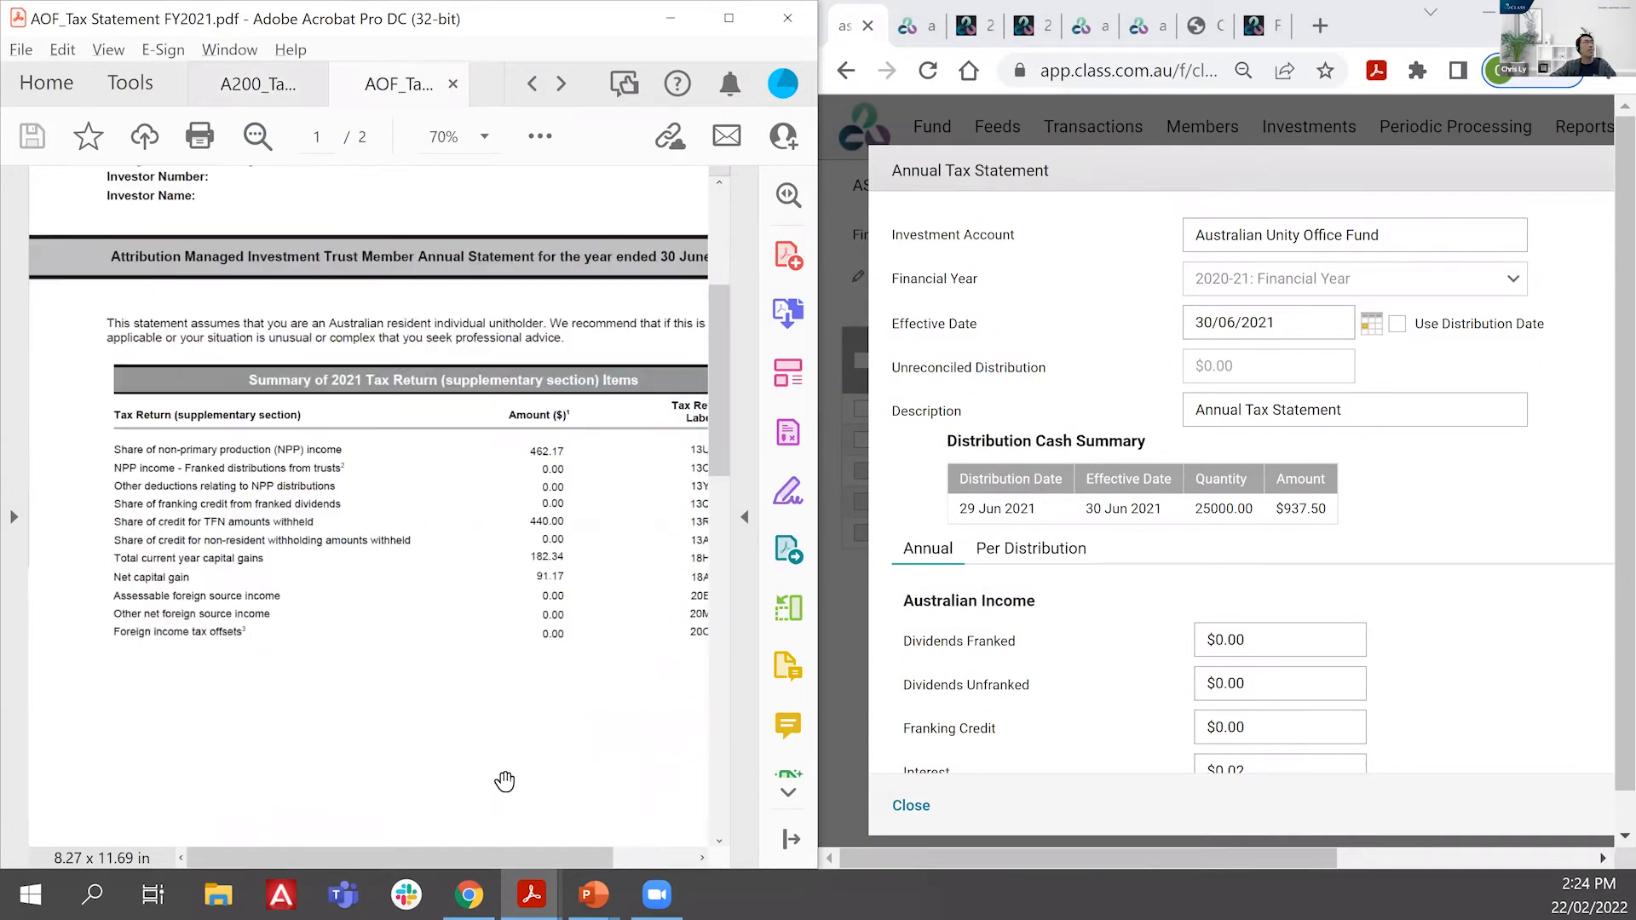
{"action": "scroll", "coordinate": [504, 780], "scroll_direction": "down", "scroll_amount": 10}
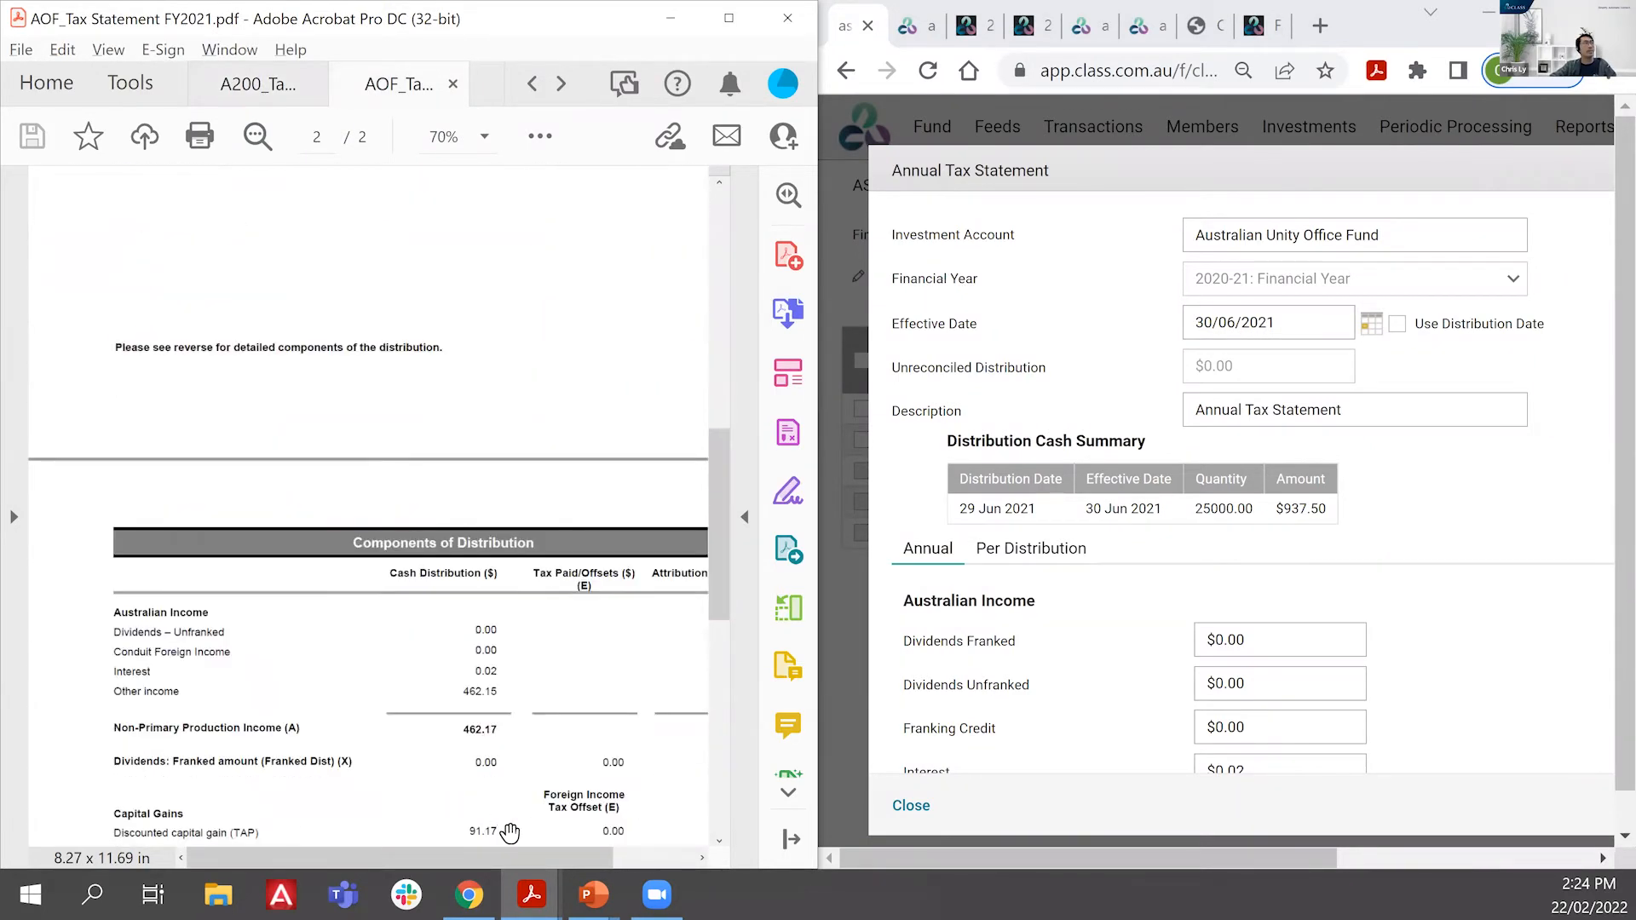
{"action": "scroll", "coordinate": [511, 833], "scroll_direction": "down", "scroll_amount": 3}
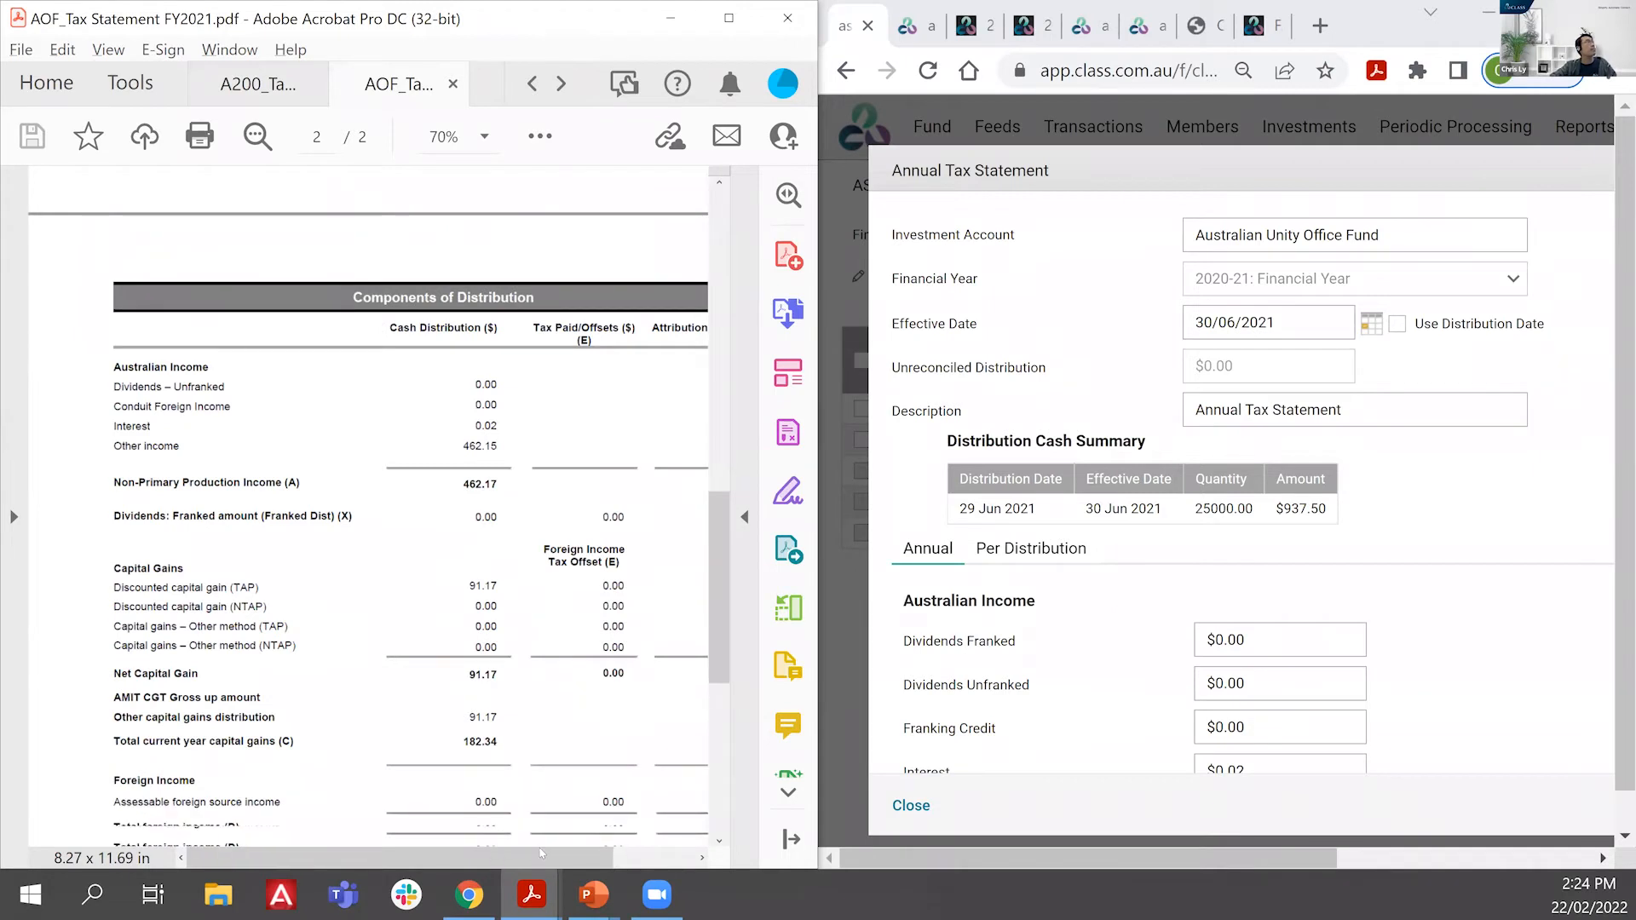
{"action": "left_click_drag", "start_coordinate": [500, 857], "coordinate": [553, 852]}
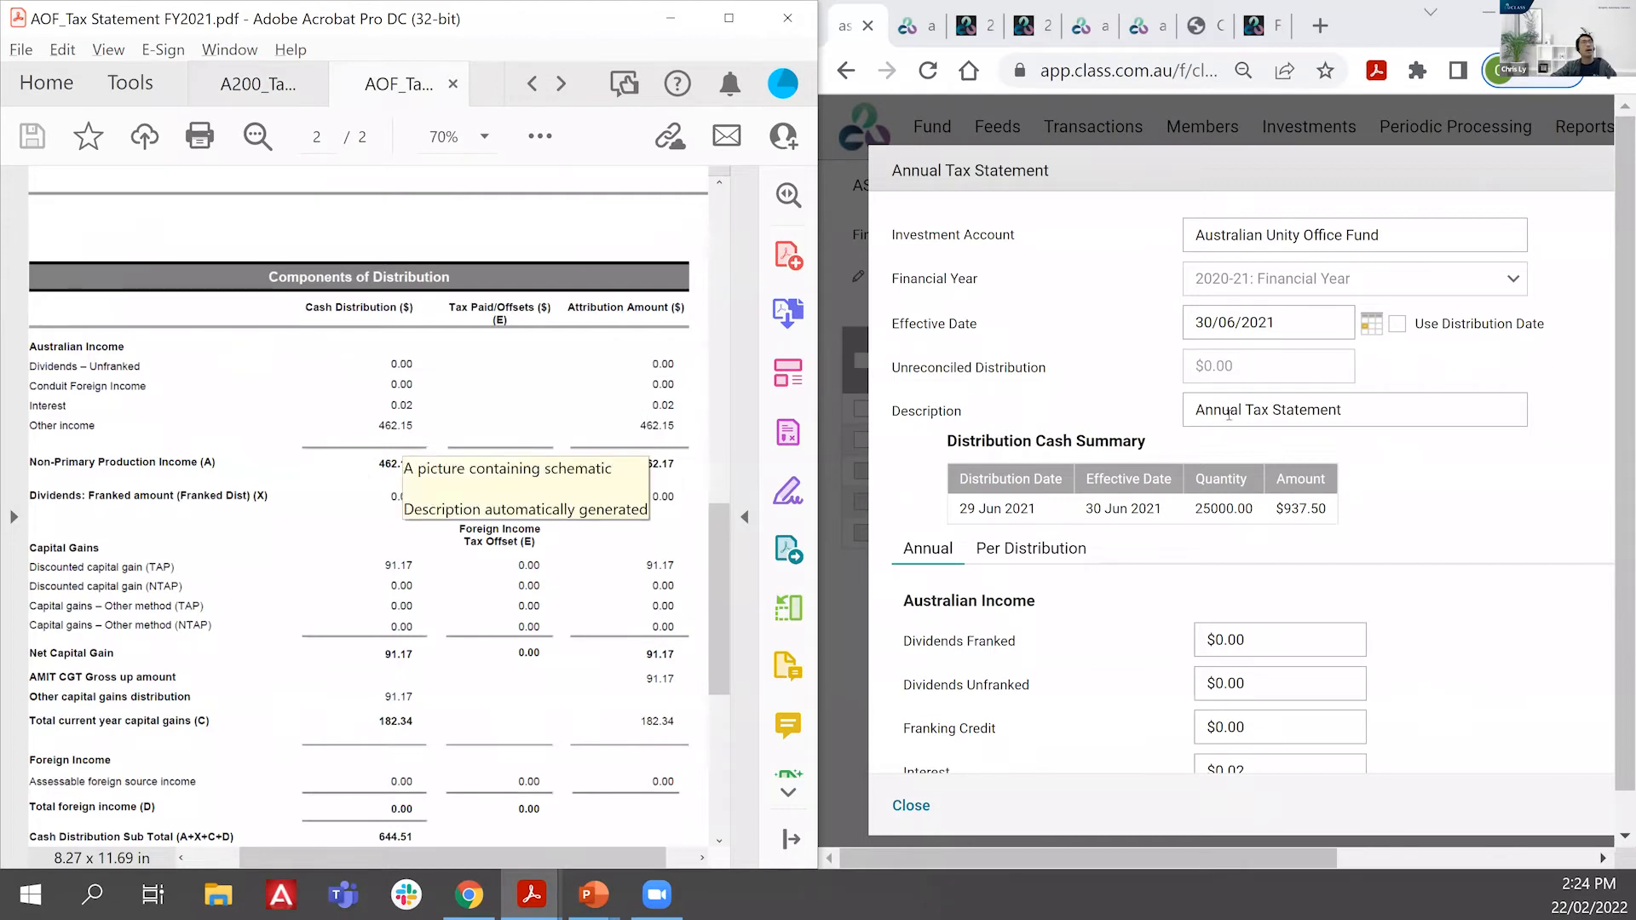
{"action": "scroll", "coordinate": [1252, 406], "scroll_direction": "down", "scroll_amount": 5}
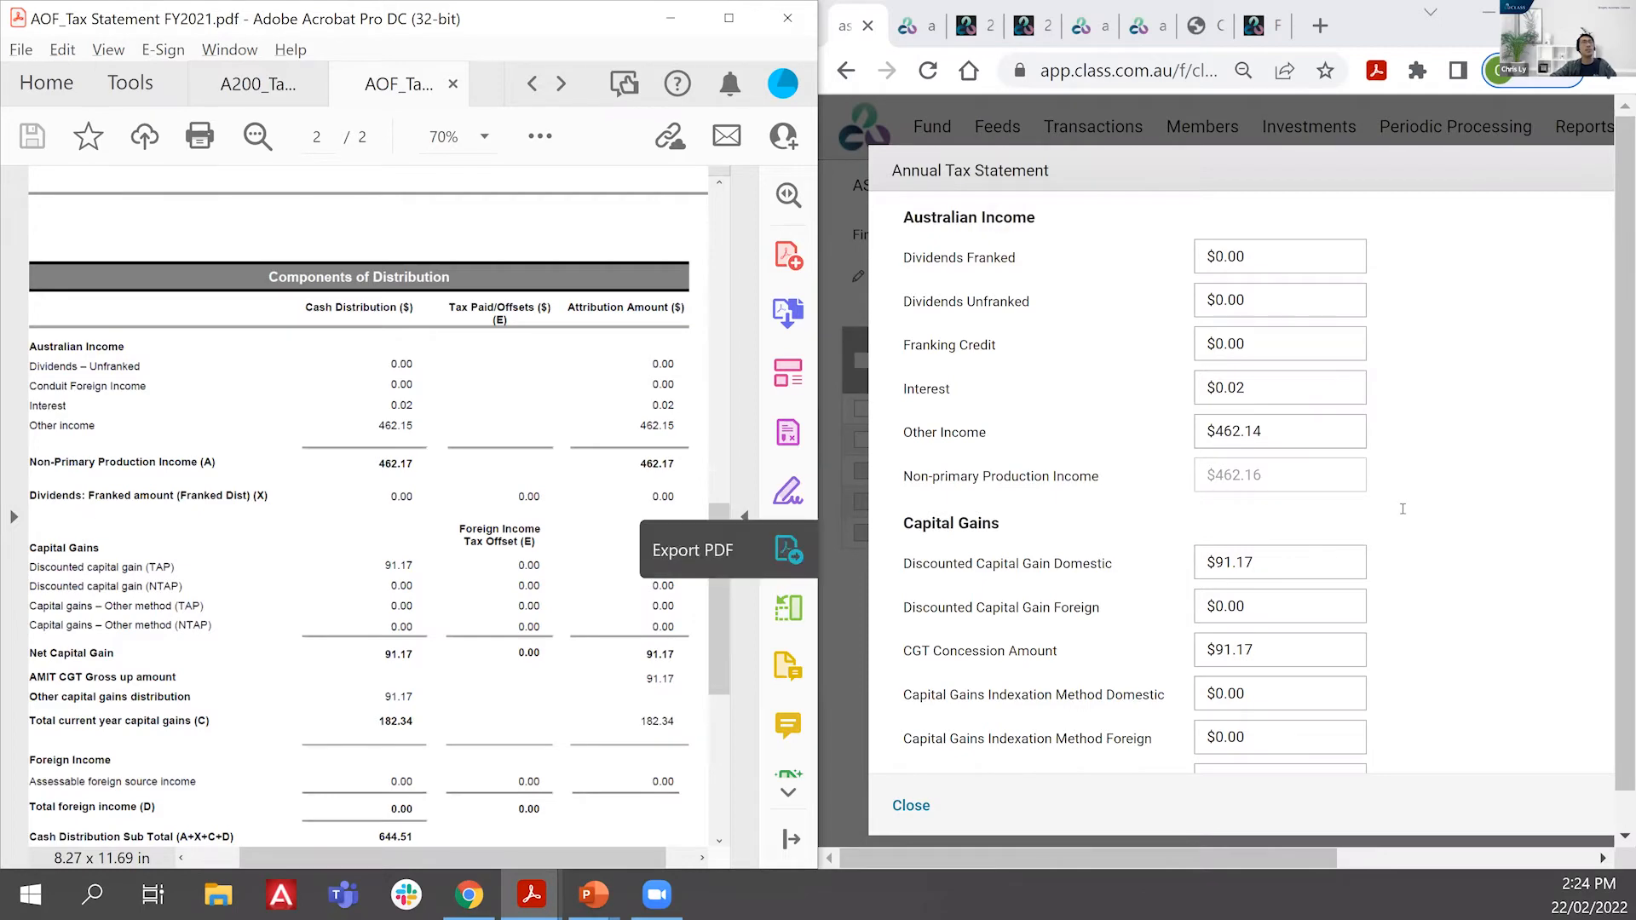
{"action": "scroll", "coordinate": [1405, 512], "scroll_direction": "down", "scroll_amount": 3}
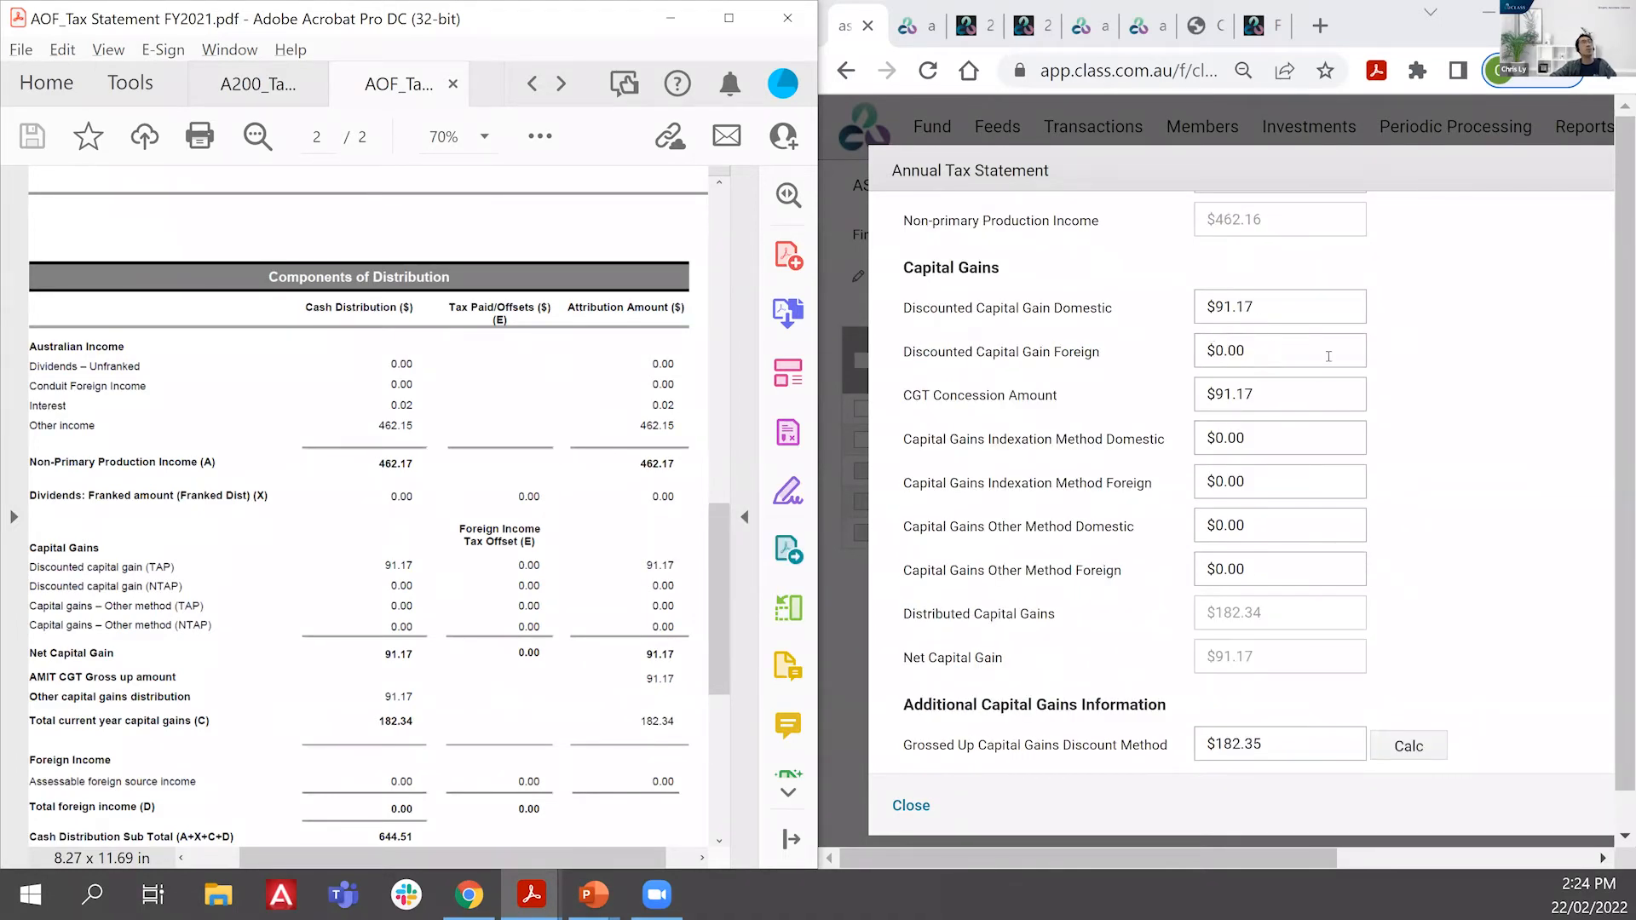
{"action": "scroll", "coordinate": [1354, 462], "scroll_direction": "down", "scroll_amount": 8}
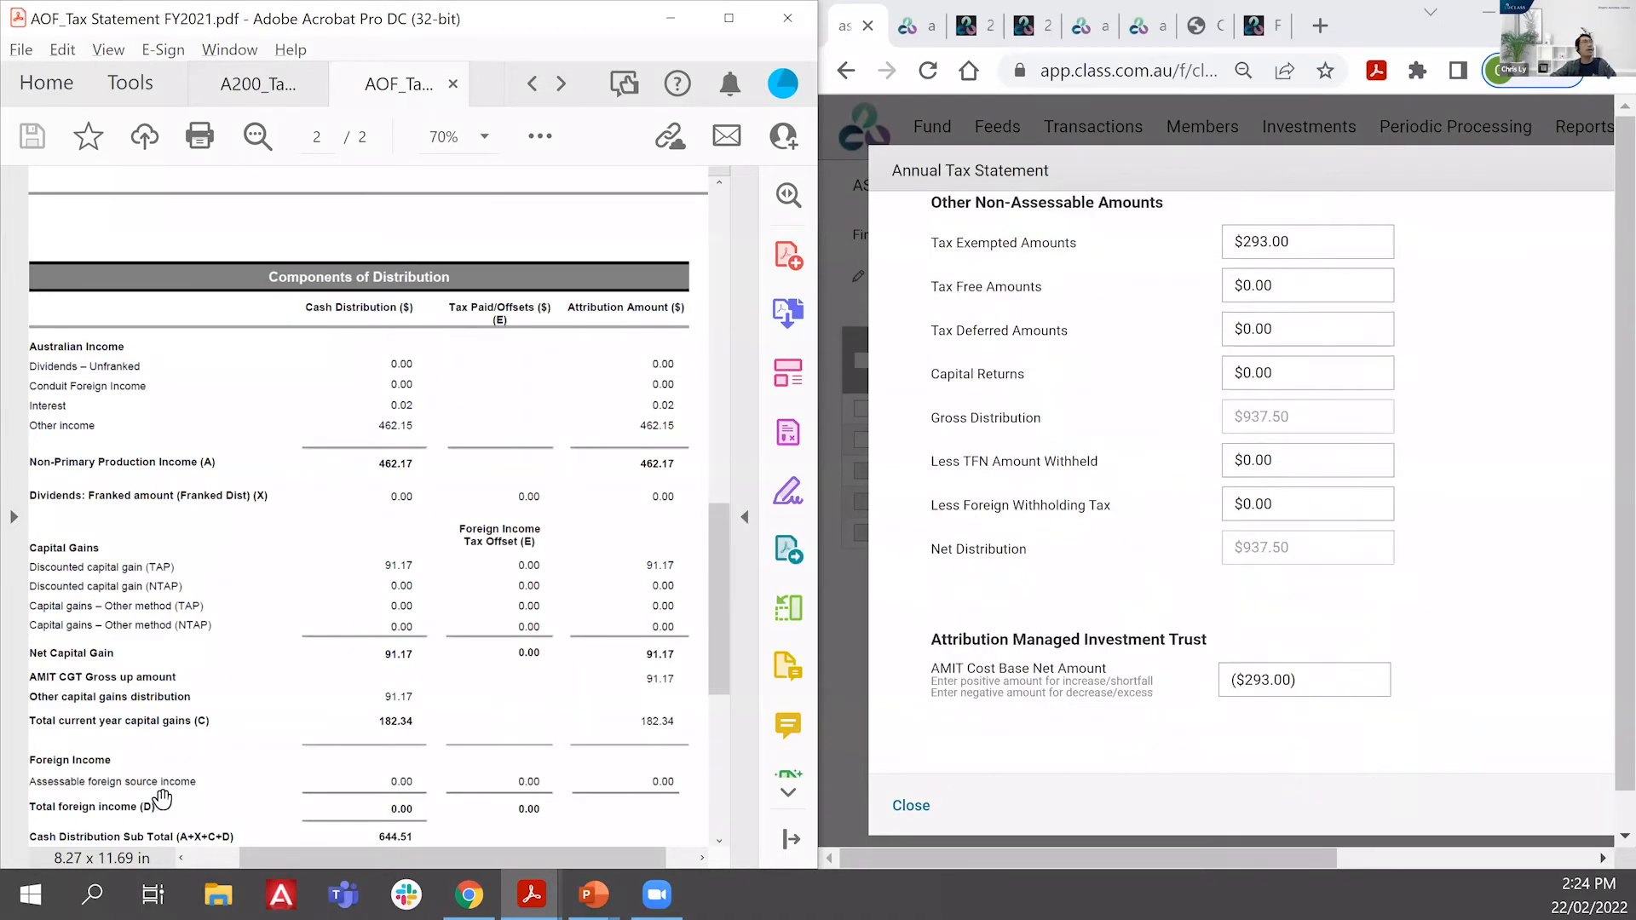
{"action": "scroll", "coordinate": [358, 699], "scroll_direction": "down", "scroll_amount": 5}
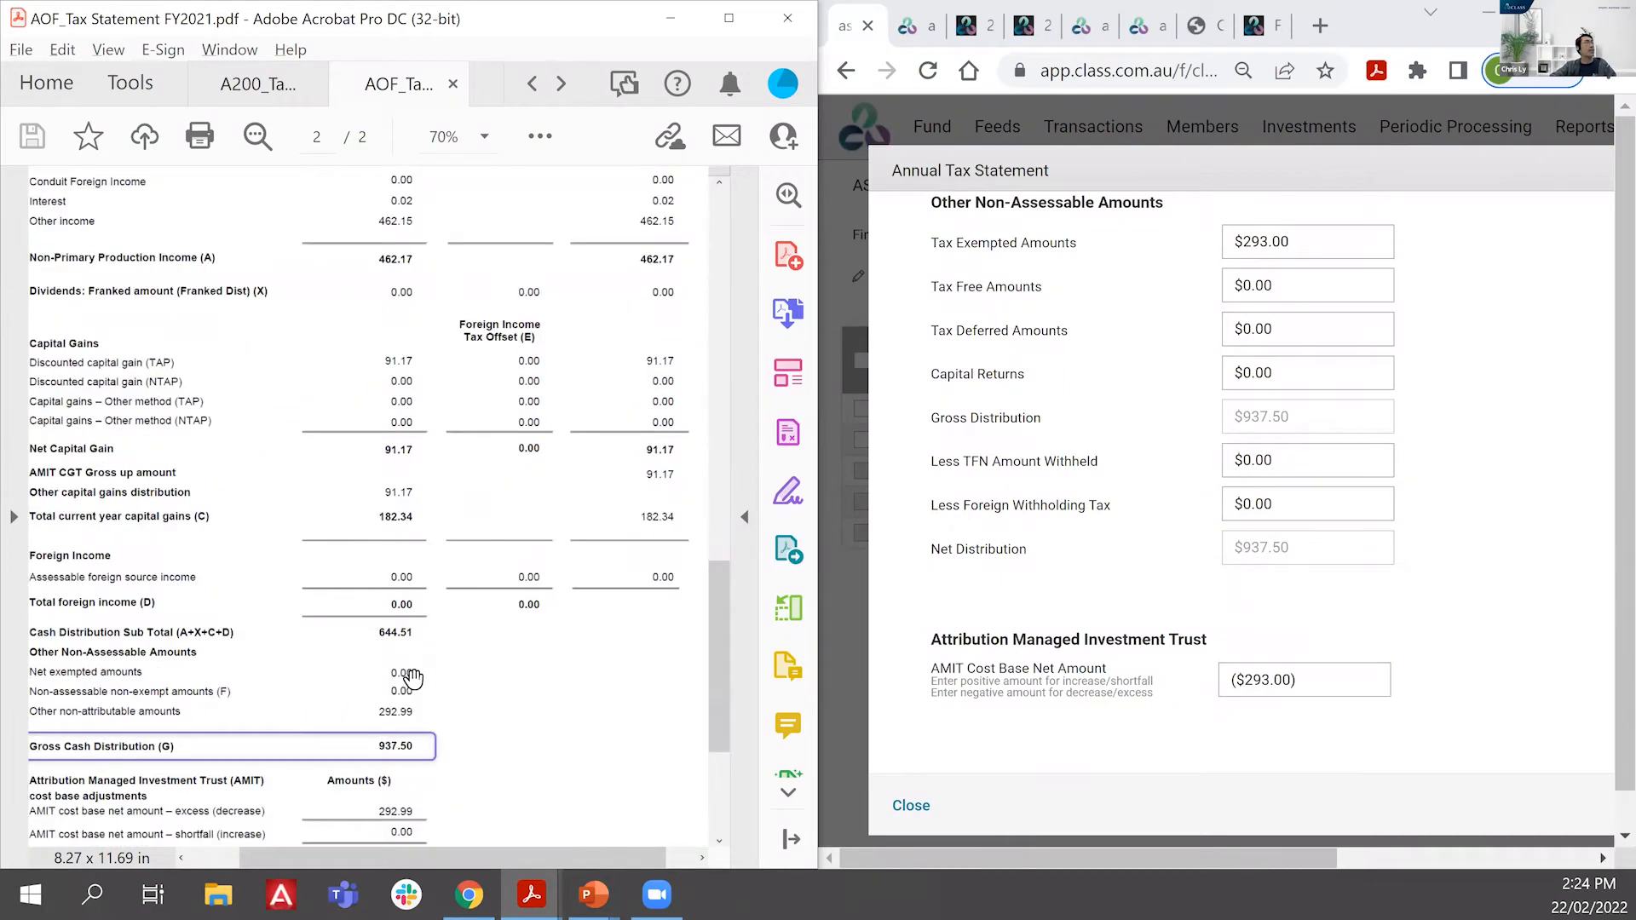
{"action": "scroll", "coordinate": [422, 685], "scroll_direction": "down", "scroll_amount": 4}
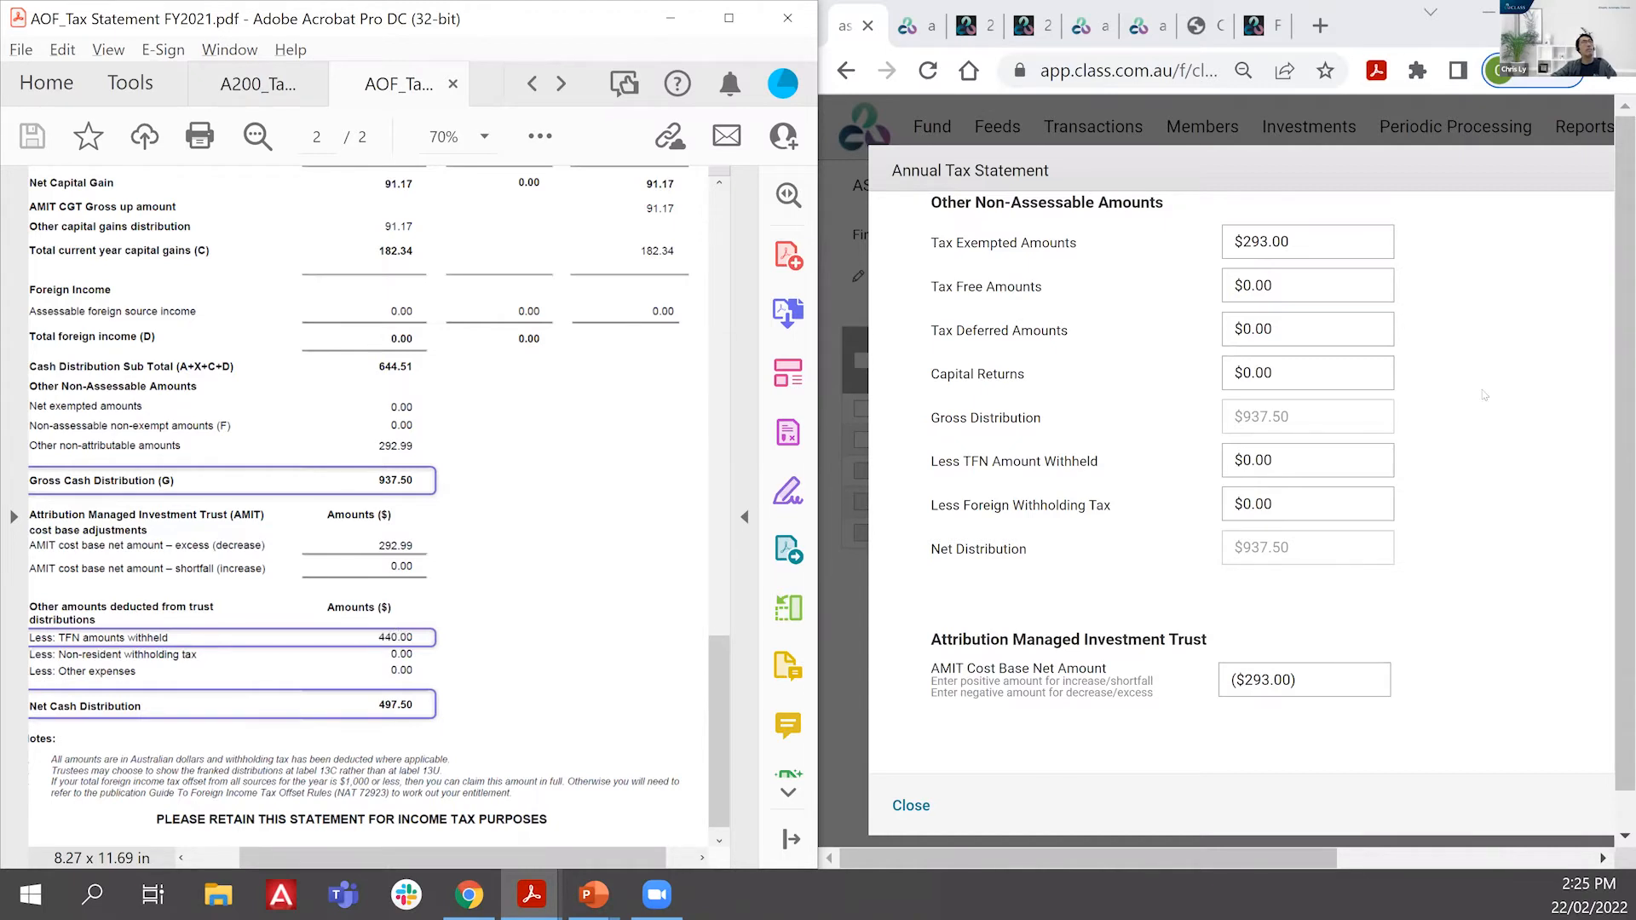
Step: Try to submit the AOF statement with a TFN amount withheld of $440.00, and reset the statement
{"action": "left_click", "coordinate": [1306, 457]}
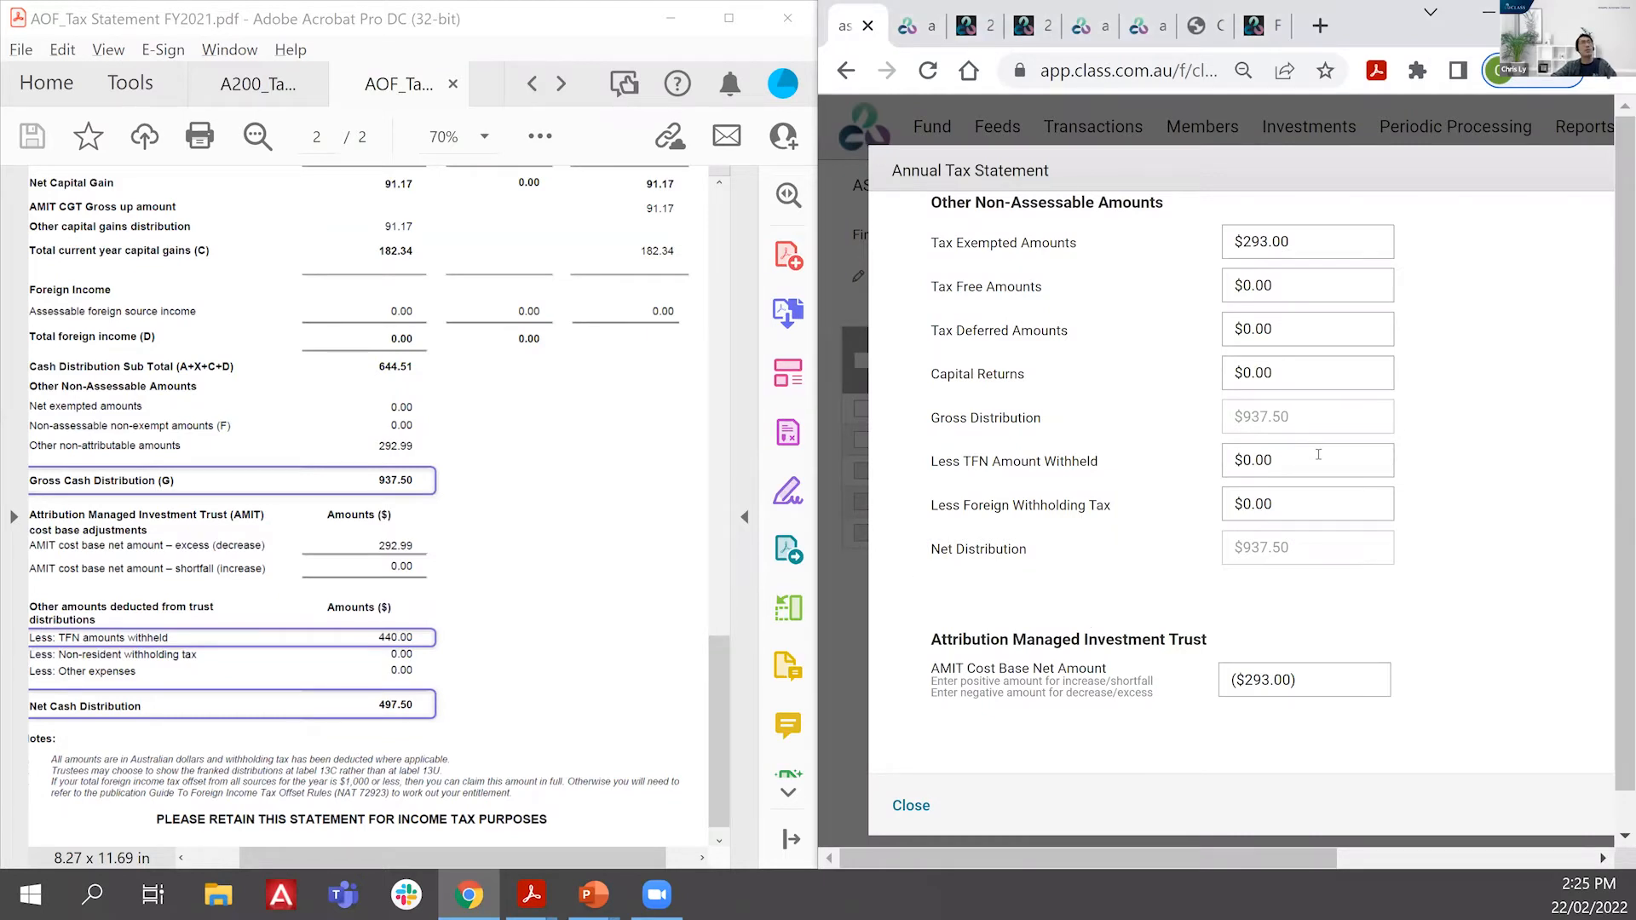
{"action": "left_click_drag", "start_coordinate": [1319, 457], "coordinate": [1169, 454]}
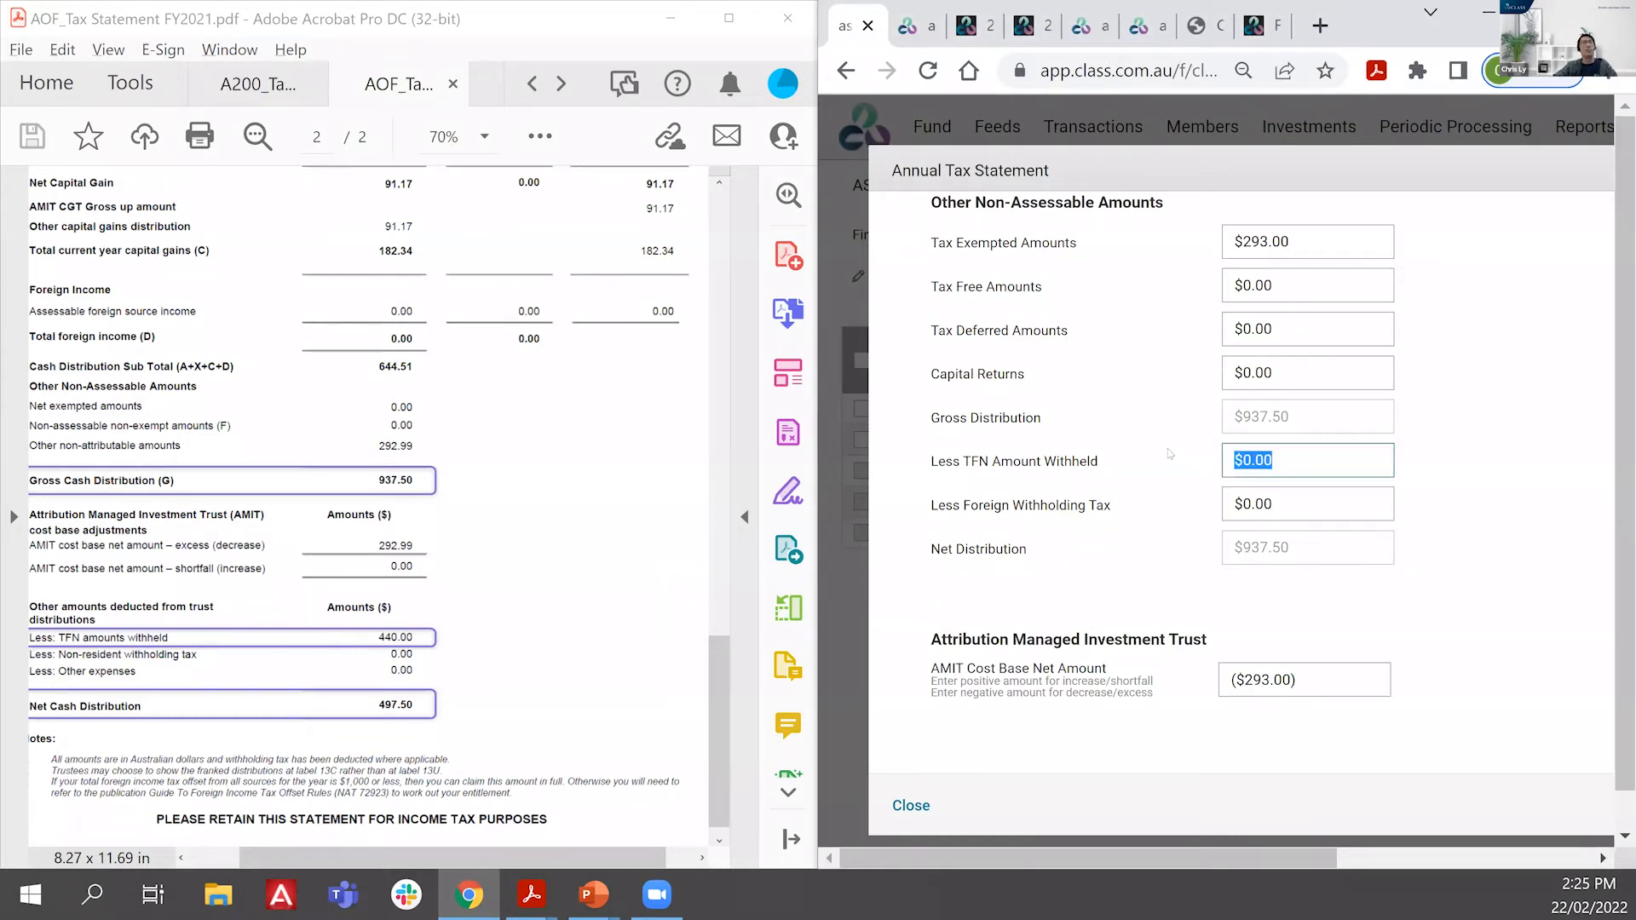
{"action": "type", "text": "440"}
{"action": "left_click", "coordinate": [1184, 487]}
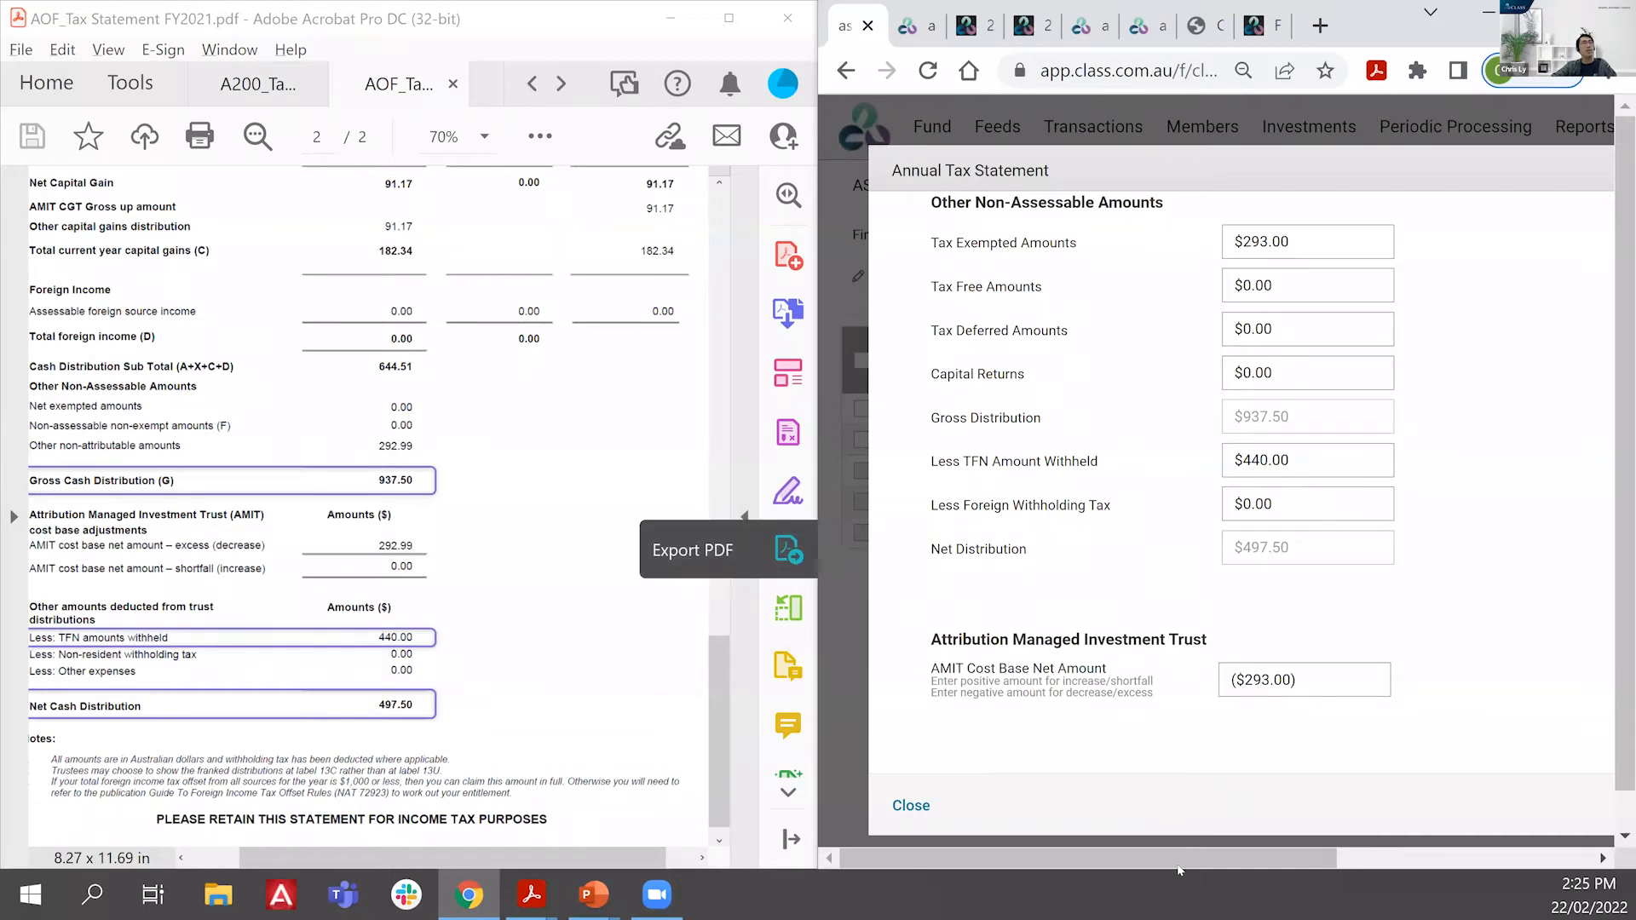
{"action": "left_click_drag", "start_coordinate": [1179, 870], "coordinate": [1434, 870]}
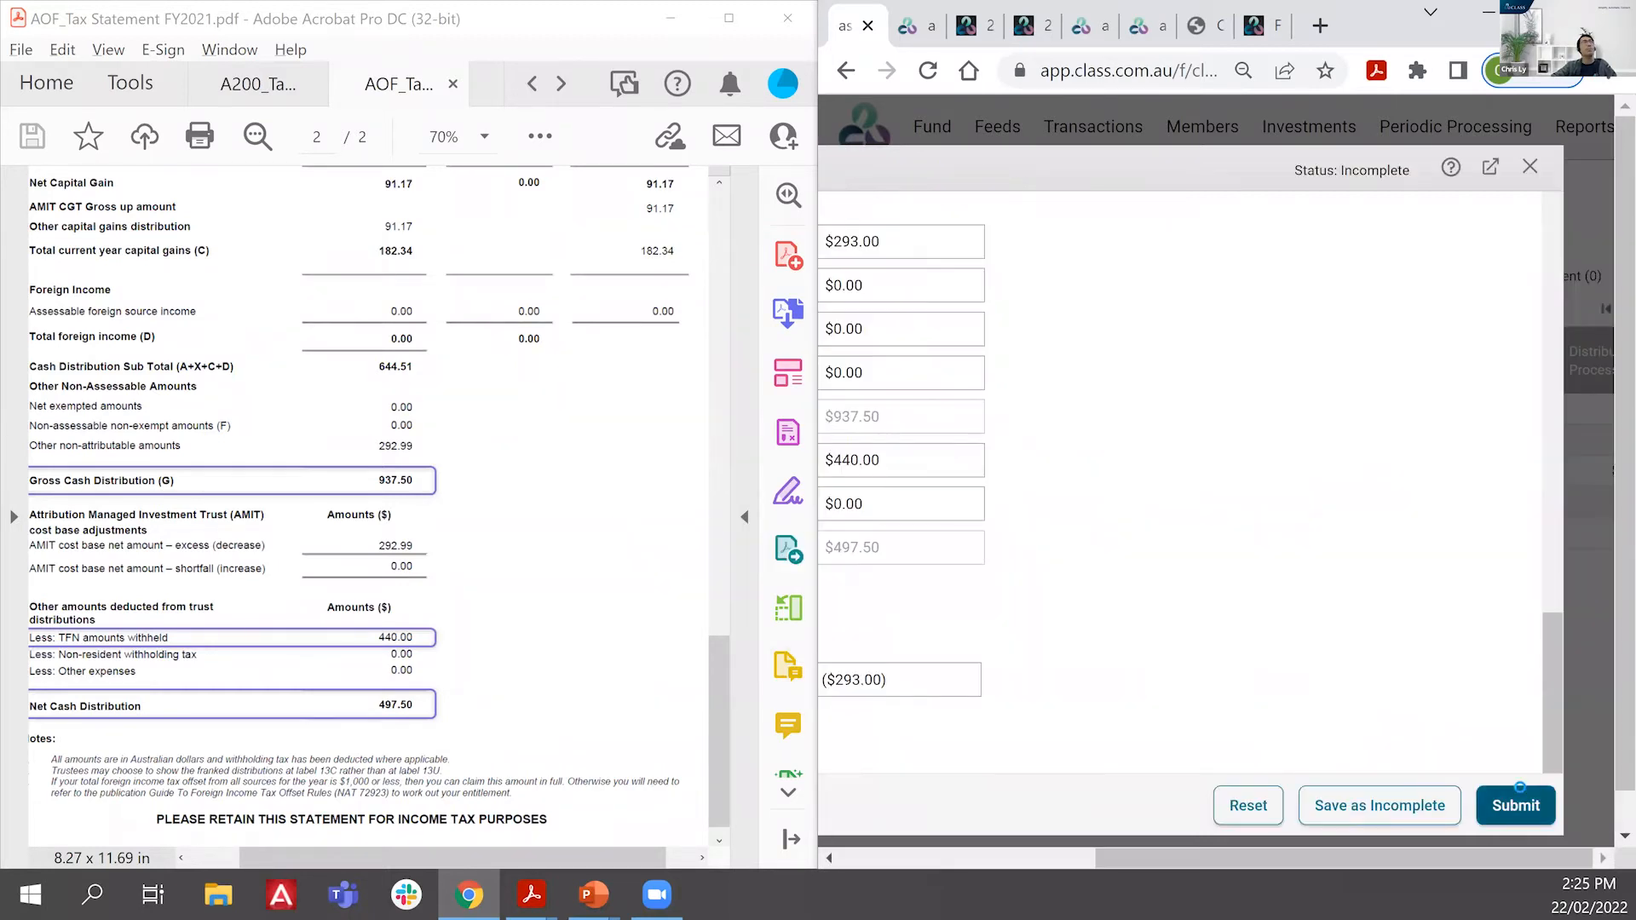
{"action": "left_click", "coordinate": [1518, 792]}
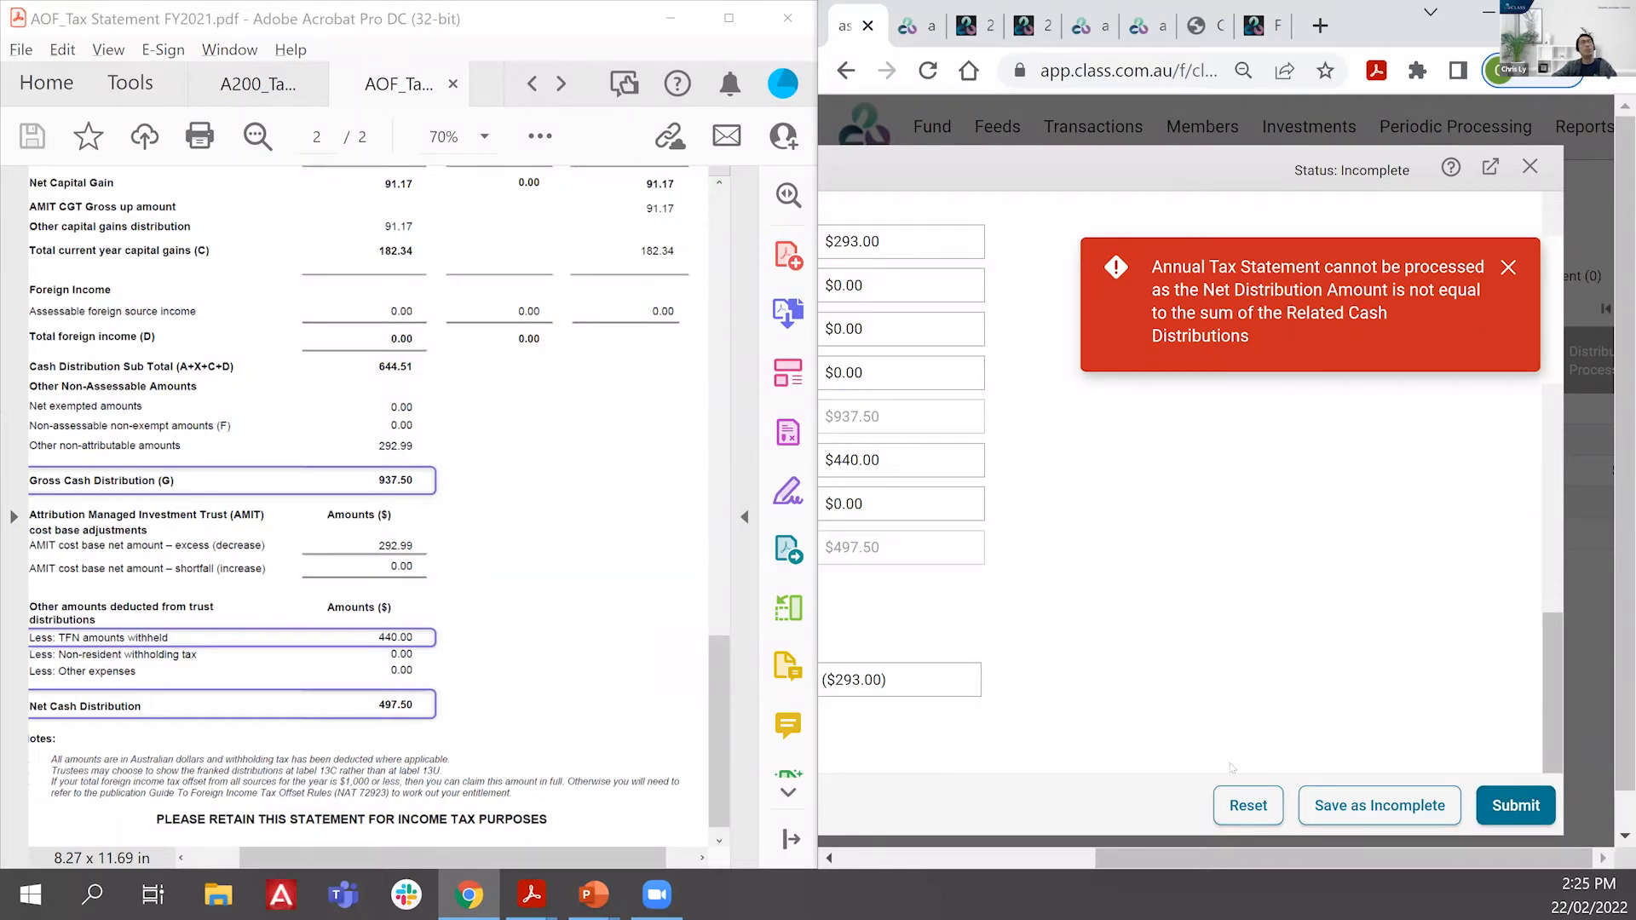
{"action": "left_click", "coordinate": [1242, 809]}
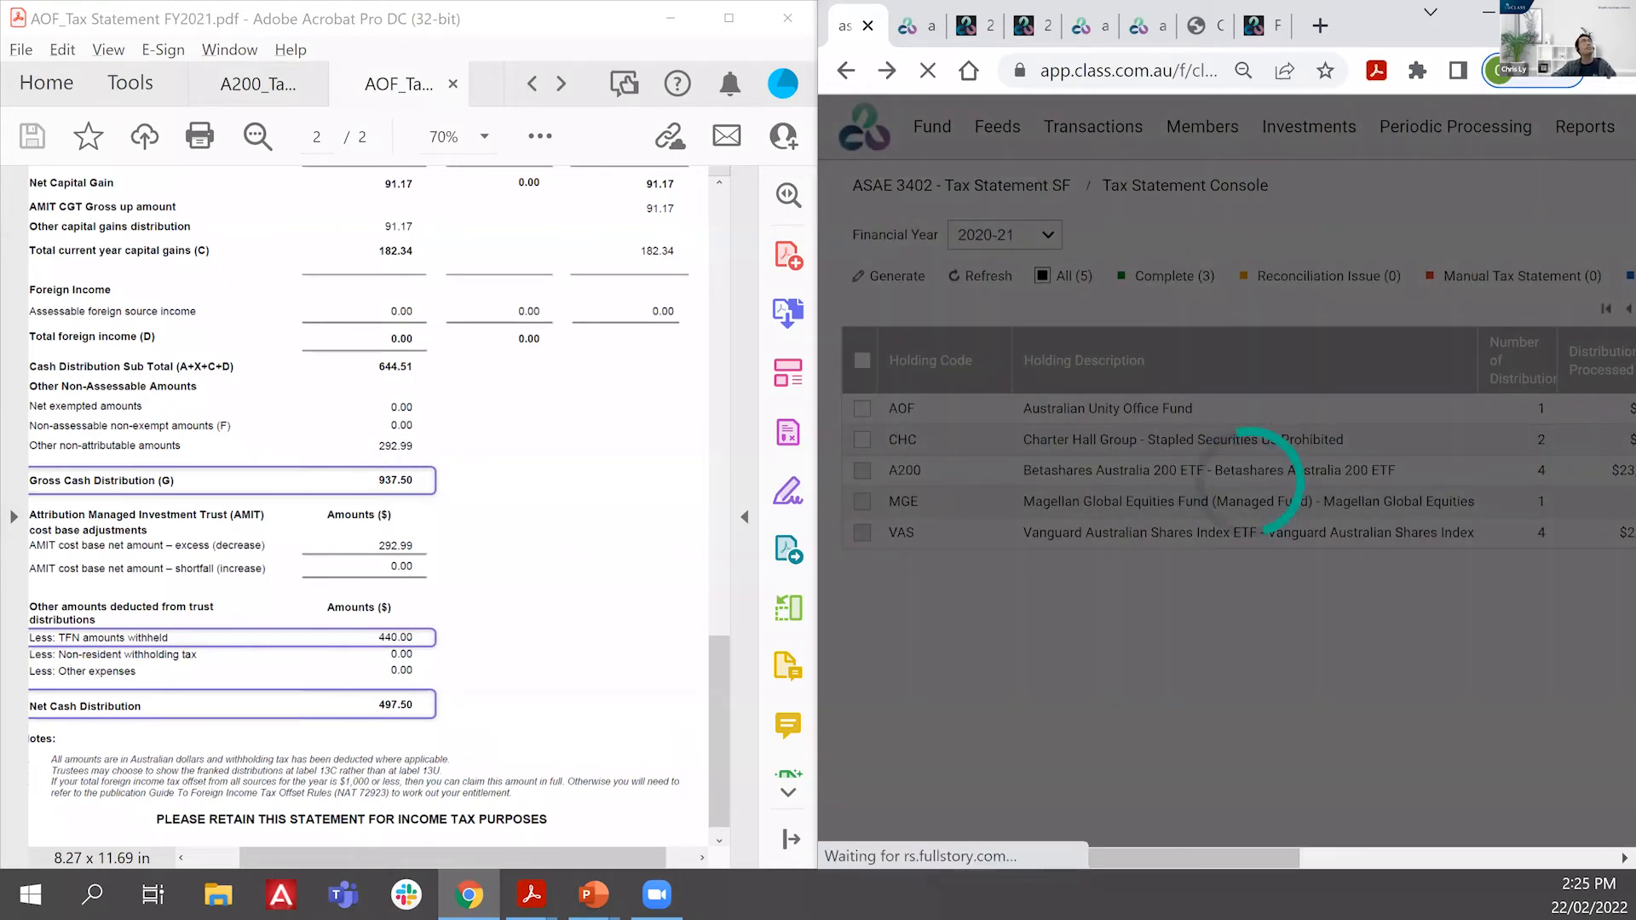
Step: Browse the fund's business events in the maximized browser and limit them to the 2020-21 financial year
{"action": "key", "text": "super+Up"}
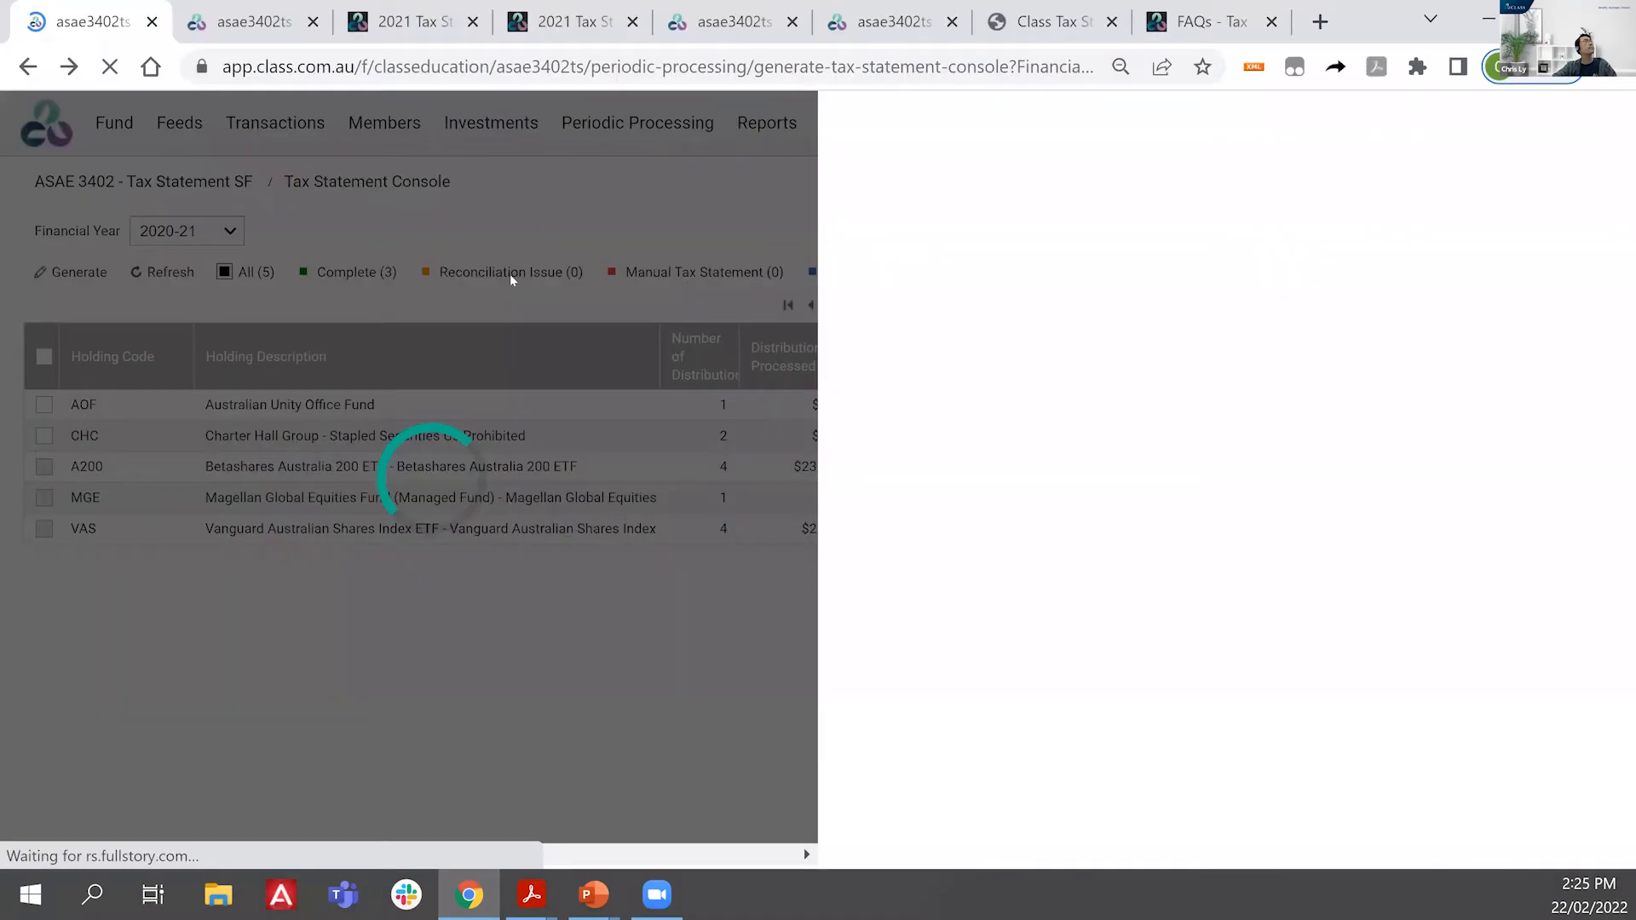
{"action": "left_click", "coordinate": [258, 29]}
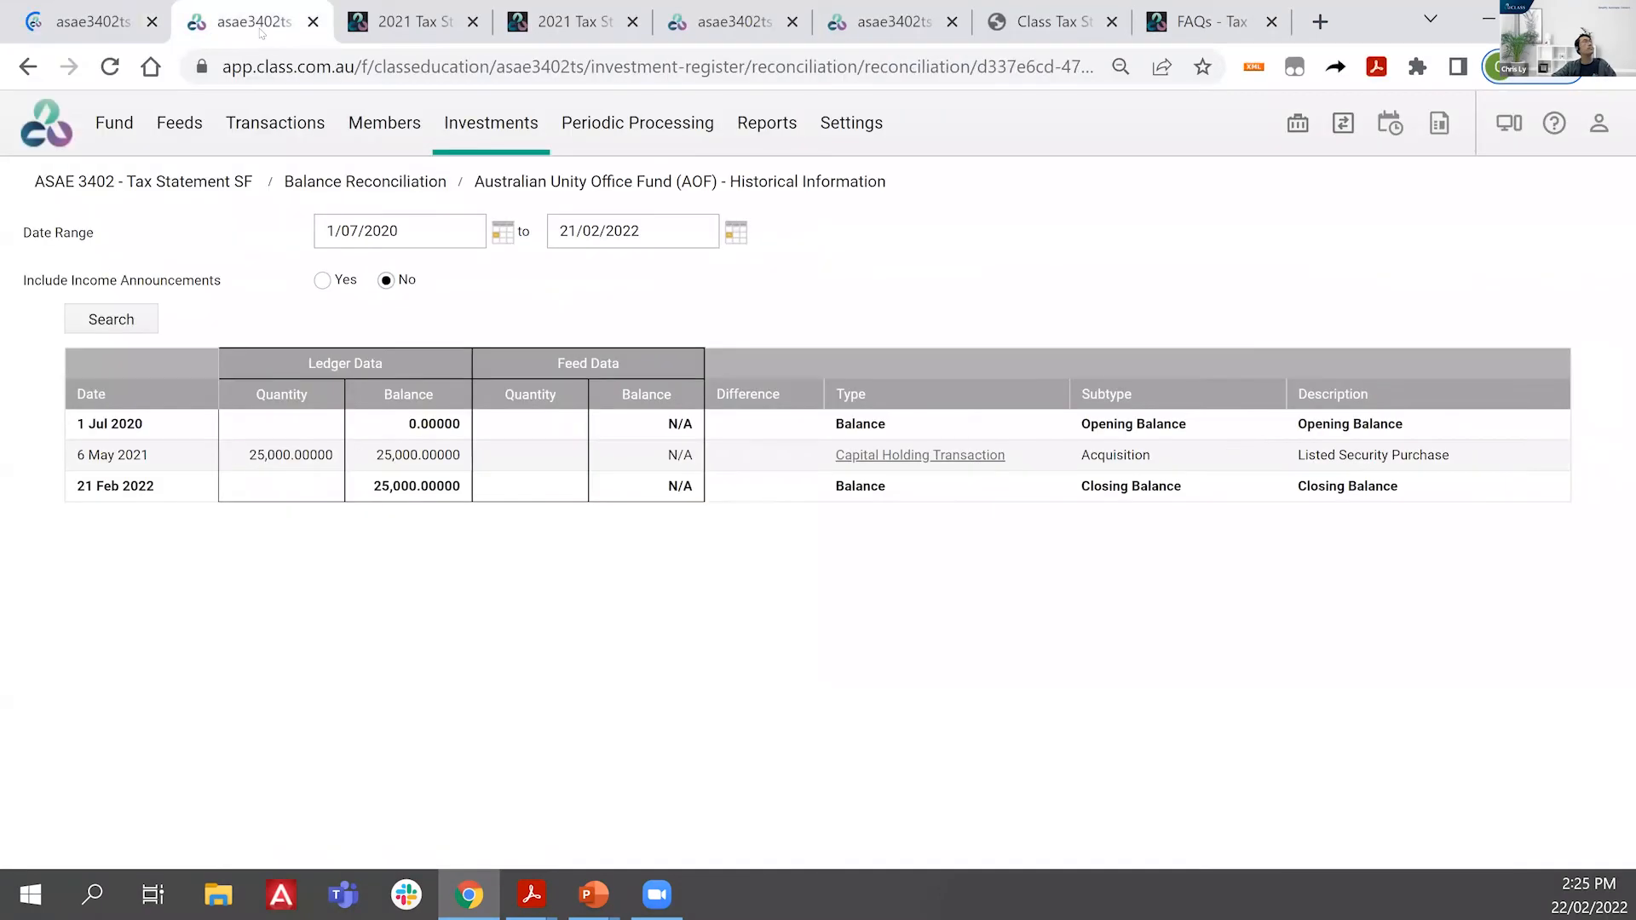
{"action": "left_click", "coordinate": [274, 134]}
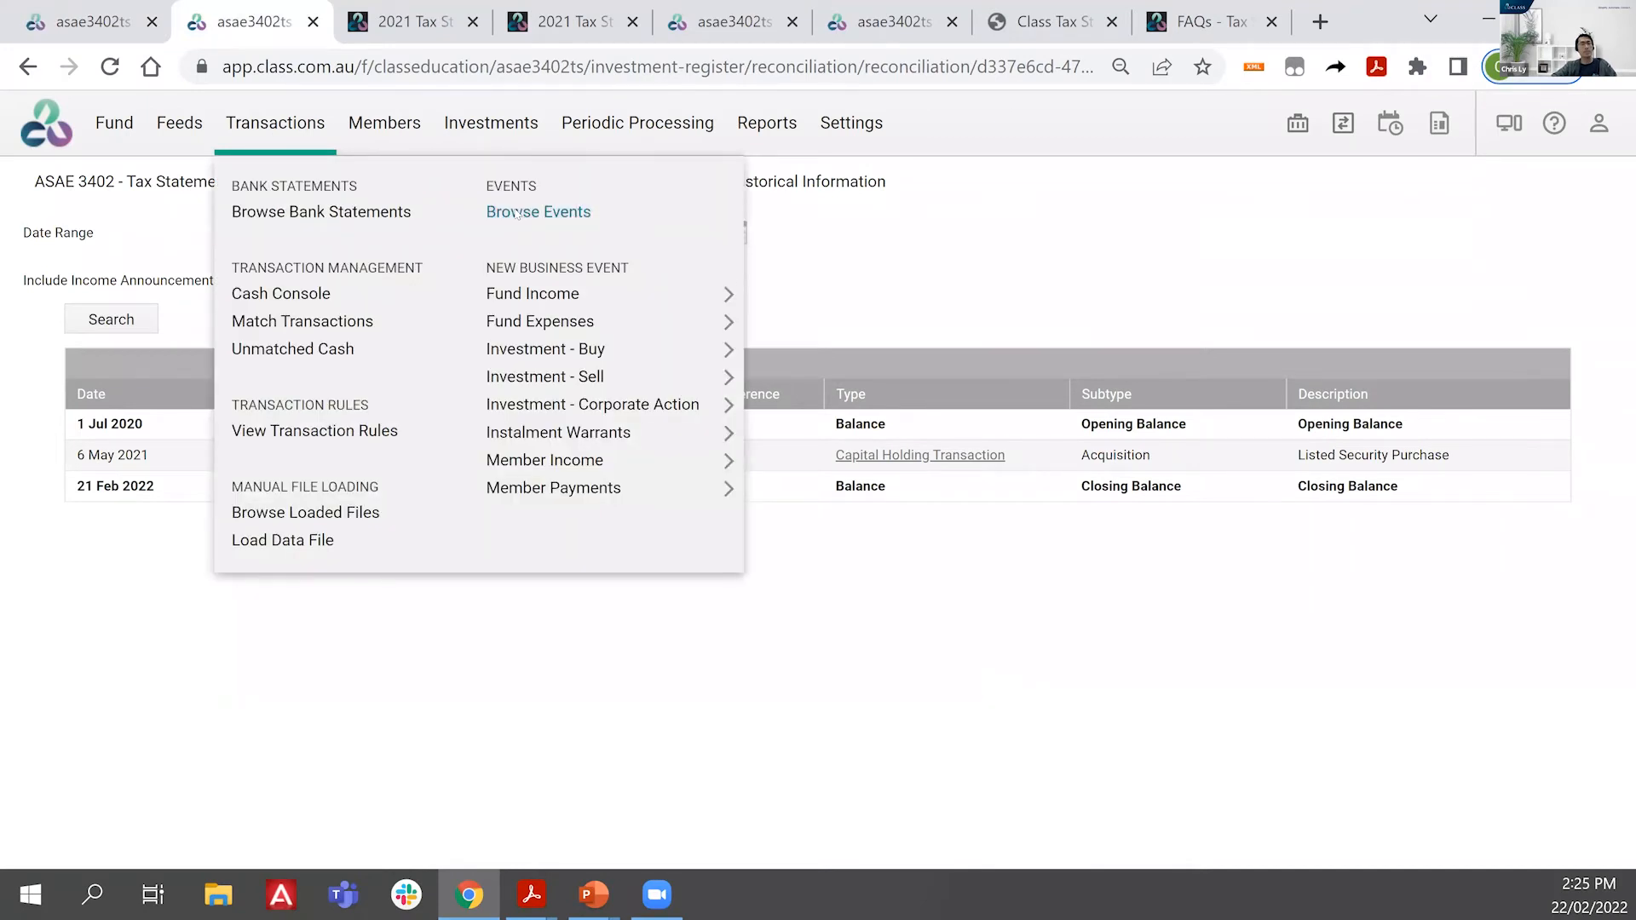
{"action": "left_click", "coordinate": [517, 214]}
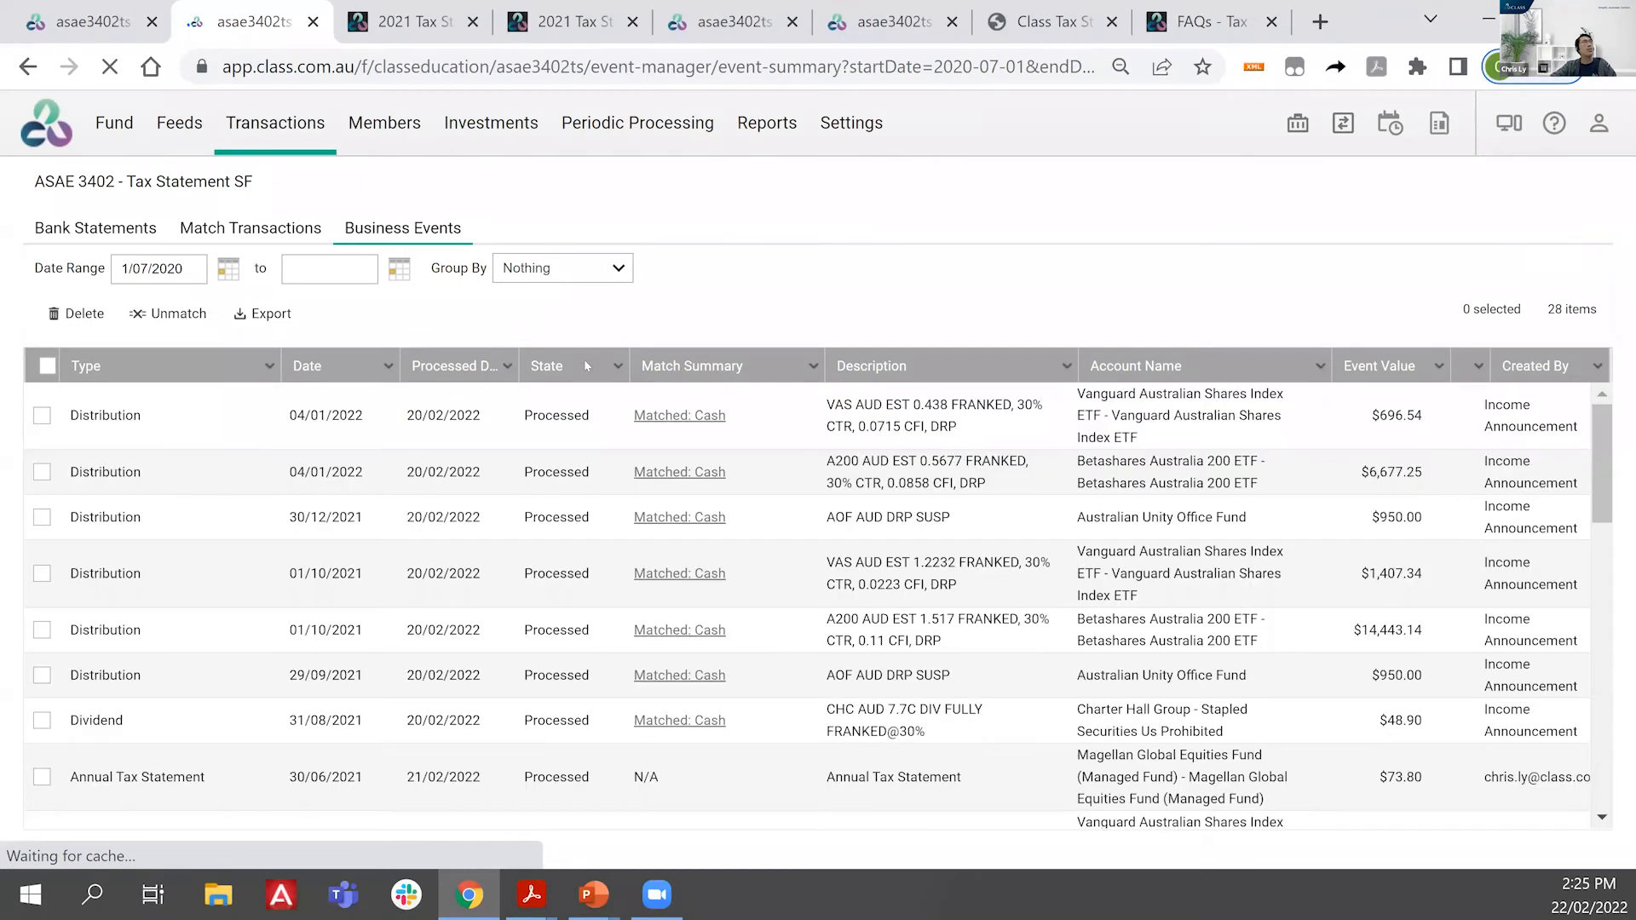
{"action": "left_click", "coordinate": [397, 270]}
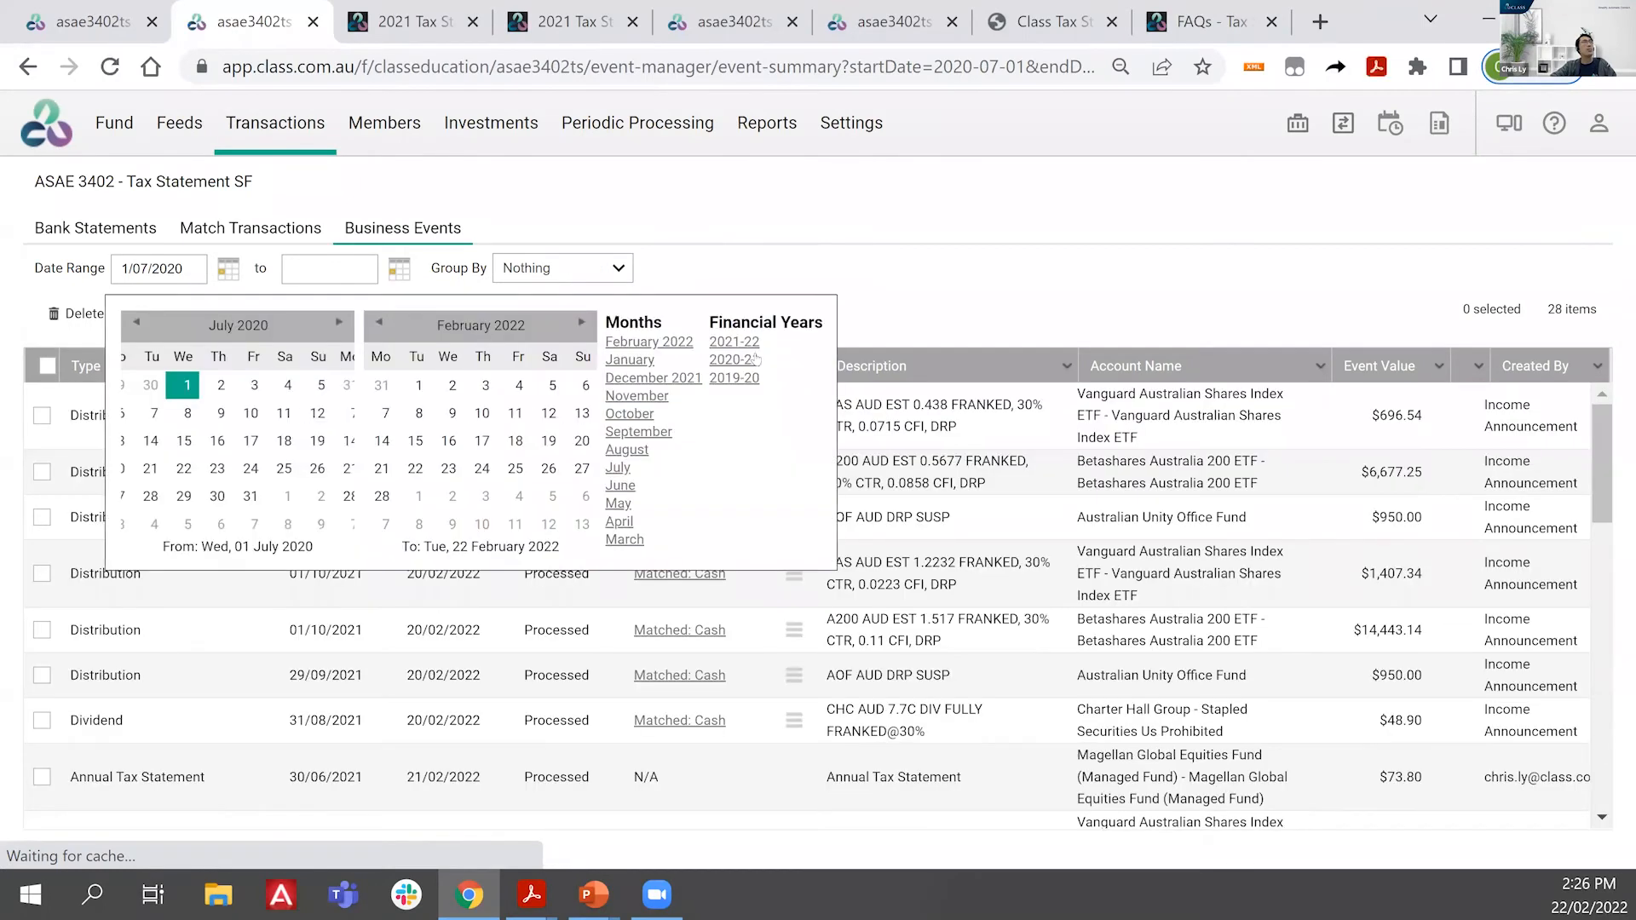
{"action": "left_click", "coordinate": [735, 342]}
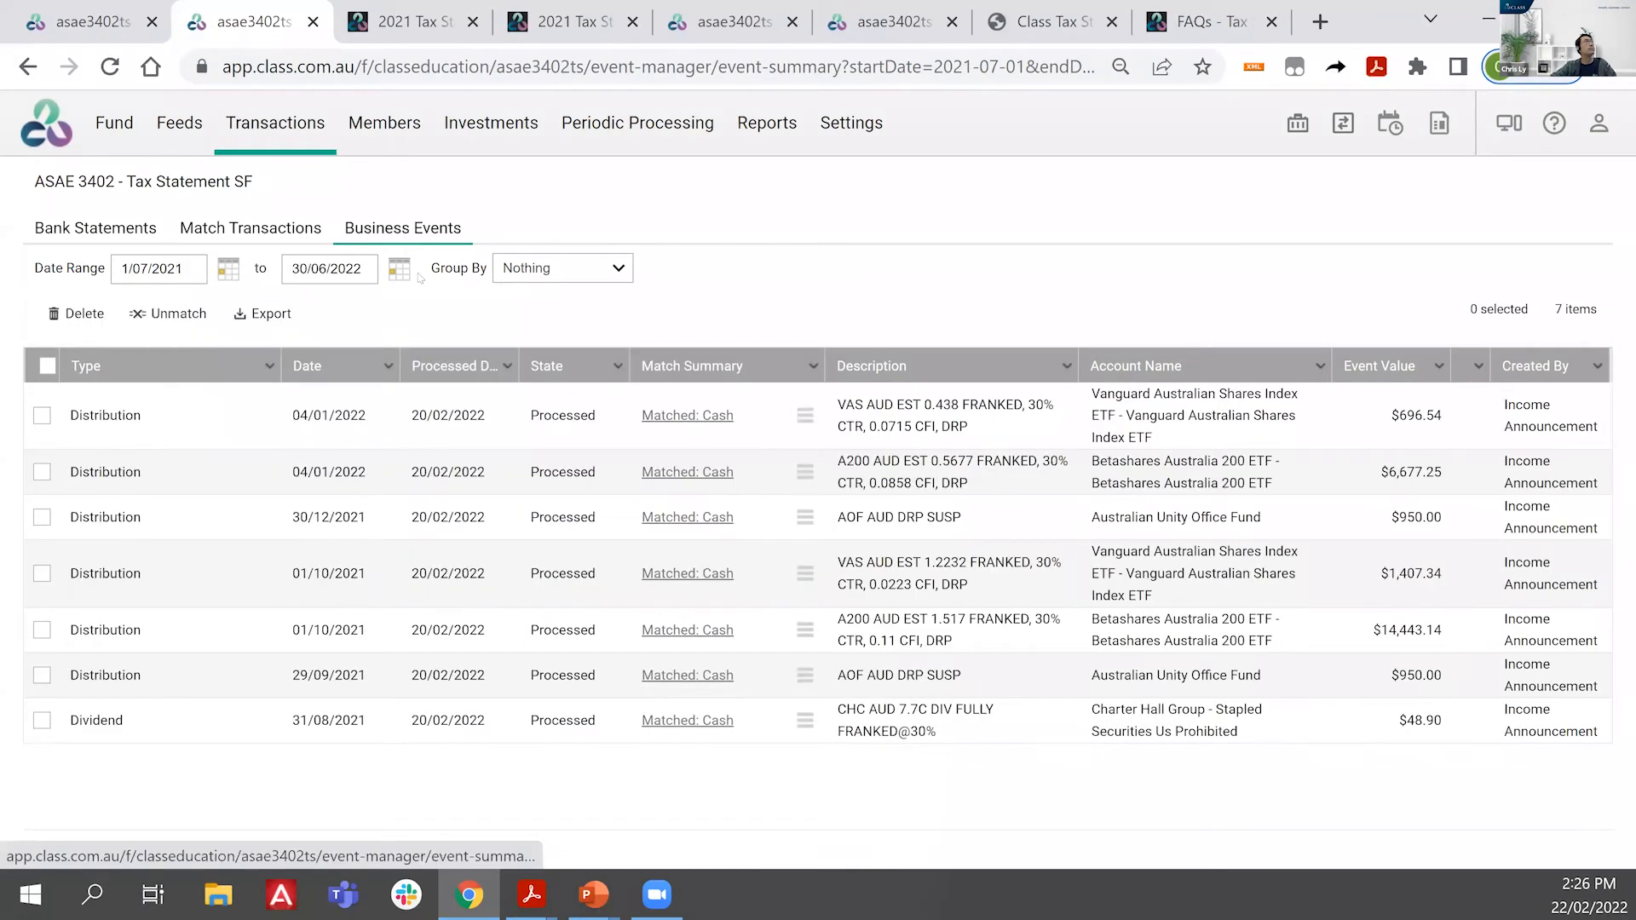
{"action": "left_click", "coordinate": [399, 271]}
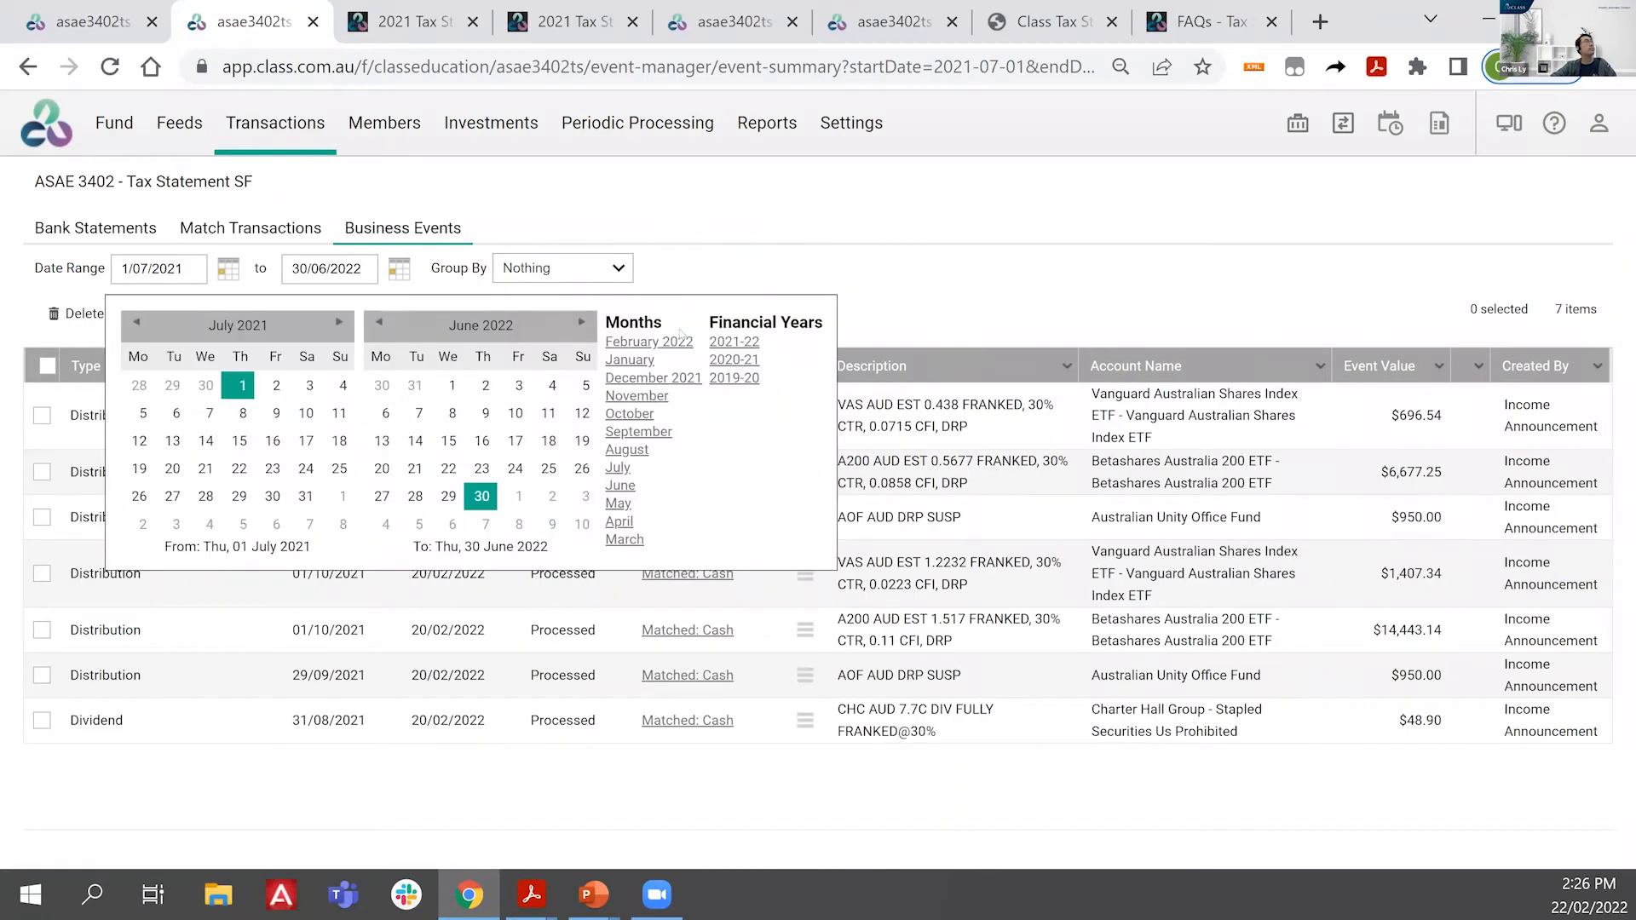
{"action": "left_click", "coordinate": [735, 360]}
Step: Group the business events by account name and expand the Australian Unity Office Fund group
{"action": "left_click", "coordinate": [582, 271]}
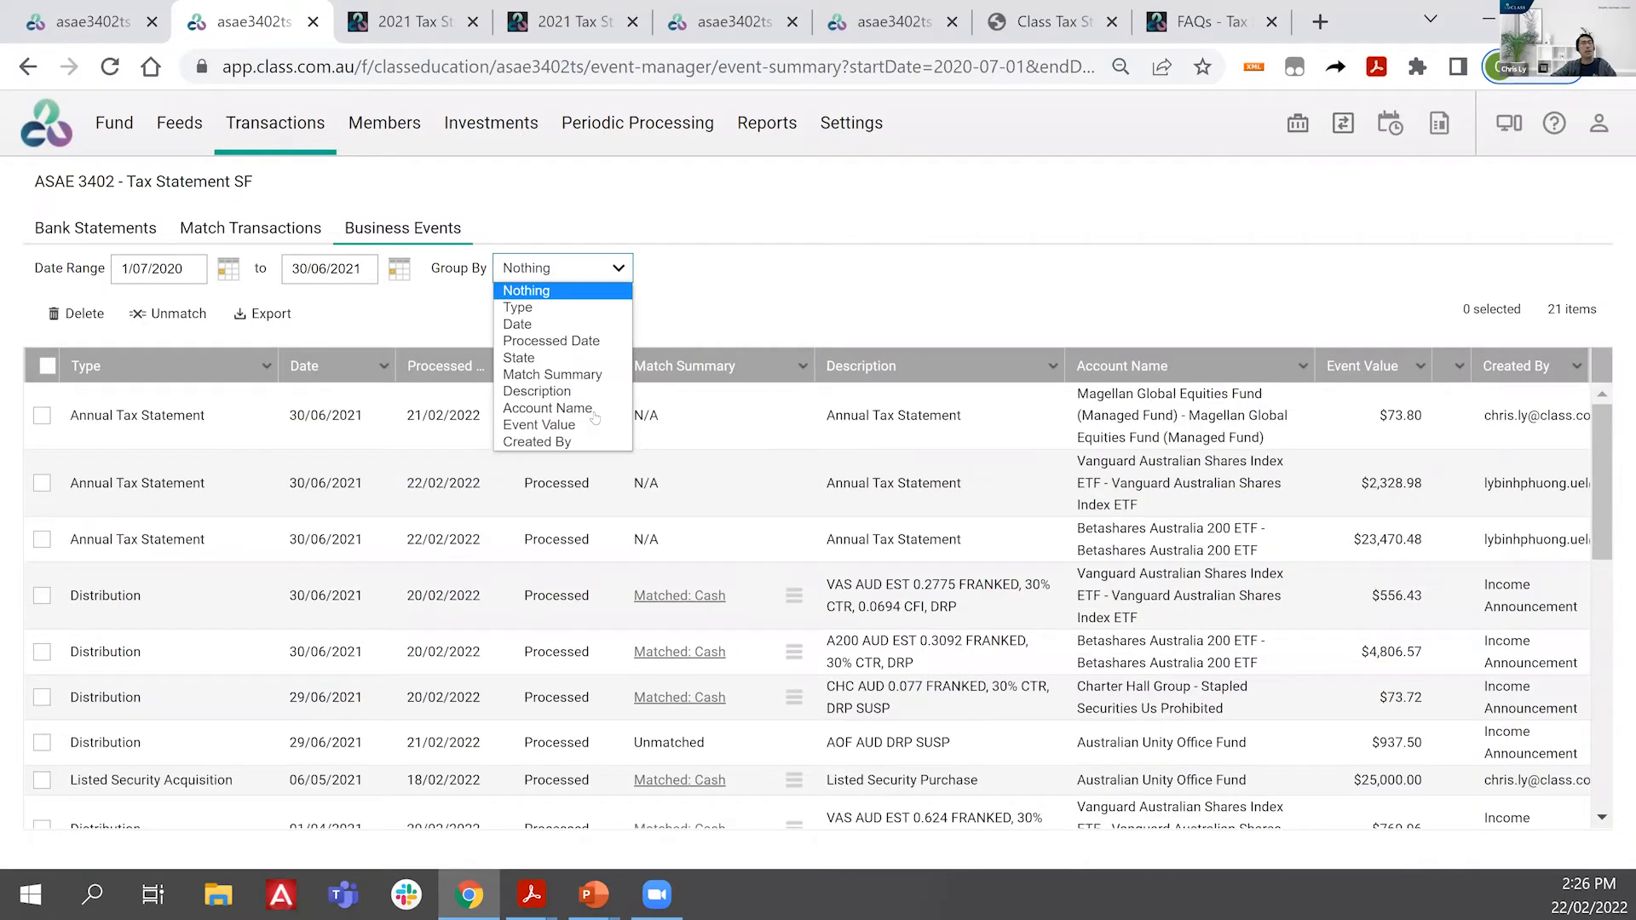
{"action": "left_click", "coordinate": [509, 413]}
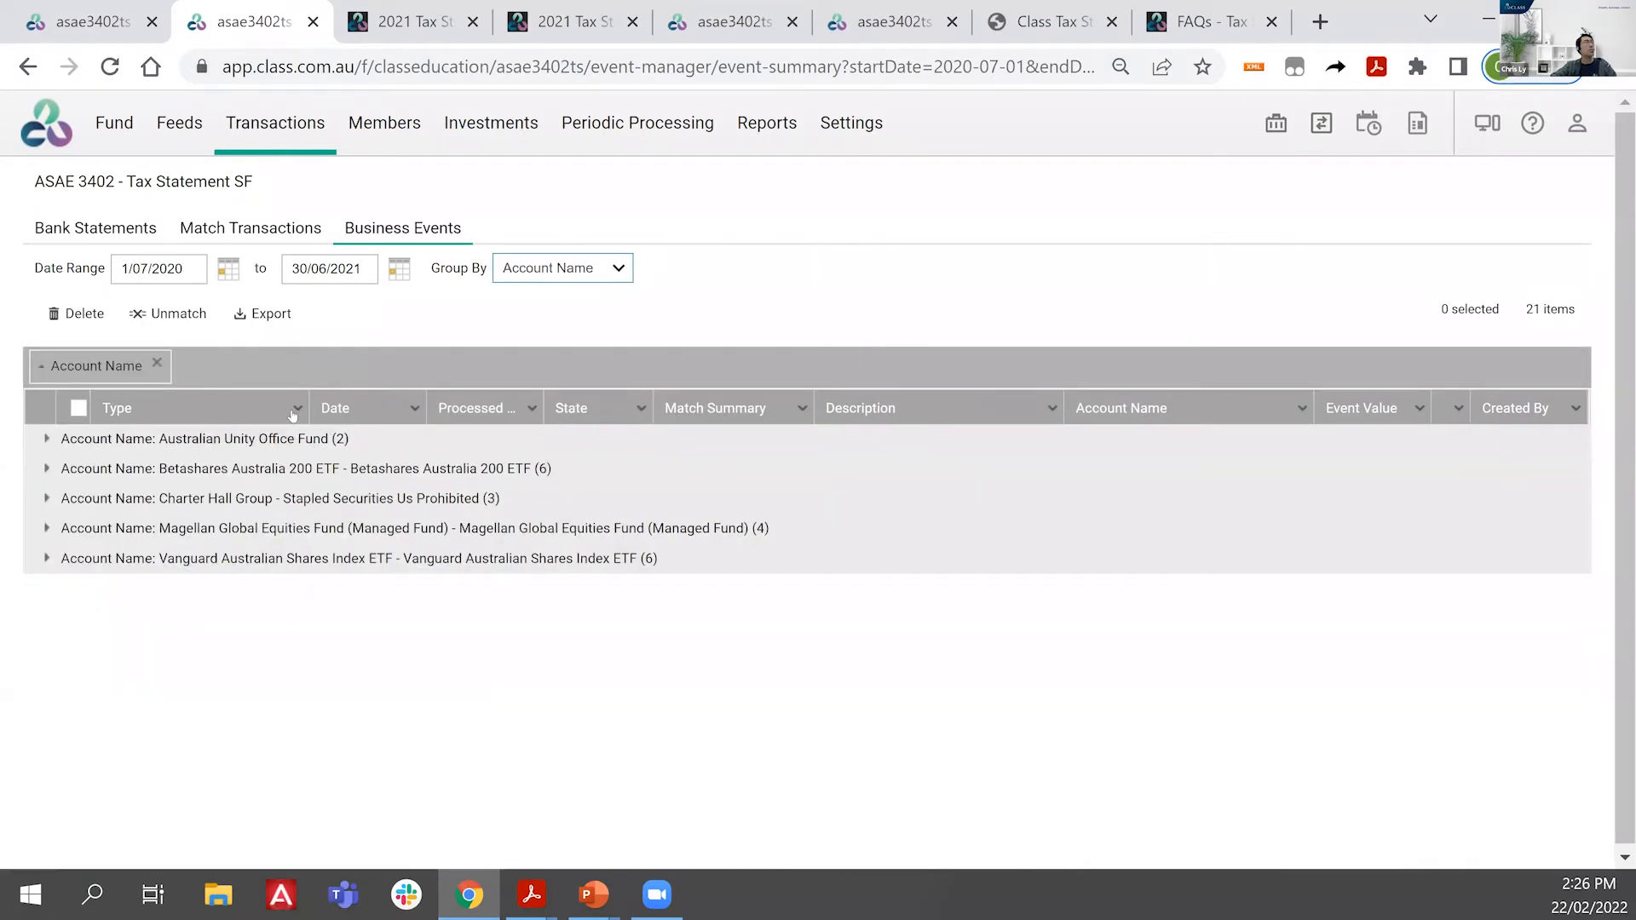
{"action": "left_click", "coordinate": [46, 439]}
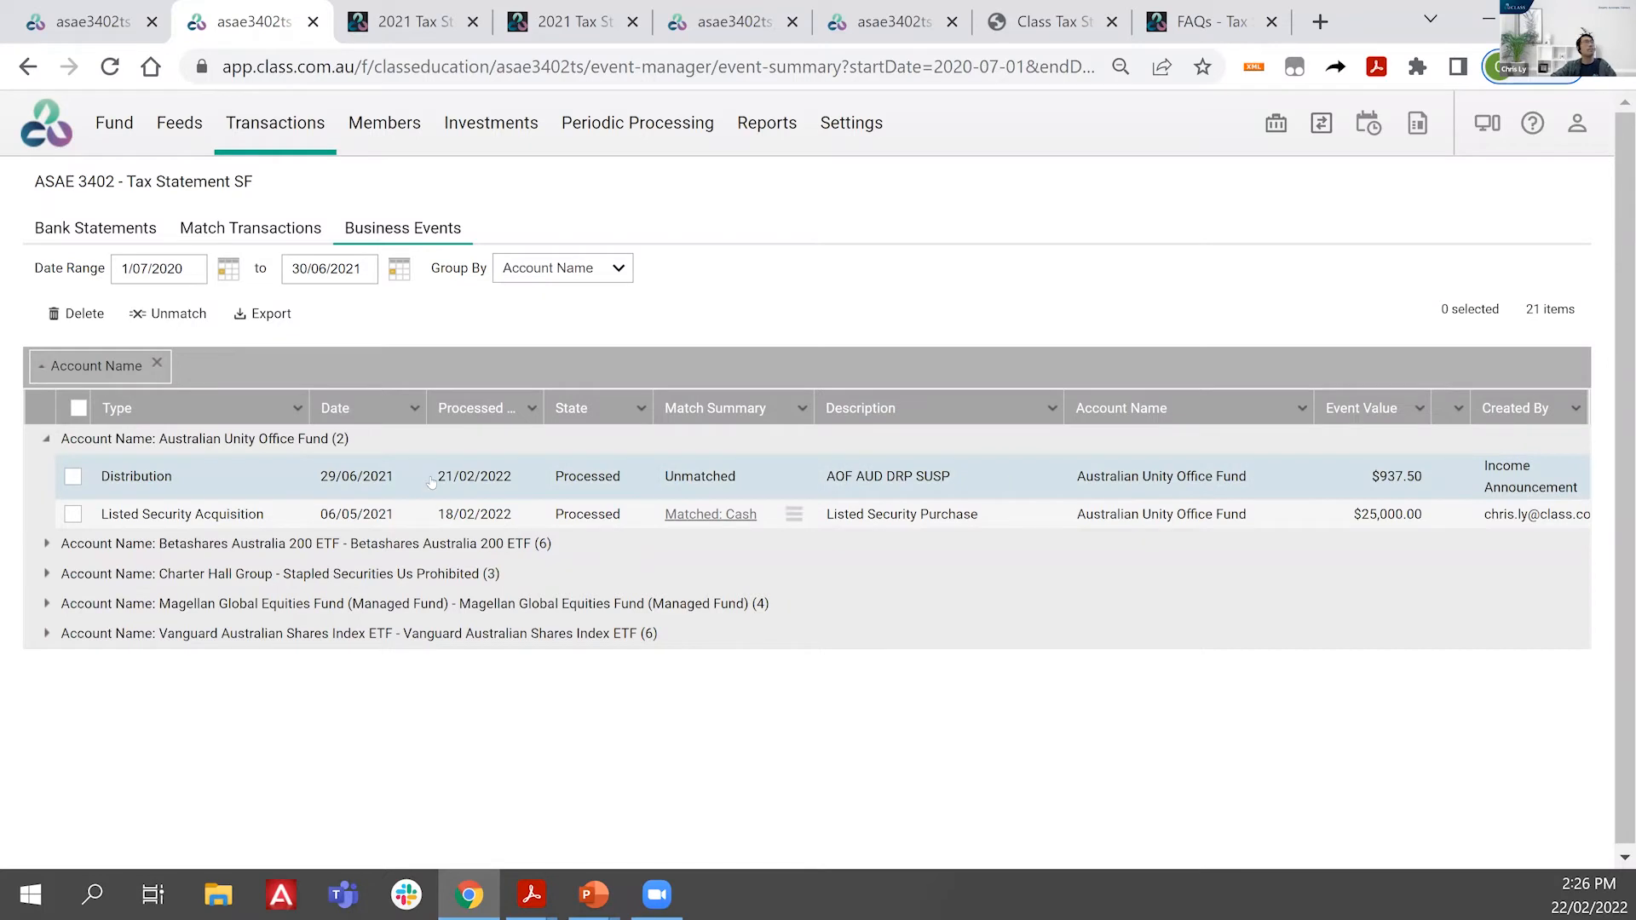
Step: Open the fund's transaction matching page in a separate browser tab and switch to it
{"action": "mouse_move", "coordinate": [231, 119]}
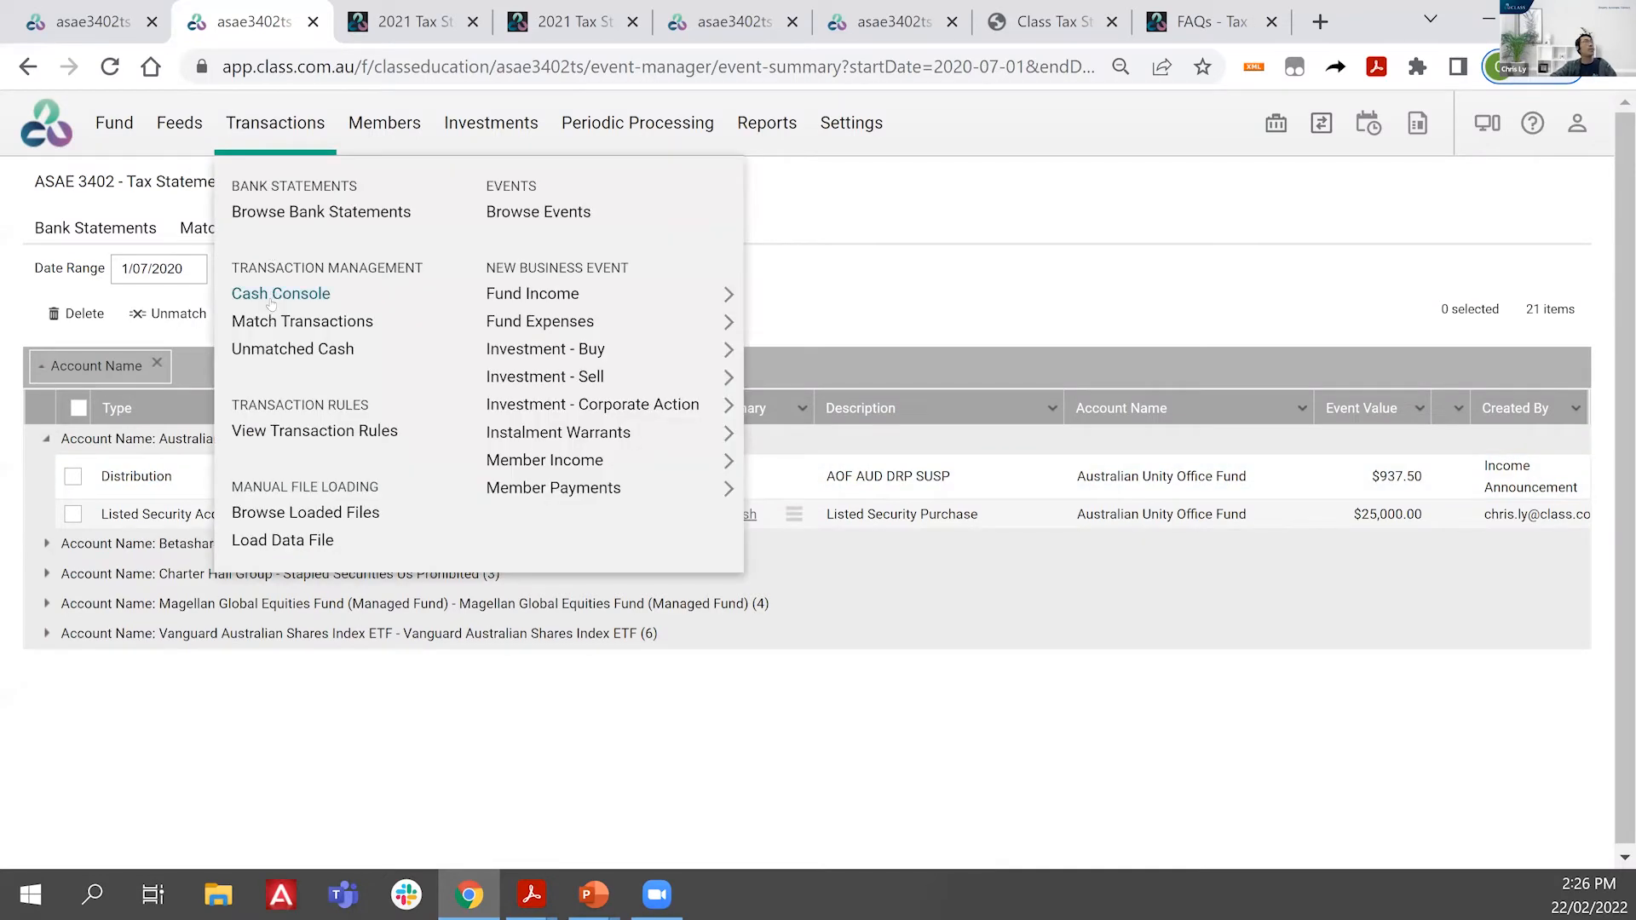
{"action": "middle_click", "coordinate": [278, 324]}
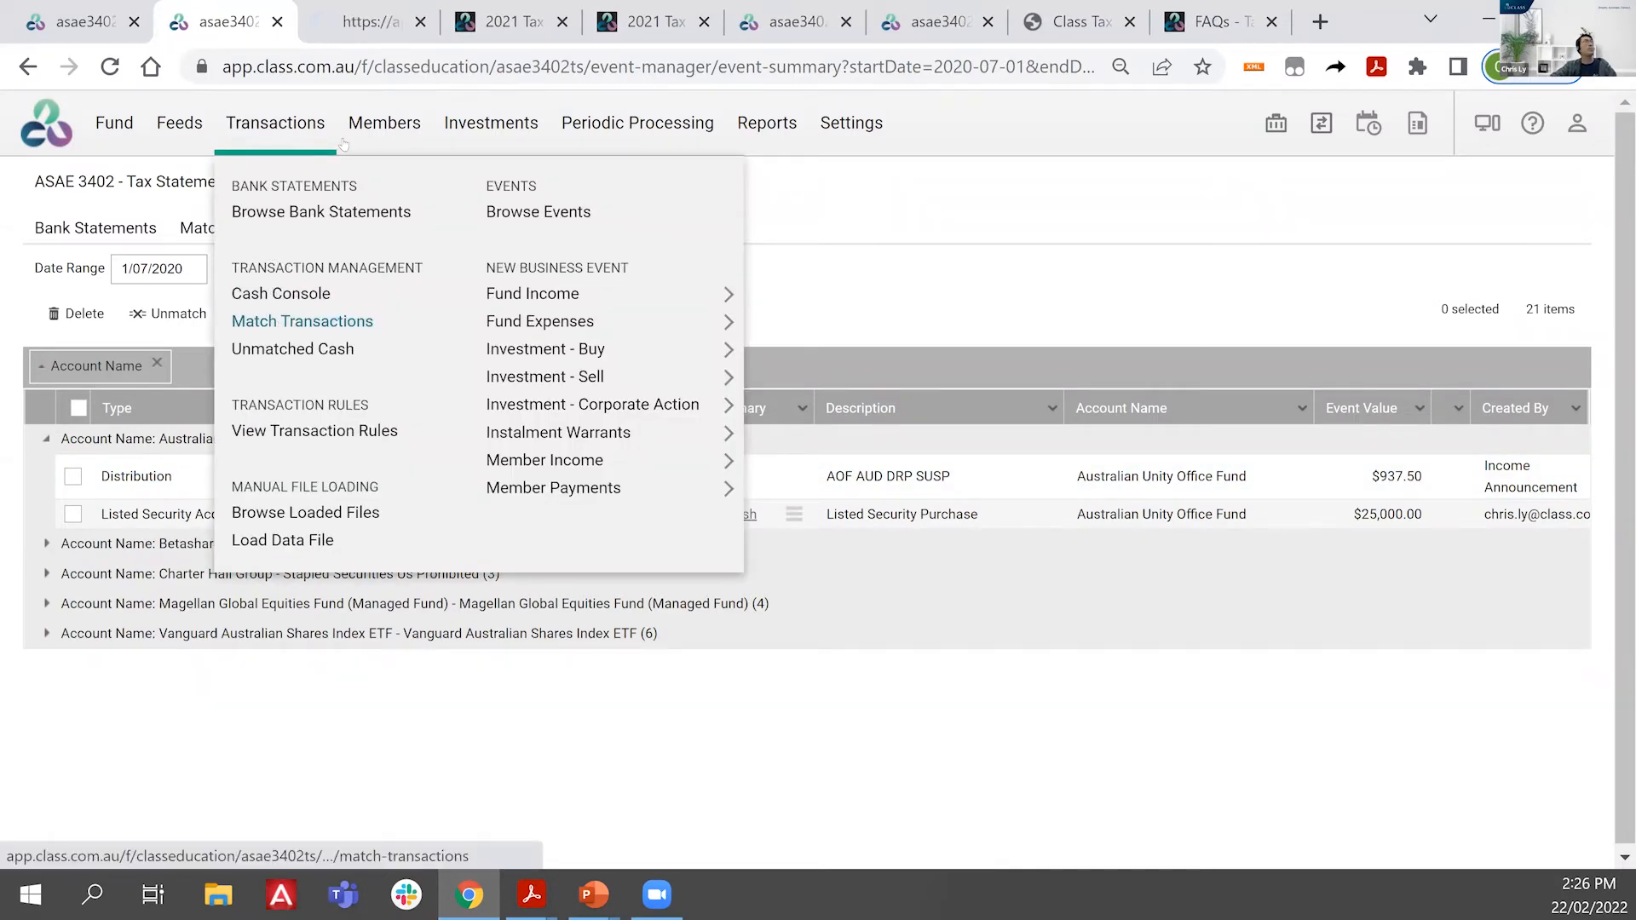
{"action": "mouse_move", "coordinate": [366, 136]}
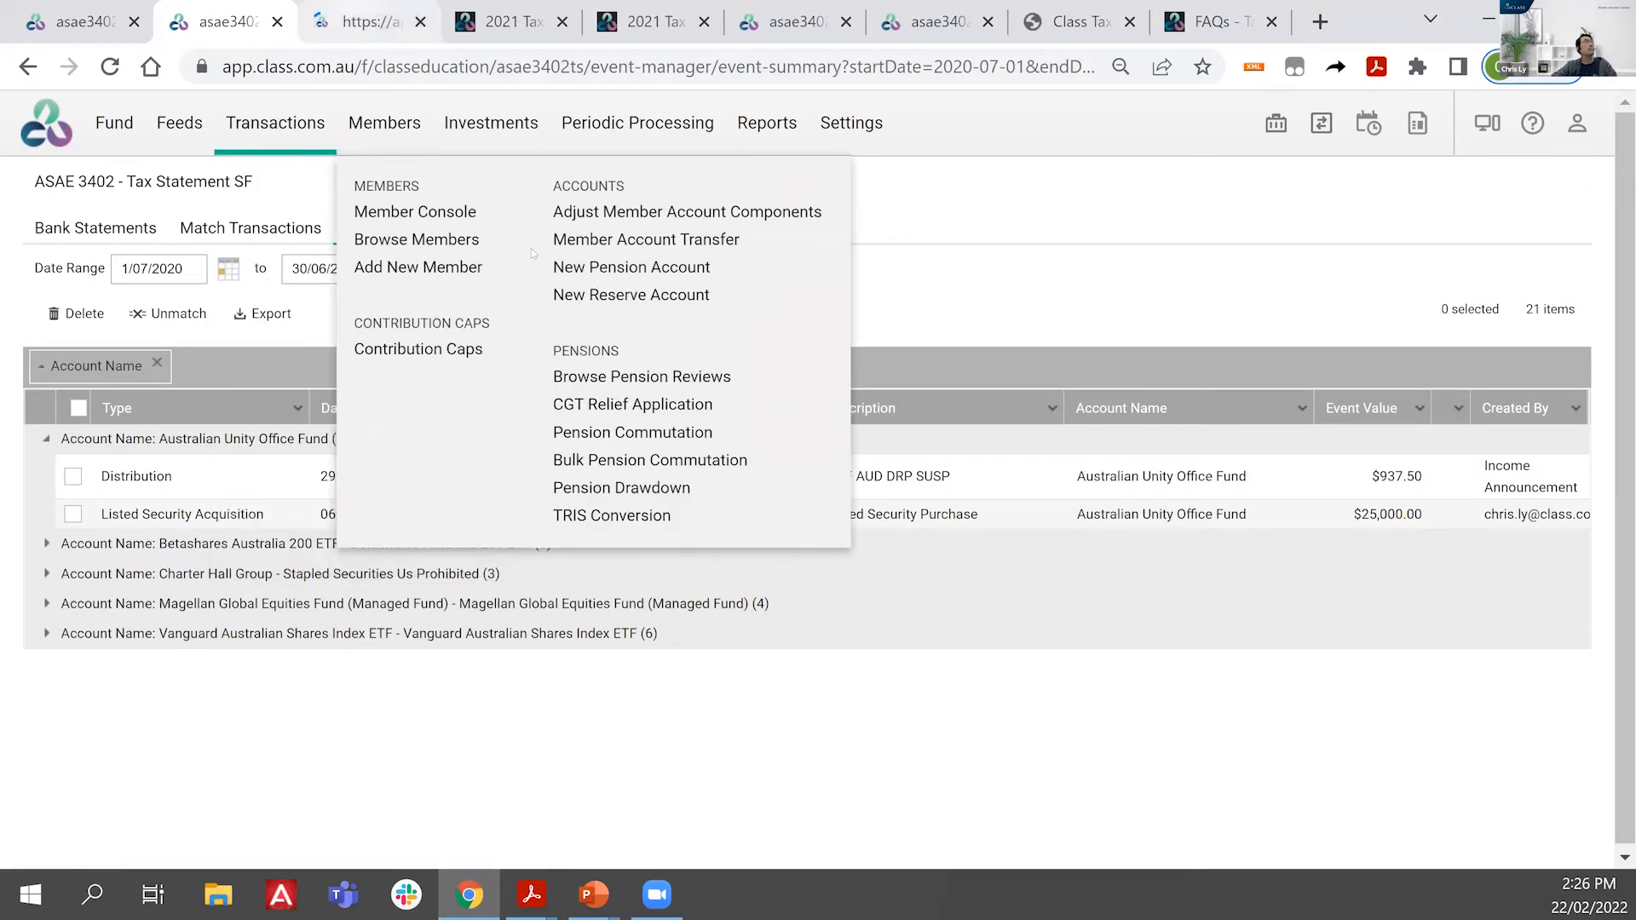
{"action": "key", "text": "ctrl+Tab"}
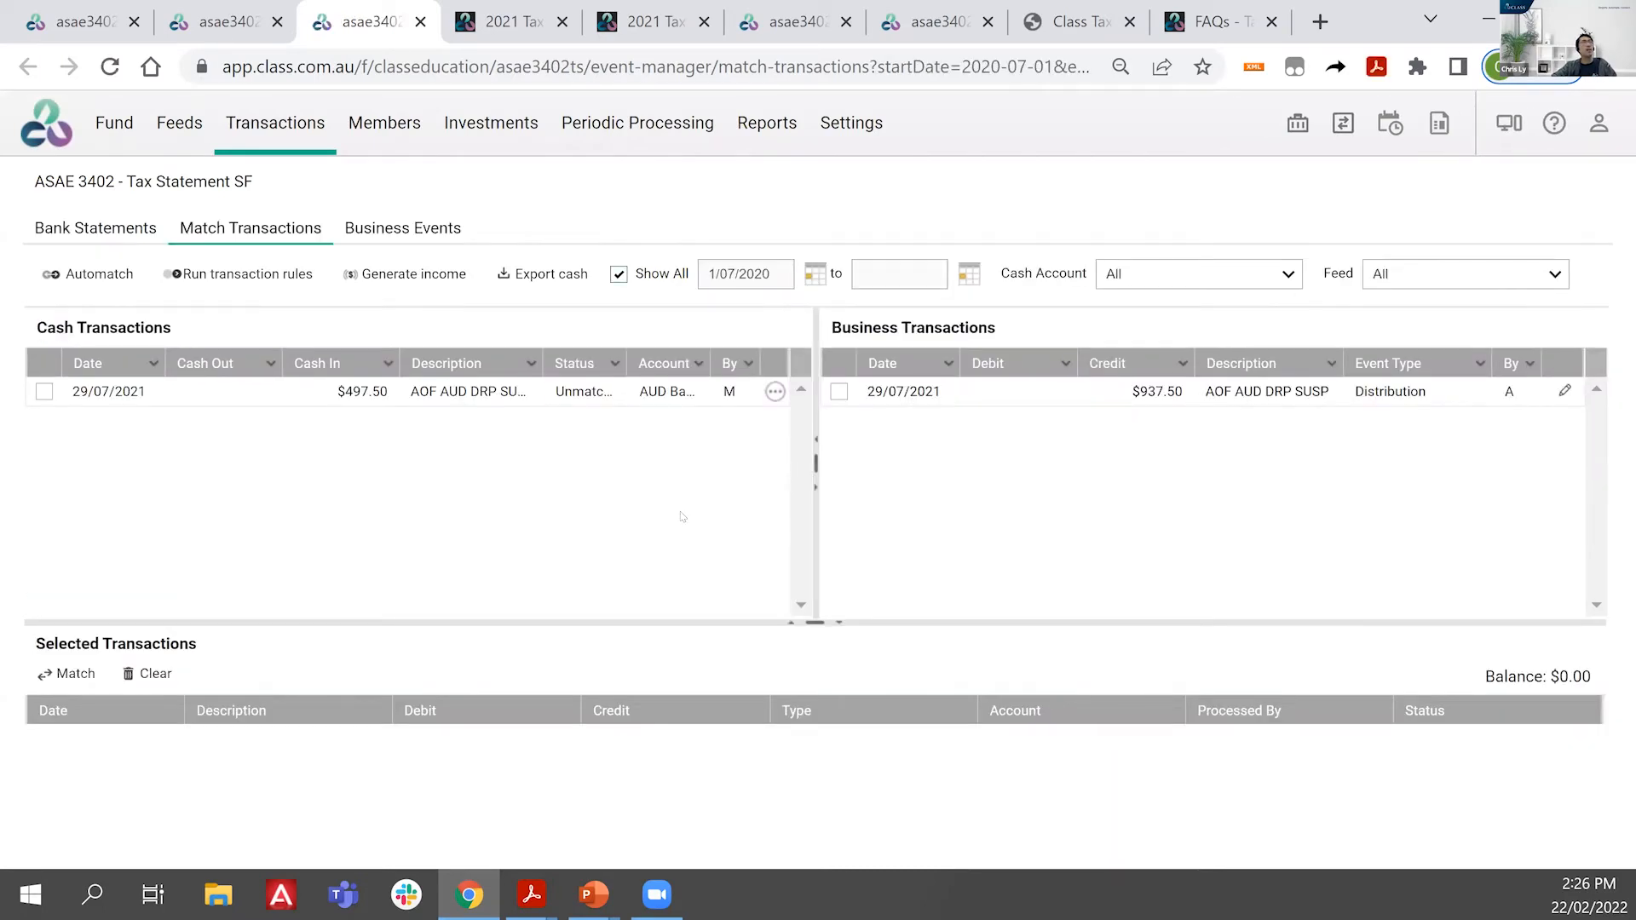
Step: Select the AOF cash receipt and the AOF distribution dated 29/07/2021, and match them using Fit To Tax
{"action": "left_click", "coordinate": [45, 395]}
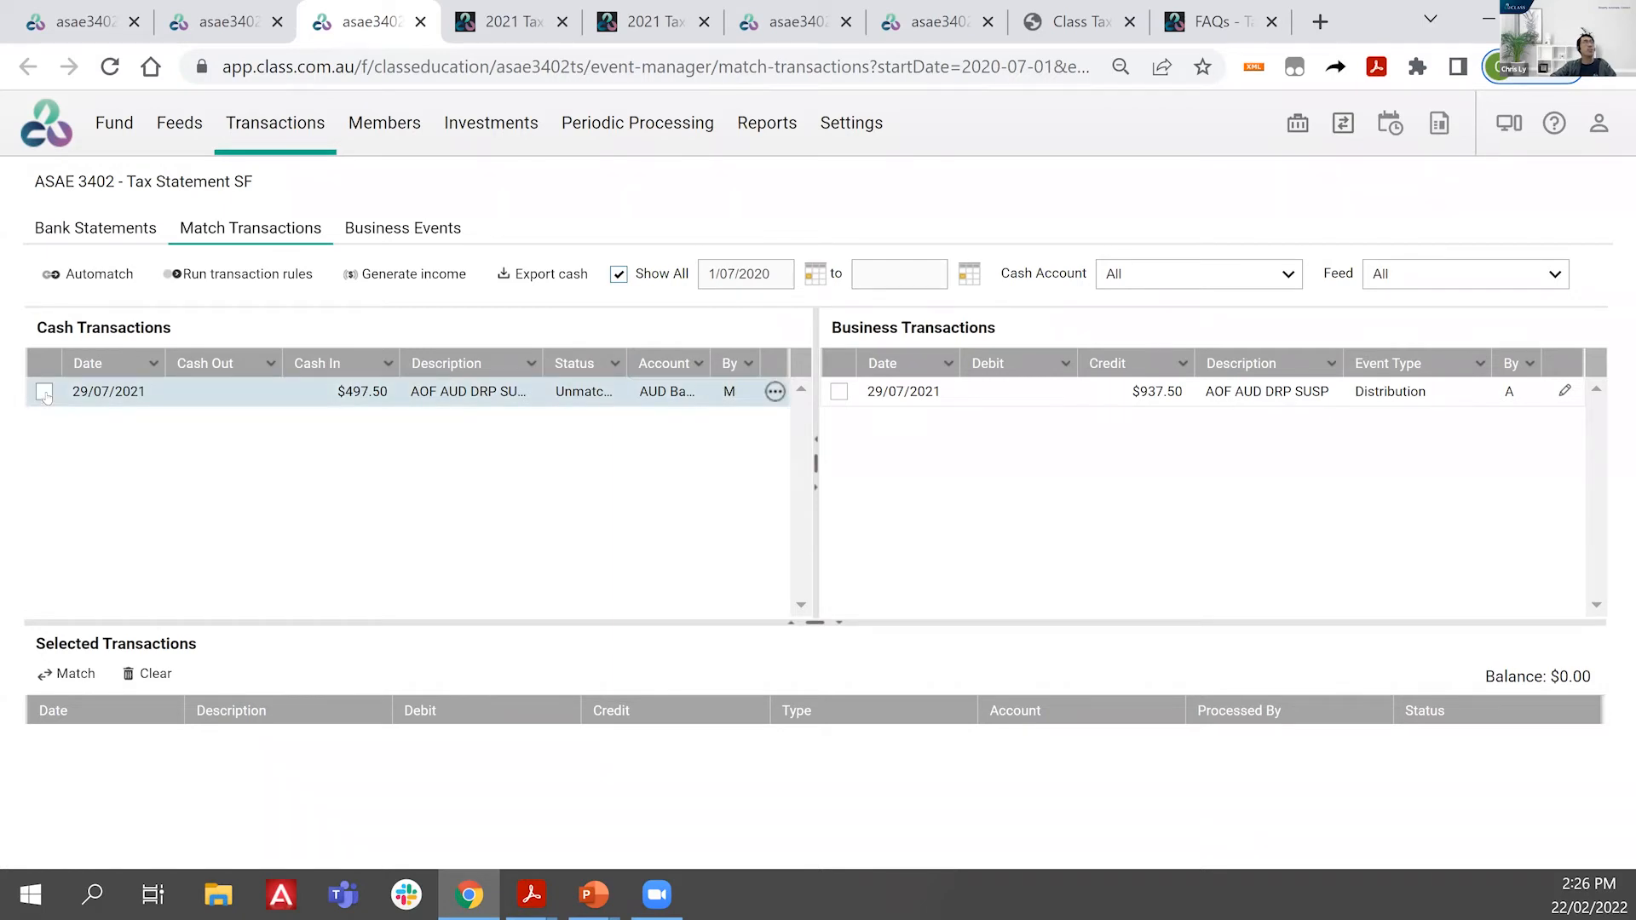
{"action": "left_click", "coordinate": [44, 392]}
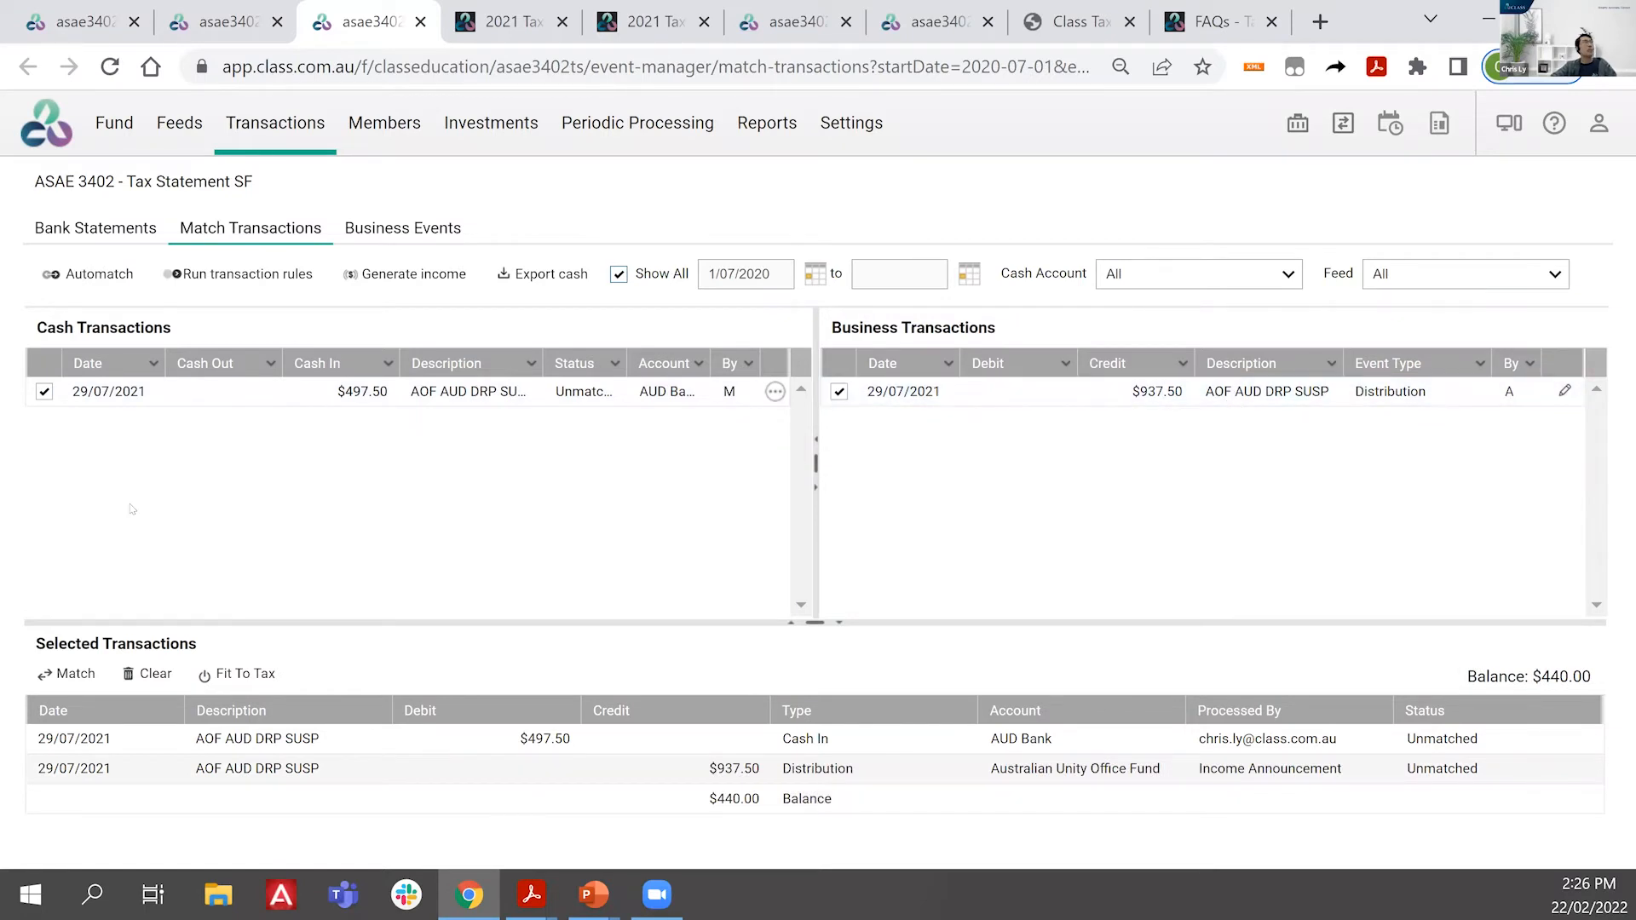
{"action": "double_click", "coordinate": [754, 800]}
{"action": "left_click", "coordinate": [745, 821]}
{"action": "left_click", "coordinate": [256, 675]}
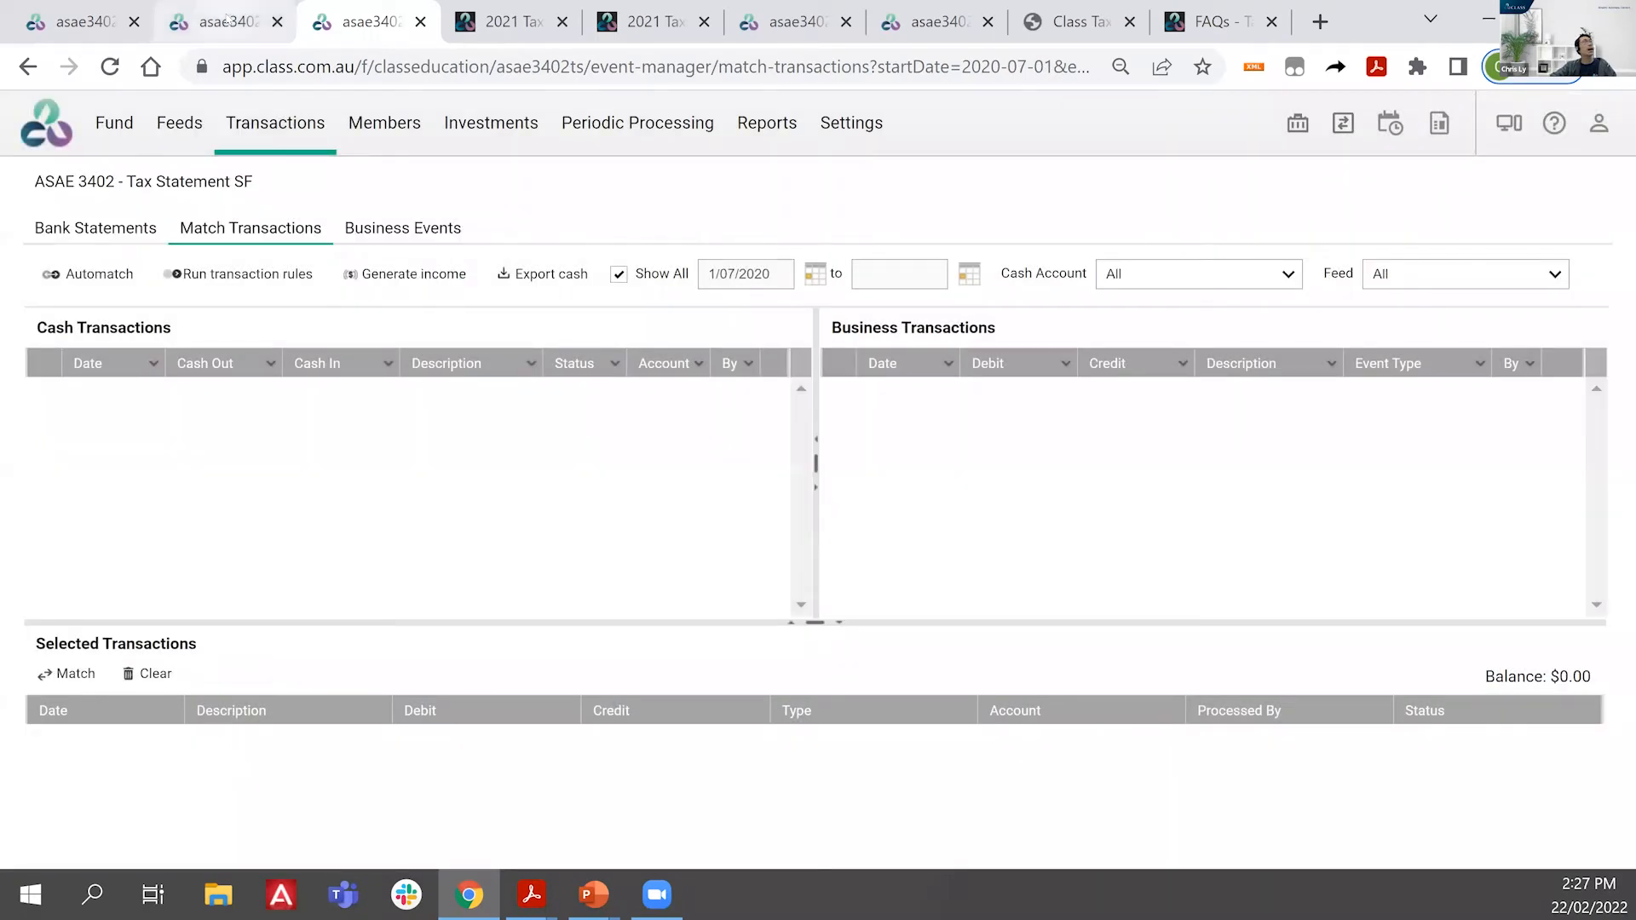
Step: Refresh the business events and check the TFN withheld amount in the Australian Unity Office Fund distribution event
{"action": "left_click", "coordinate": [226, 21]}
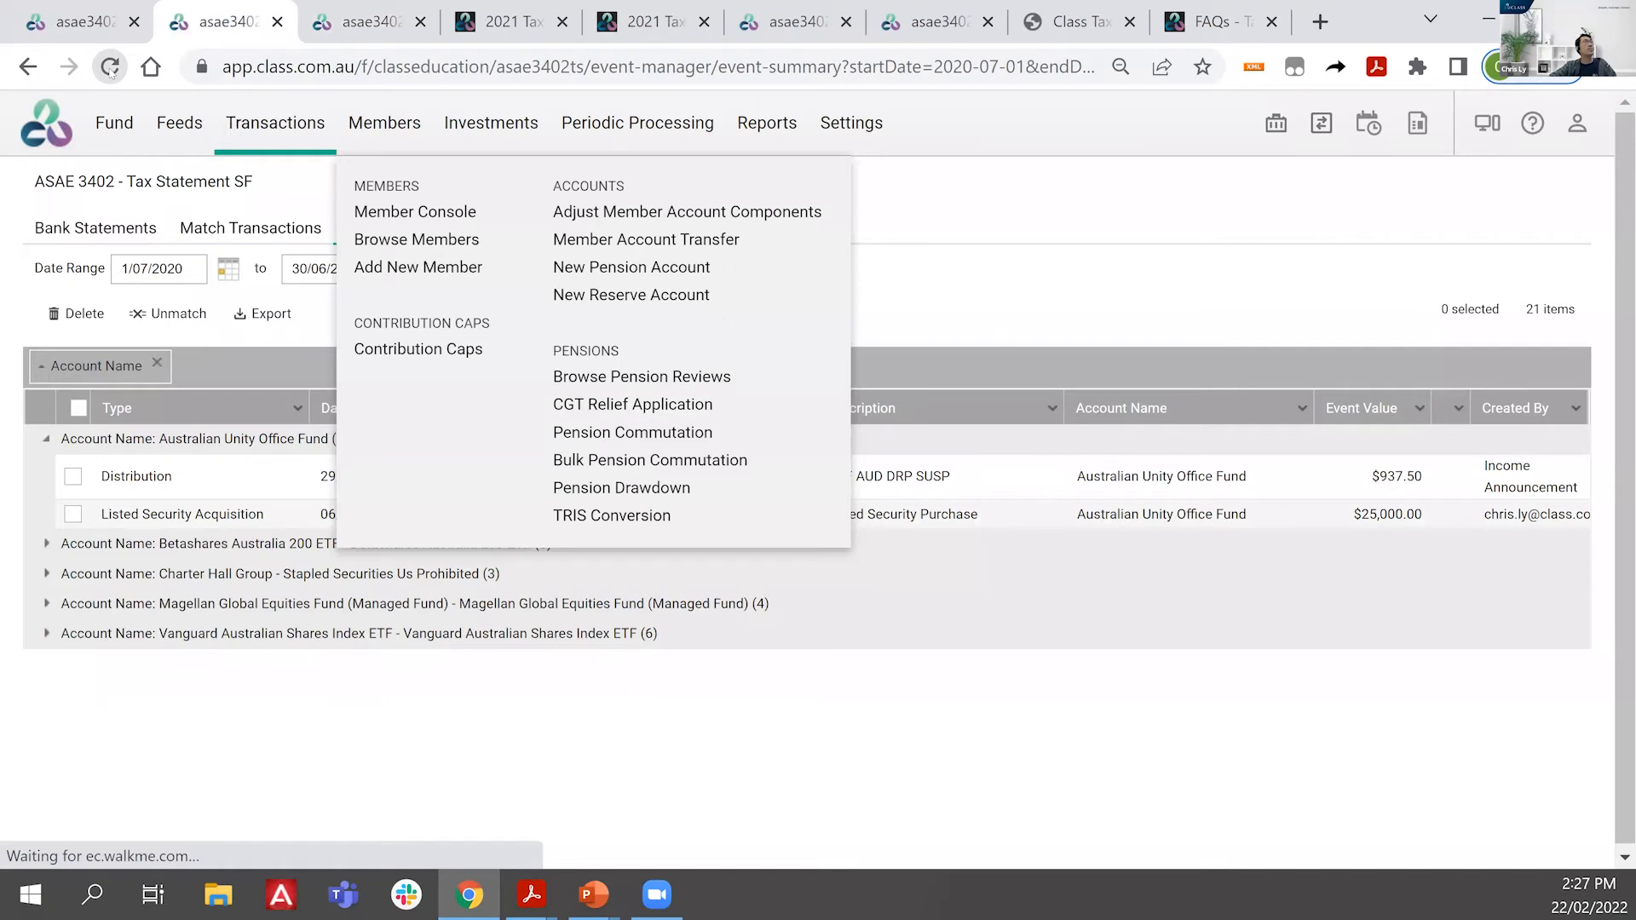
{"action": "left_click", "coordinate": [110, 68]}
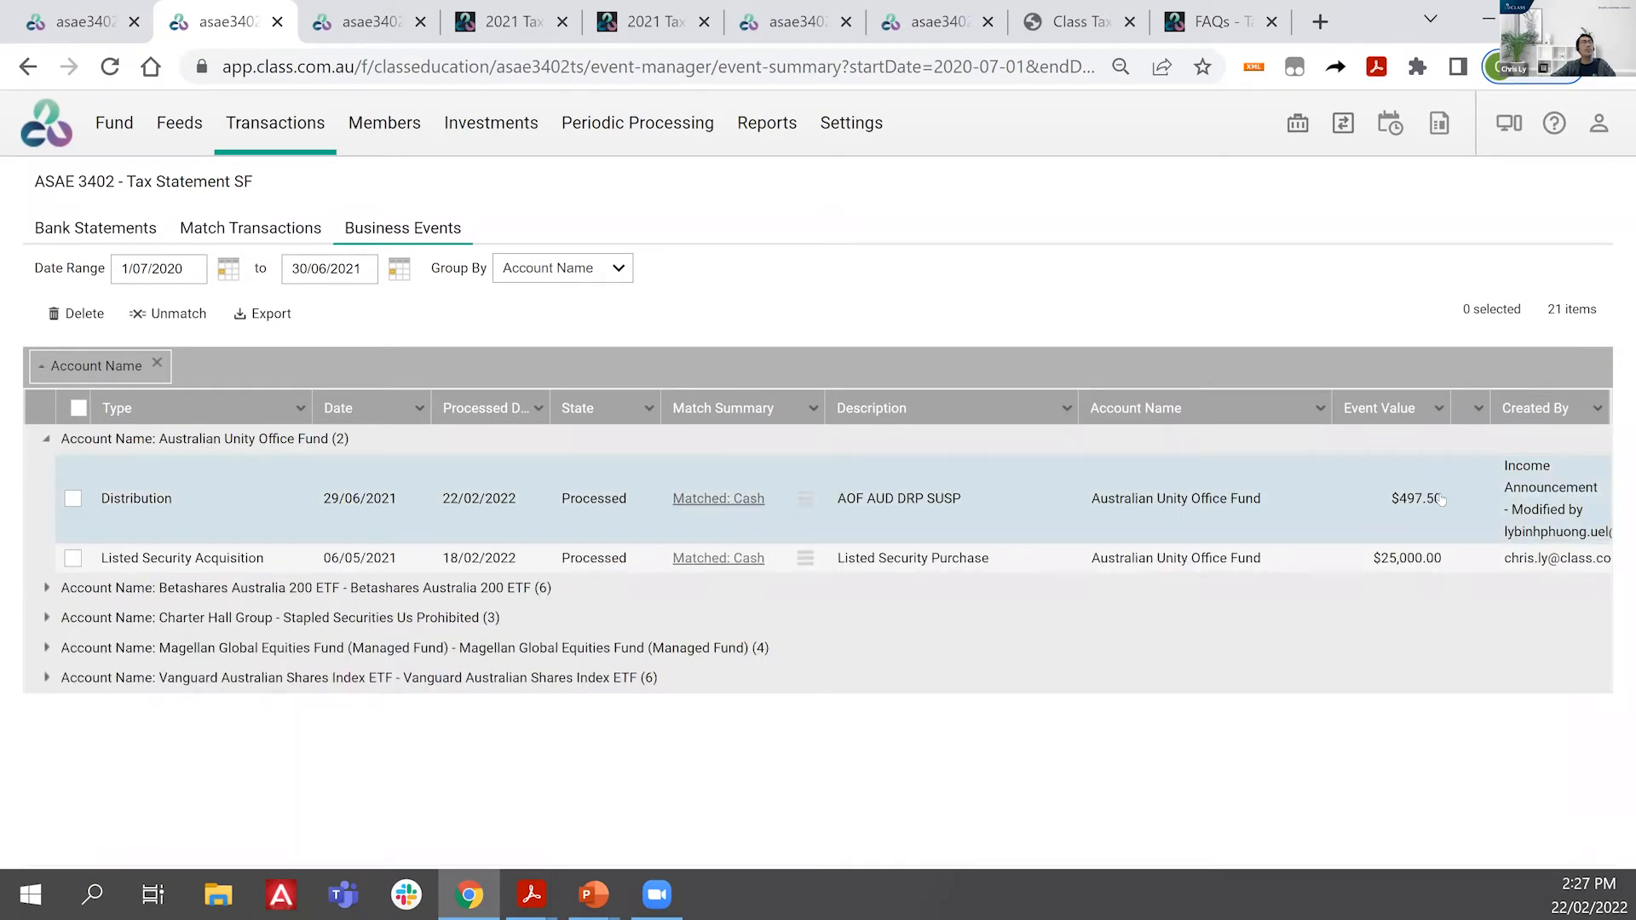
{"action": "double_click", "coordinate": [643, 512]}
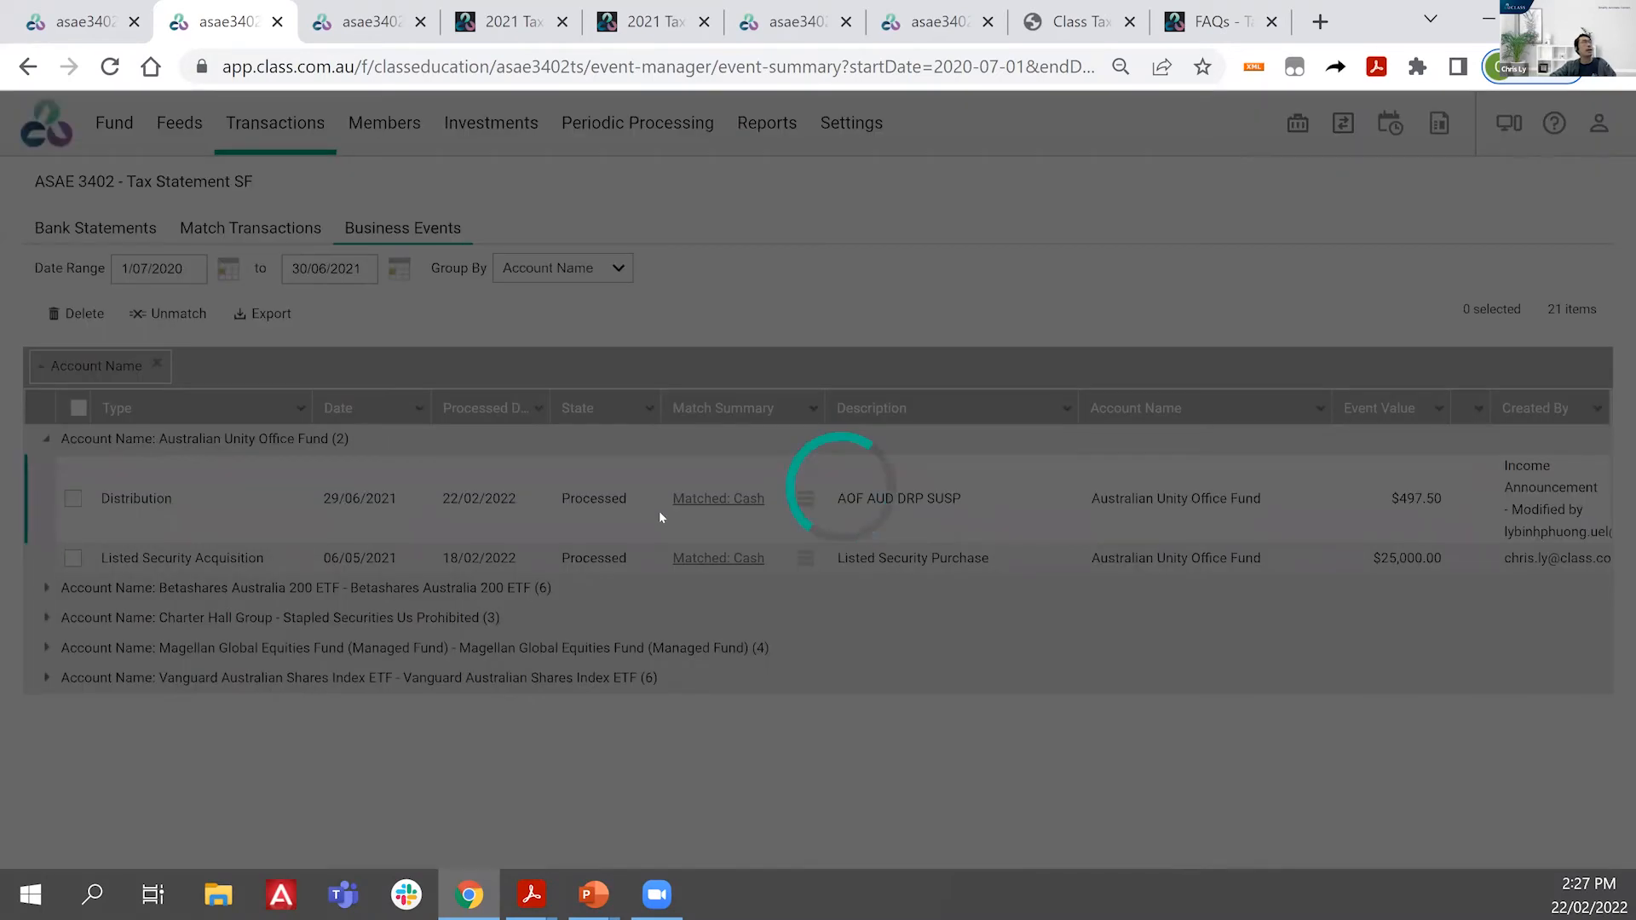
{"action": "left_click_drag", "start_coordinate": [511, 543], "coordinate": [438, 546]}
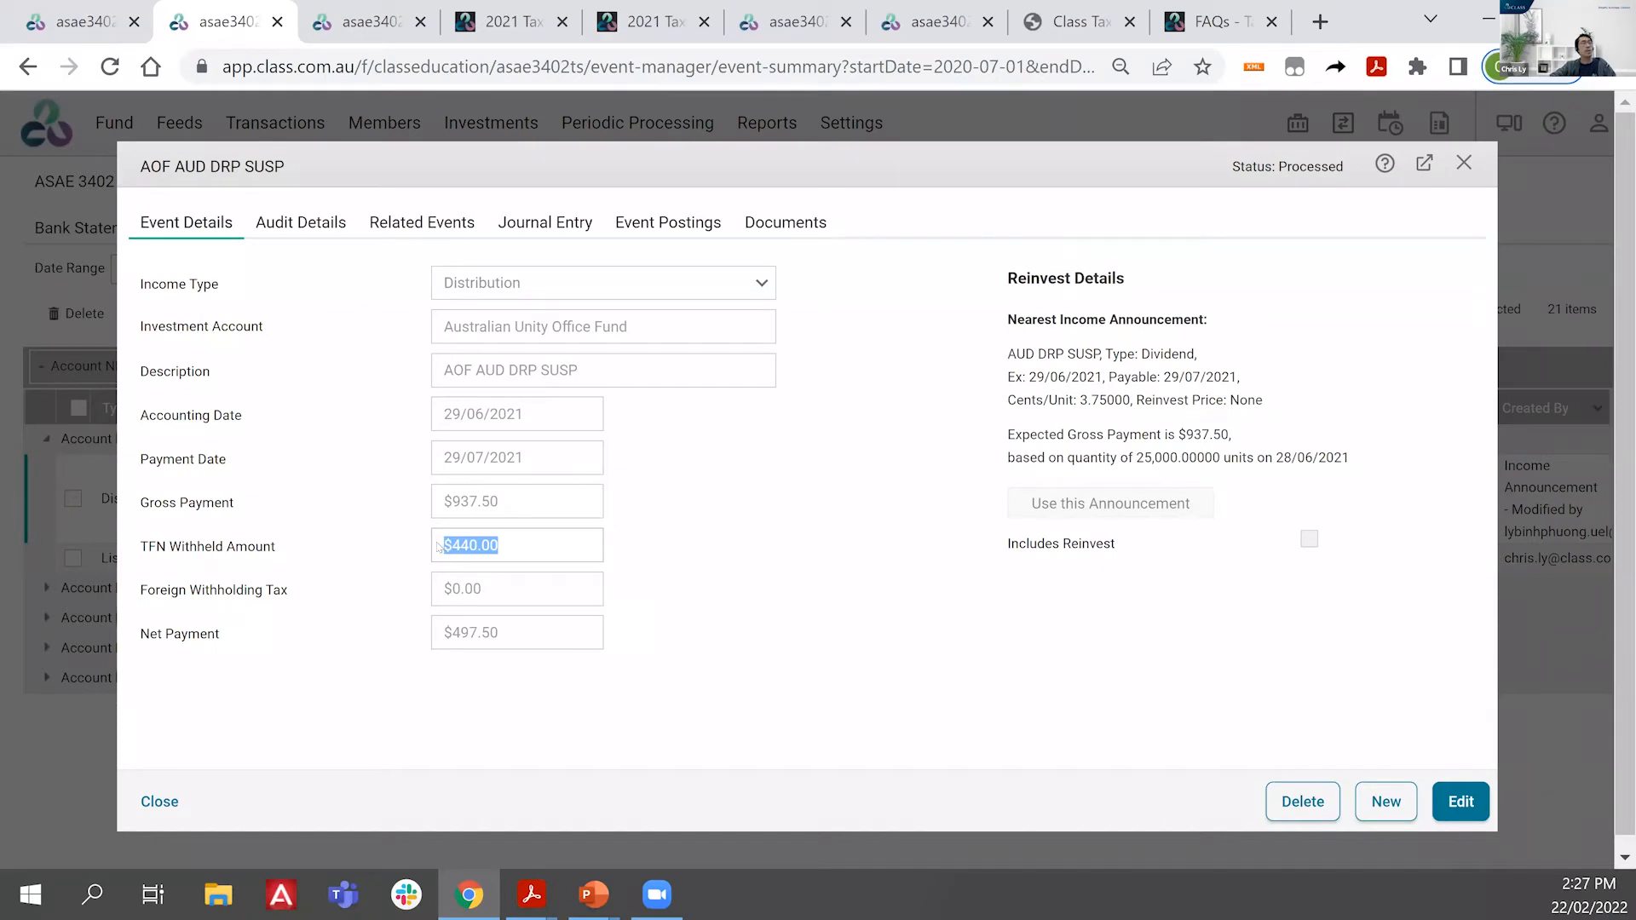
{"action": "left_click", "coordinate": [539, 556]}
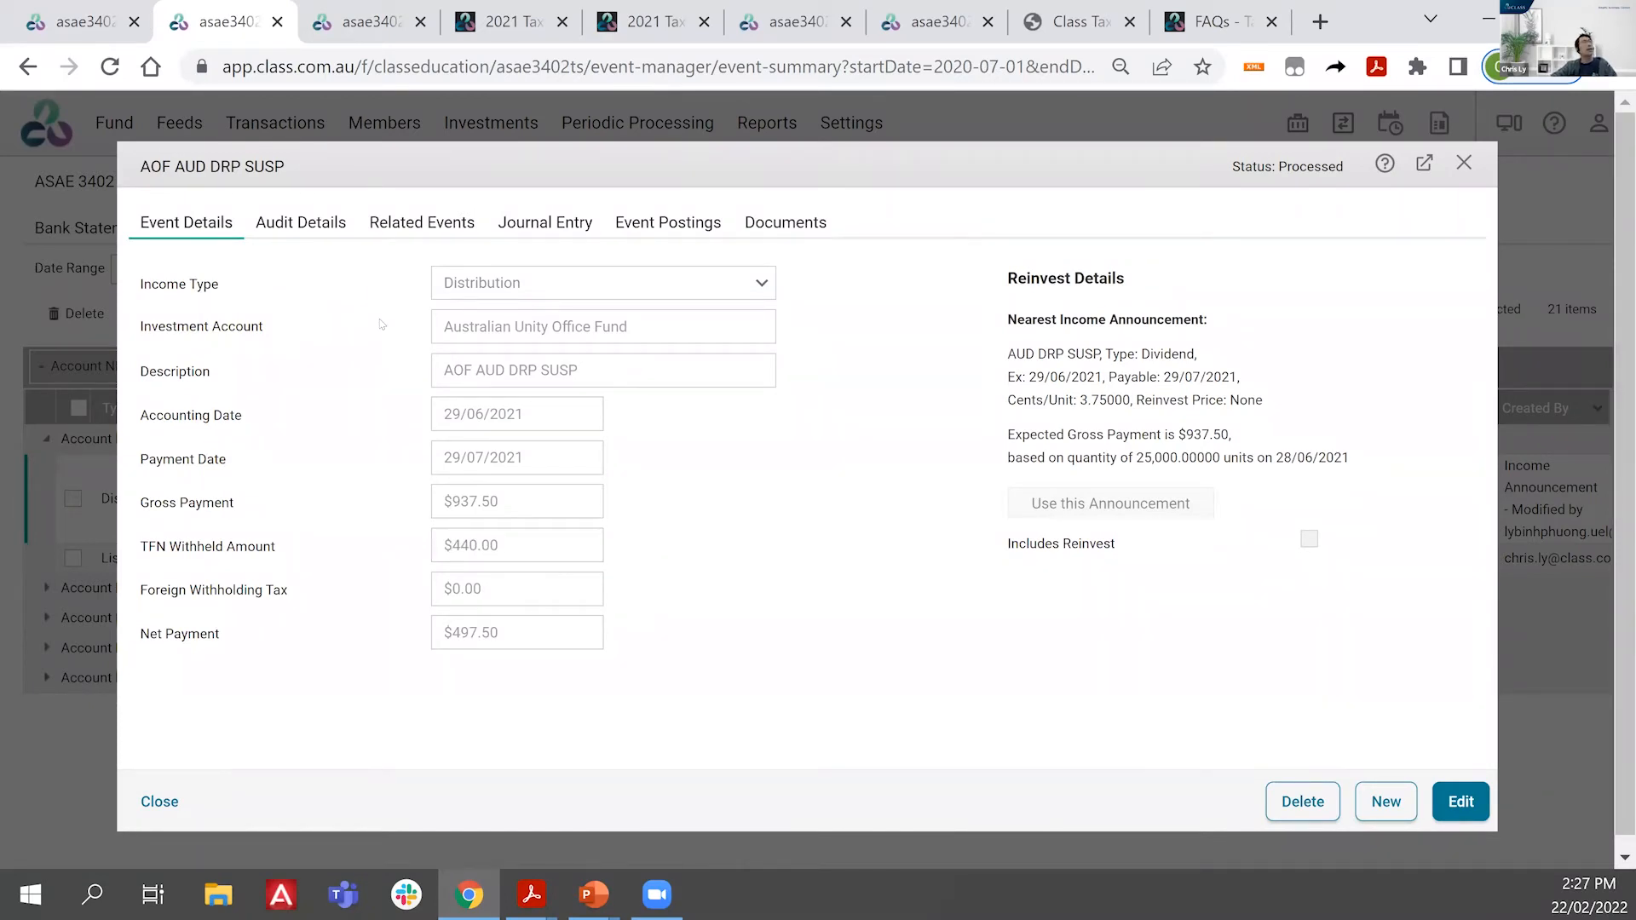
Step: Return to the tax statement console, reopen the cancelled AOF annual tax statement, and reset it
{"action": "left_click", "coordinate": [351, 12]}
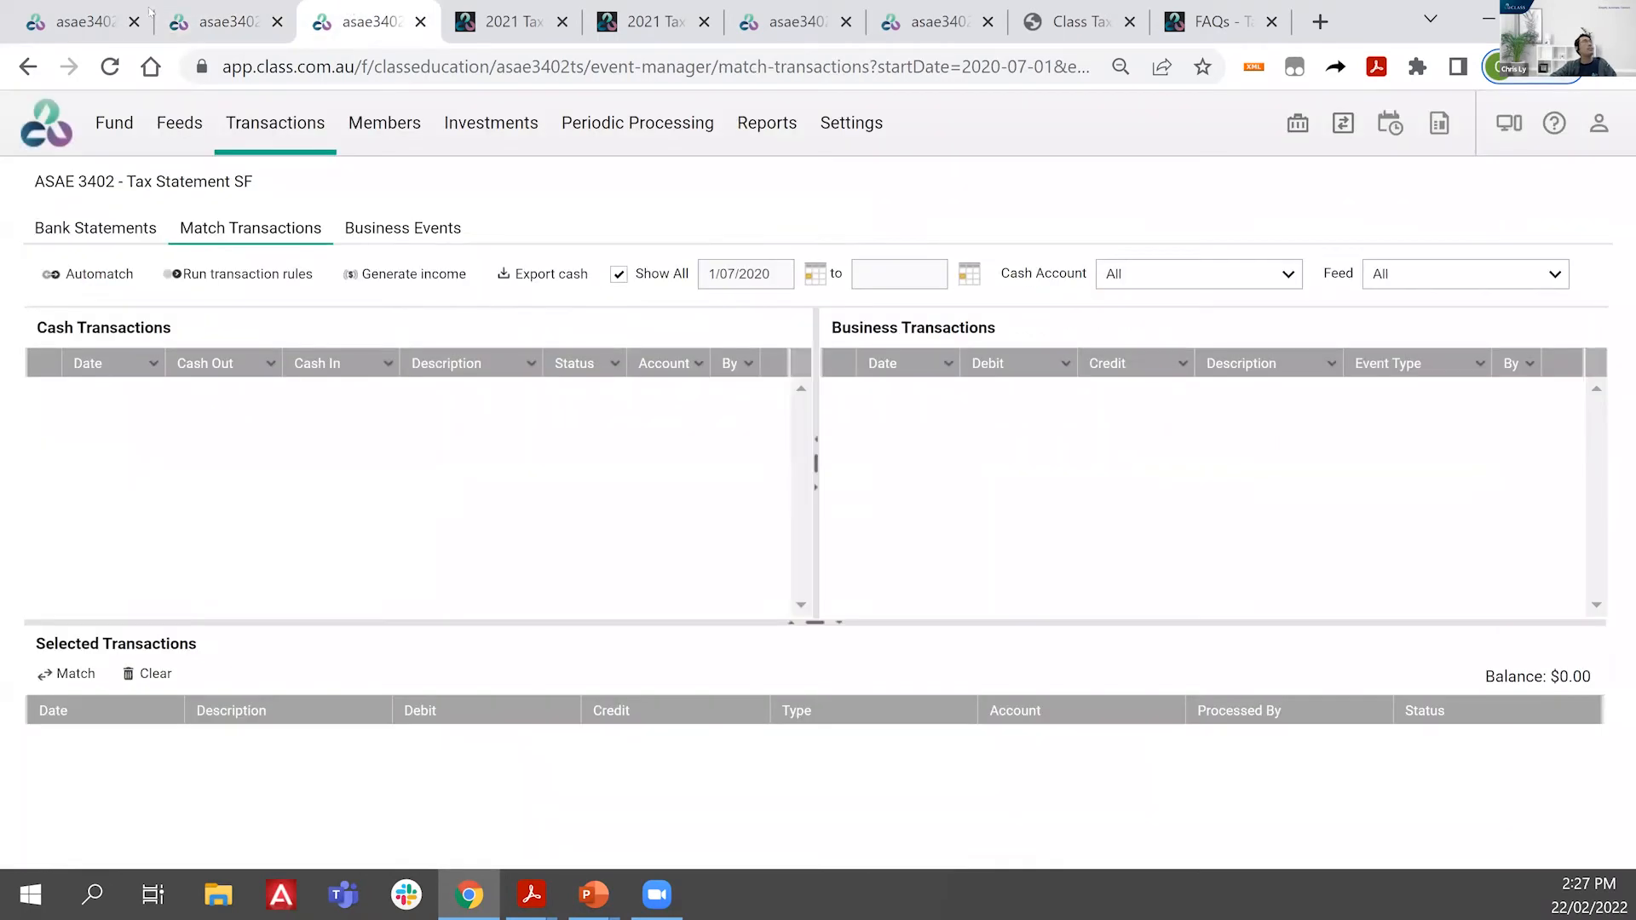
{"action": "key", "text": "ctrl+1"}
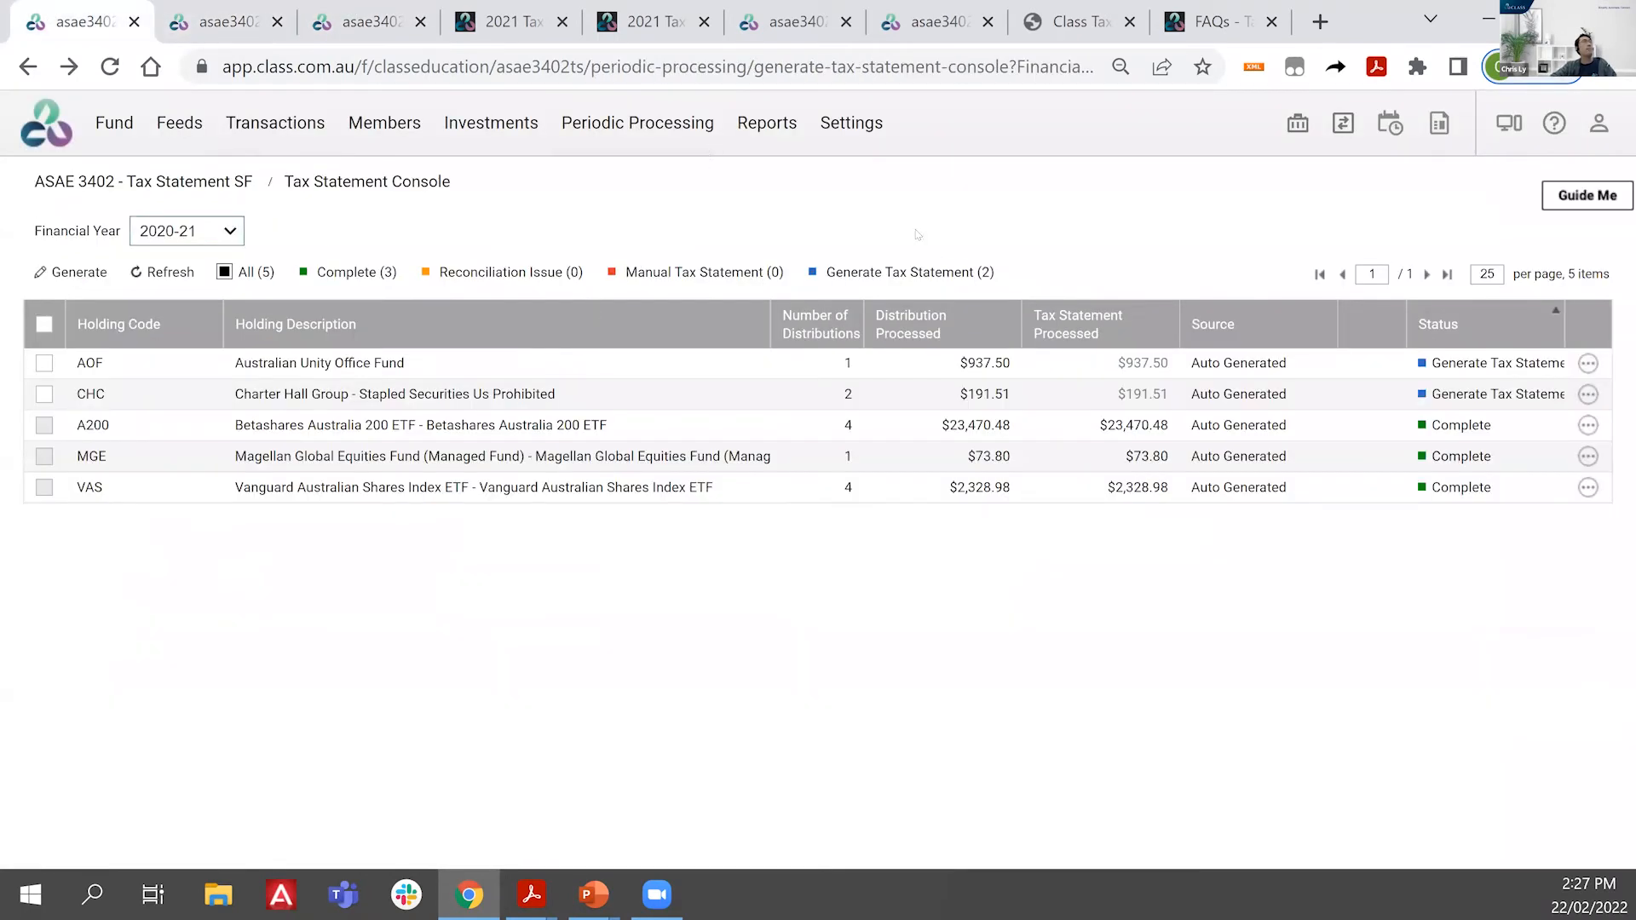
{"action": "left_click", "coordinate": [1590, 364]}
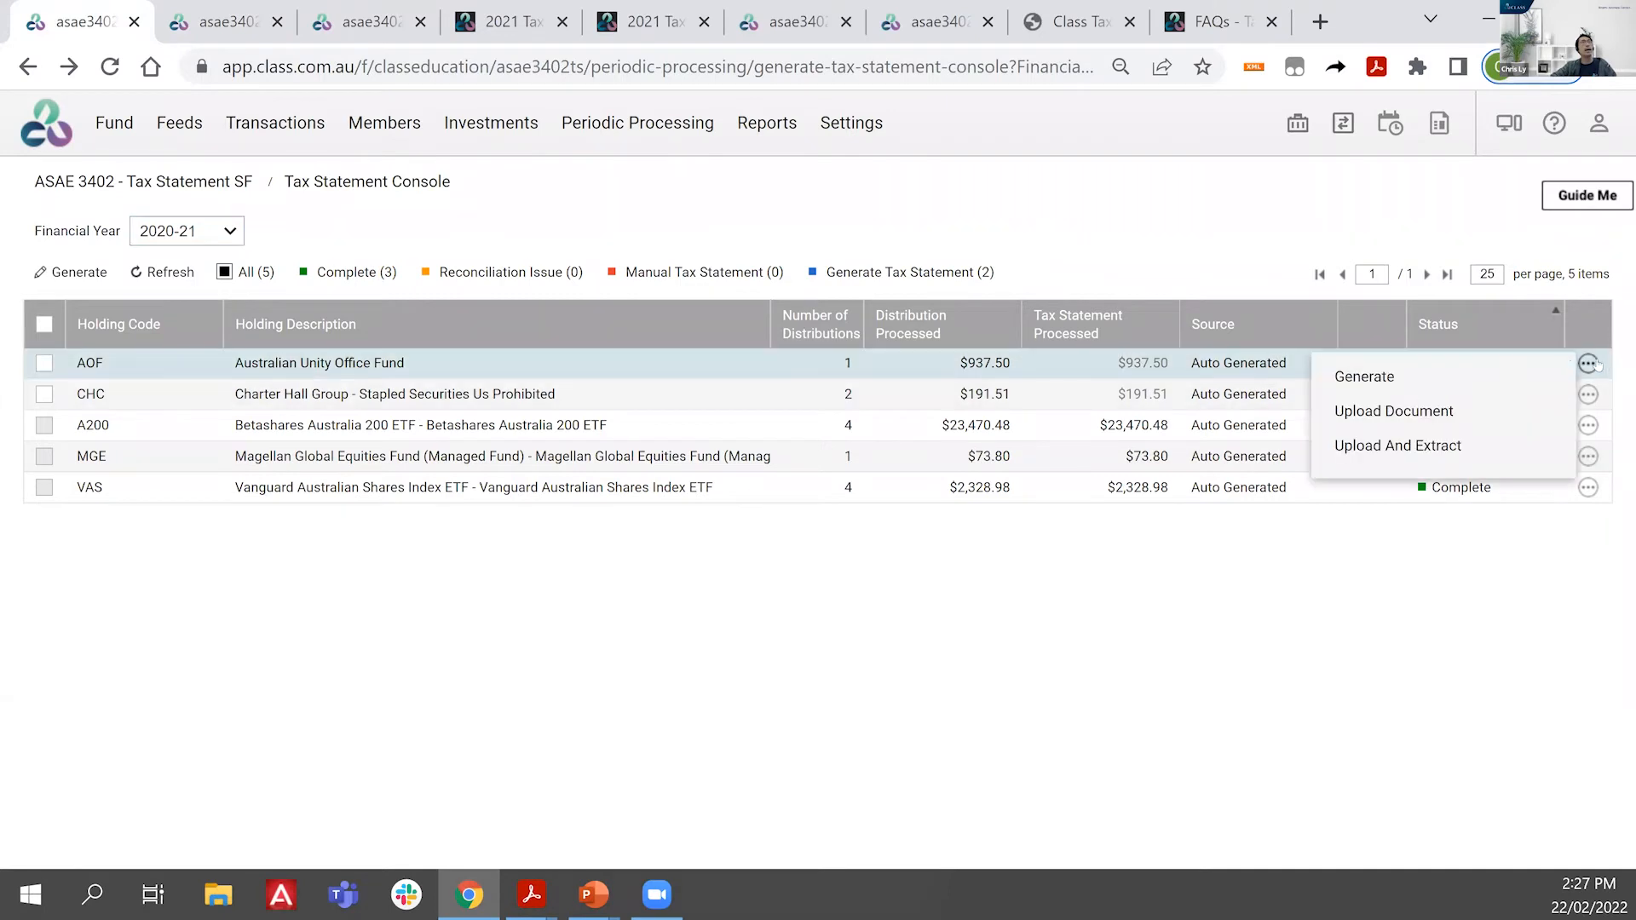
{"action": "left_click", "coordinate": [1504, 374]}
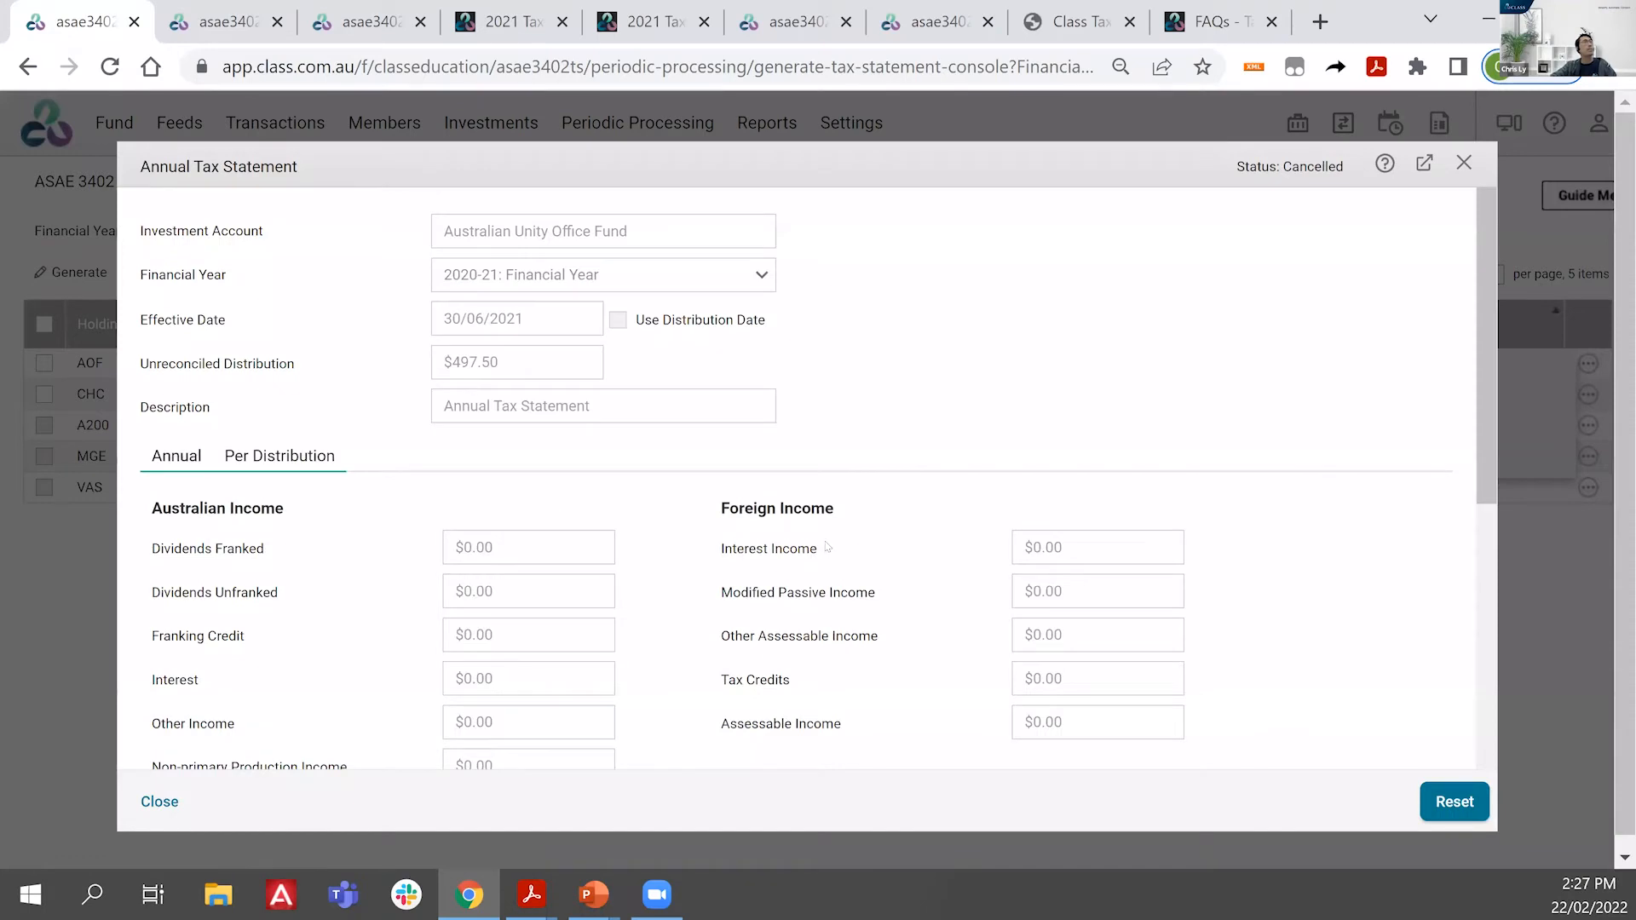
{"action": "scroll", "coordinate": [826, 560], "scroll_direction": "down", "scroll_amount": 10}
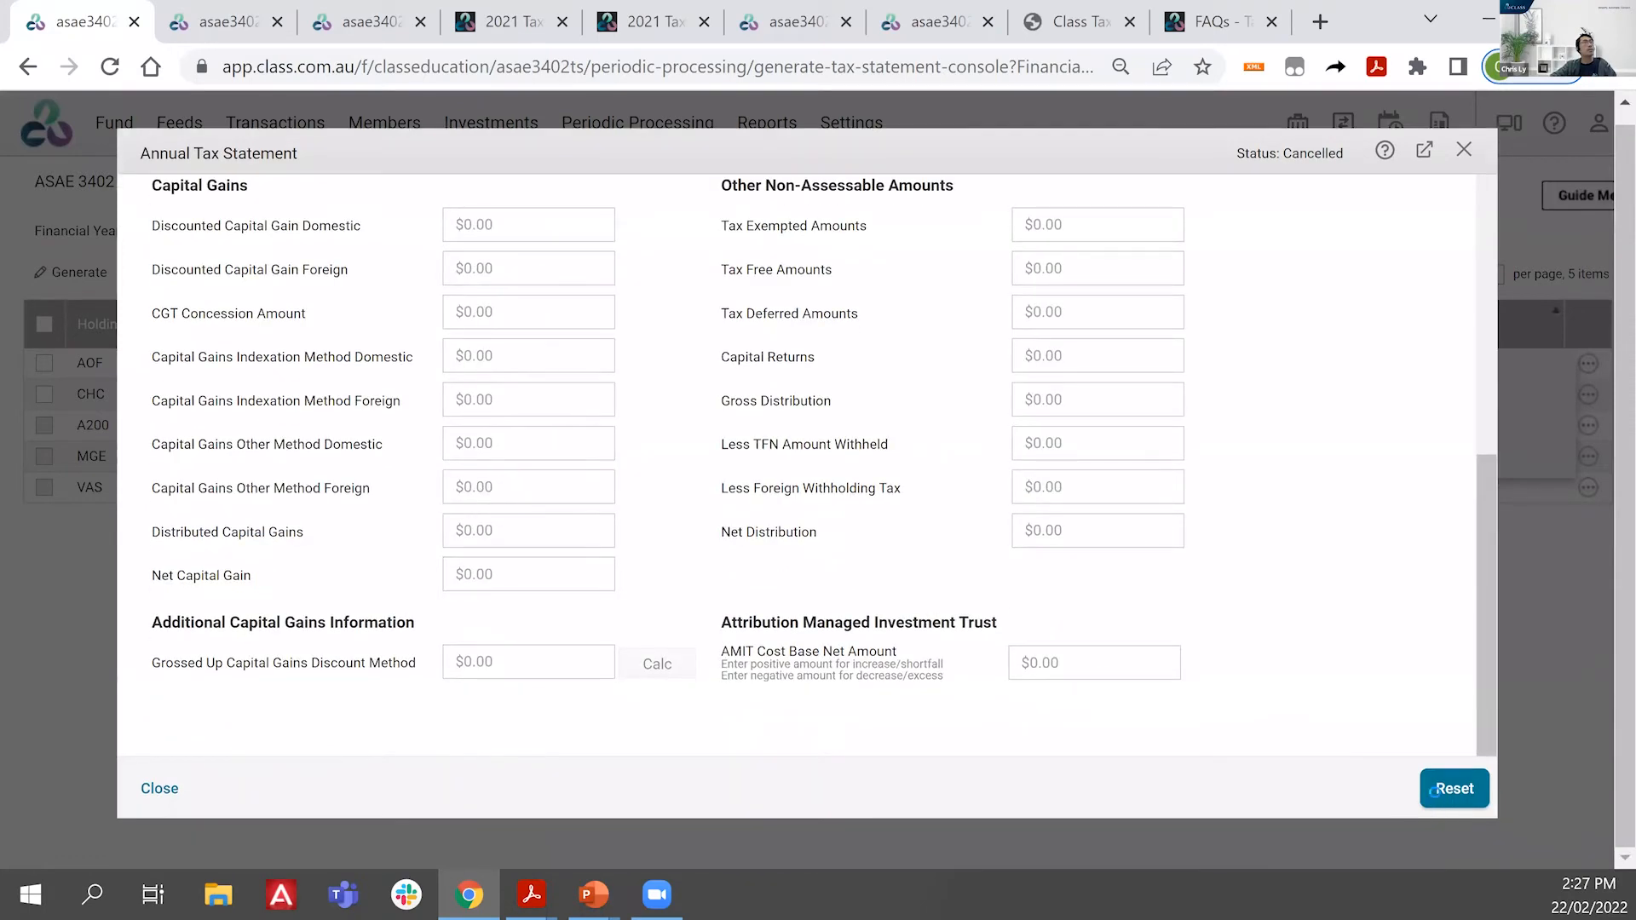
{"action": "left_click", "coordinate": [1438, 792]}
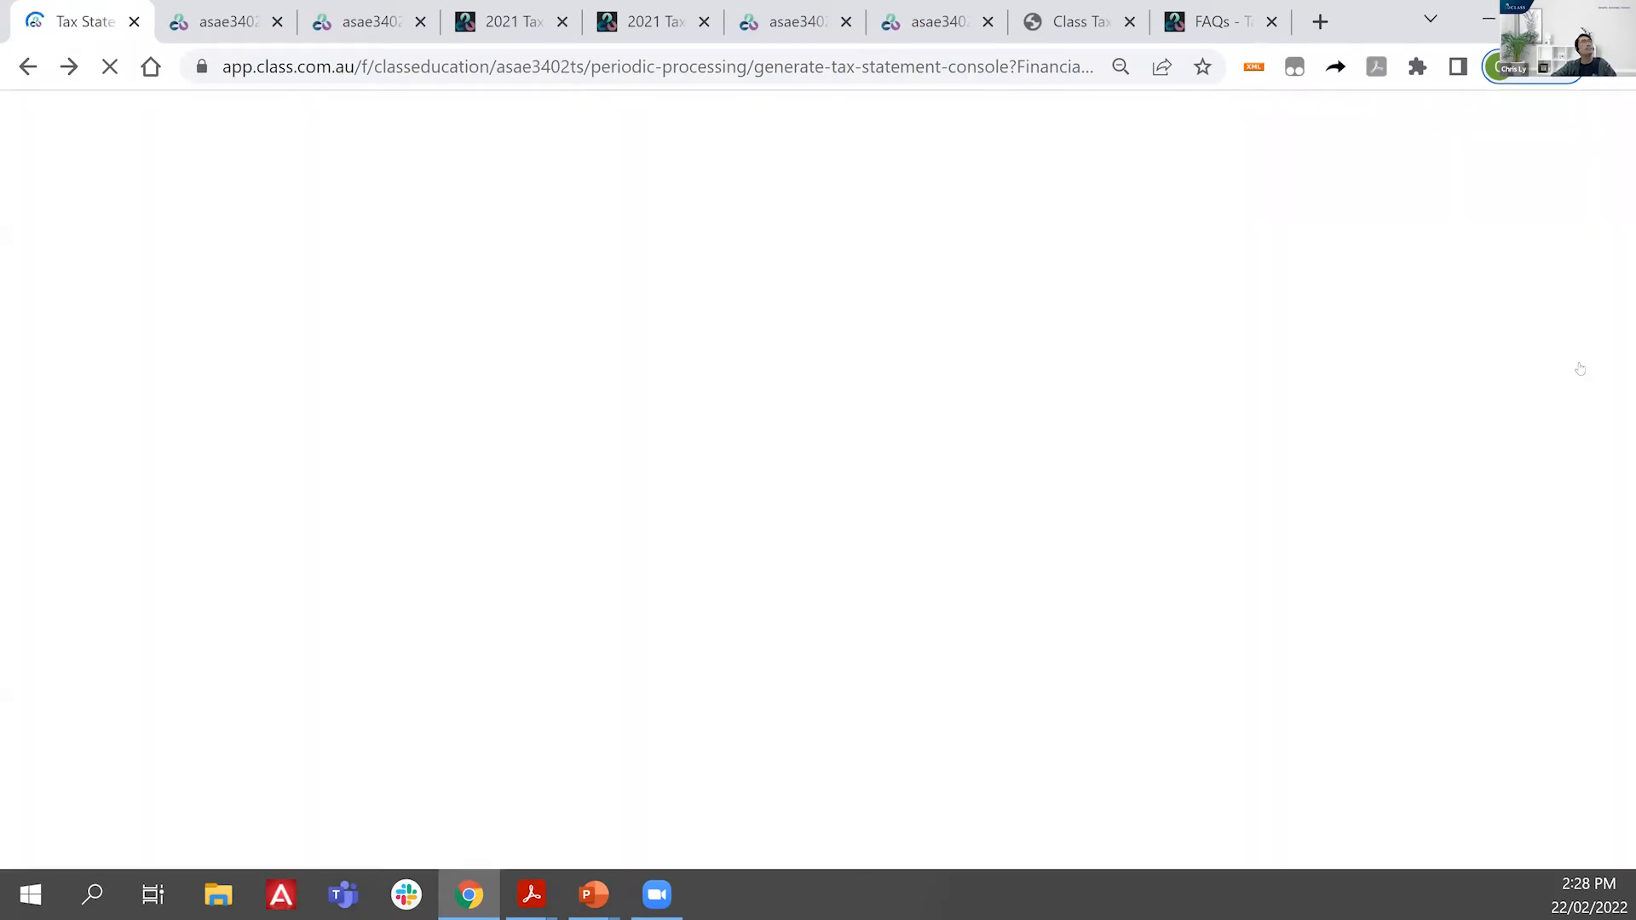
Step: Generate the AOF annual tax statement, check its TFN amount withheld, then submit and close it
{"action": "left_click", "coordinate": [1588, 363]}
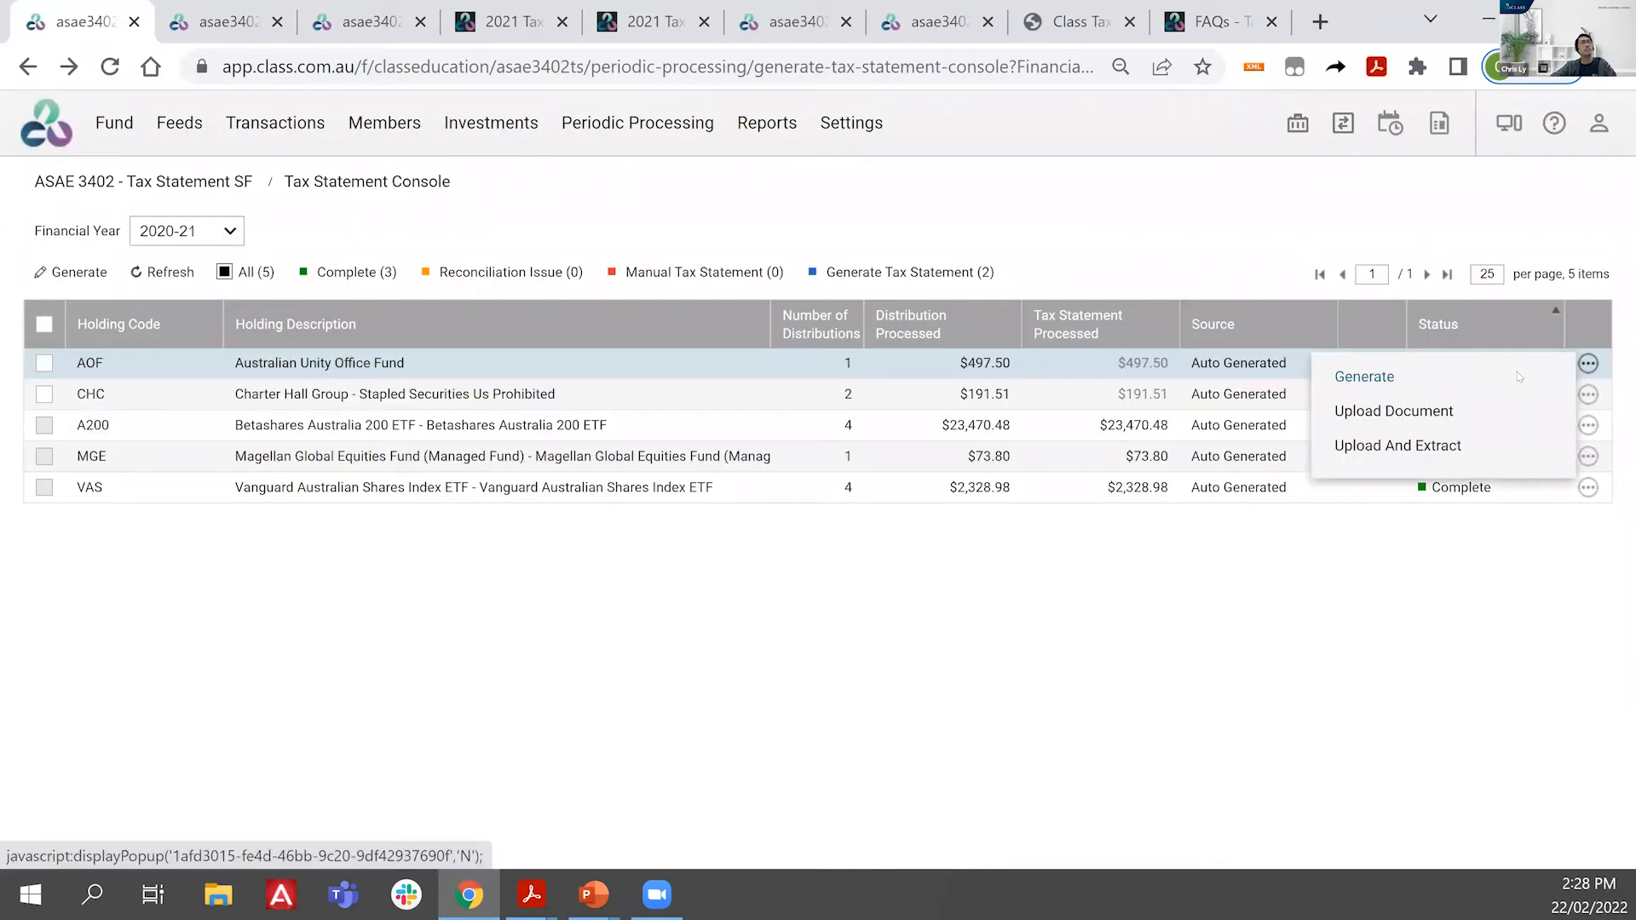
{"action": "left_click", "coordinate": [1365, 365]}
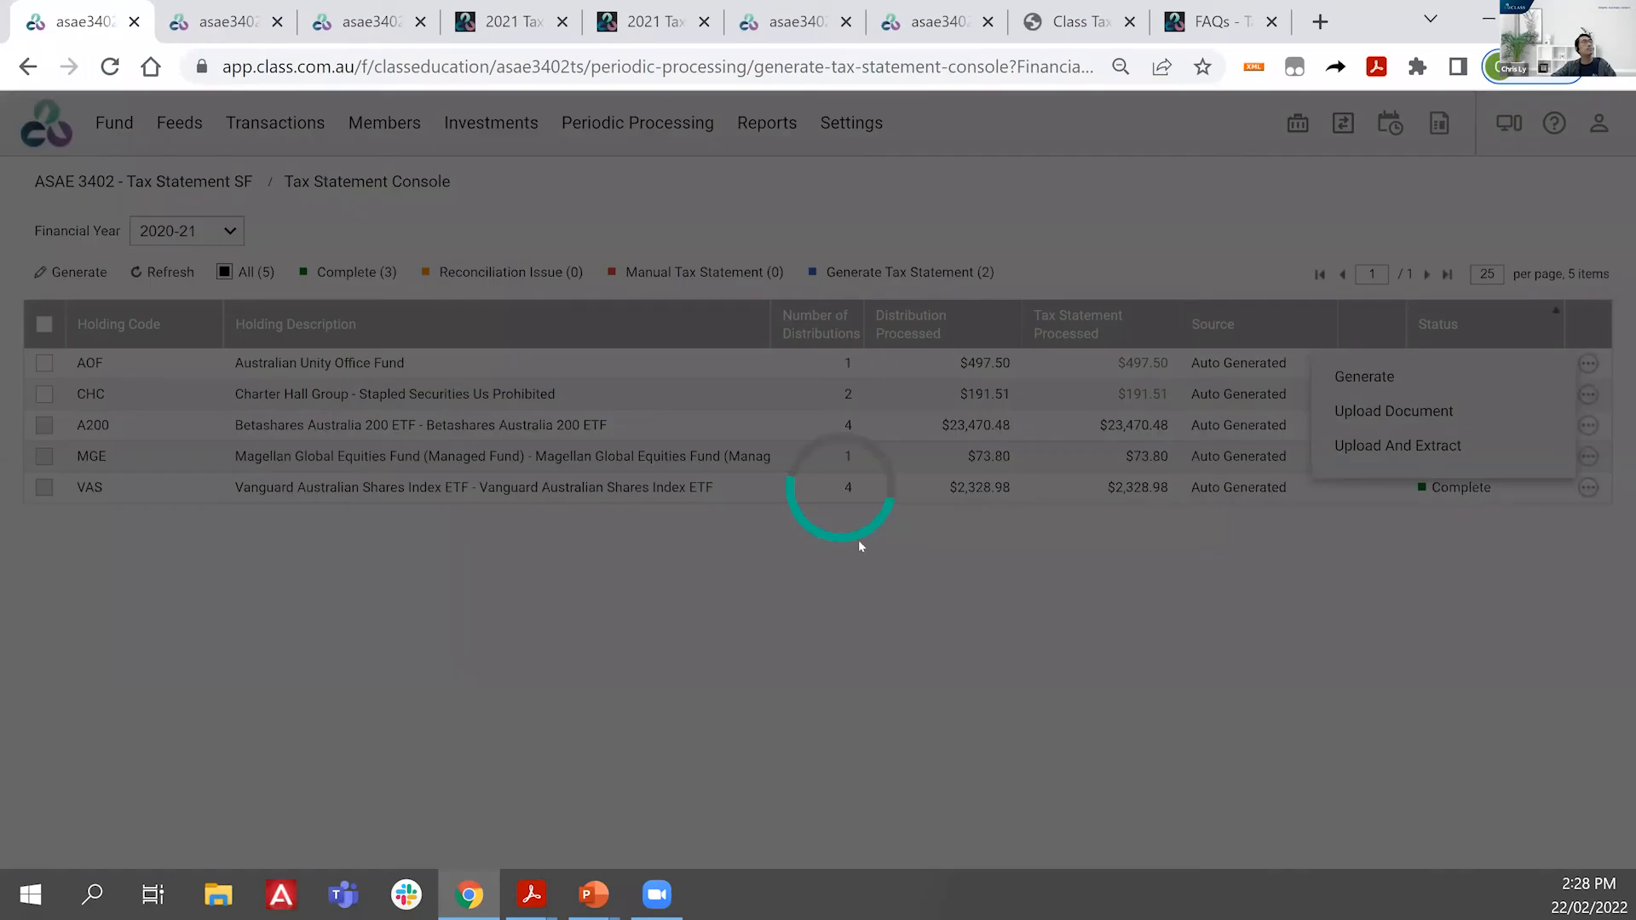
{"action": "scroll", "coordinate": [727, 461], "scroll_direction": "down", "scroll_amount": 10}
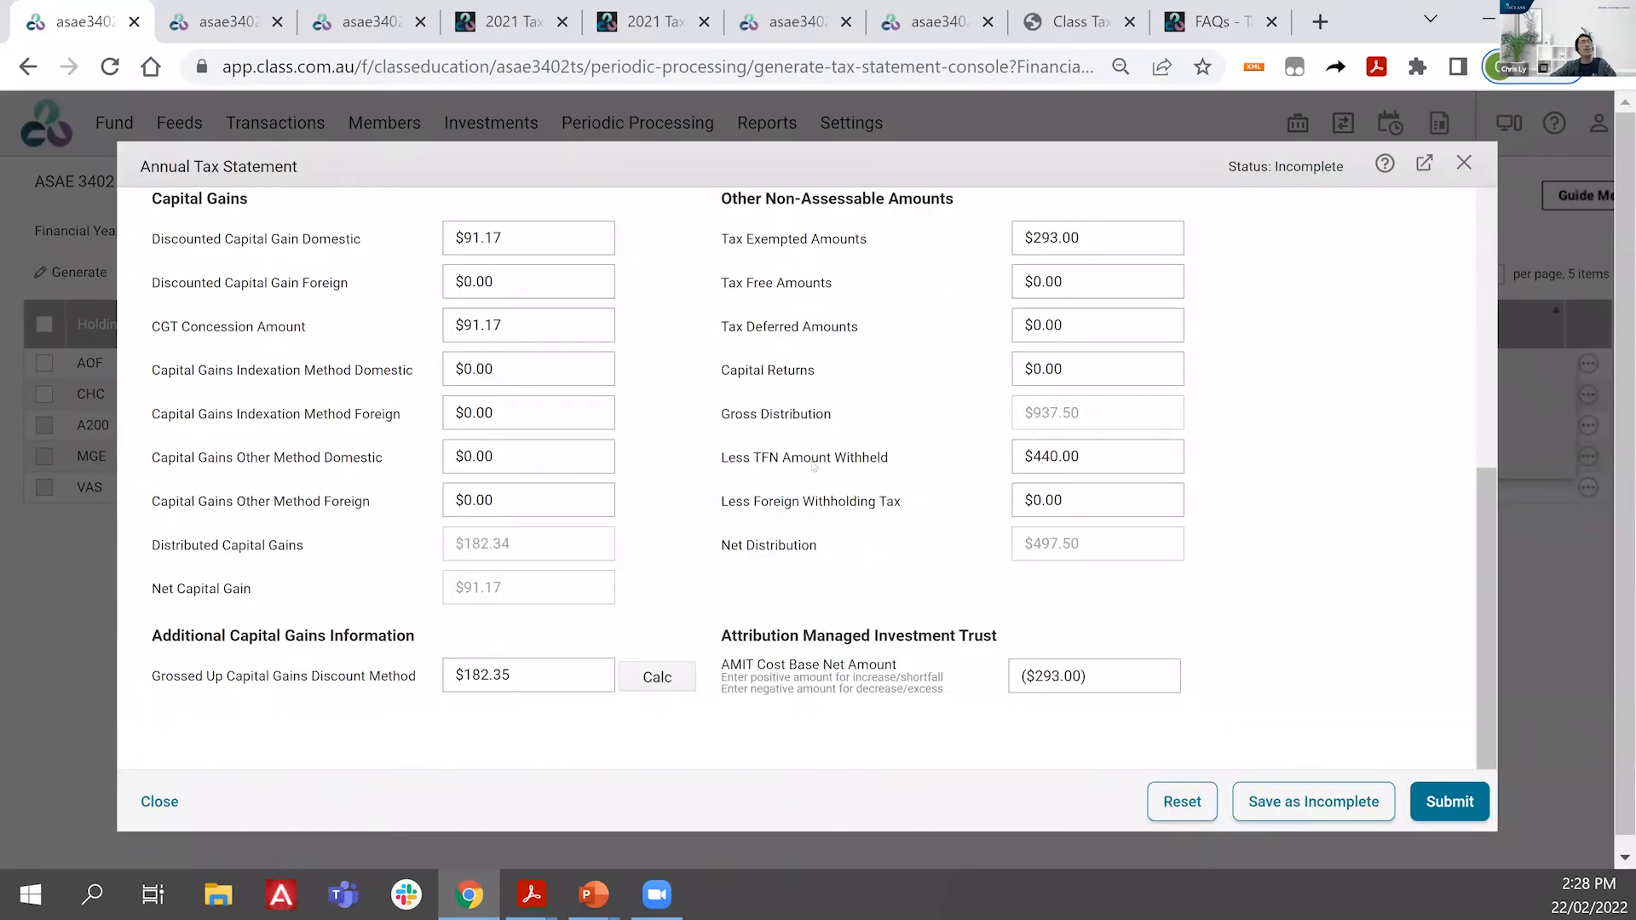
{"action": "left_click_drag", "start_coordinate": [722, 458], "coordinate": [819, 459]}
{"action": "left_click_drag", "start_coordinate": [1081, 457], "coordinate": [925, 461]}
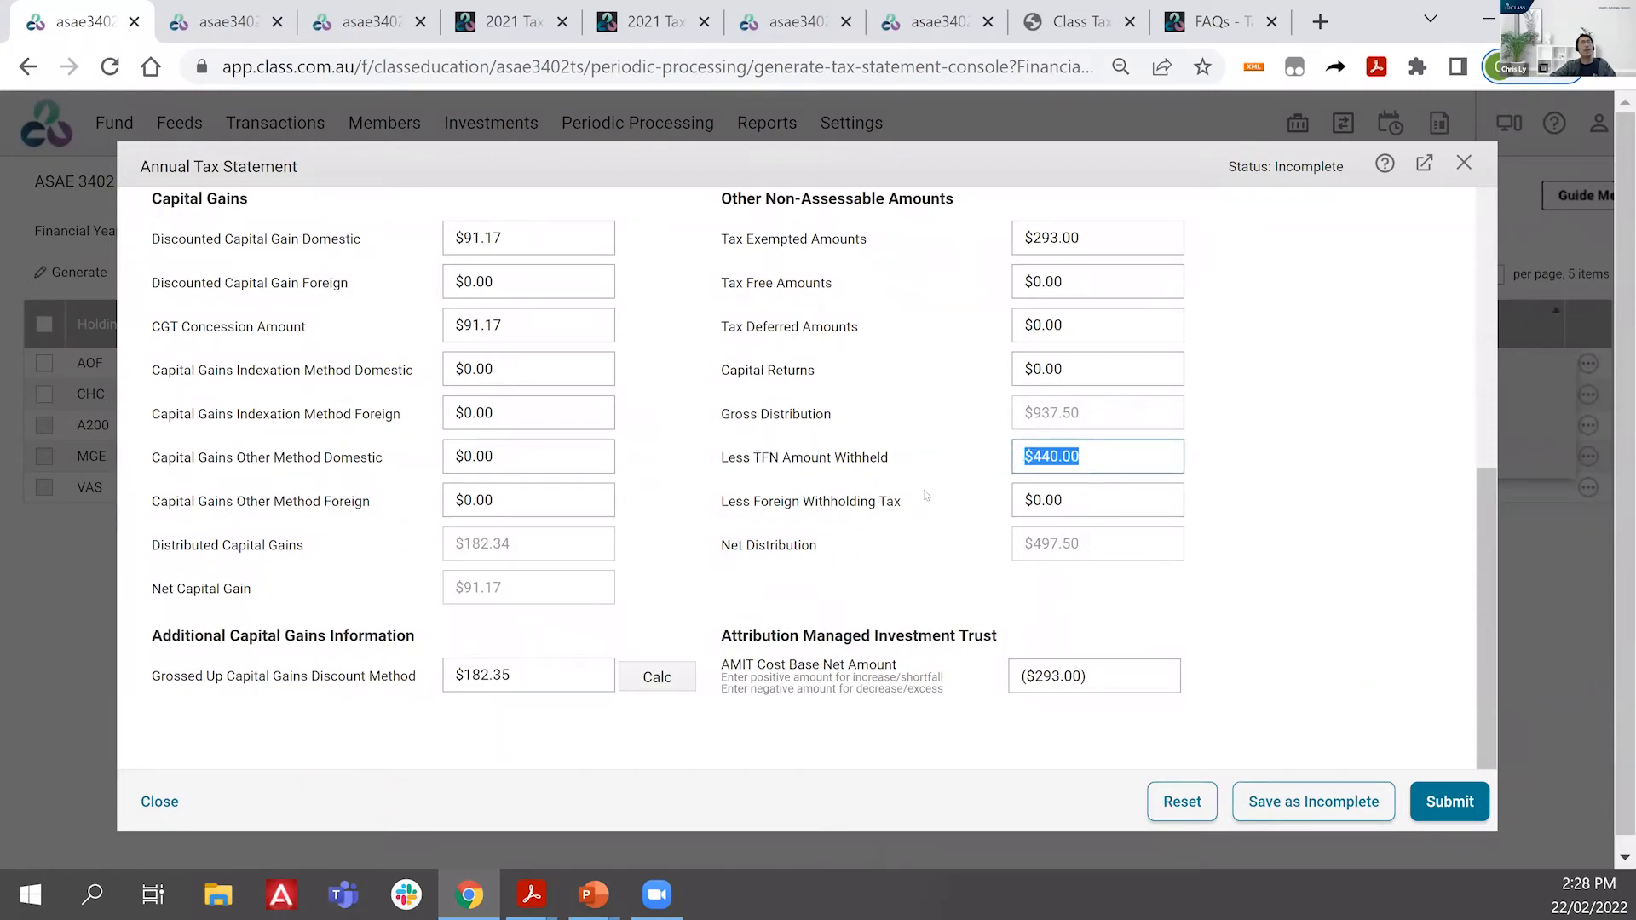
{"action": "left_click", "coordinate": [1465, 802]}
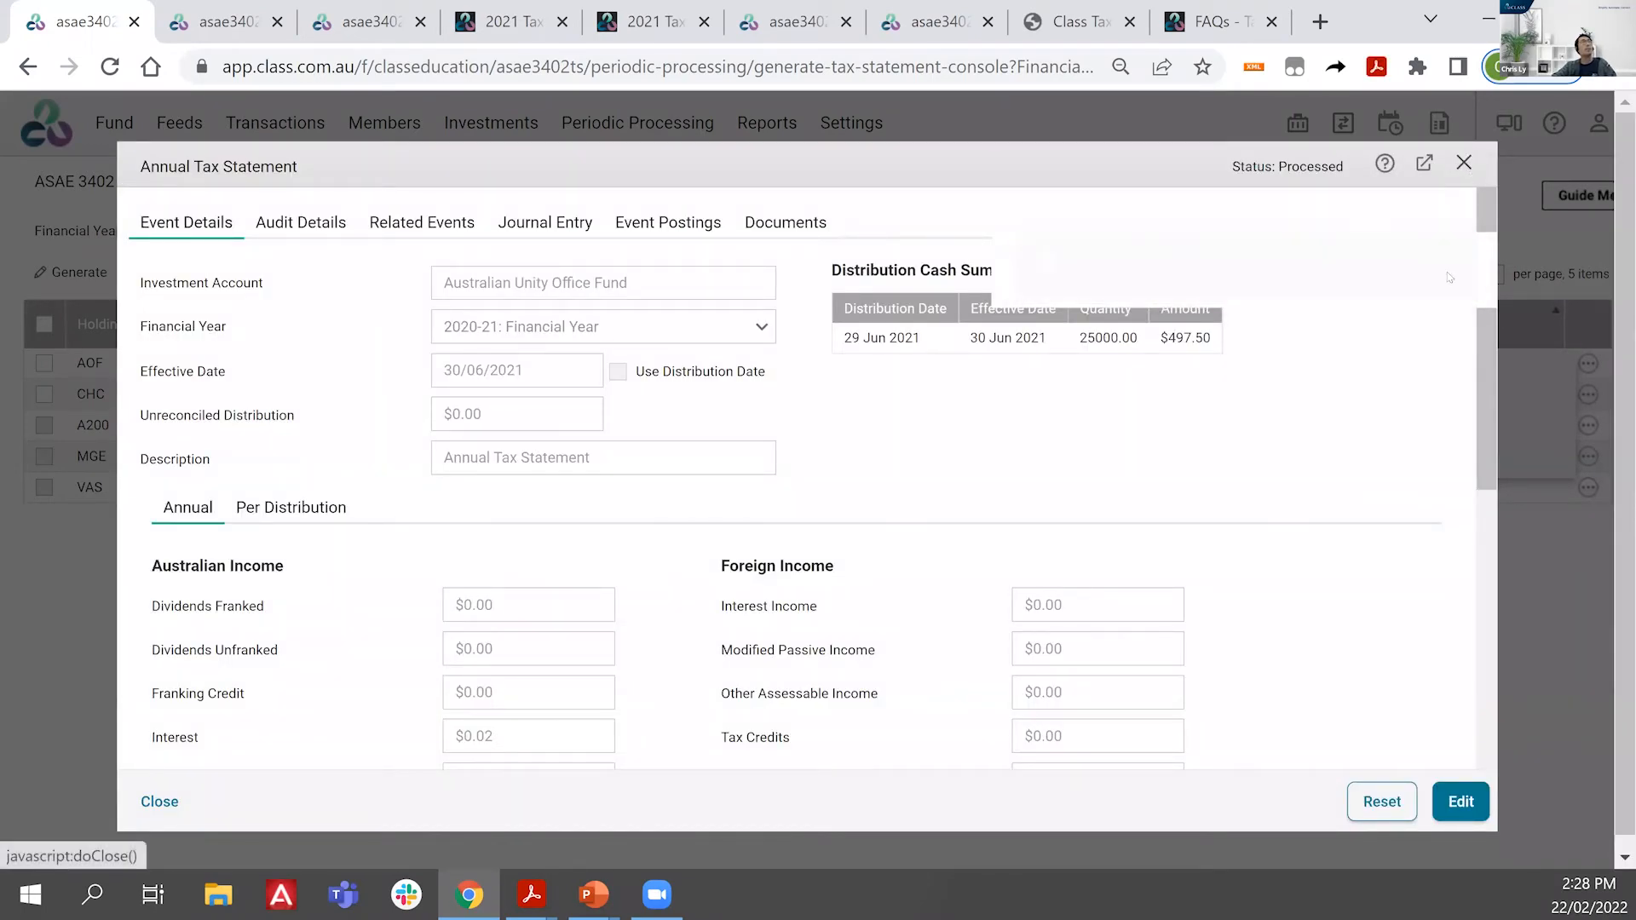
{"action": "left_click", "coordinate": [1465, 164]}
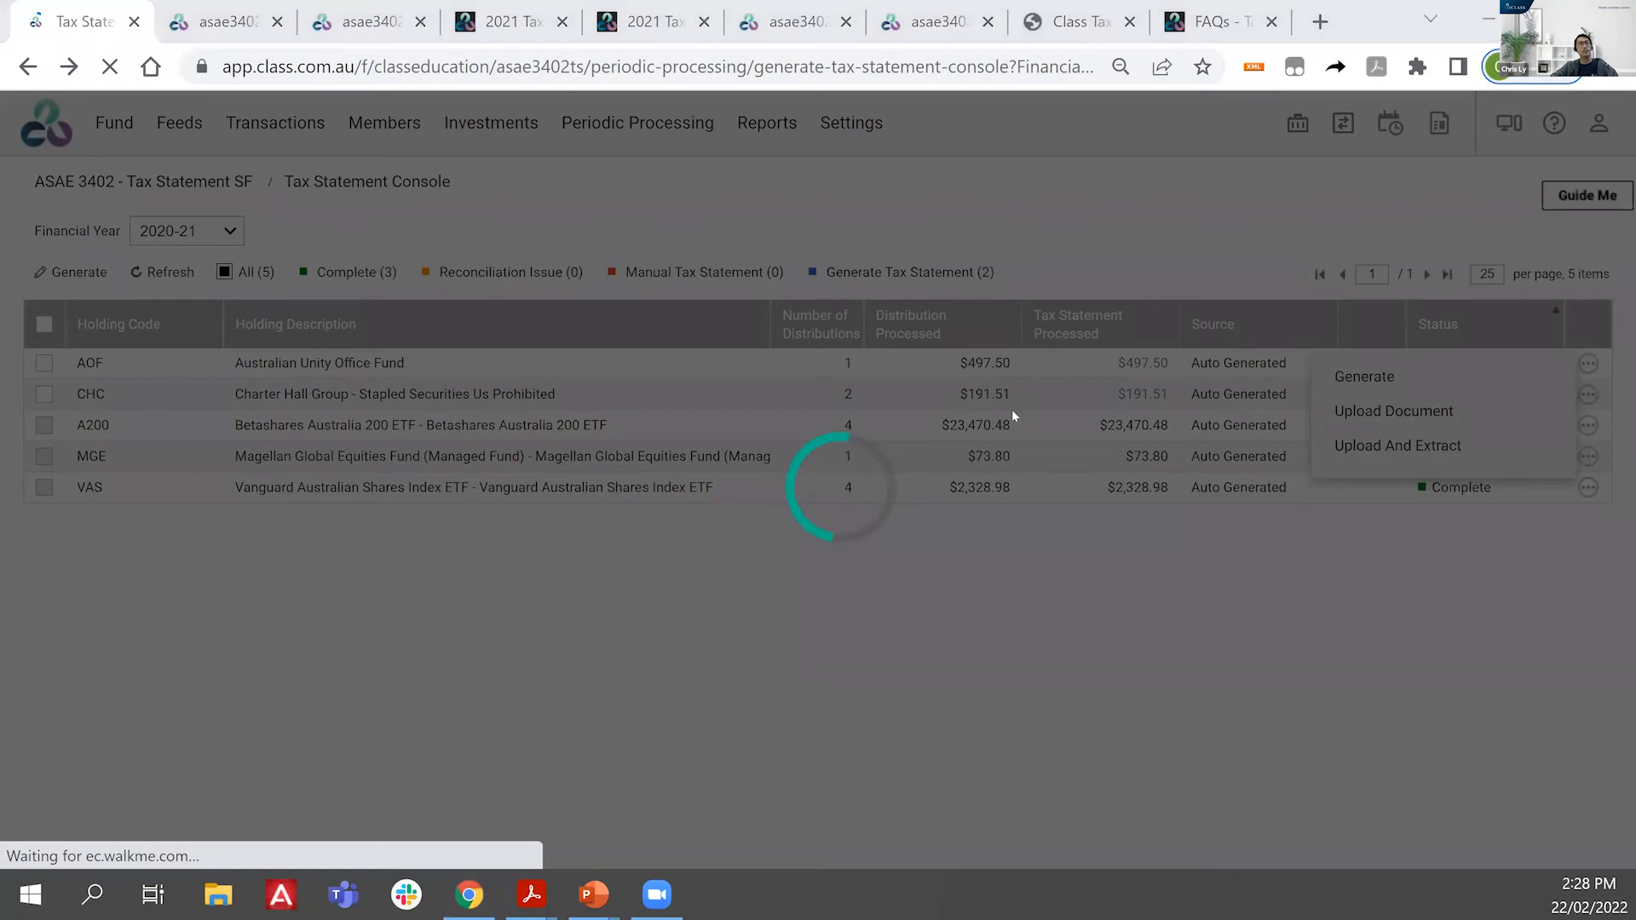
{"action": "key", "text": "alt+Tab"}
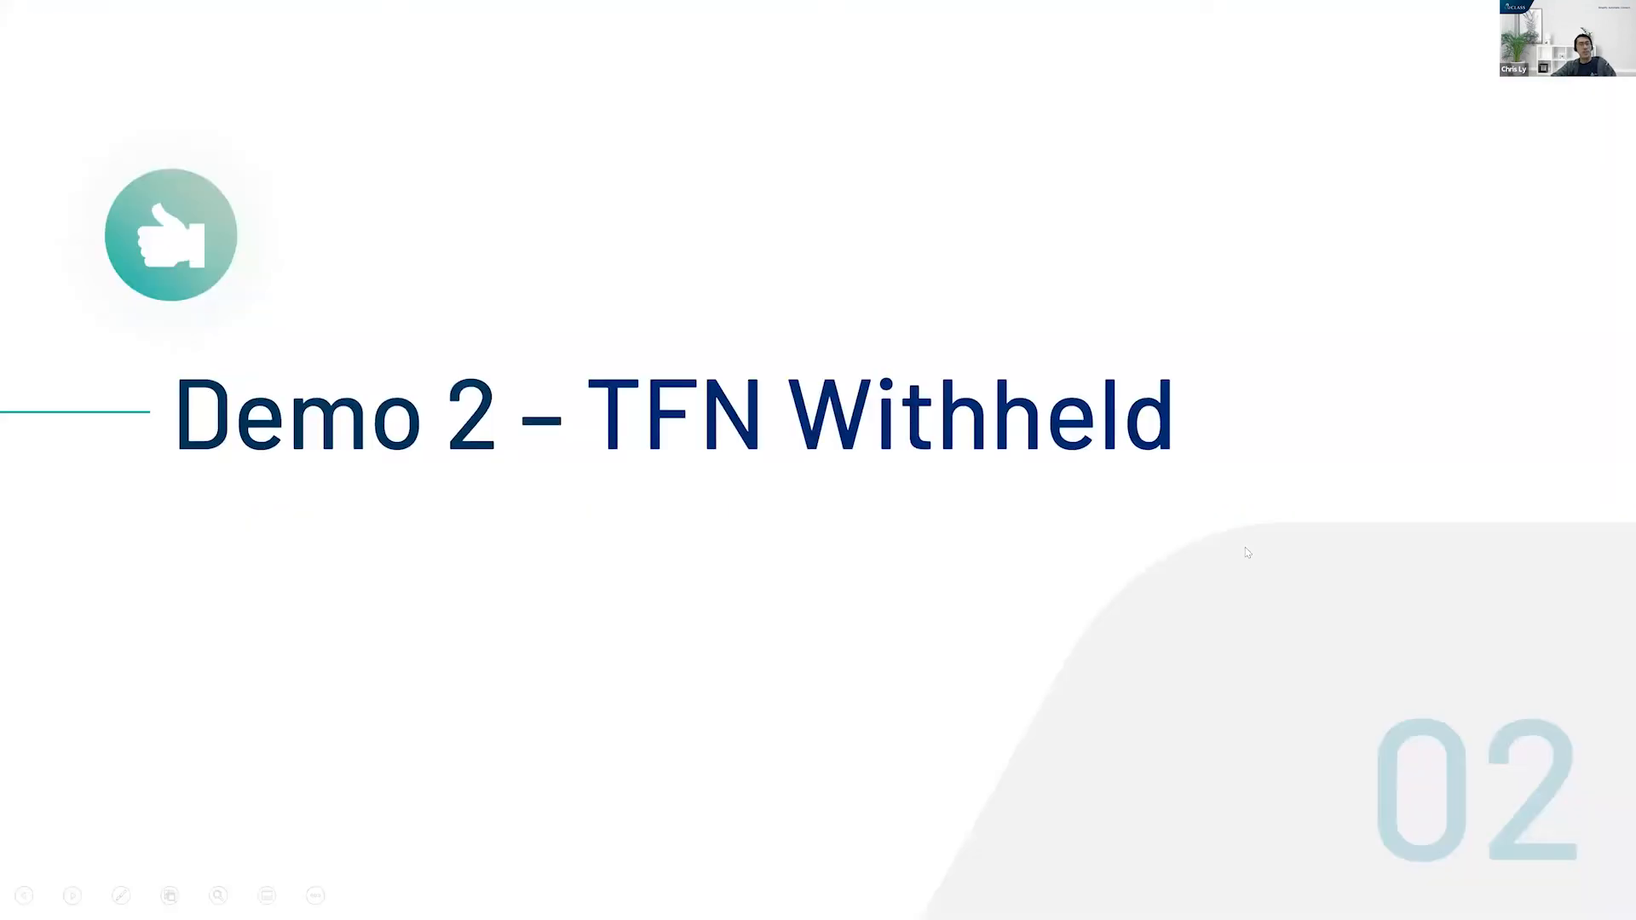
{"action": "key", "text": "Right"}
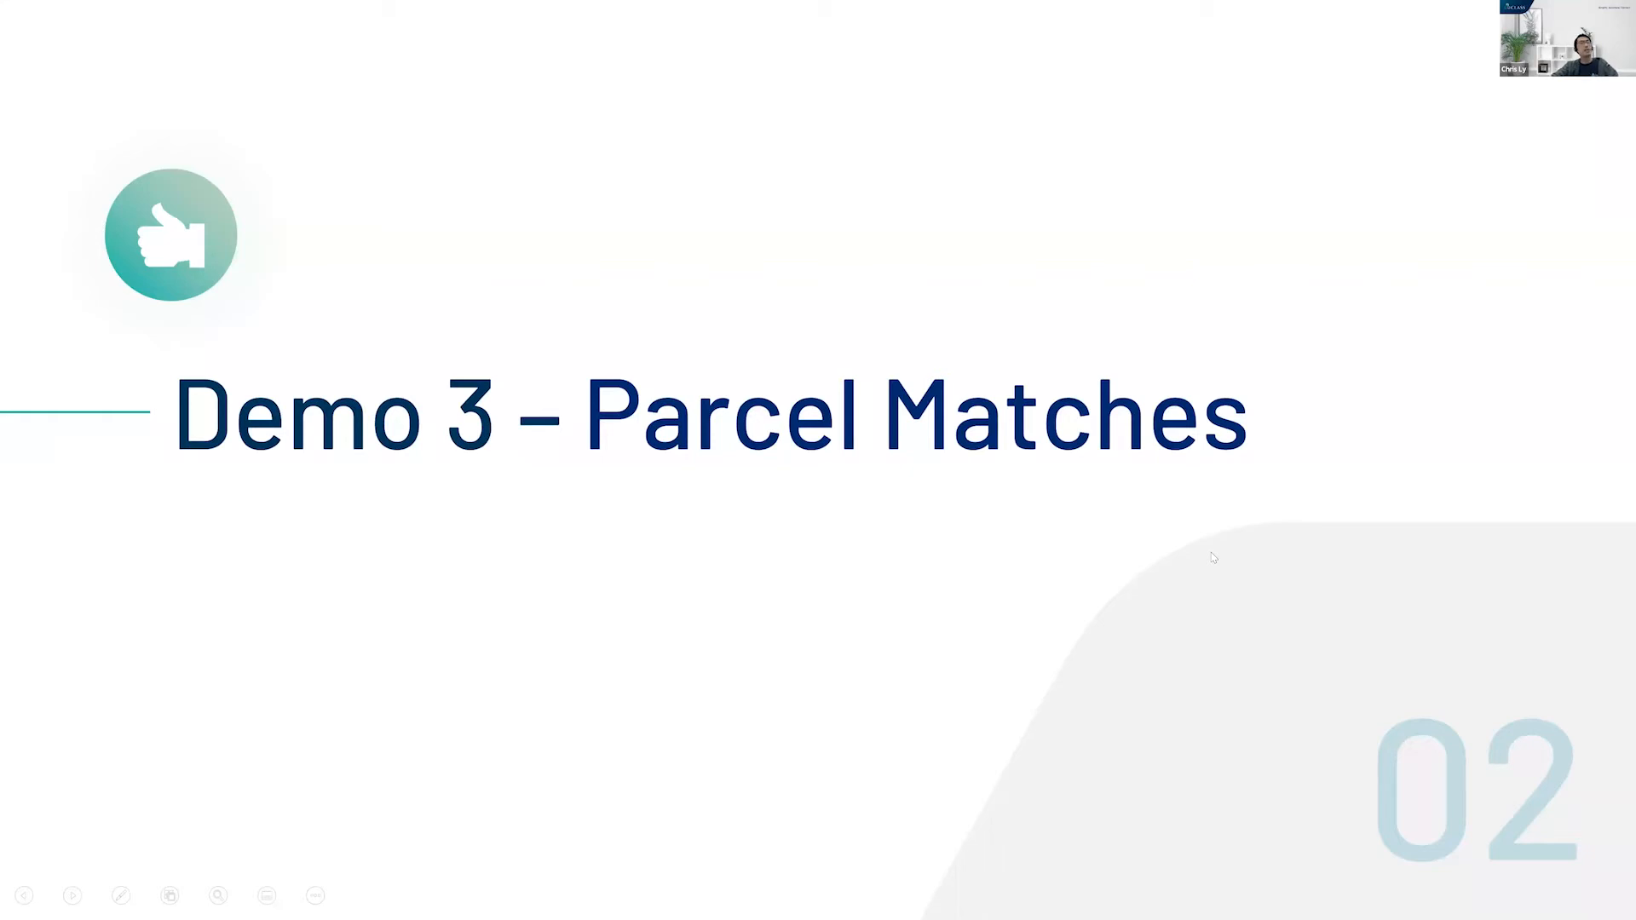
{"action": "key", "text": "alt+Tab"}
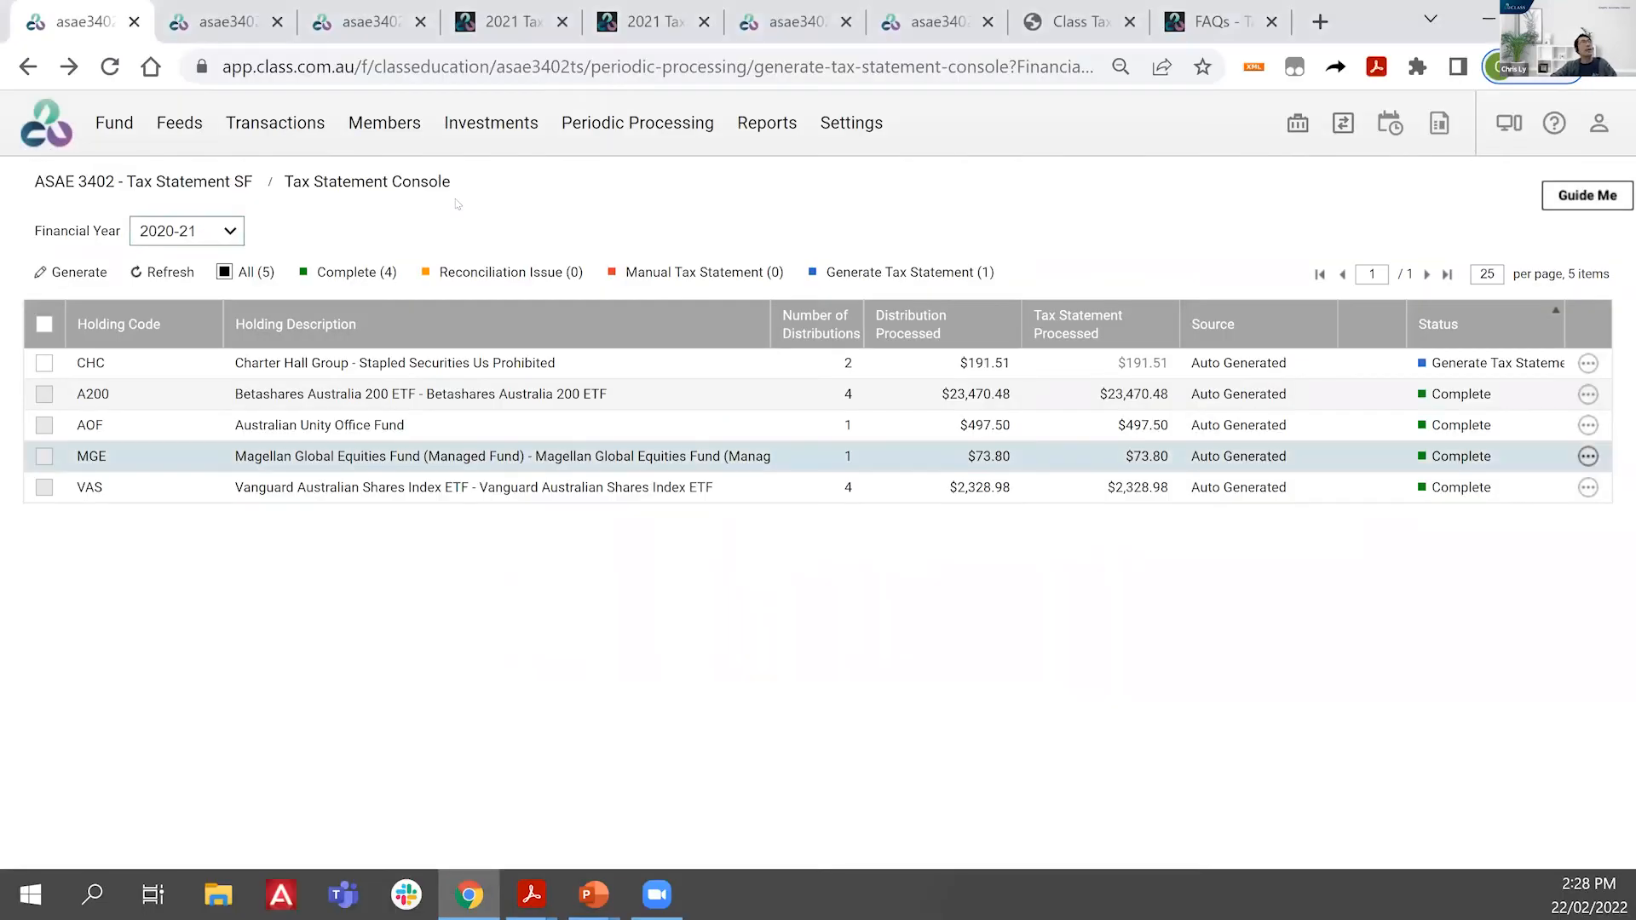
Step: Open the fund's period updates in a separate browser tab, and close the business events and transaction matching tabs
{"action": "left_click", "coordinate": [620, 133]}
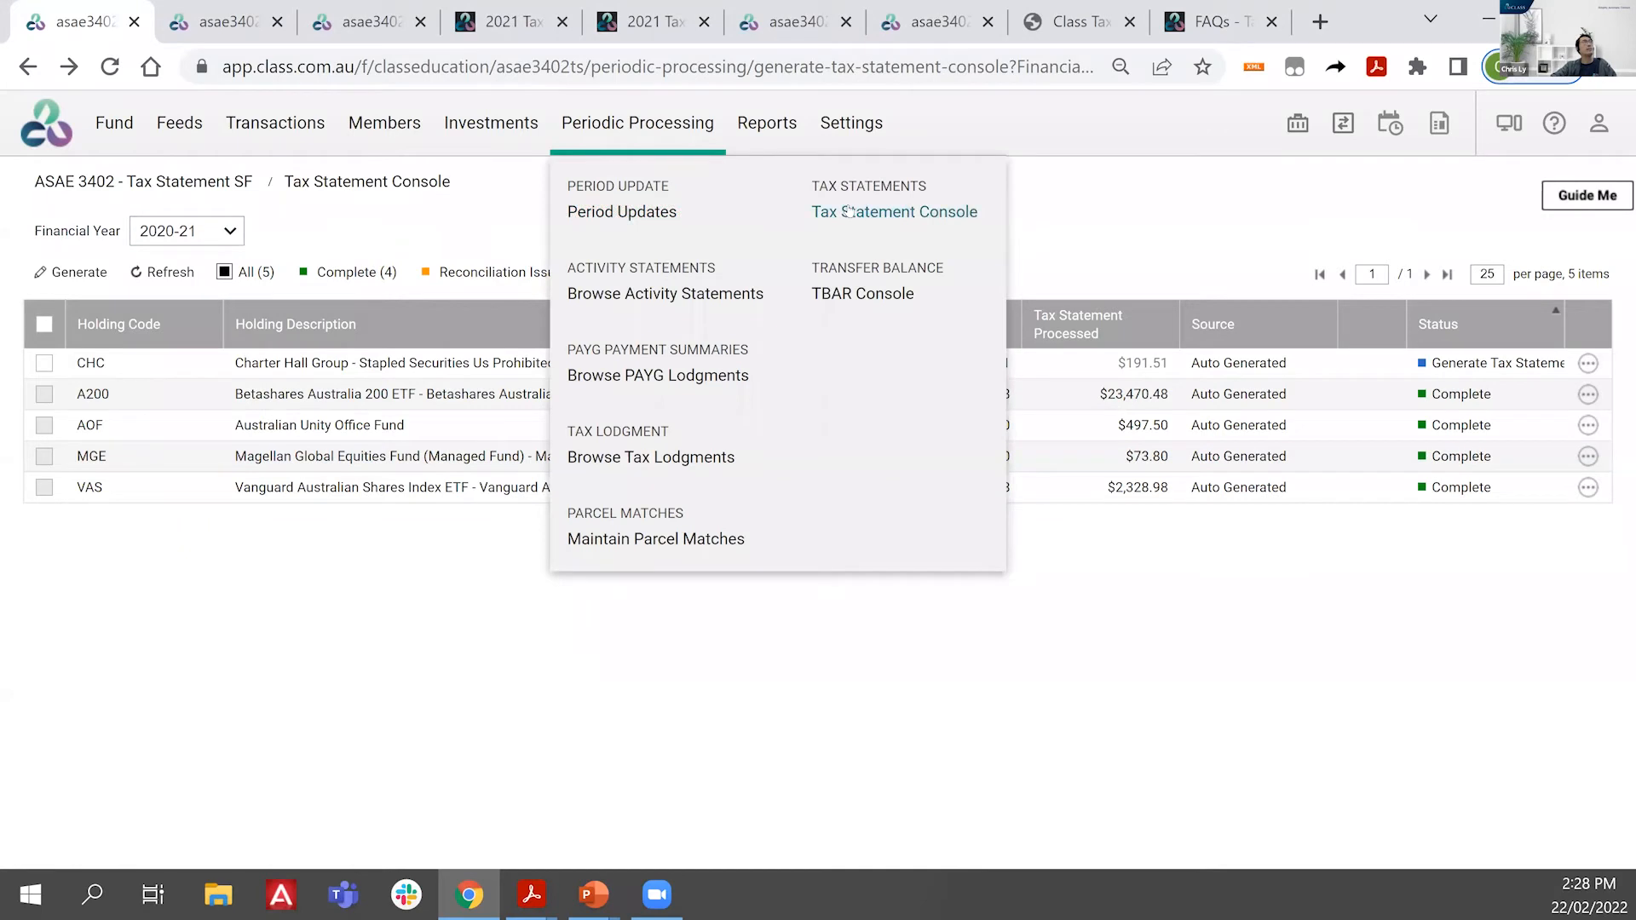
{"action": "middle_click", "coordinate": [649, 218]}
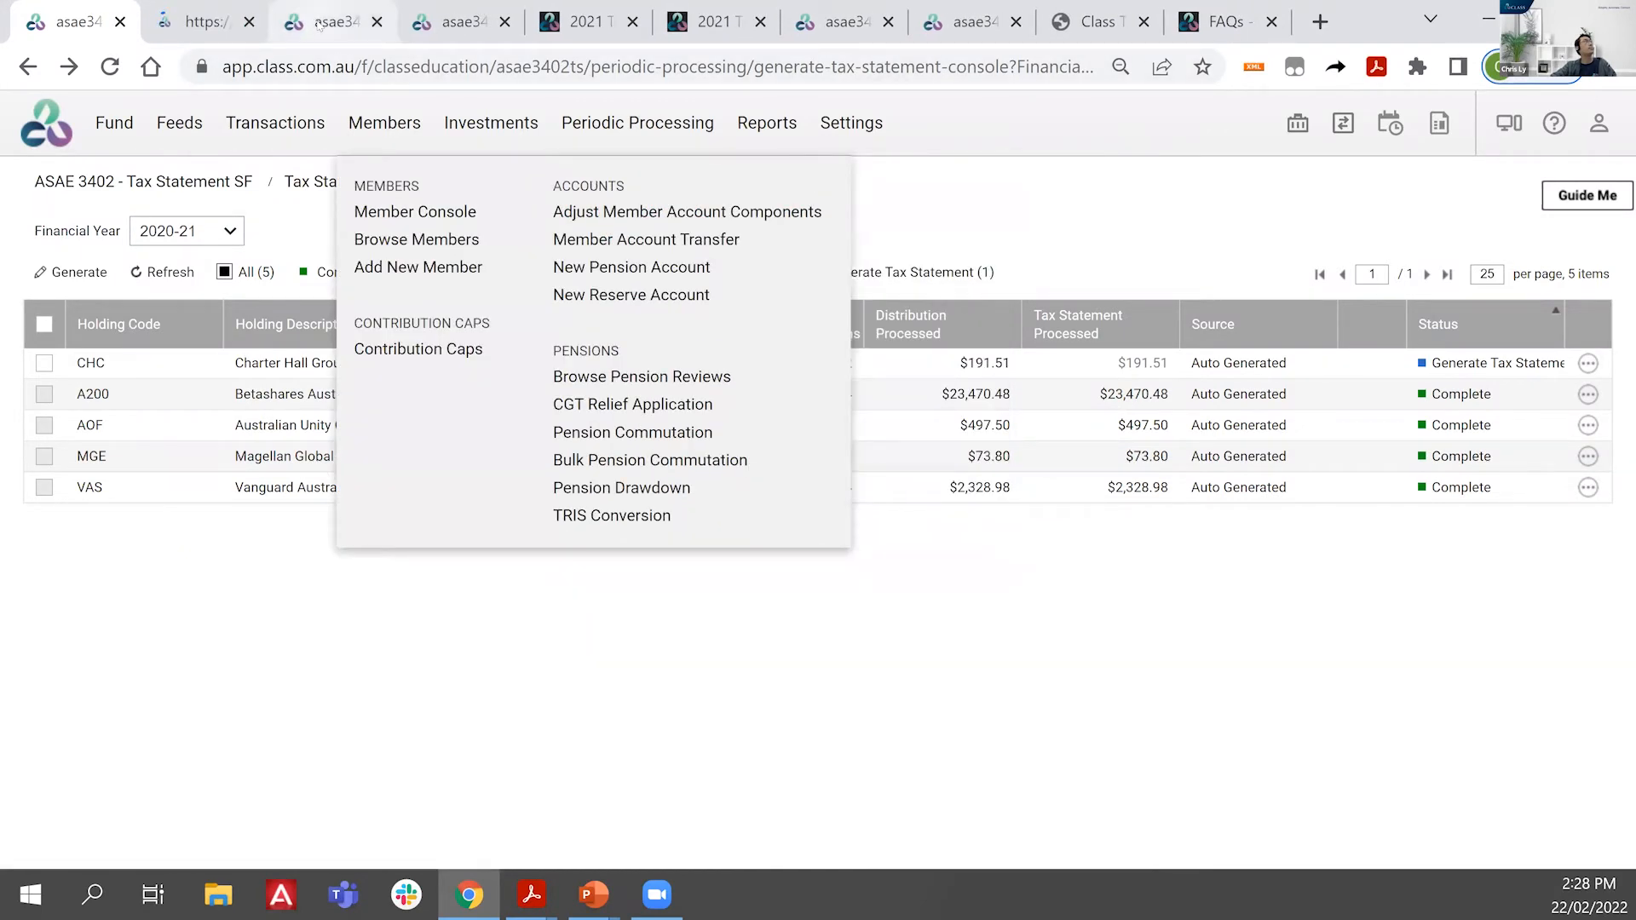
{"action": "middle_click", "coordinate": [318, 25]}
{"action": "middle_click", "coordinate": [337, 27]}
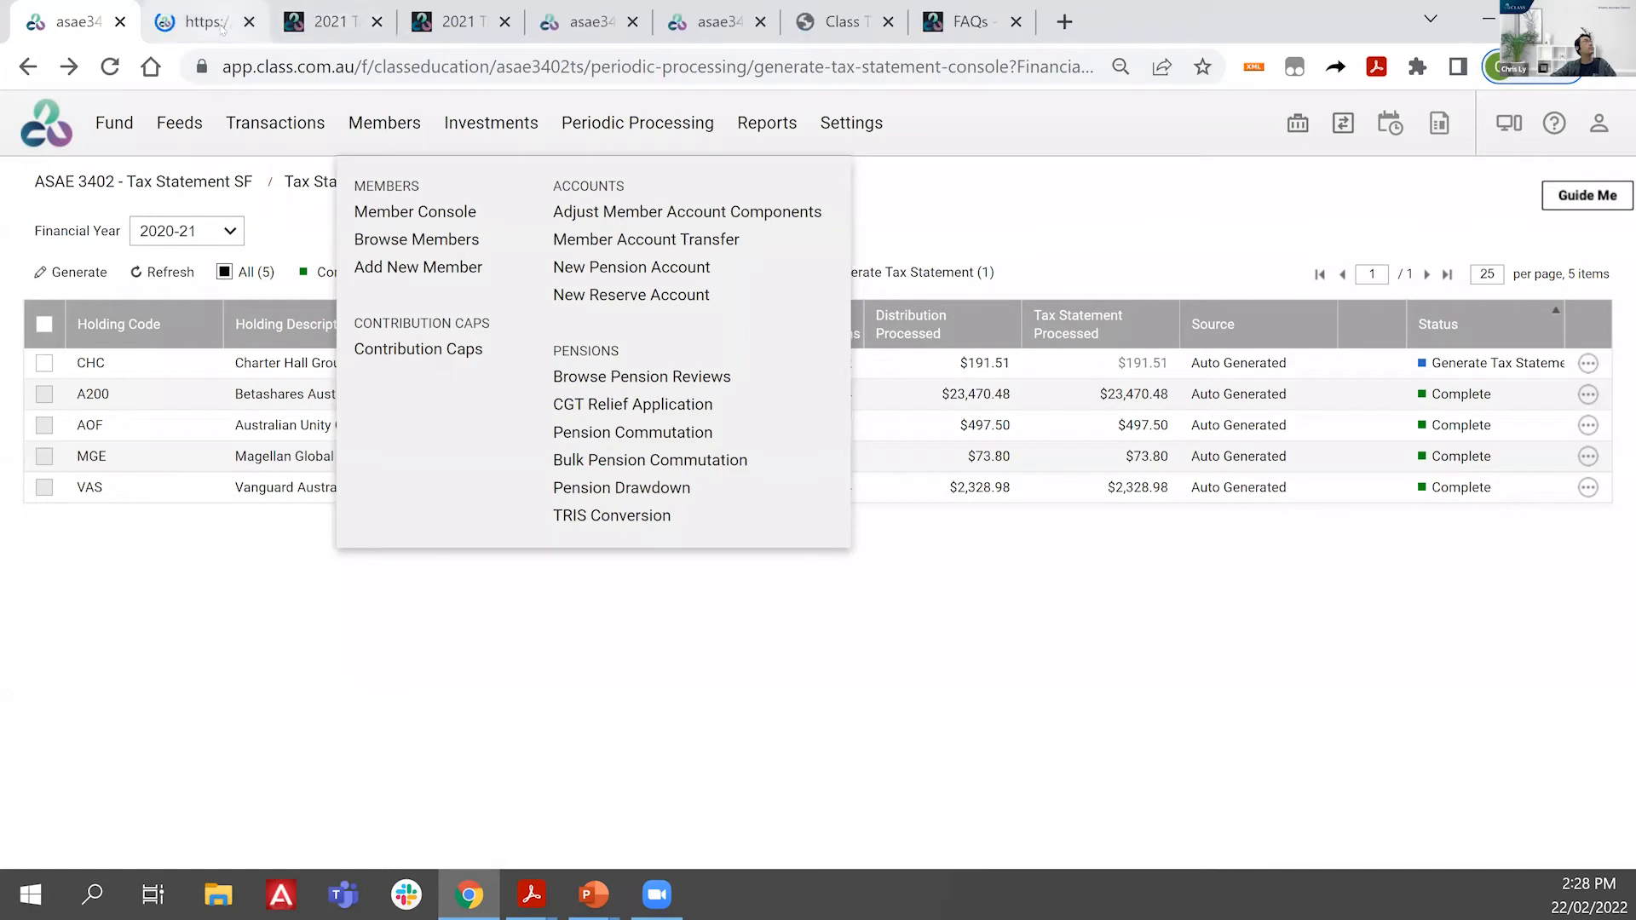
{"action": "key", "text": "ctrl+Tab"}
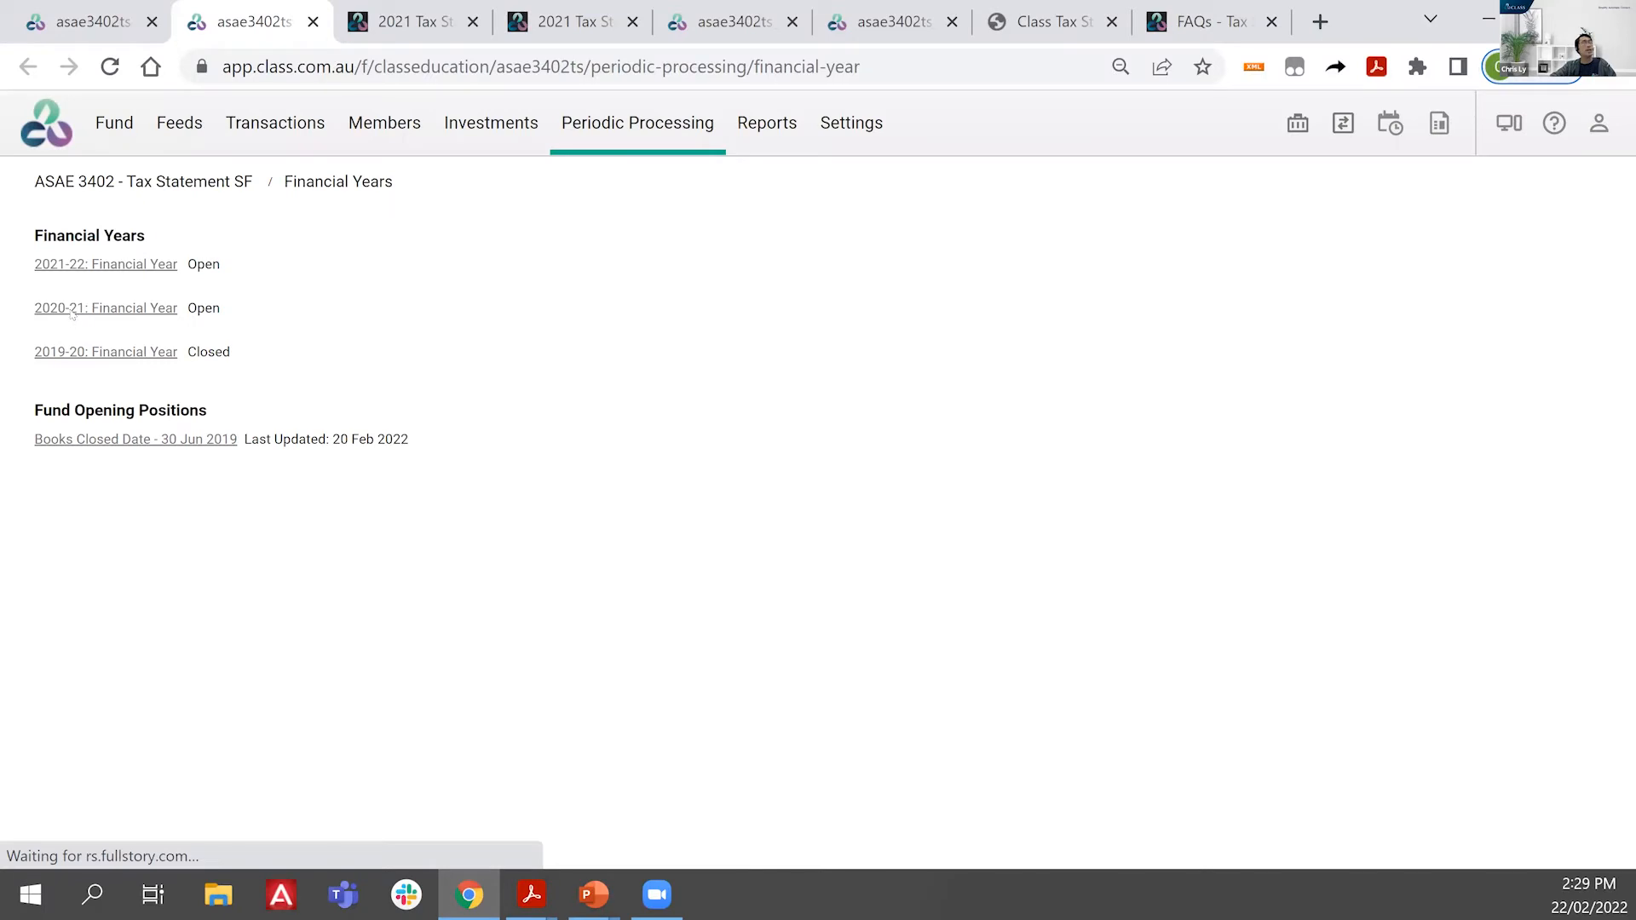
Step: Try to process a new period update for the 2020-21 financial year with the period ending 30/06/2021
{"action": "left_click", "coordinate": [121, 308]}
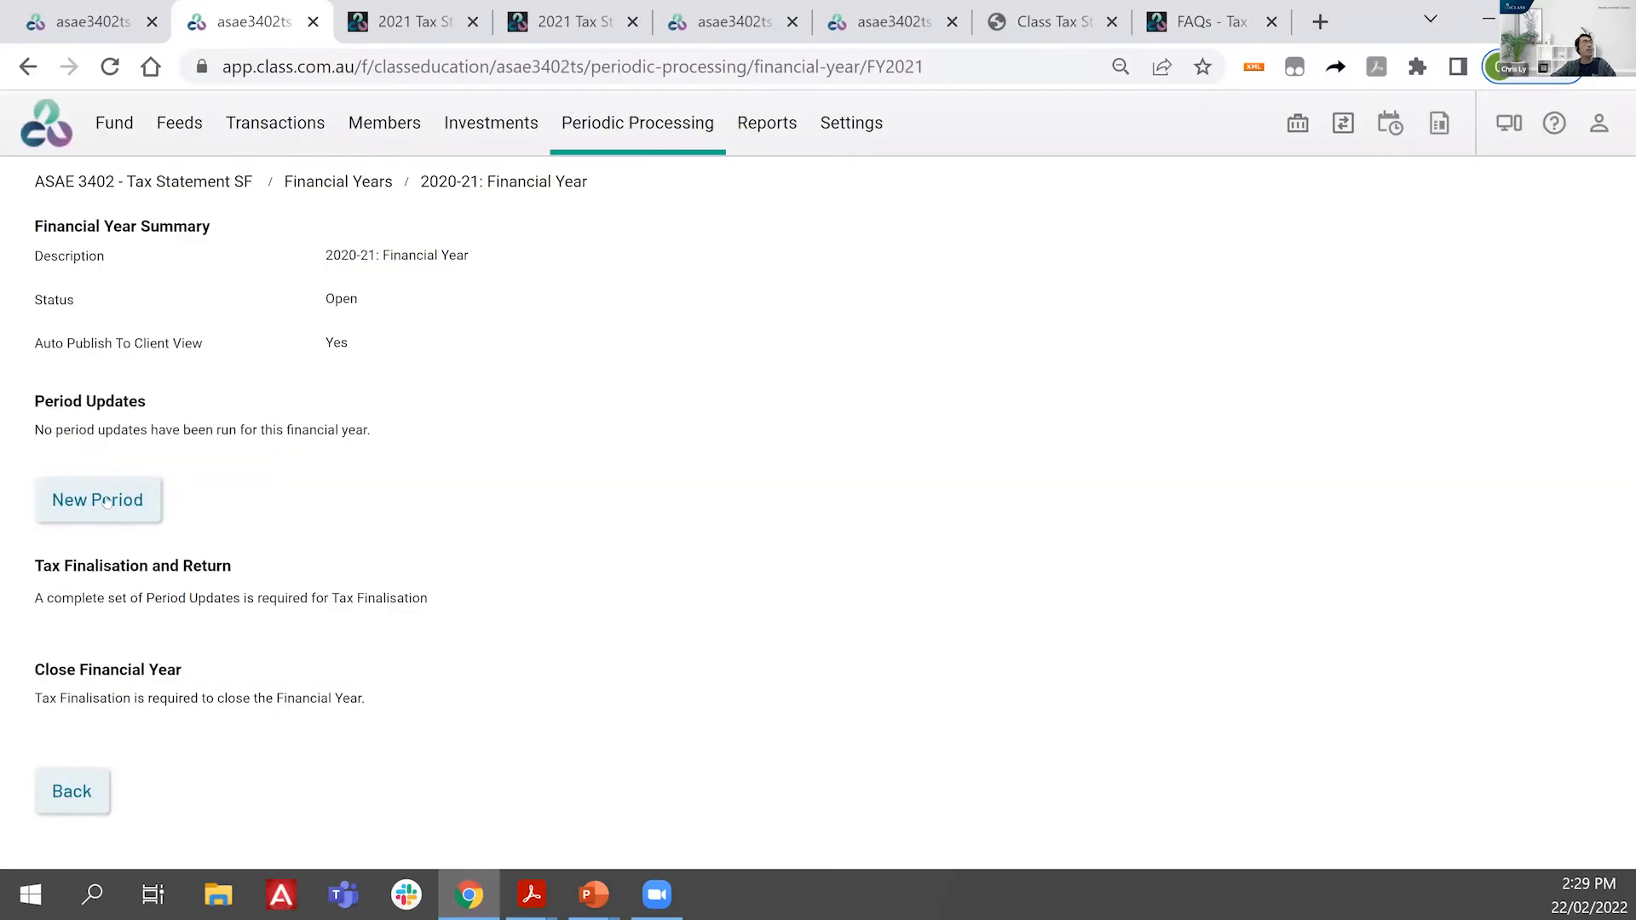
{"action": "left_click", "coordinate": [137, 489]}
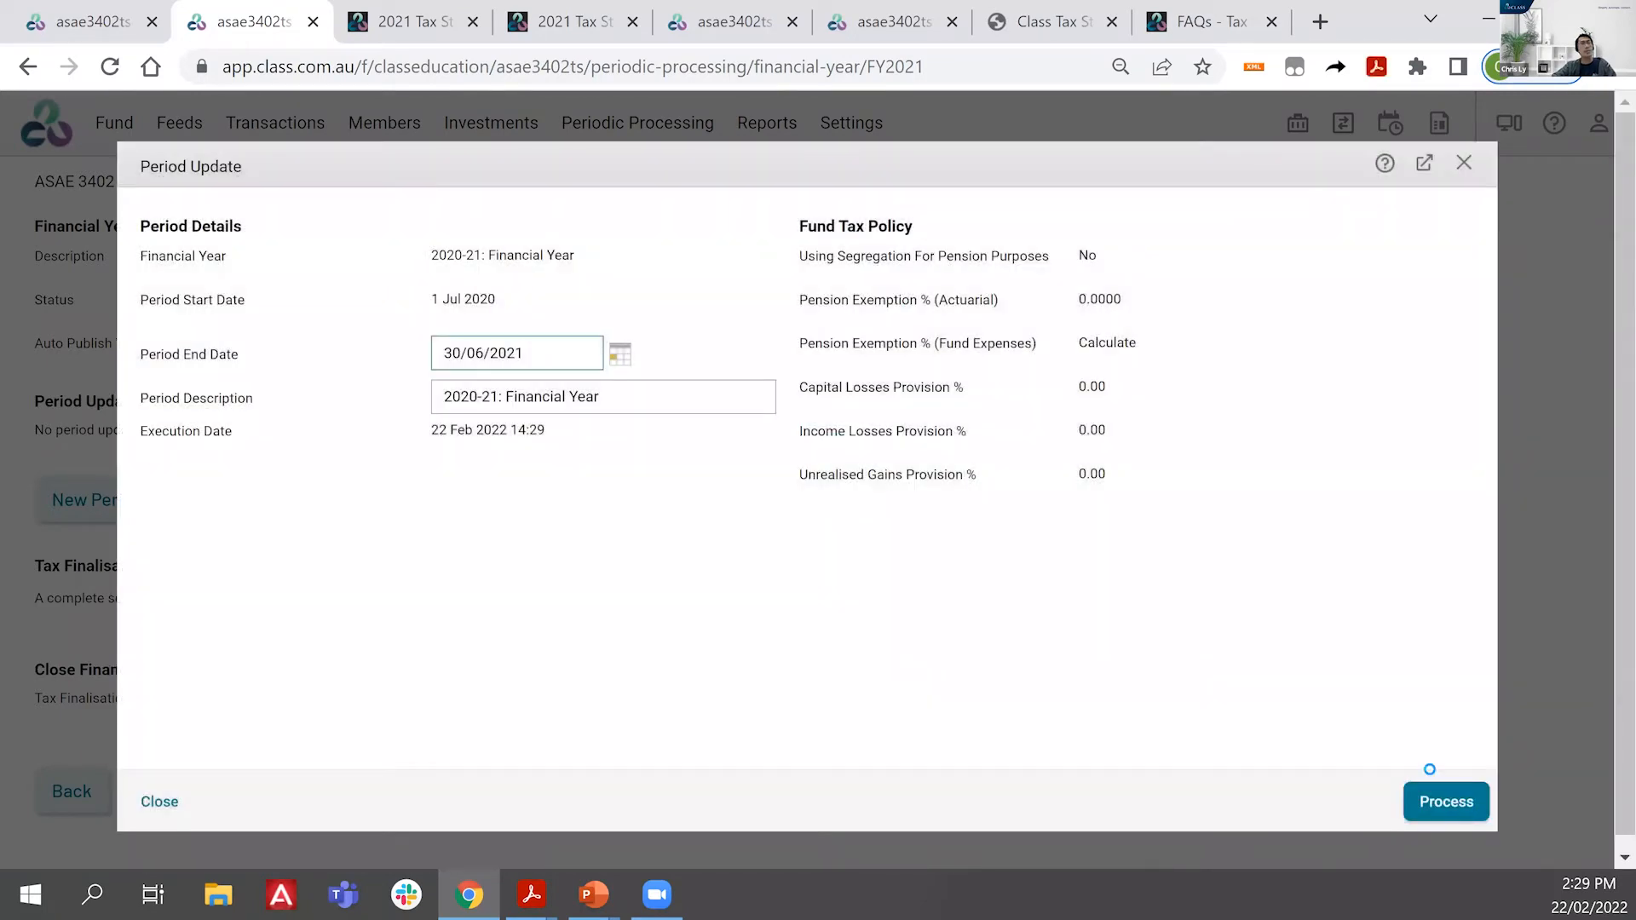
{"action": "left_click", "coordinate": [1434, 791]}
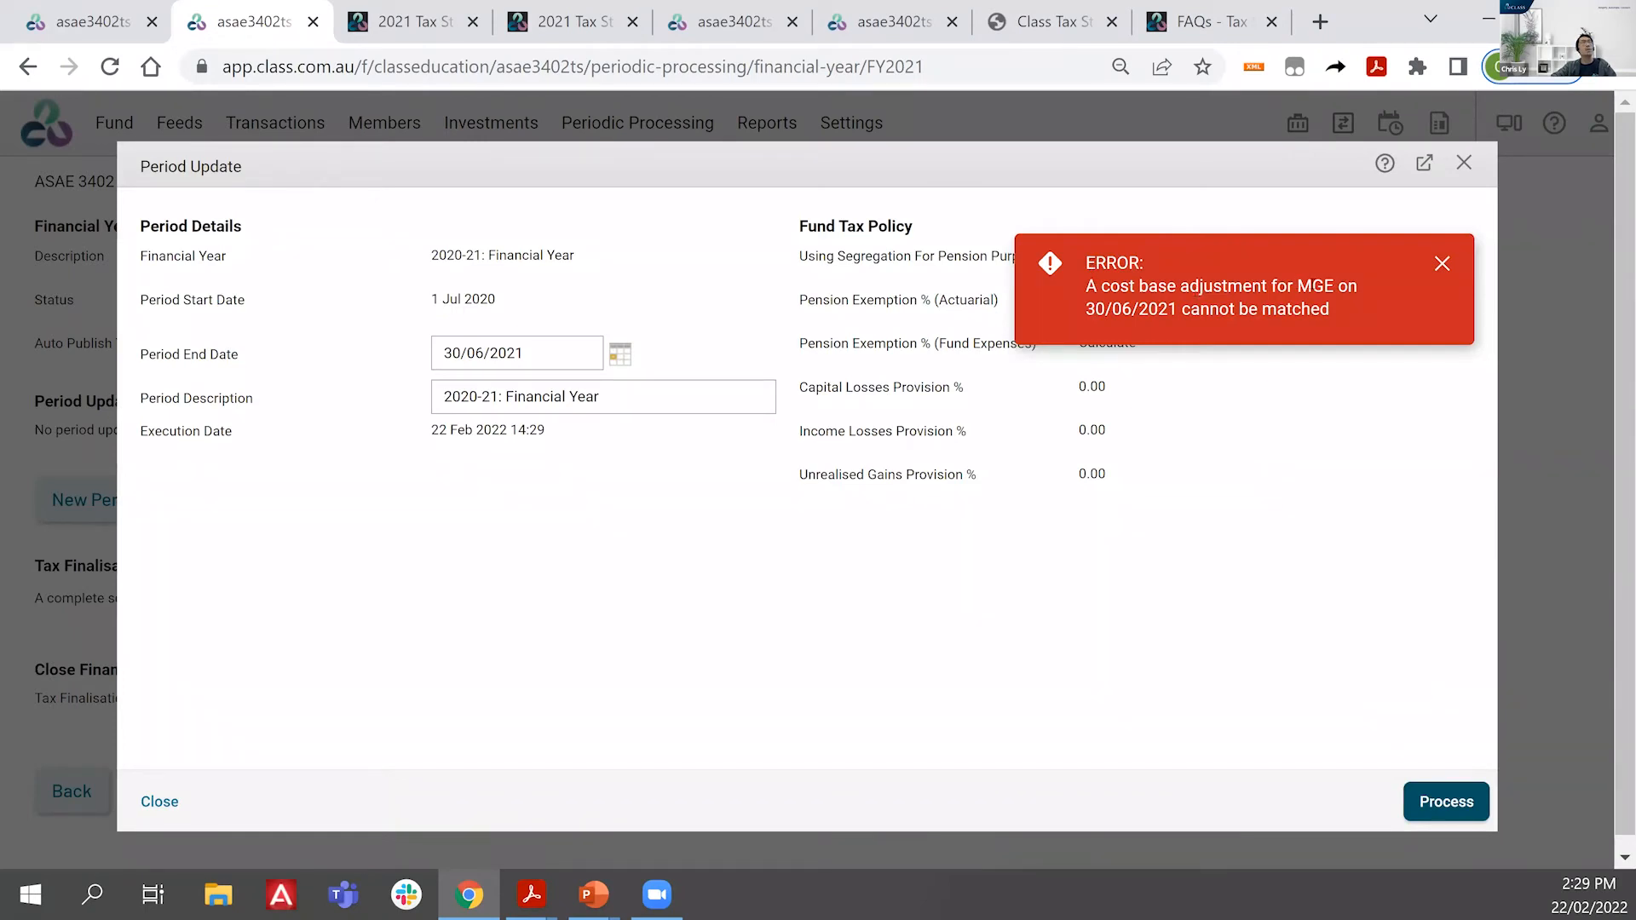
{"action": "left_click_drag", "start_coordinate": [1299, 288], "coordinate": [1320, 293]}
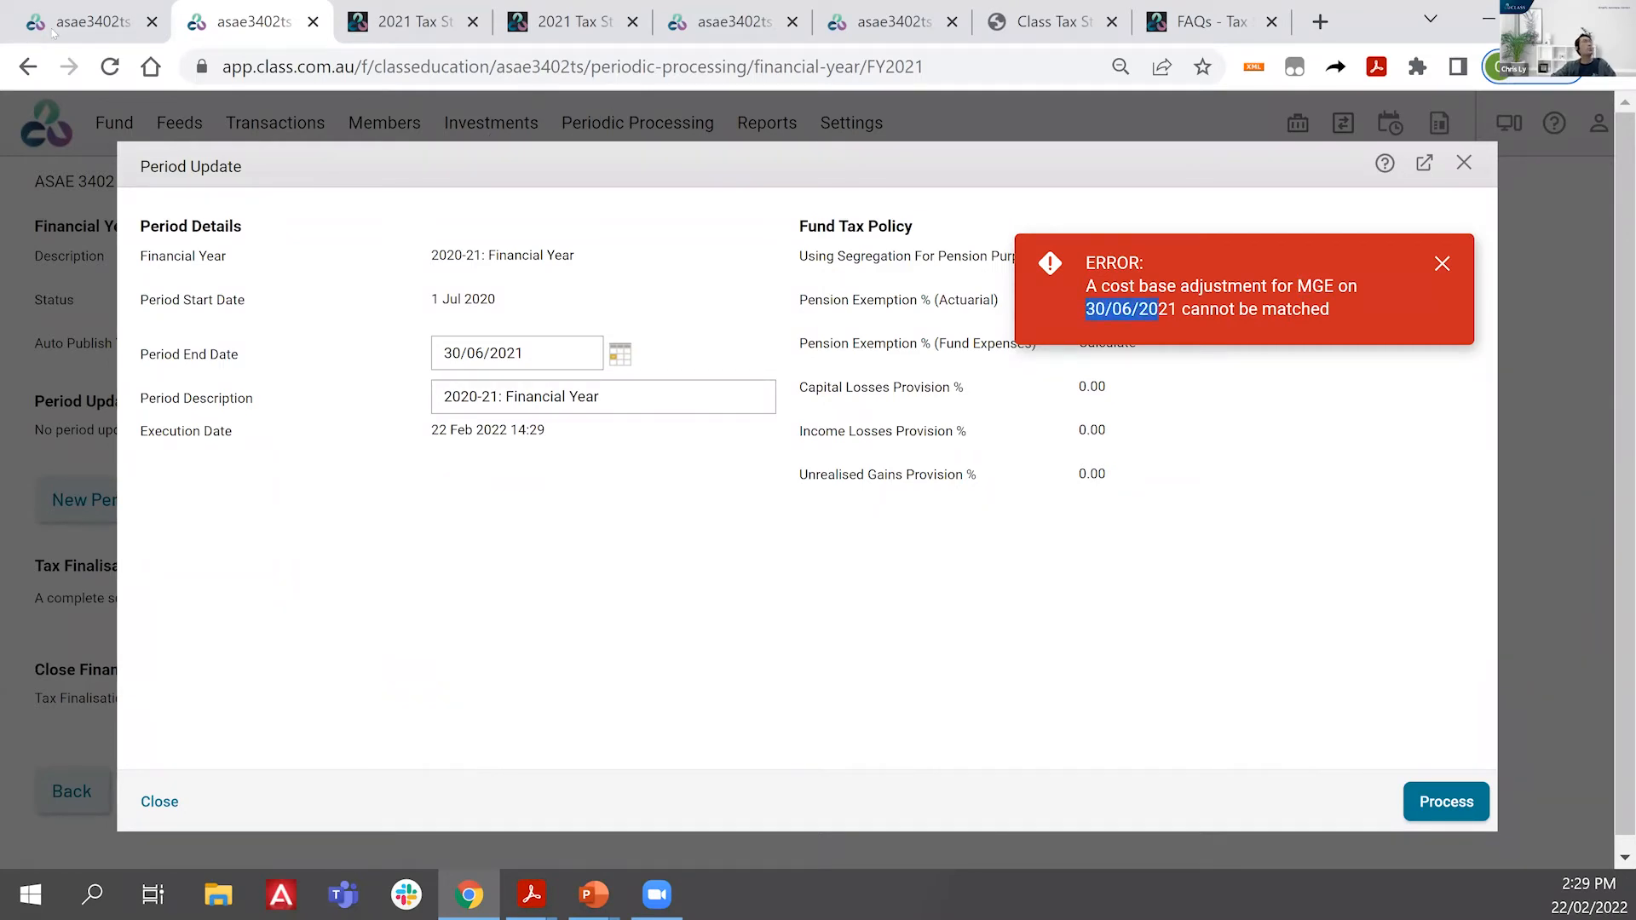
Step: Open the parcel match maintenance page in a separate browser tab and display the MGE holding's parcels
{"action": "left_click", "coordinate": [93, 23]}
{"action": "mouse_move", "coordinate": [658, 133]}
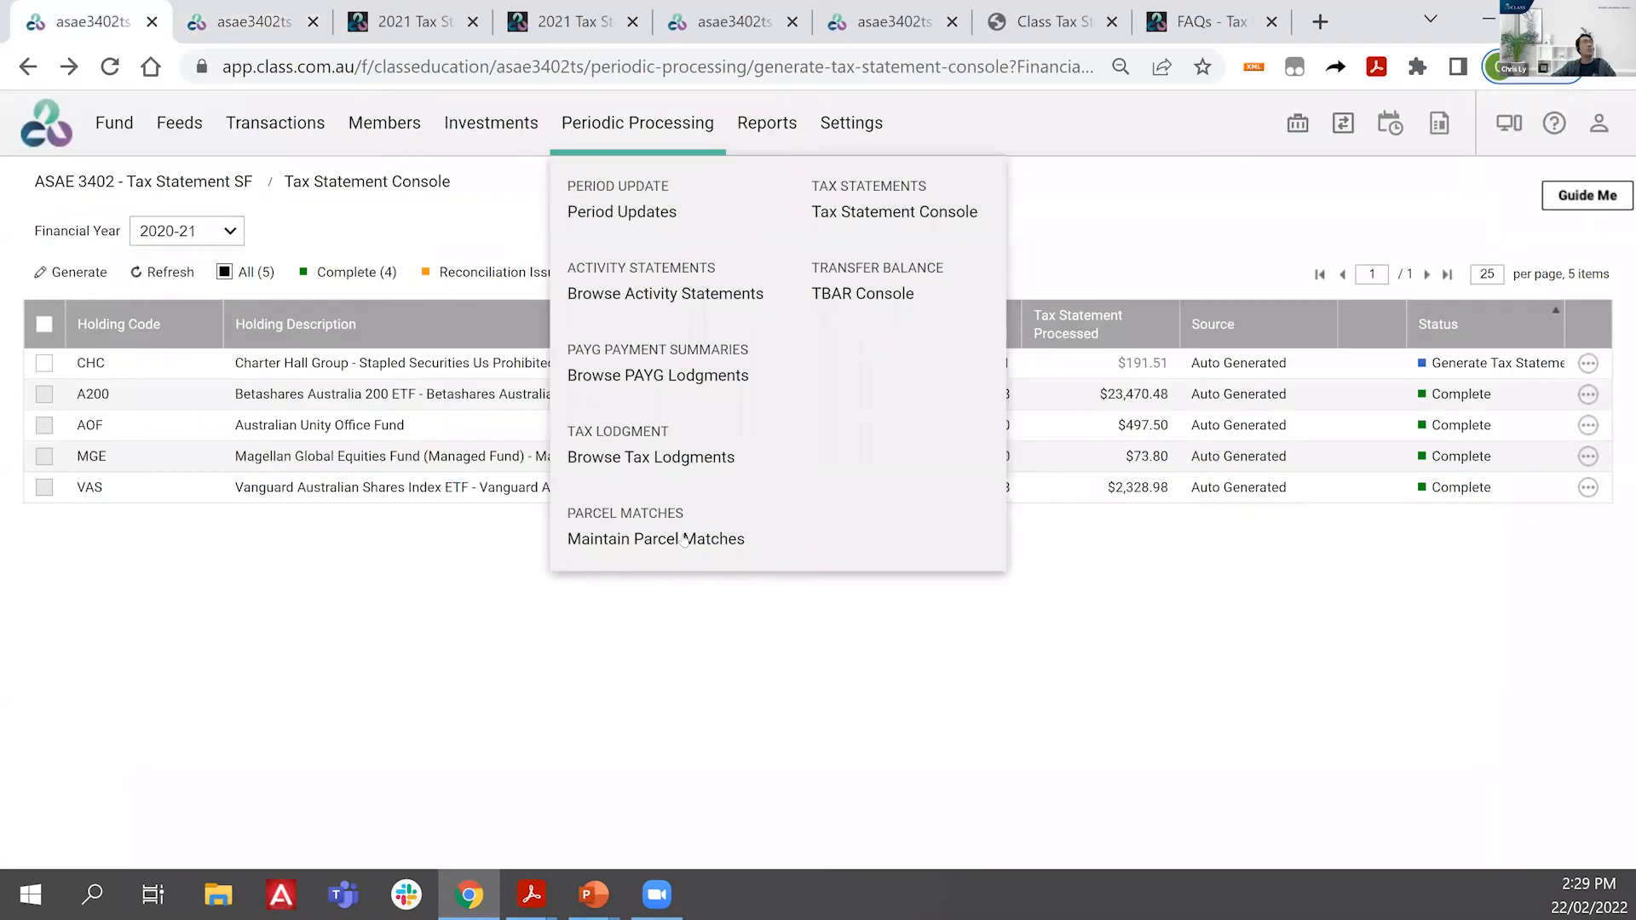
{"action": "middle_click", "coordinate": [684, 539]}
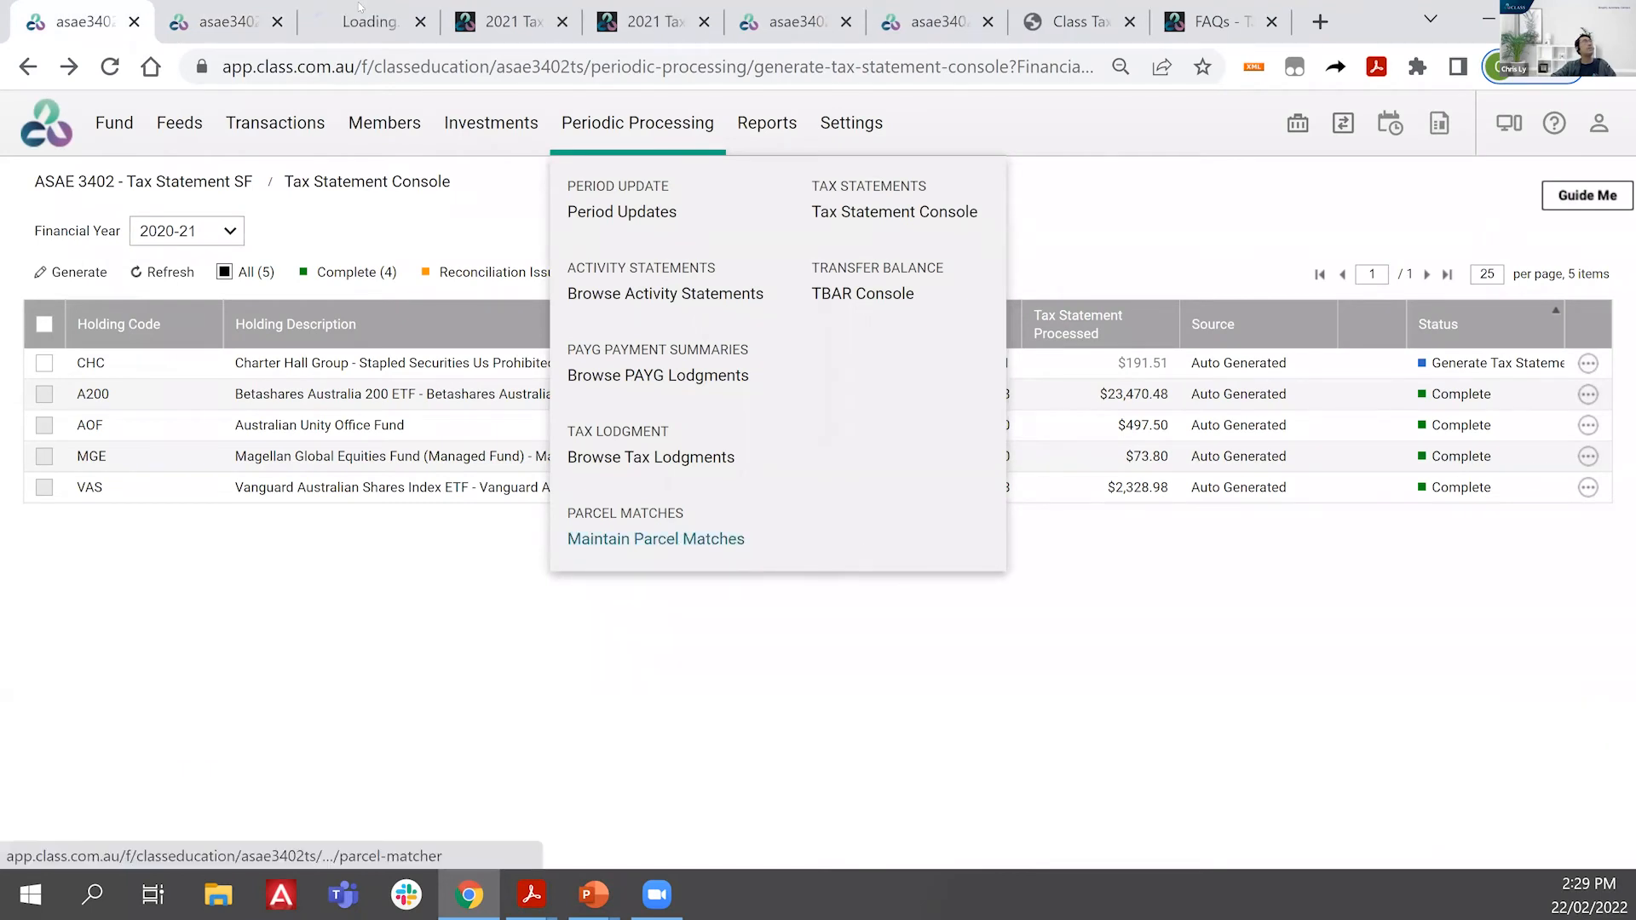
{"action": "key", "text": "ctrl+3"}
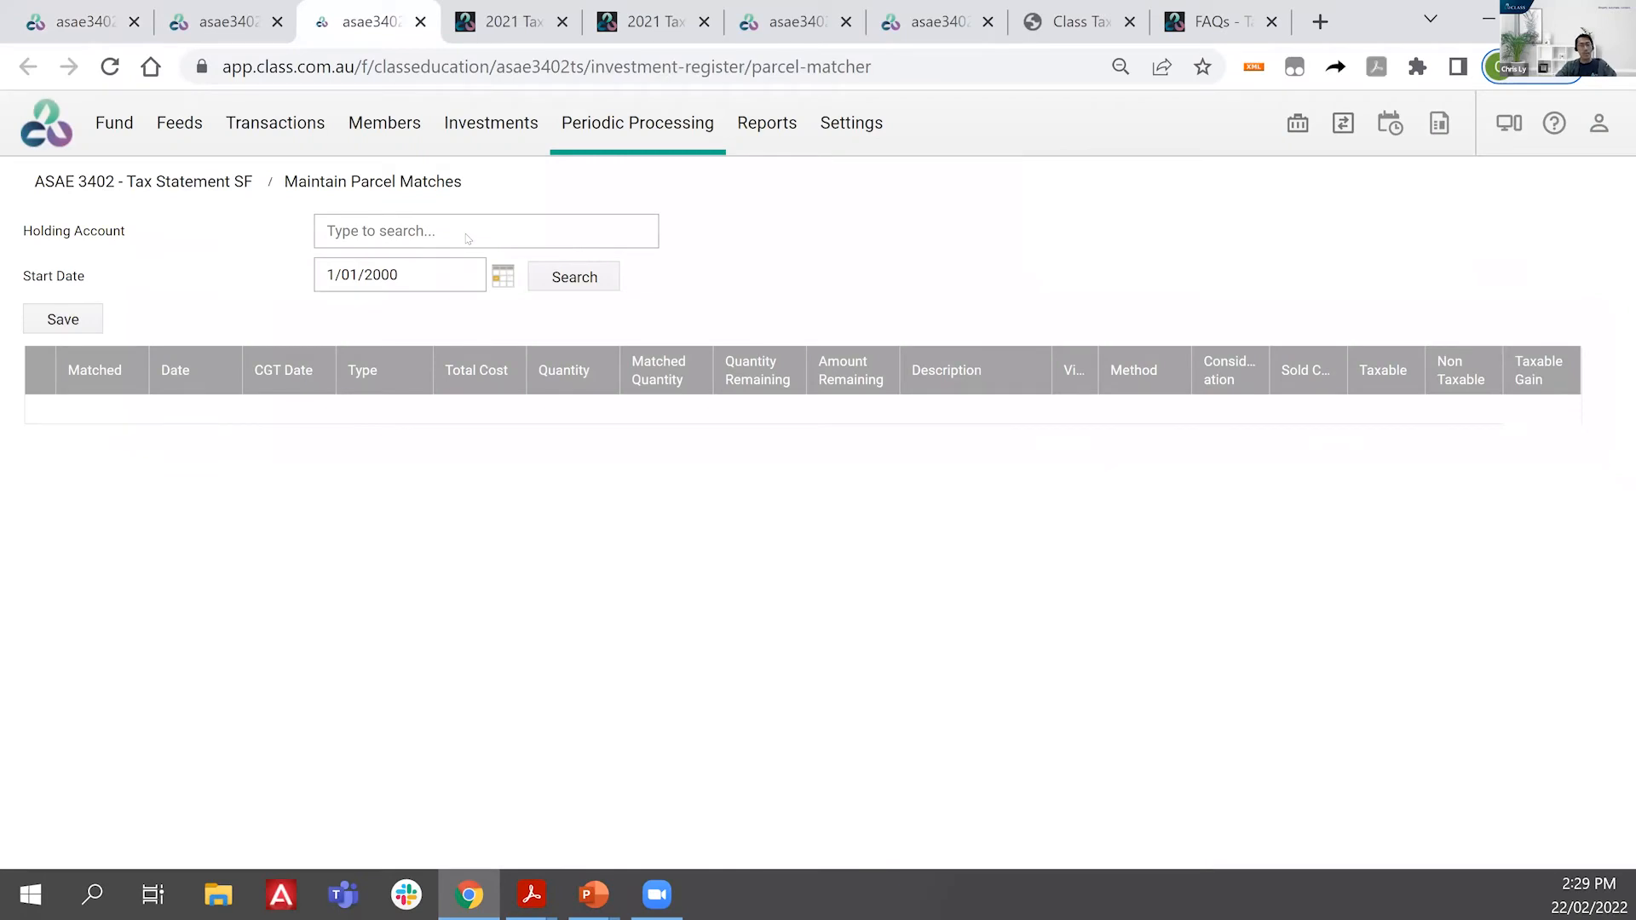
{"action": "left_click", "coordinate": [466, 233]}
{"action": "type", "text": "M"}
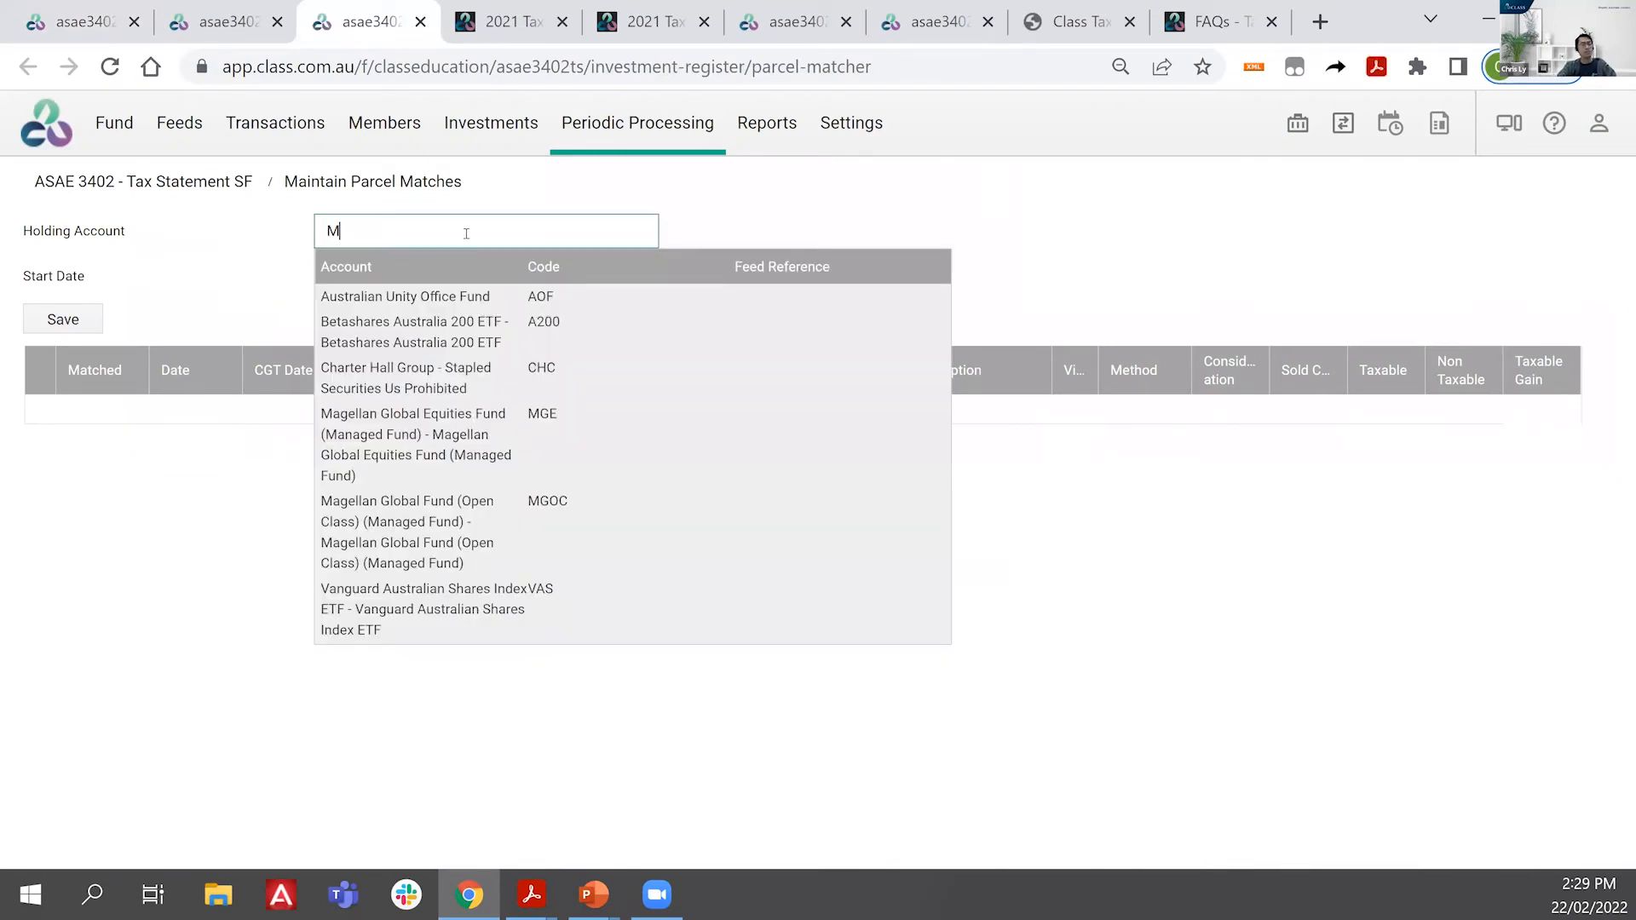
{"action": "type", "text": "GE"}
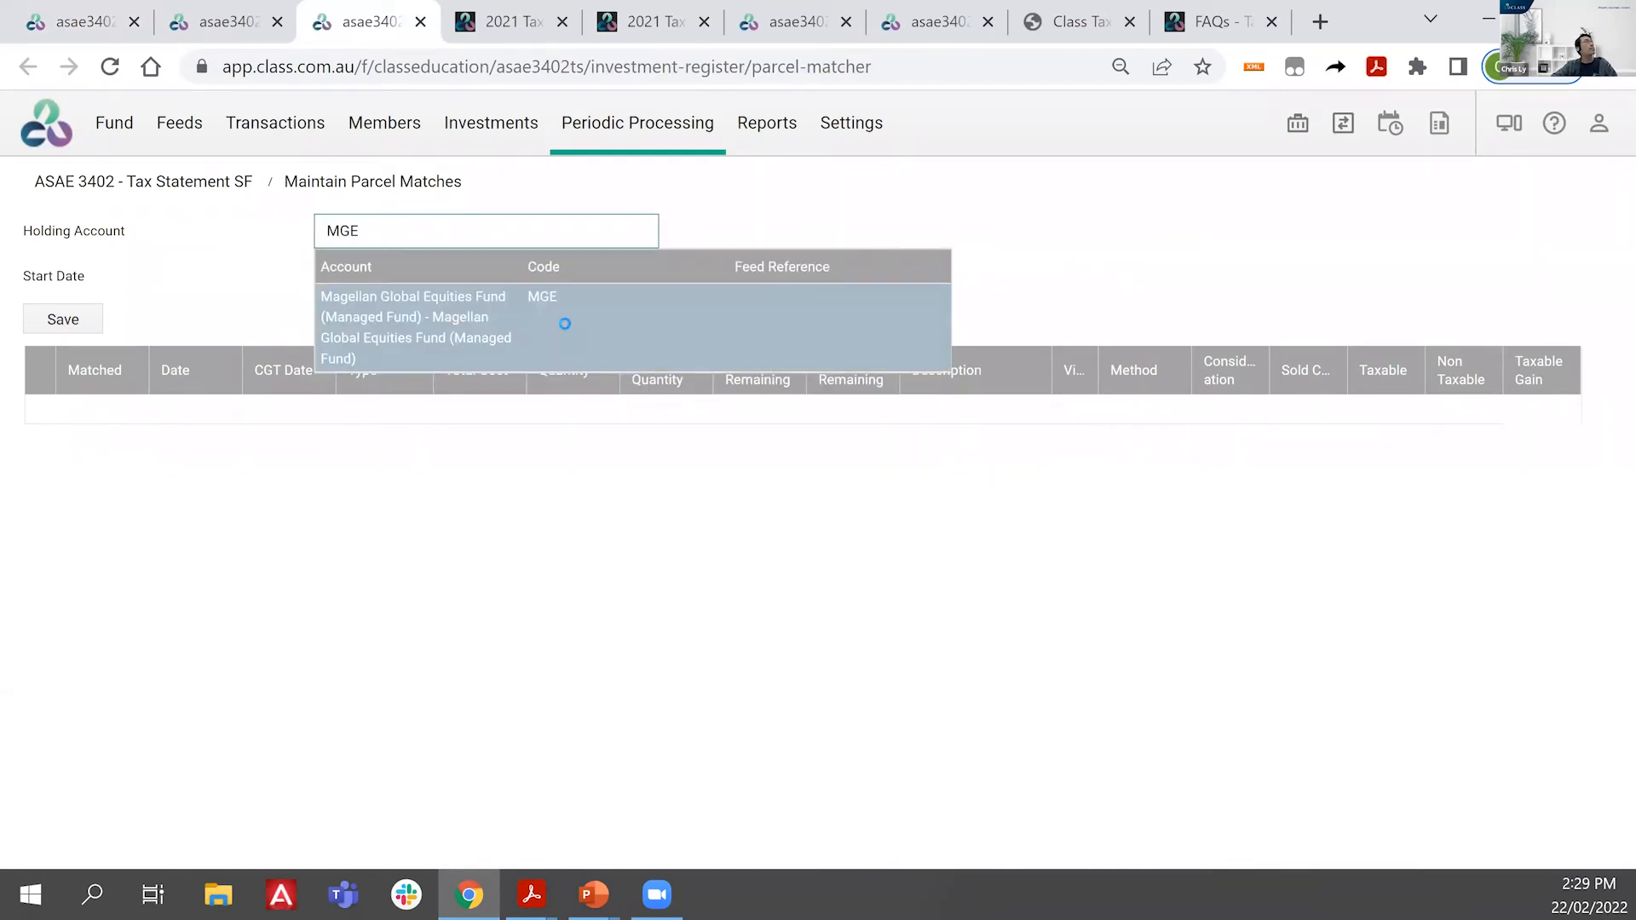
{"action": "key", "text": "Return"}
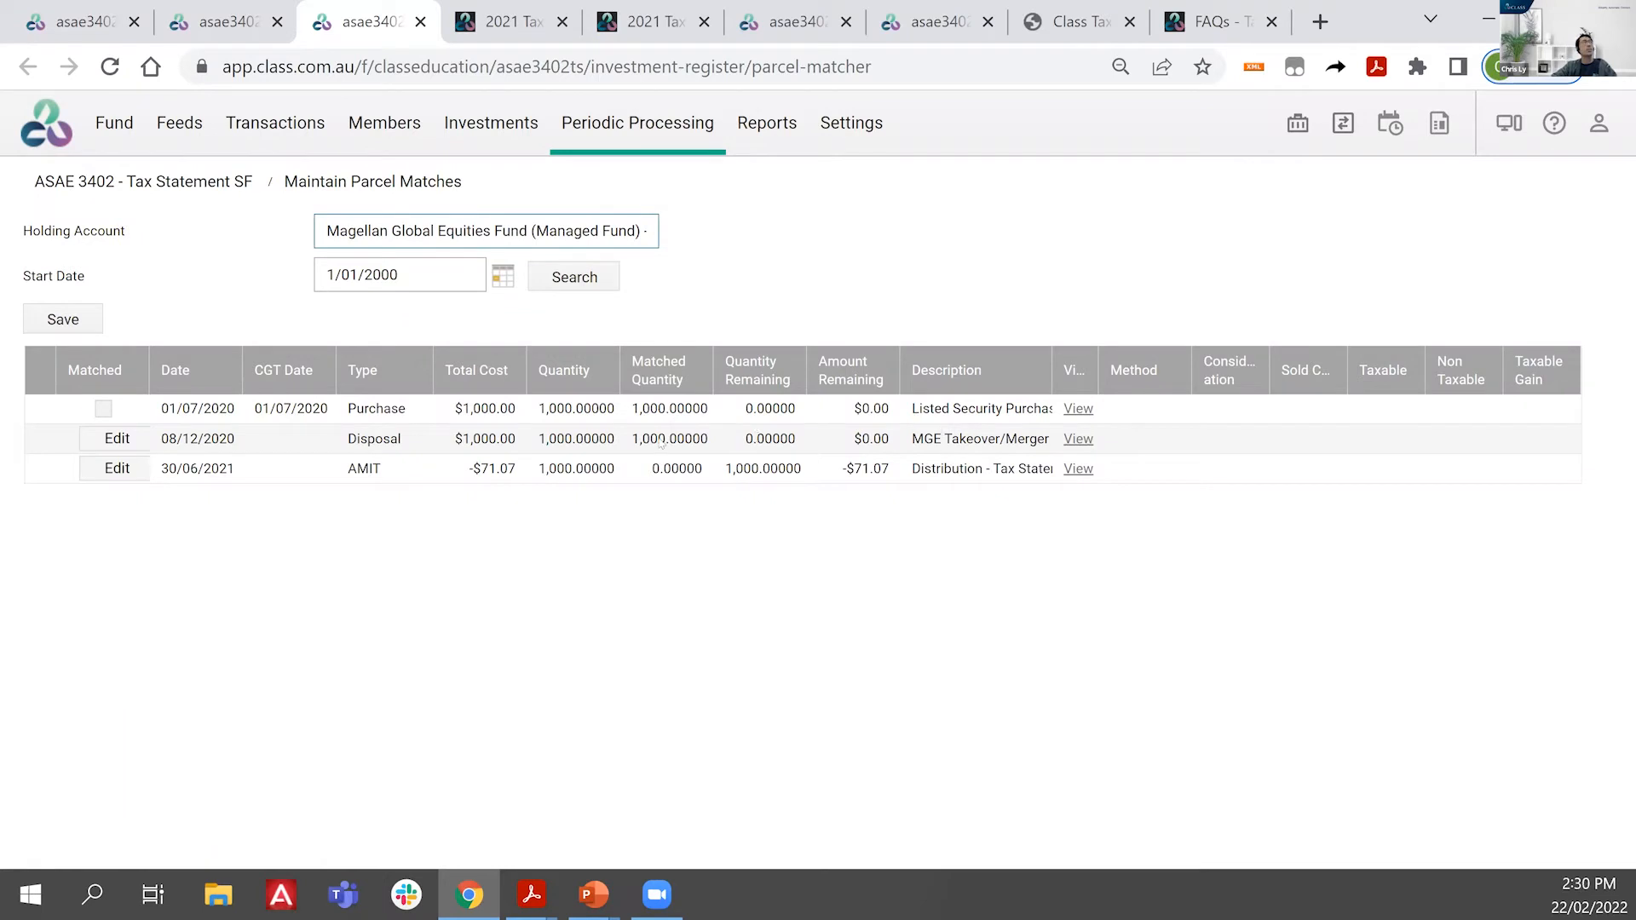
Step: Examine the MGE Takeover/Merger disposal dated 08/12/2020 and the AMIT entry dated 30/06/2021 in the parcel matches
{"action": "left_click_drag", "start_coordinate": [162, 439], "coordinate": [239, 440]}
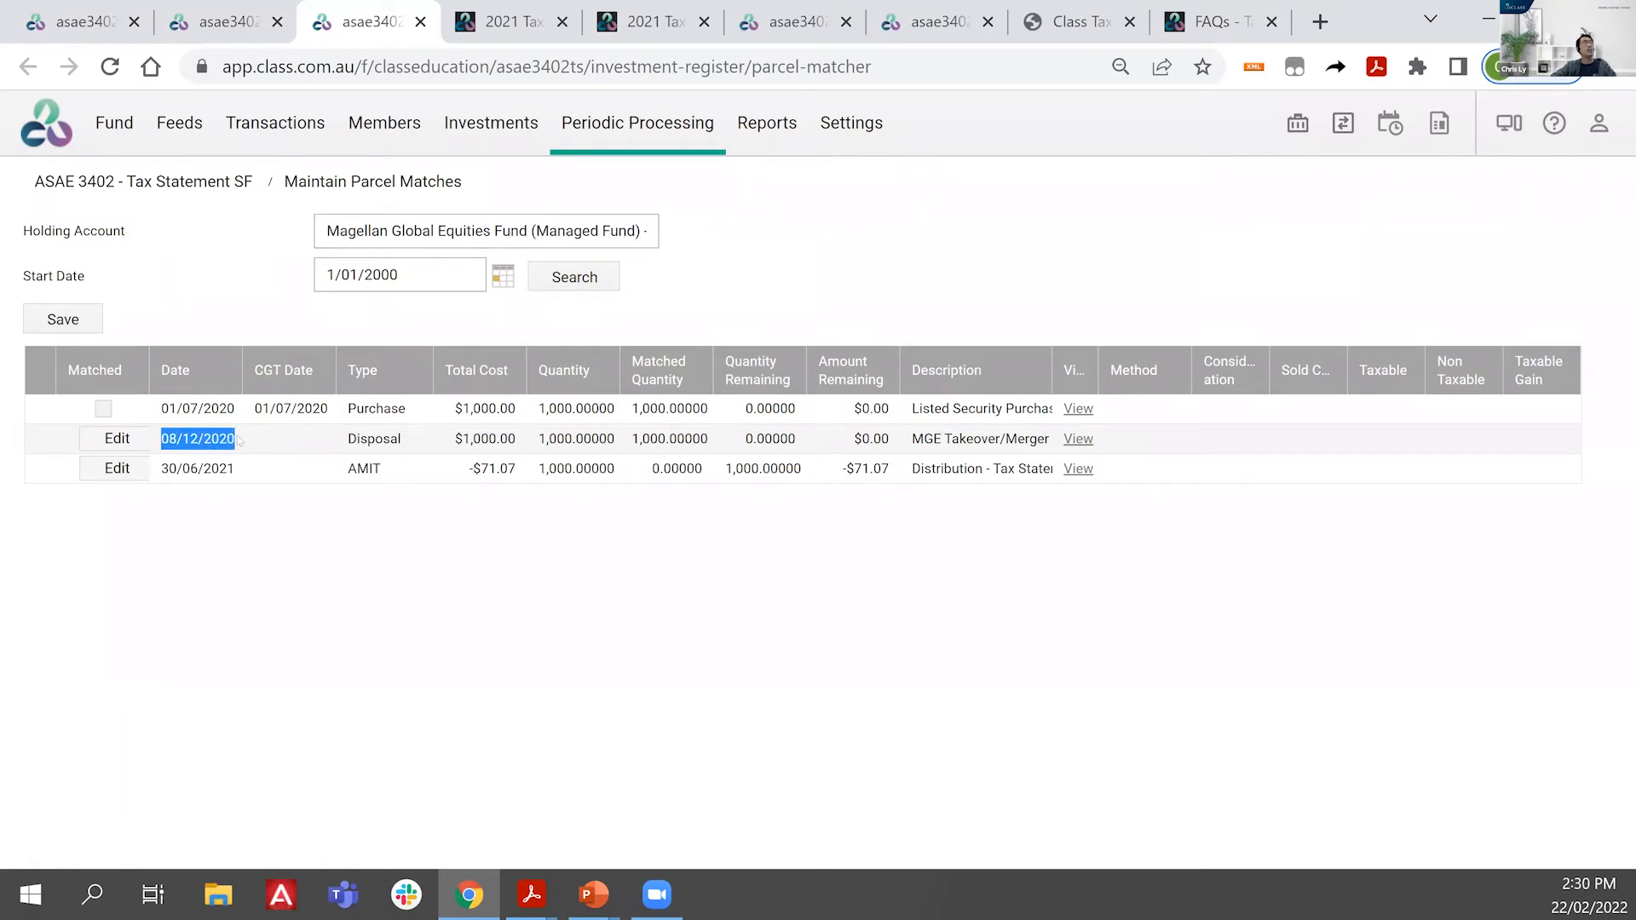
{"action": "left_click", "coordinate": [239, 440]}
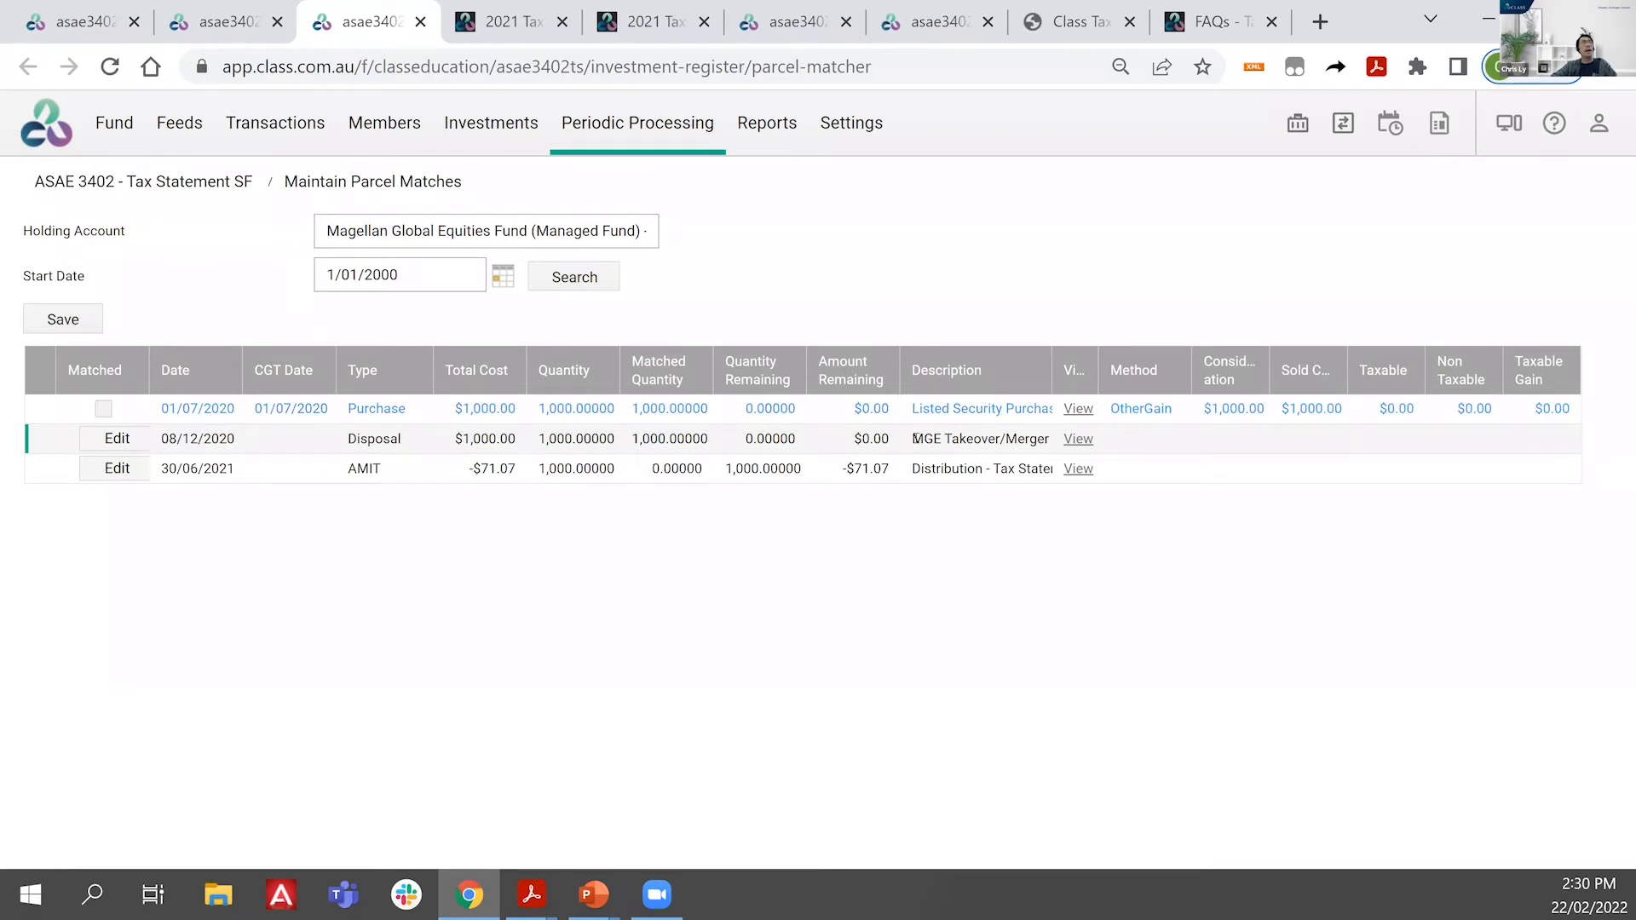
{"action": "left_click_drag", "start_coordinate": [915, 439], "coordinate": [942, 439]}
{"action": "left_click", "coordinate": [937, 437]}
{"action": "left_click", "coordinate": [915, 467]}
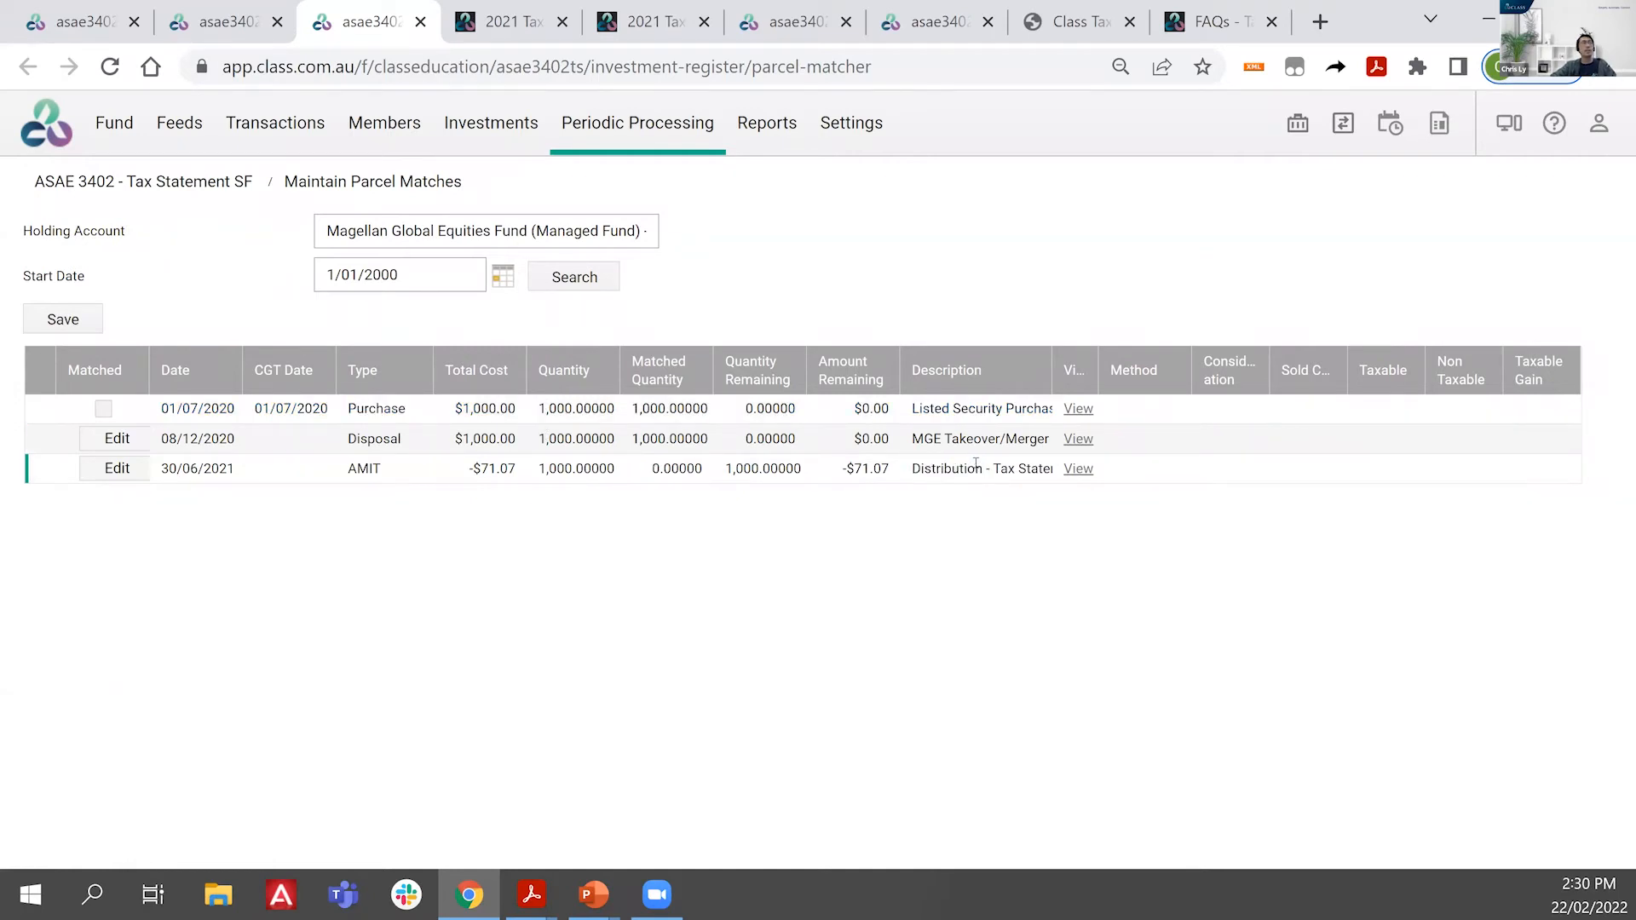
{"action": "triple_click", "coordinate": [494, 469]}
{"action": "left_click", "coordinate": [520, 471]}
Step: Close the period update tab and open the fund's corporate actions in a separate browser tab
{"action": "left_click", "coordinate": [252, 24]}
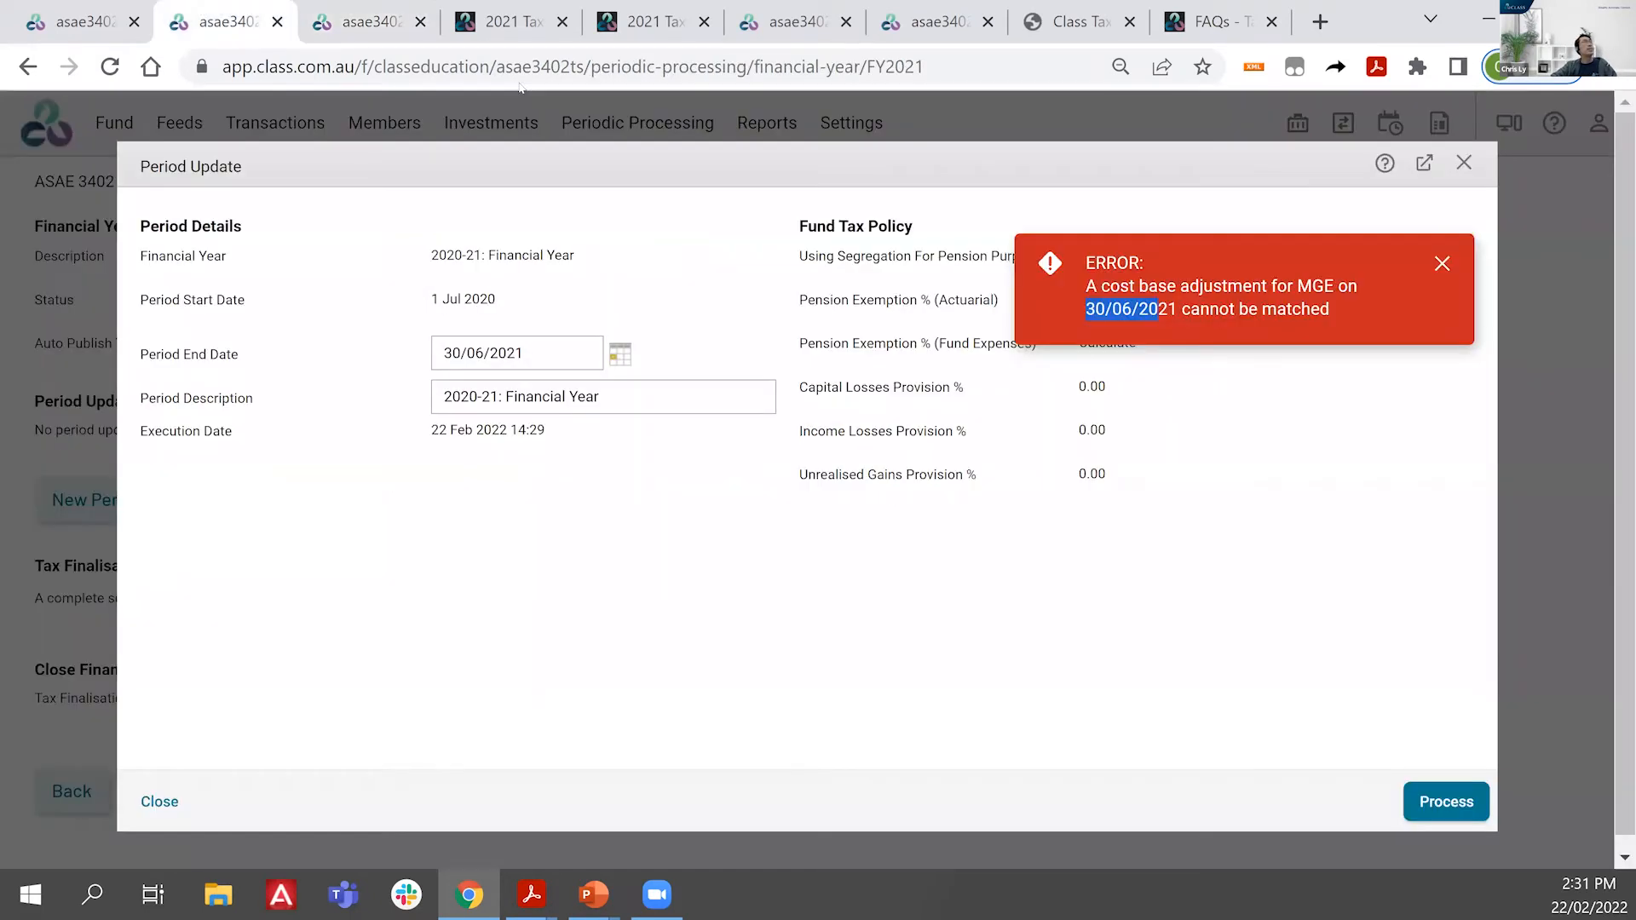
{"action": "left_click", "coordinate": [277, 21]}
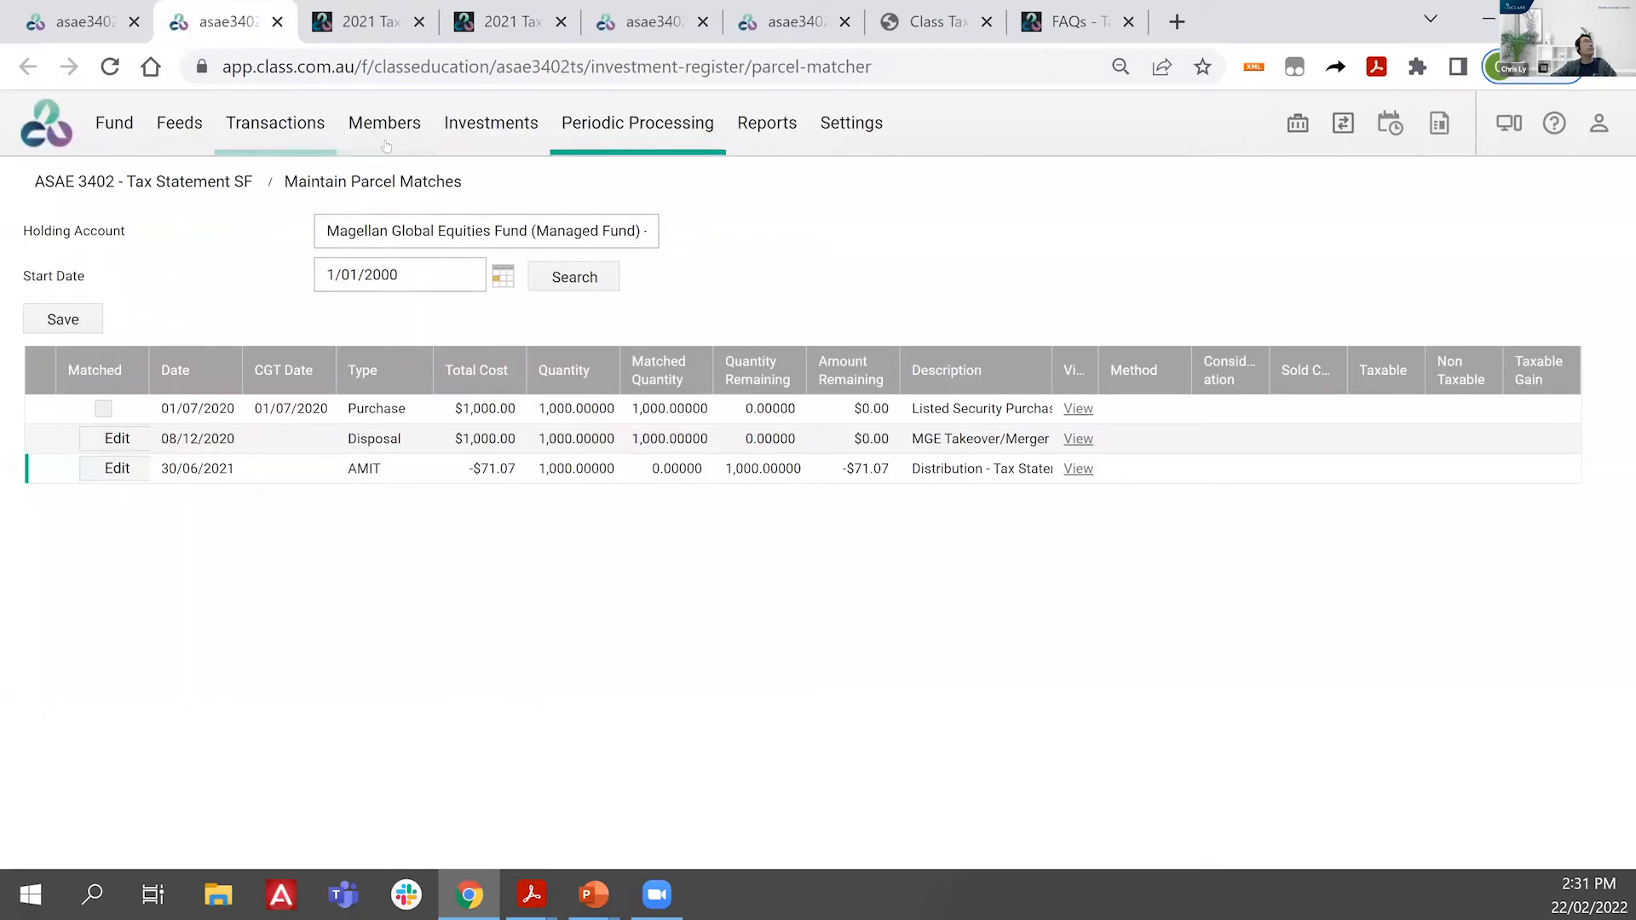
{"action": "mouse_move", "coordinate": [463, 138]}
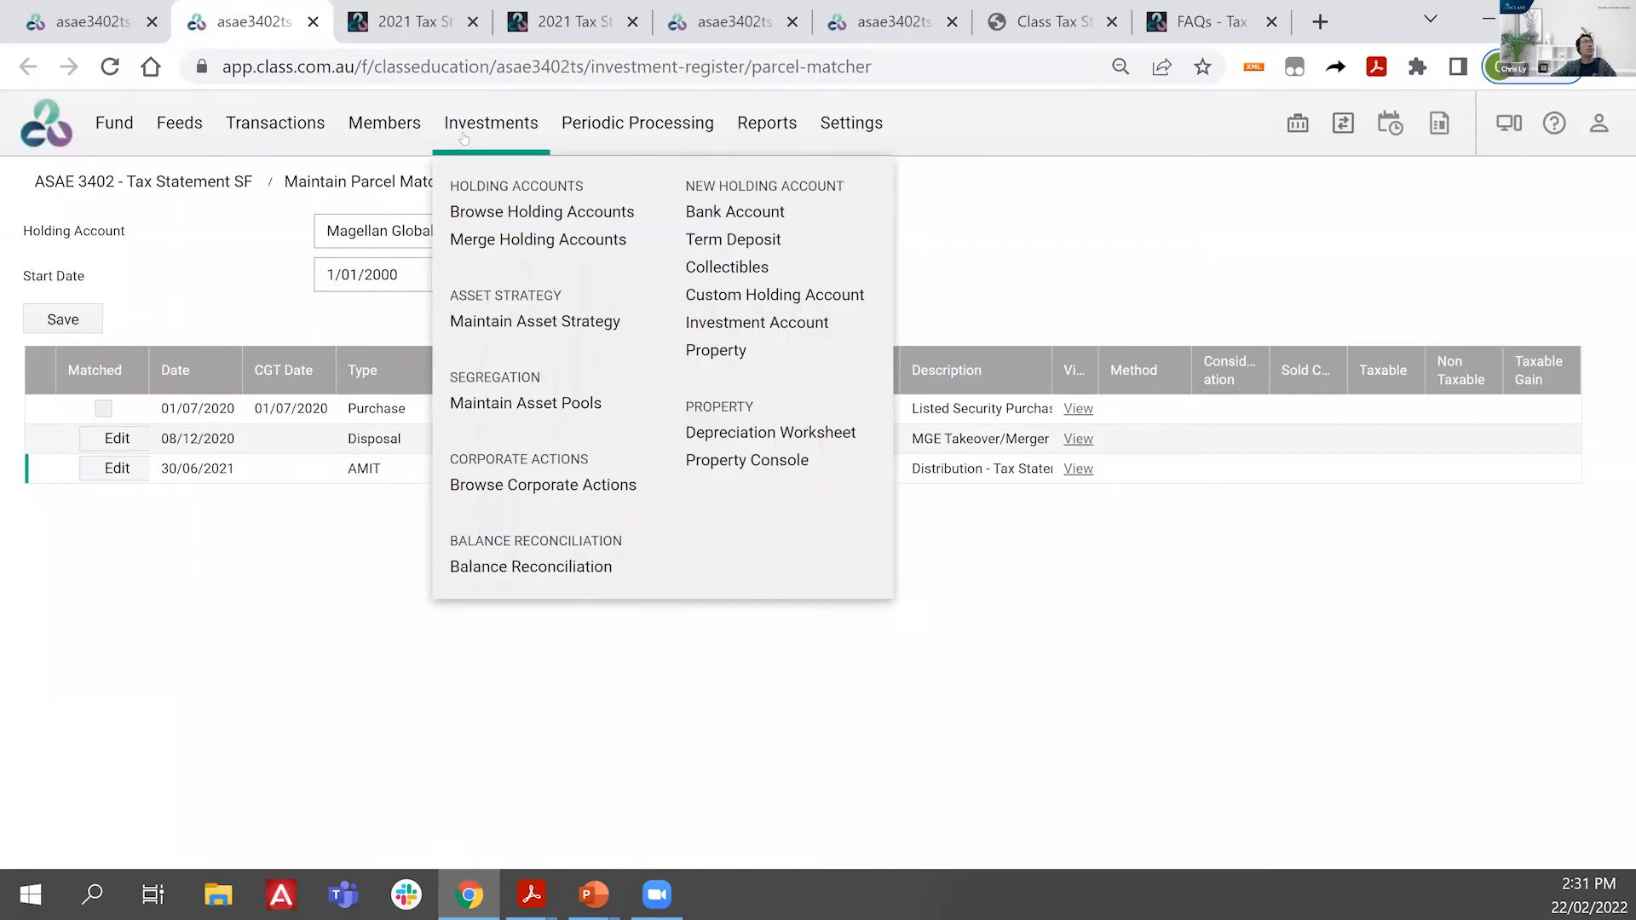
{"action": "left_click", "coordinate": [509, 486], "text": "ctrl"}
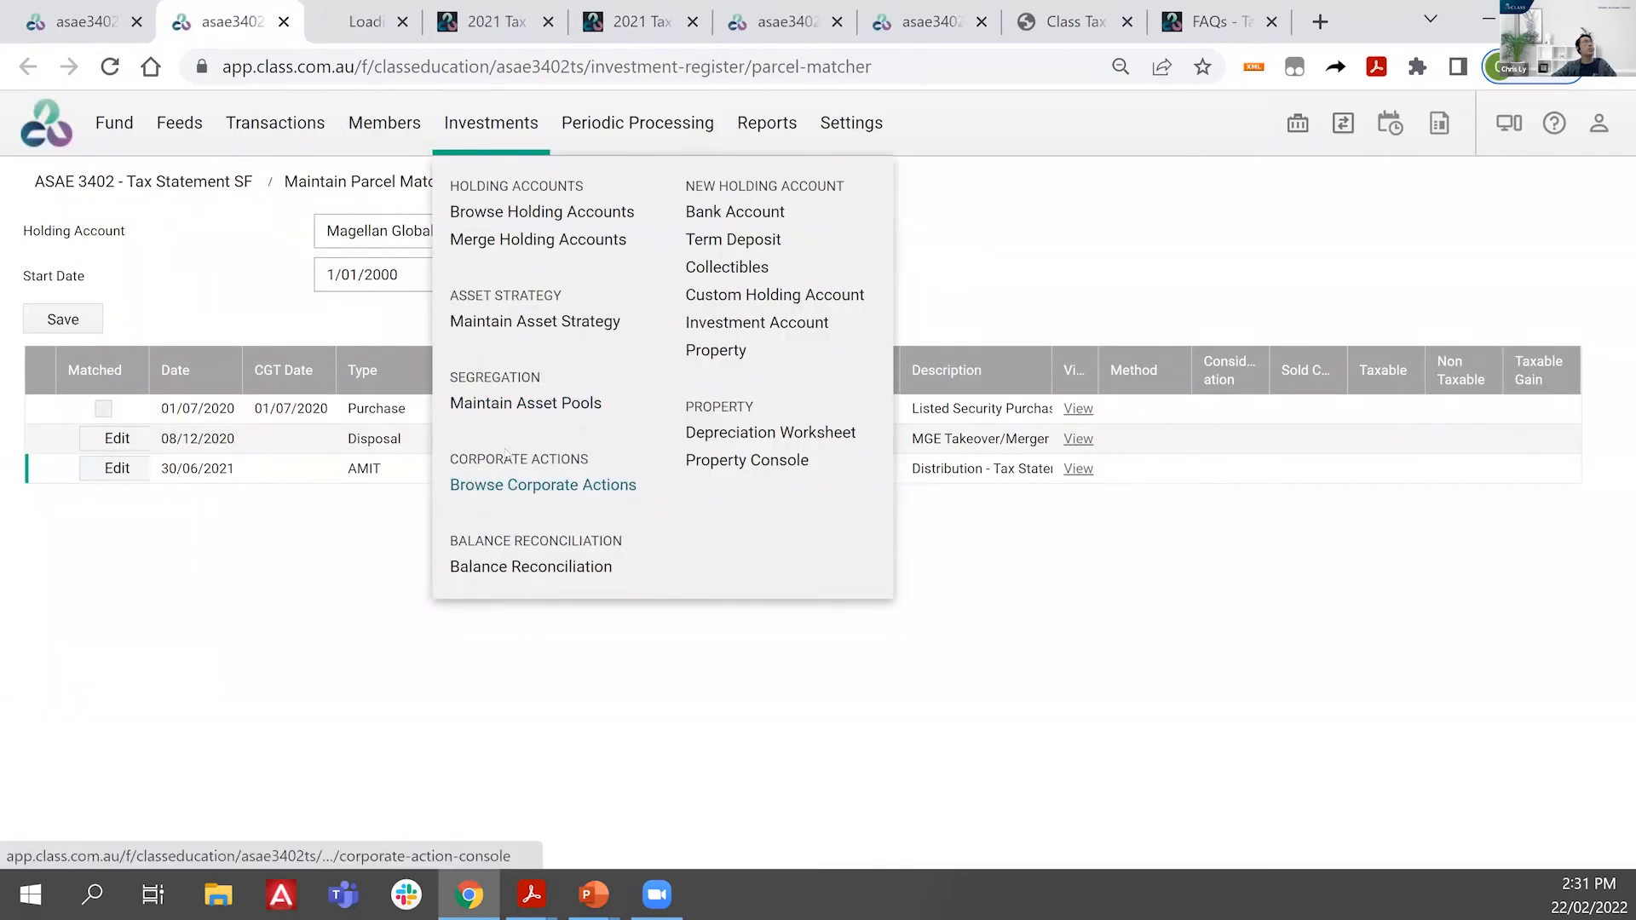
{"action": "left_click", "coordinate": [345, 19]}
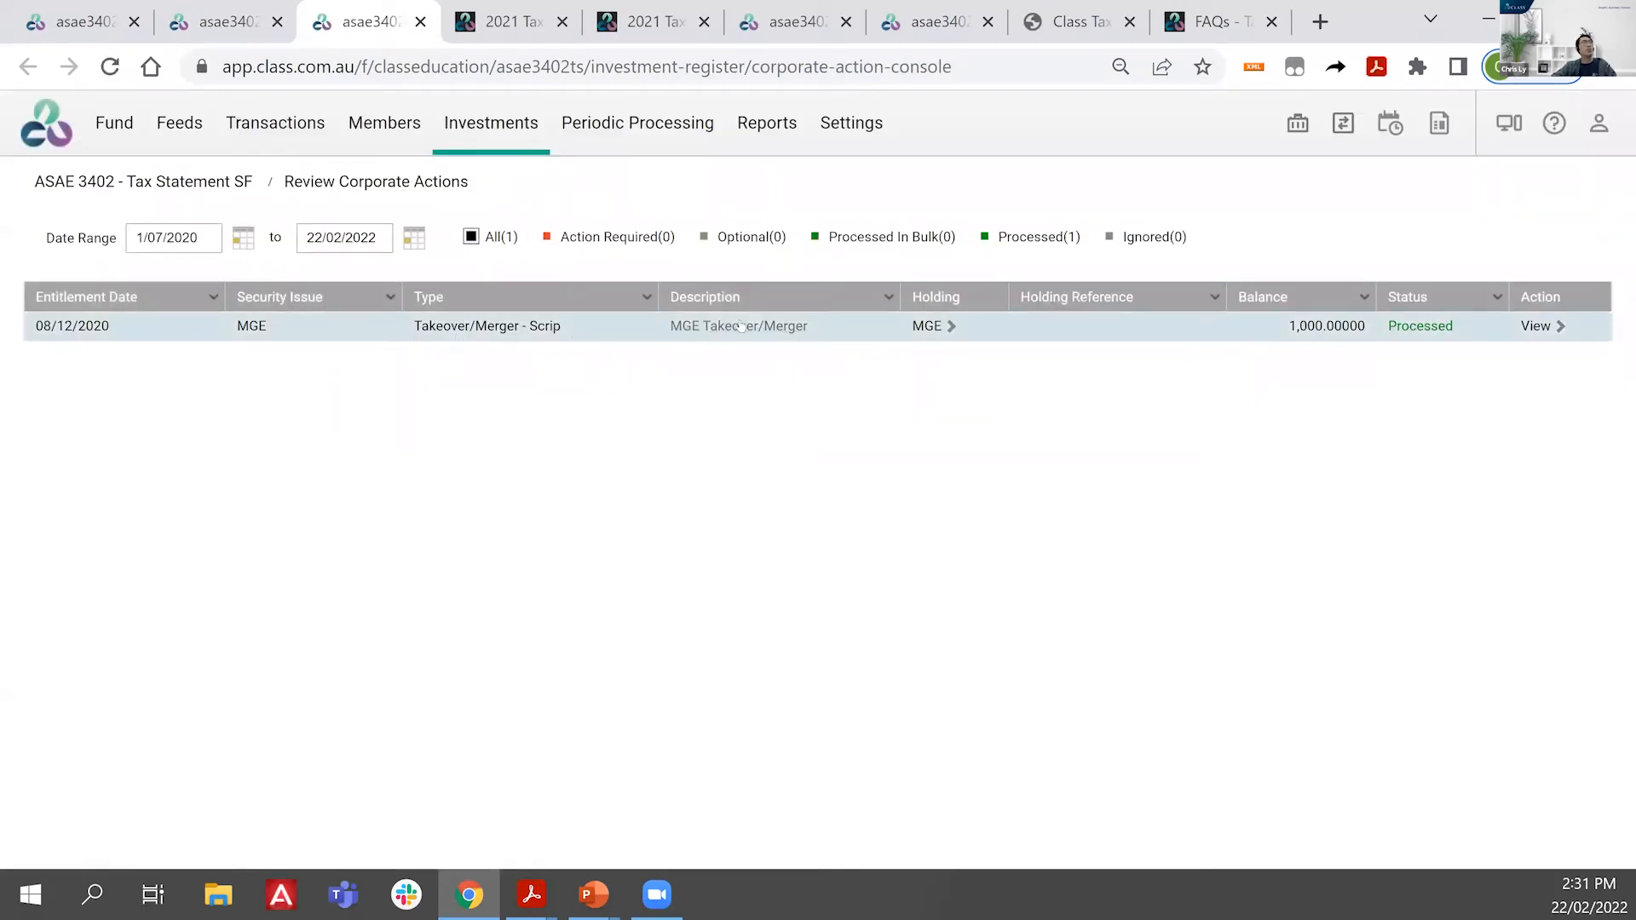
Step: Delete the processed MGE Takeover/Merger corporate action dated 08/12/2020, then return to the corporate actions list and reload it
{"action": "left_click", "coordinate": [1537, 325]}
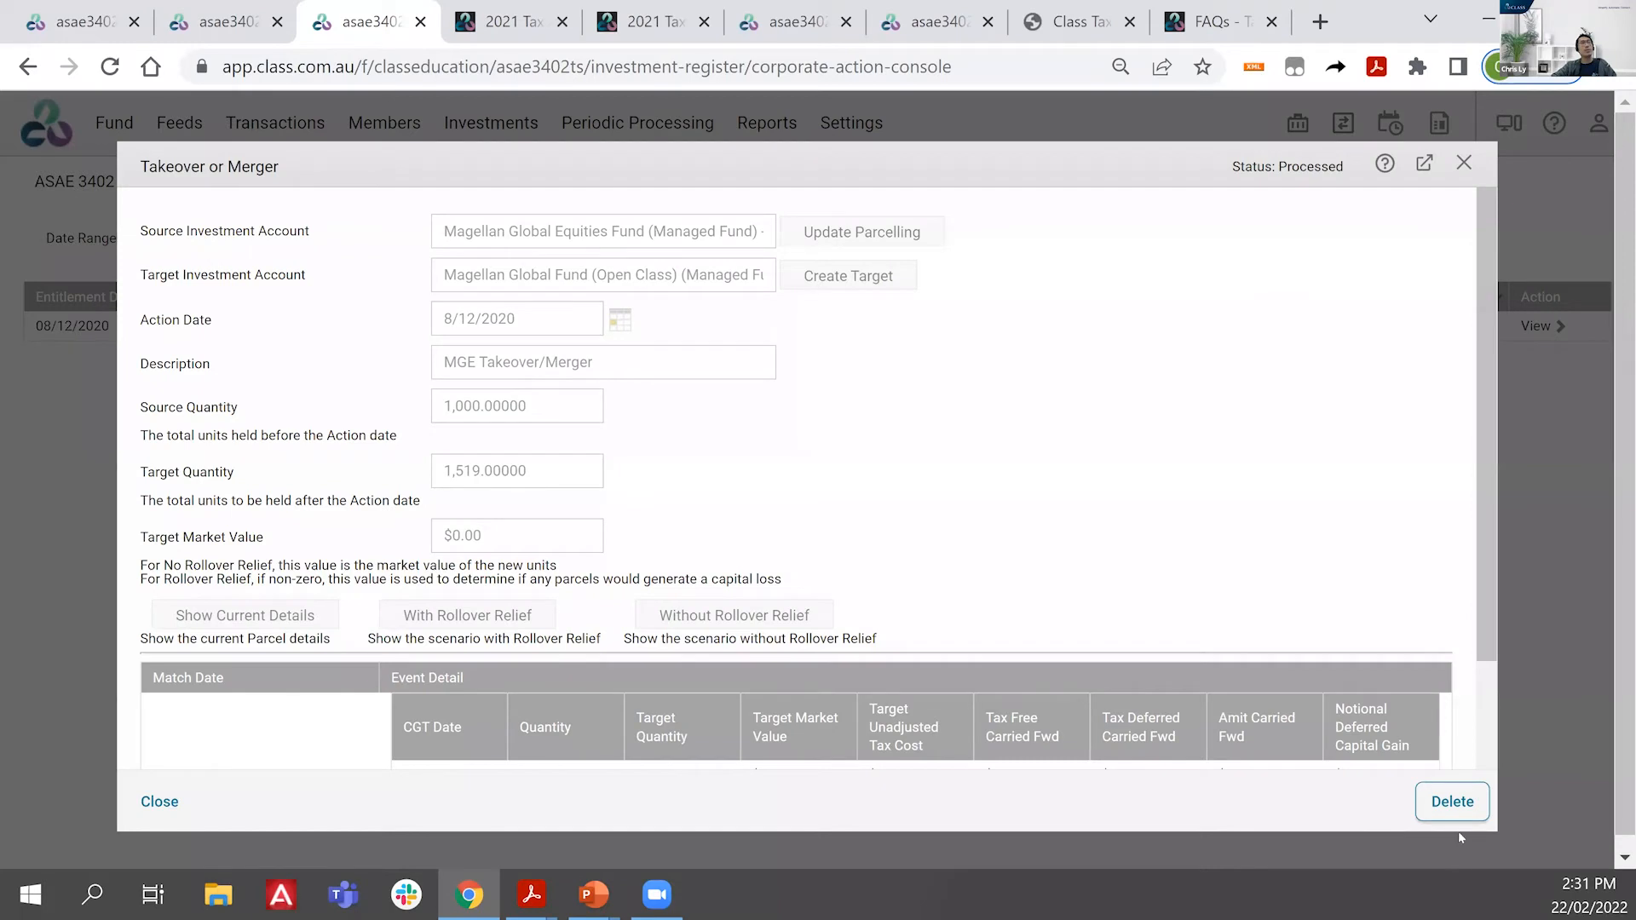
{"action": "left_click", "coordinate": [1454, 808]}
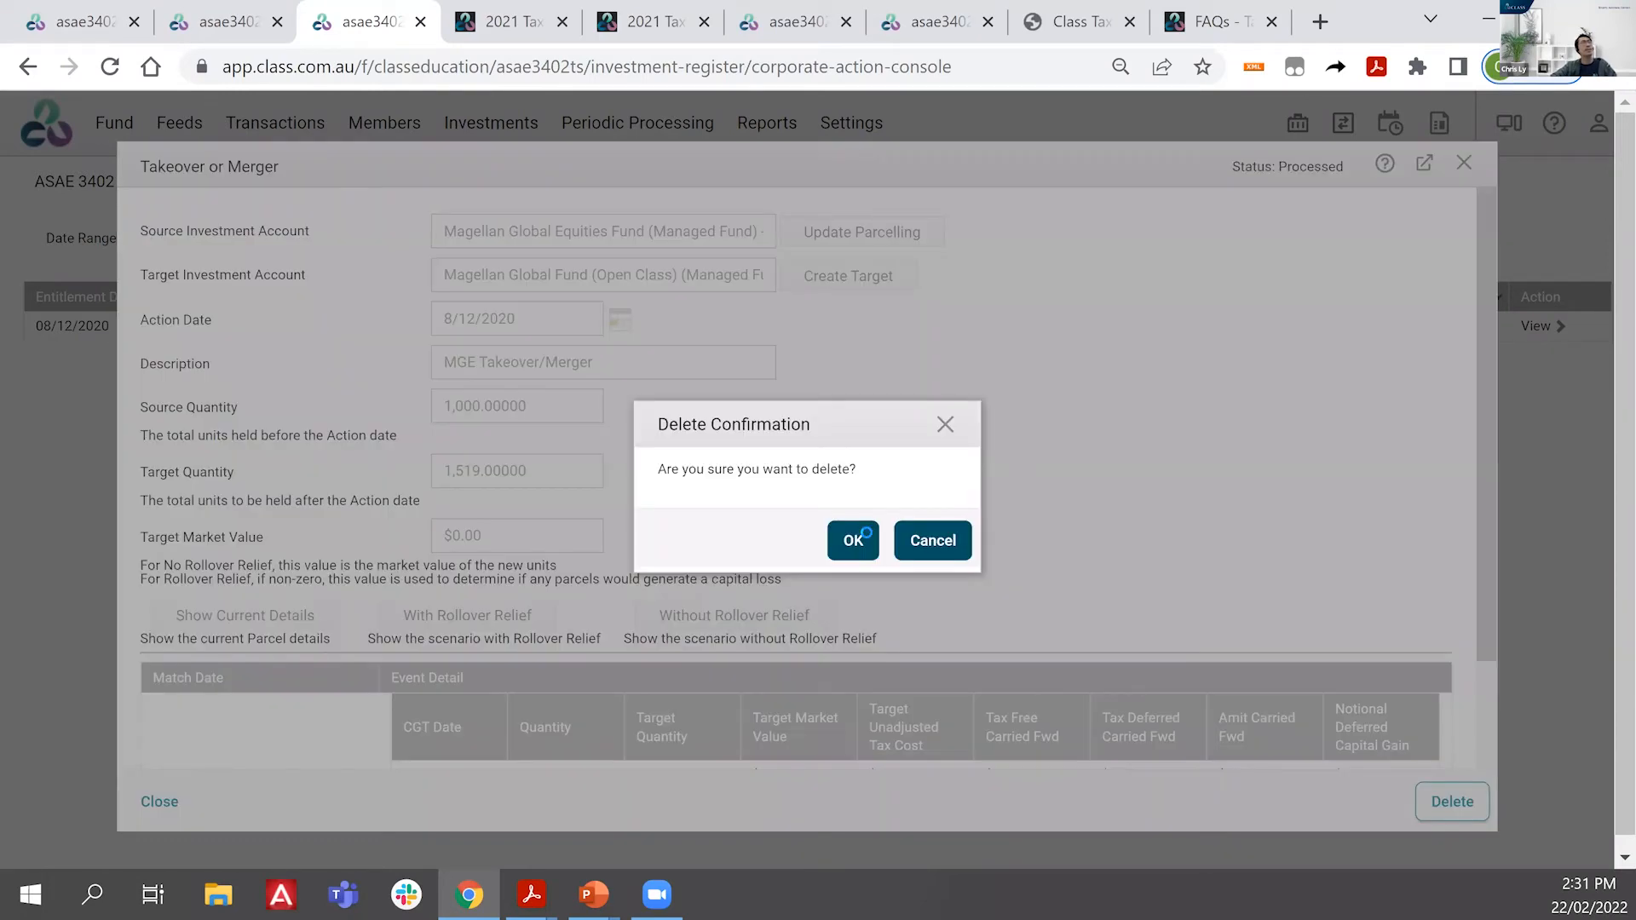
{"action": "left_click", "coordinate": [868, 539]}
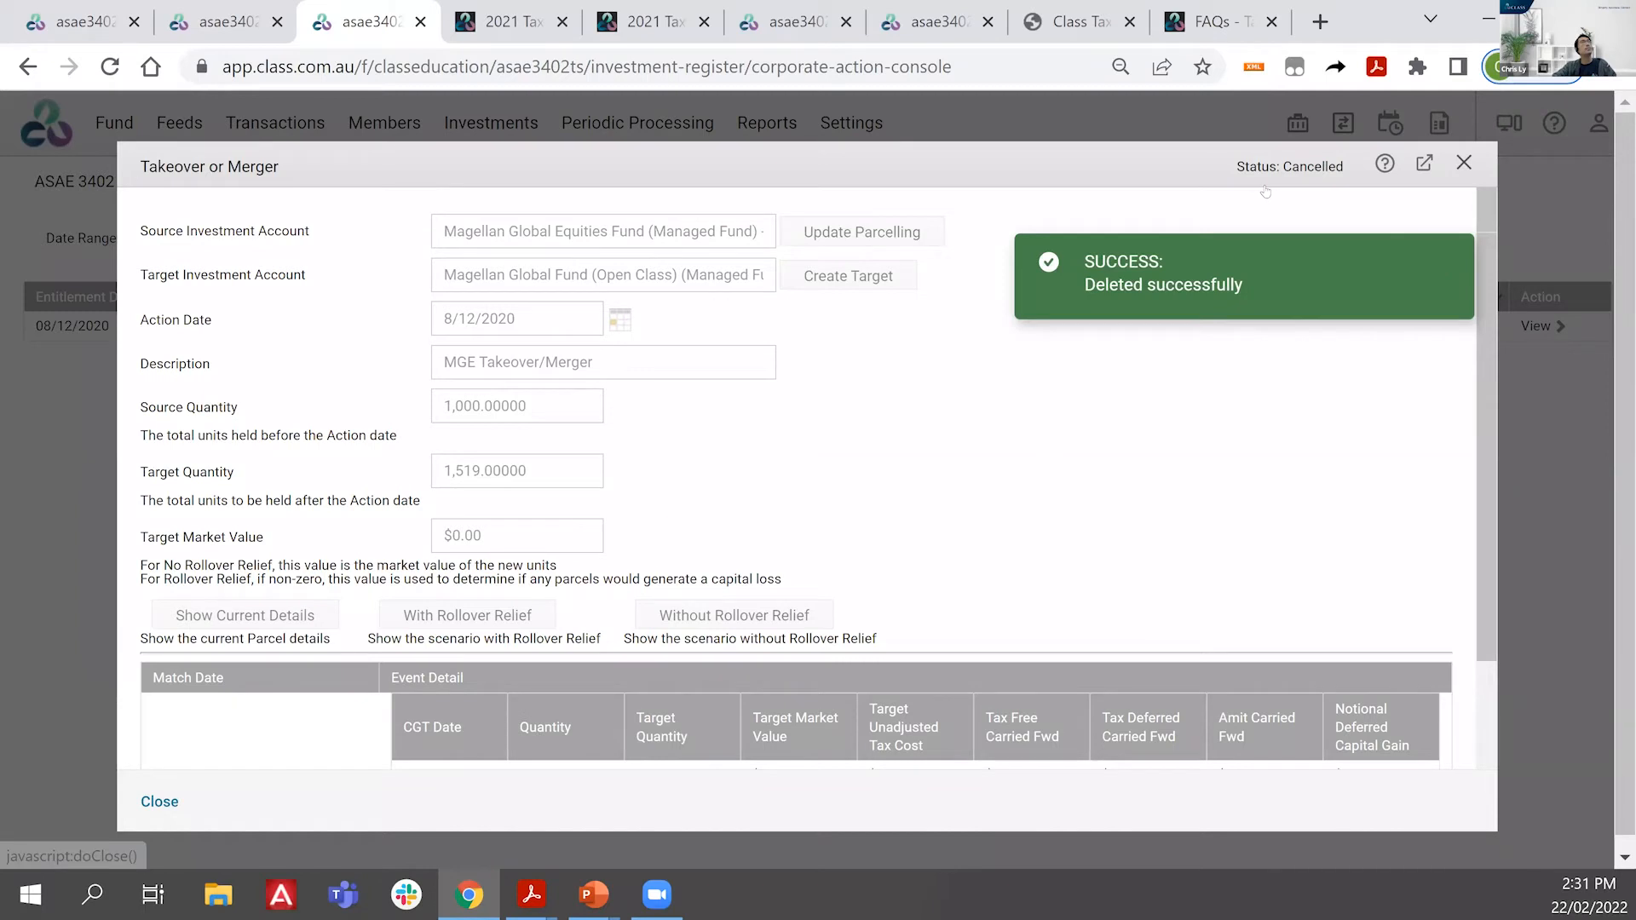
{"action": "left_click", "coordinate": [278, 111]}
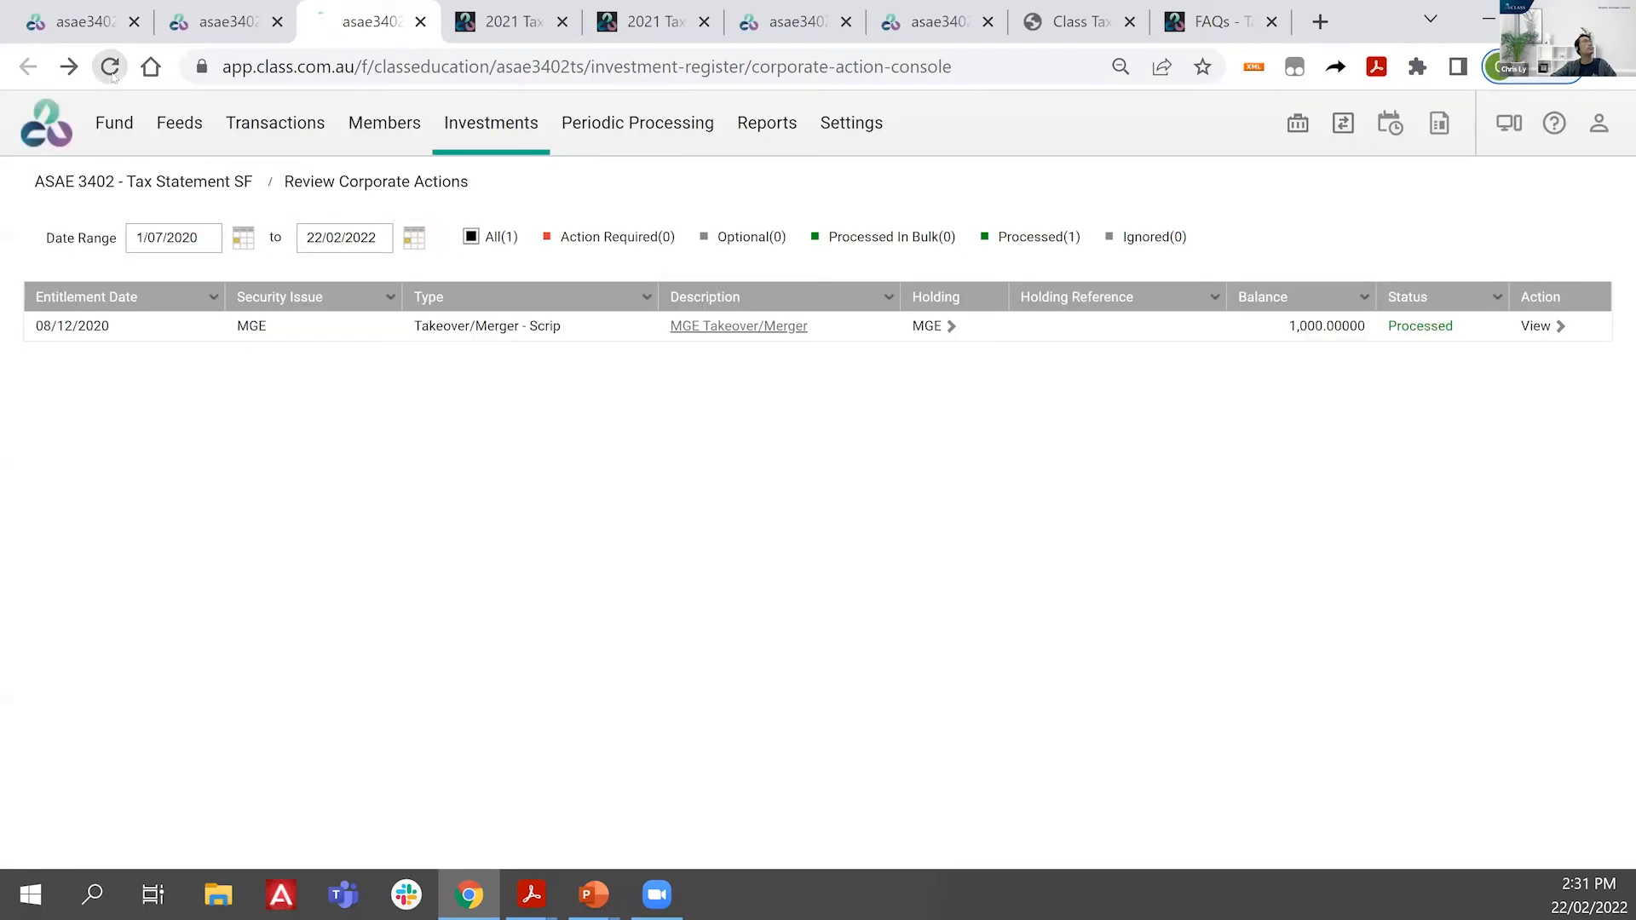
{"action": "left_click", "coordinate": [117, 72]}
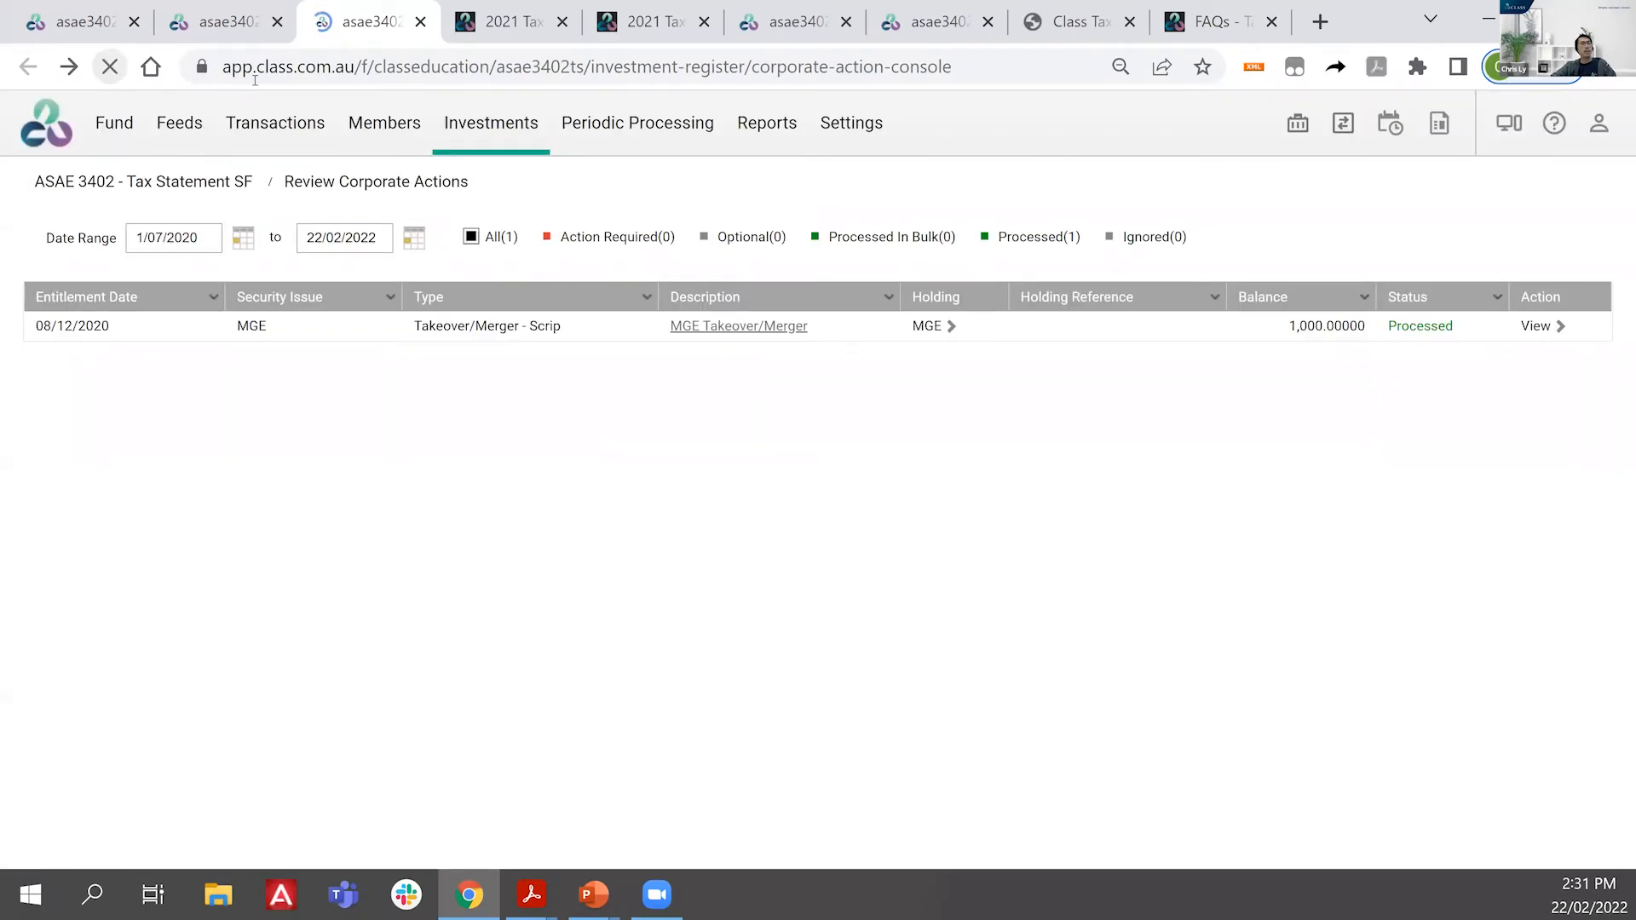
Step: Return to the tax statement console, open the MGE annual tax statement and reset it
{"action": "left_click", "coordinate": [243, 32]}
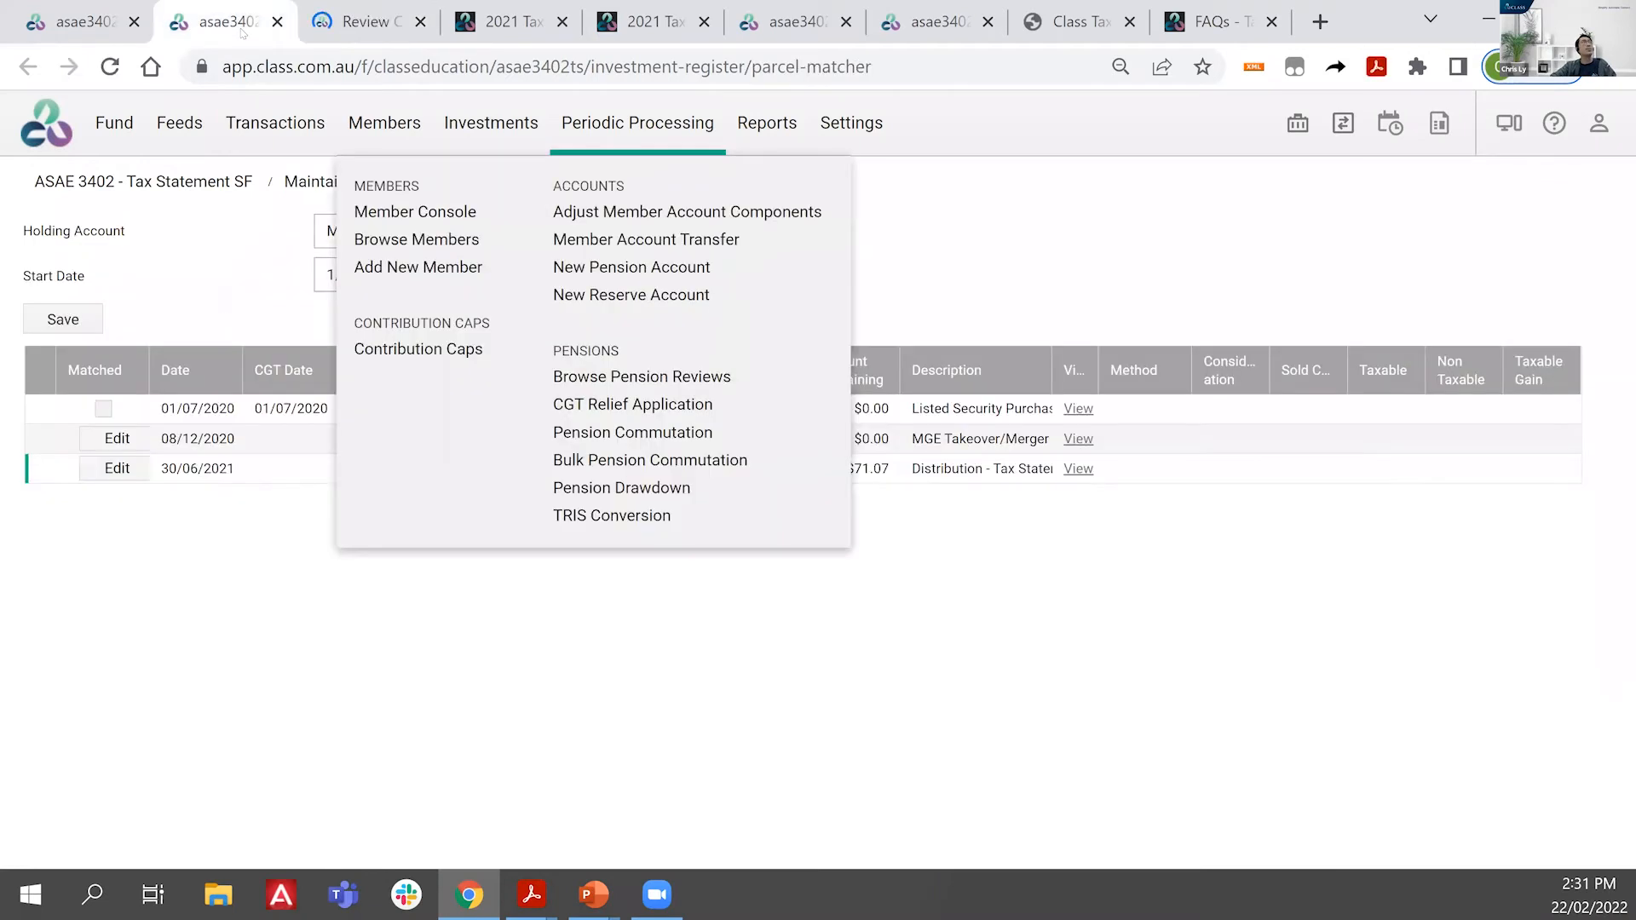
{"action": "left_click", "coordinate": [81, 19]}
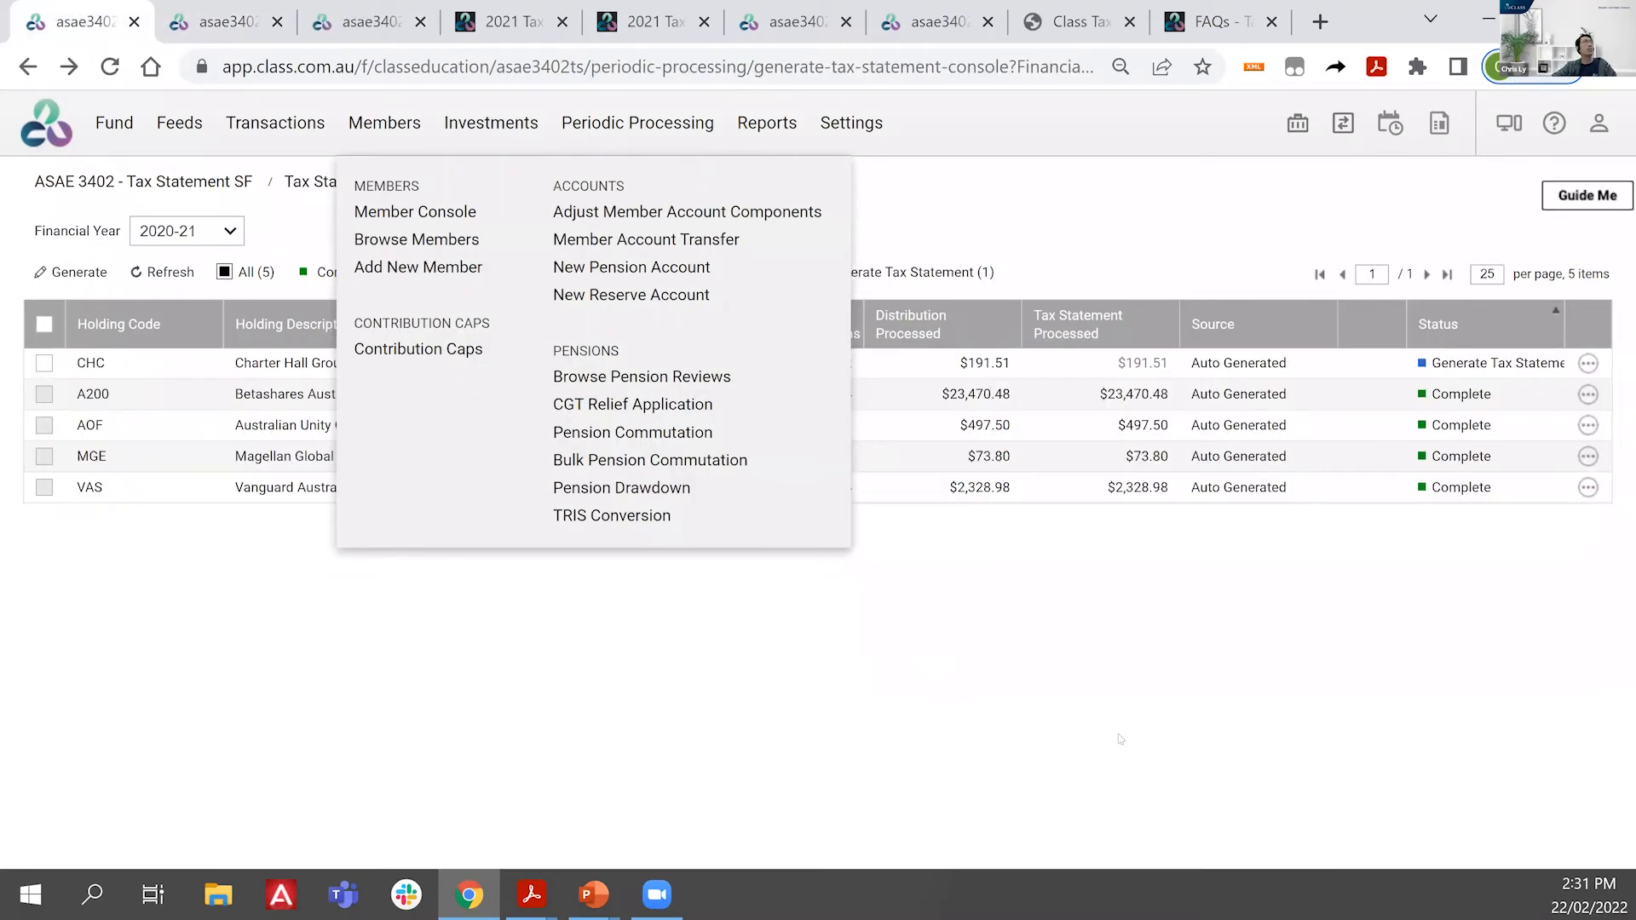
{"action": "left_click", "coordinate": [1588, 457]}
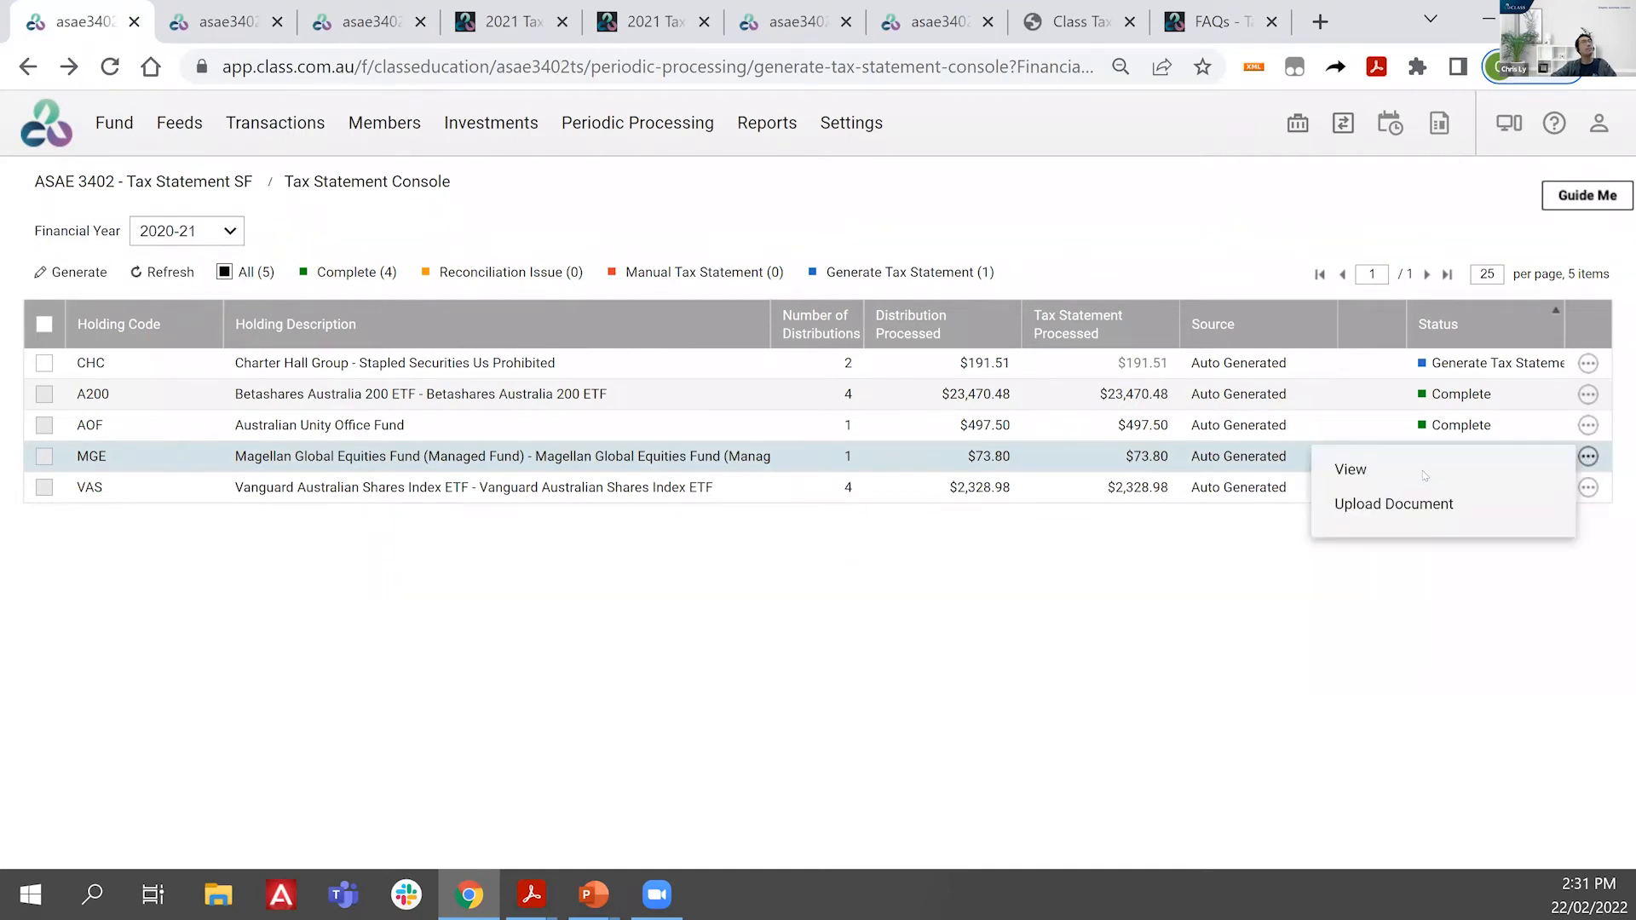
{"action": "left_click", "coordinate": [1364, 470]}
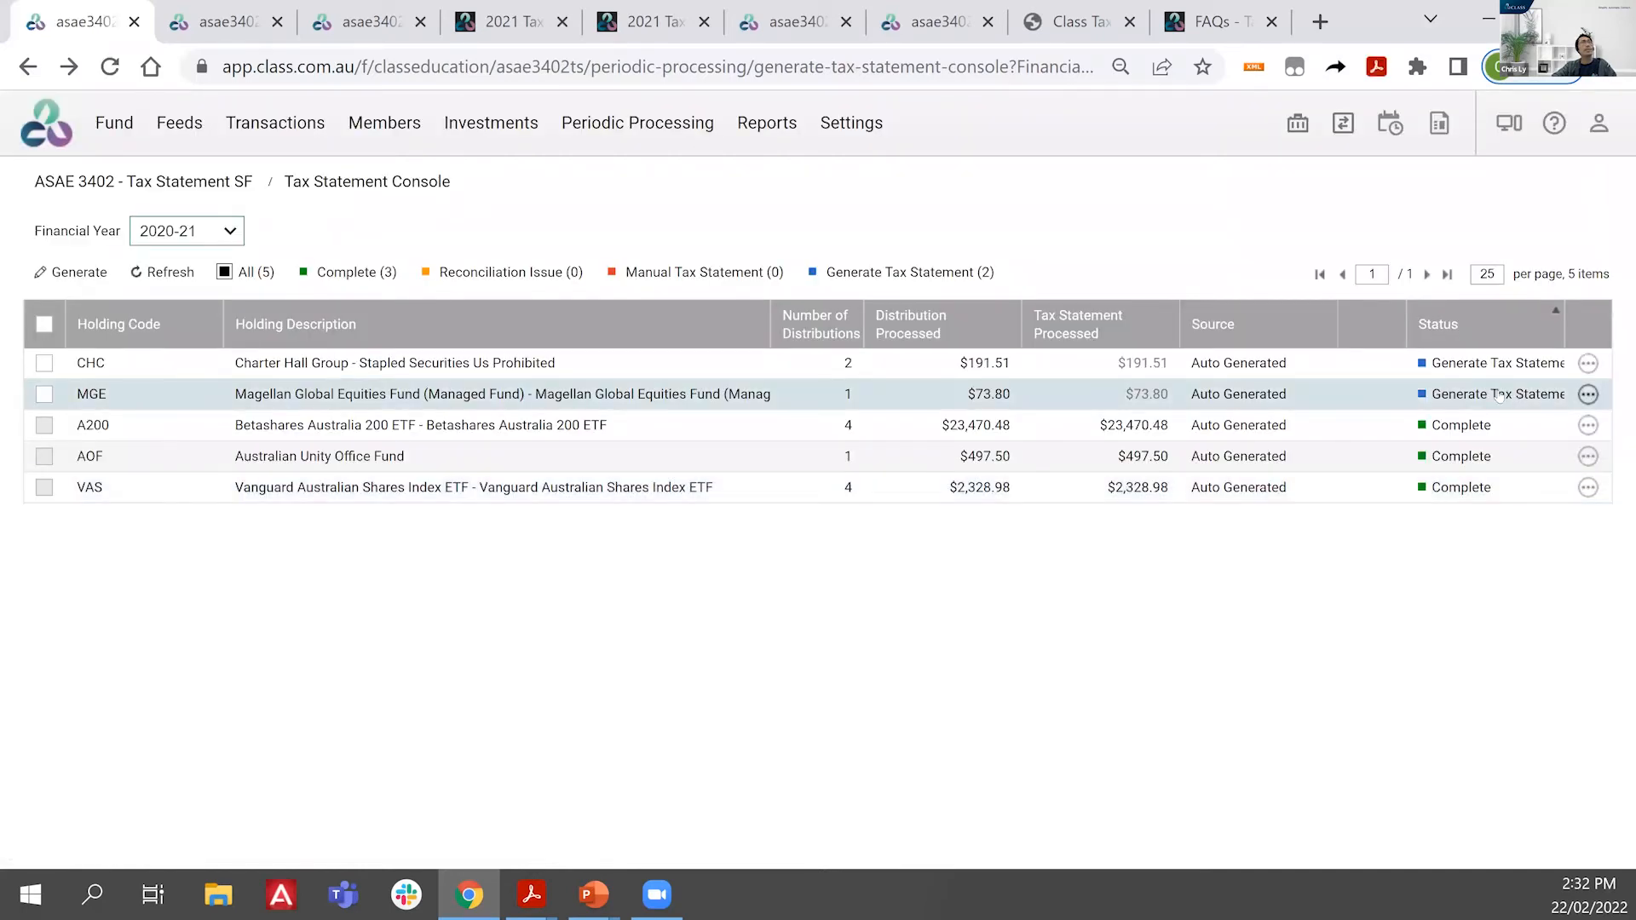
Step: Generate the MGE annual tax statement and check the effective date in its distribution cash summary
{"action": "left_click", "coordinate": [1590, 396]}
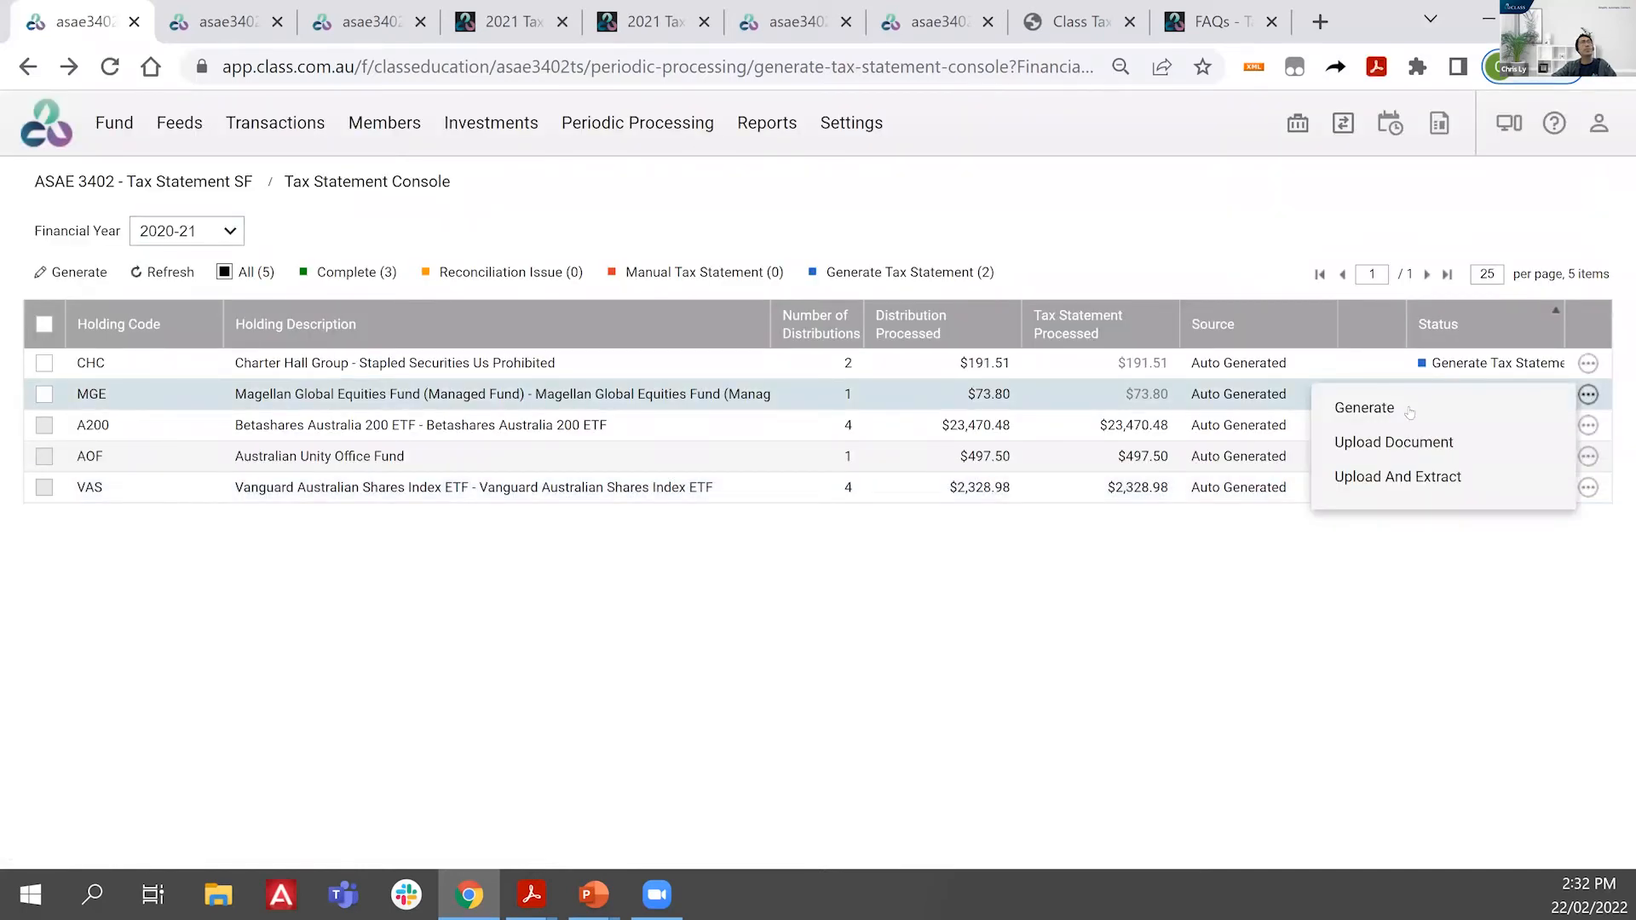
{"action": "left_click", "coordinate": [1340, 443]}
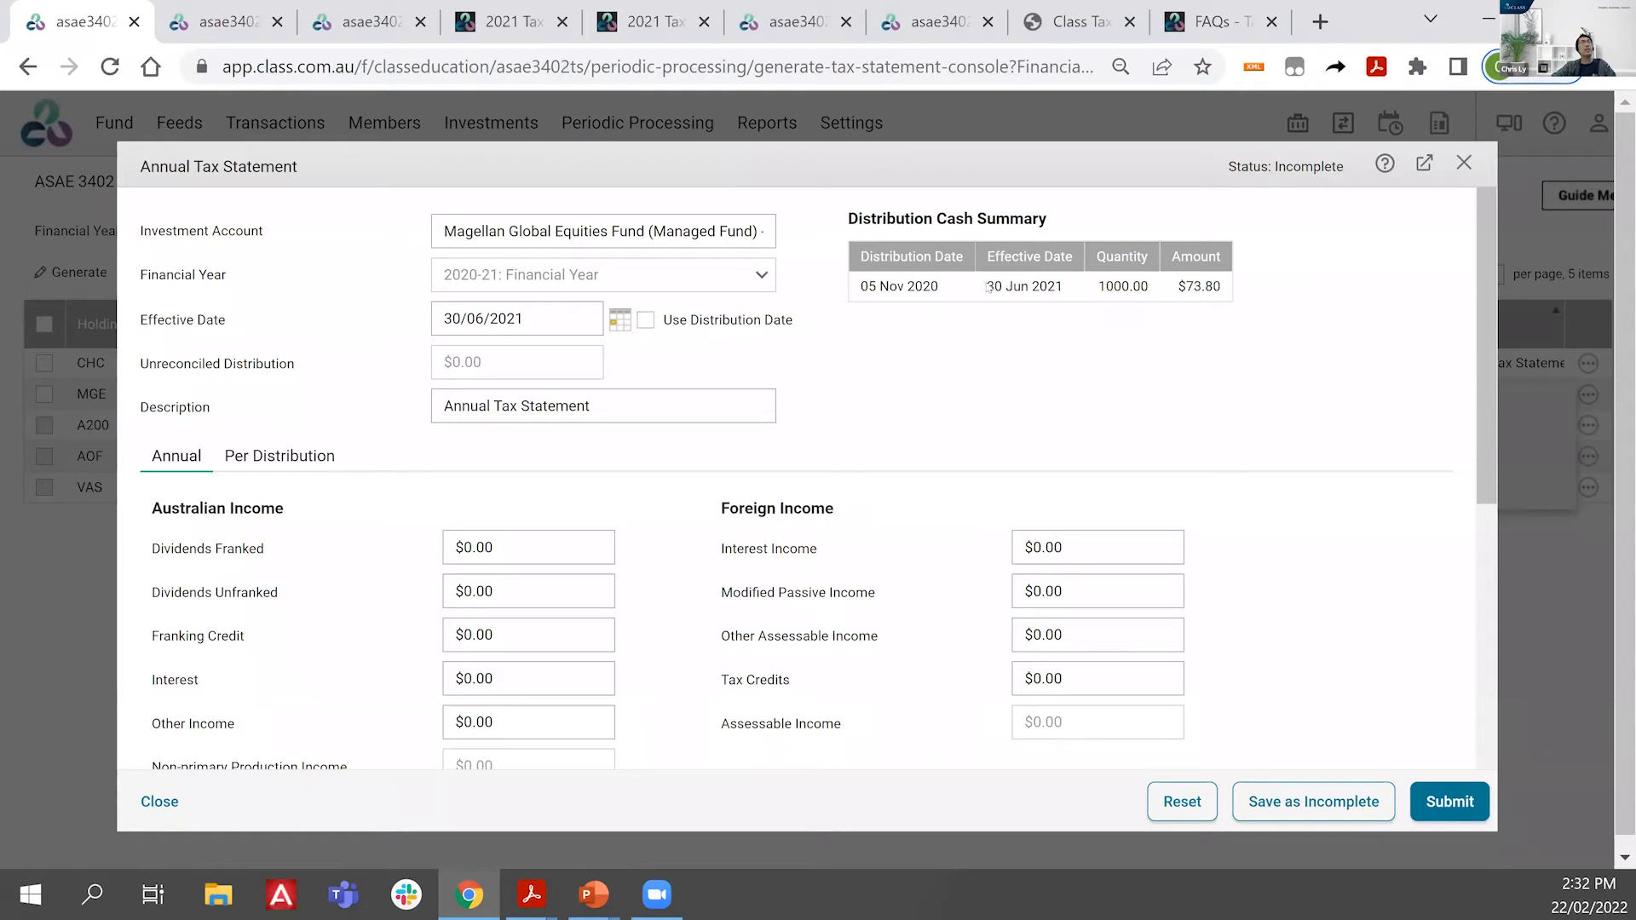
{"action": "double_click", "coordinate": [1011, 286]}
Step: Try using the distribution date as the effective date of the MGE annual tax statement
{"action": "left_click", "coordinate": [646, 320]}
{"action": "left_click_drag", "start_coordinate": [855, 284], "coordinate": [931, 283]}
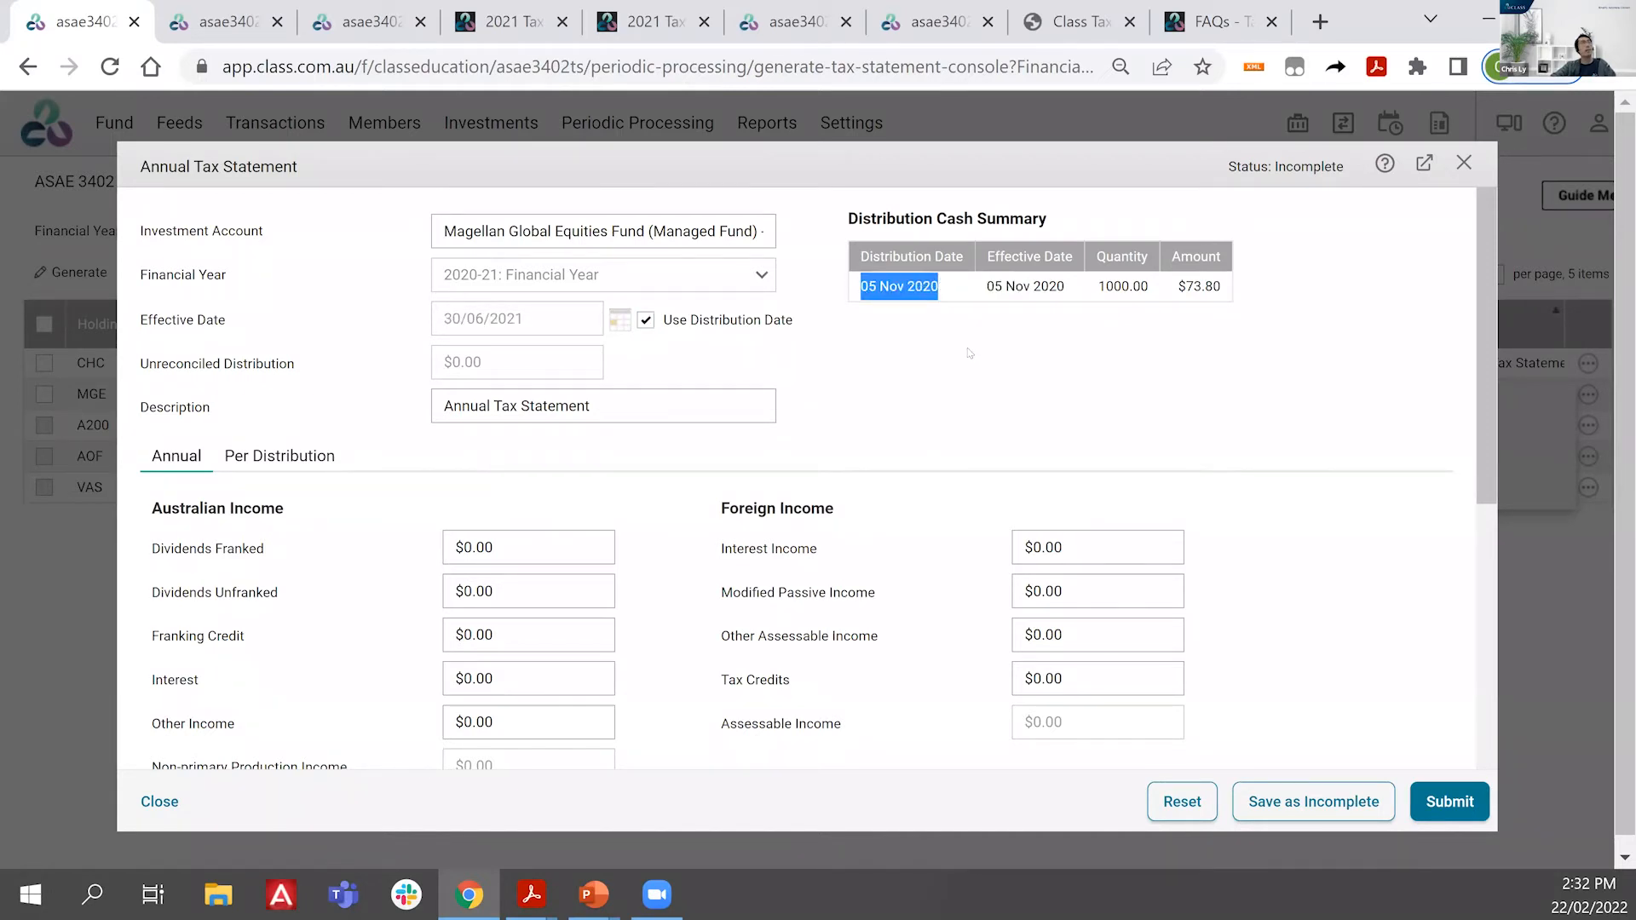
{"action": "left_click", "coordinate": [991, 349]}
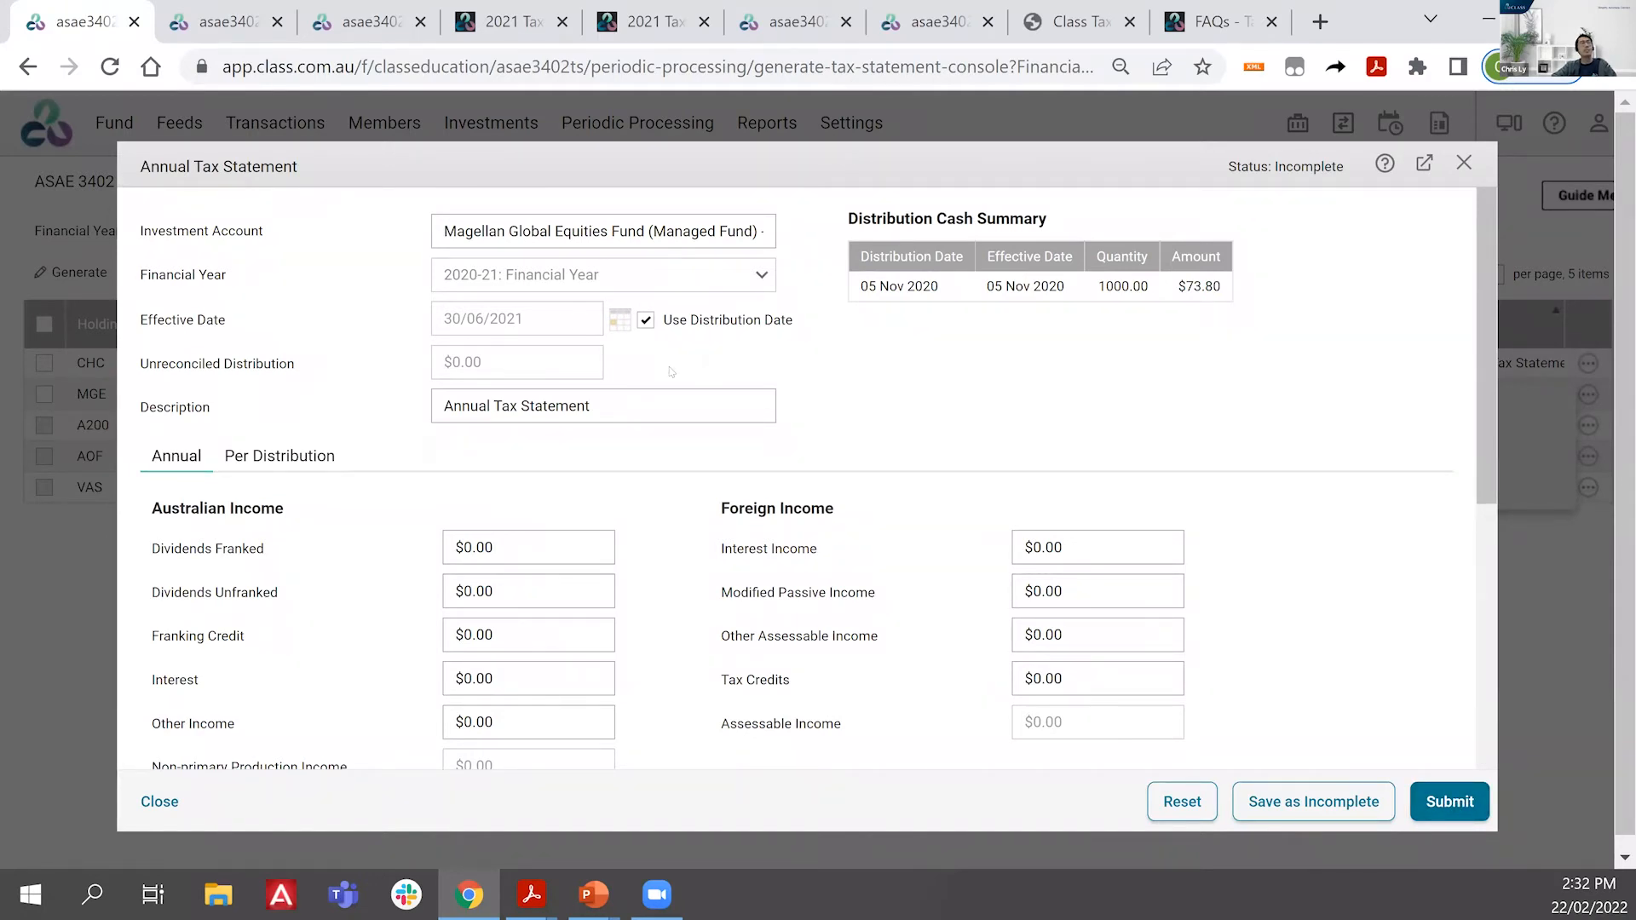
{"action": "left_click", "coordinate": [649, 320]}
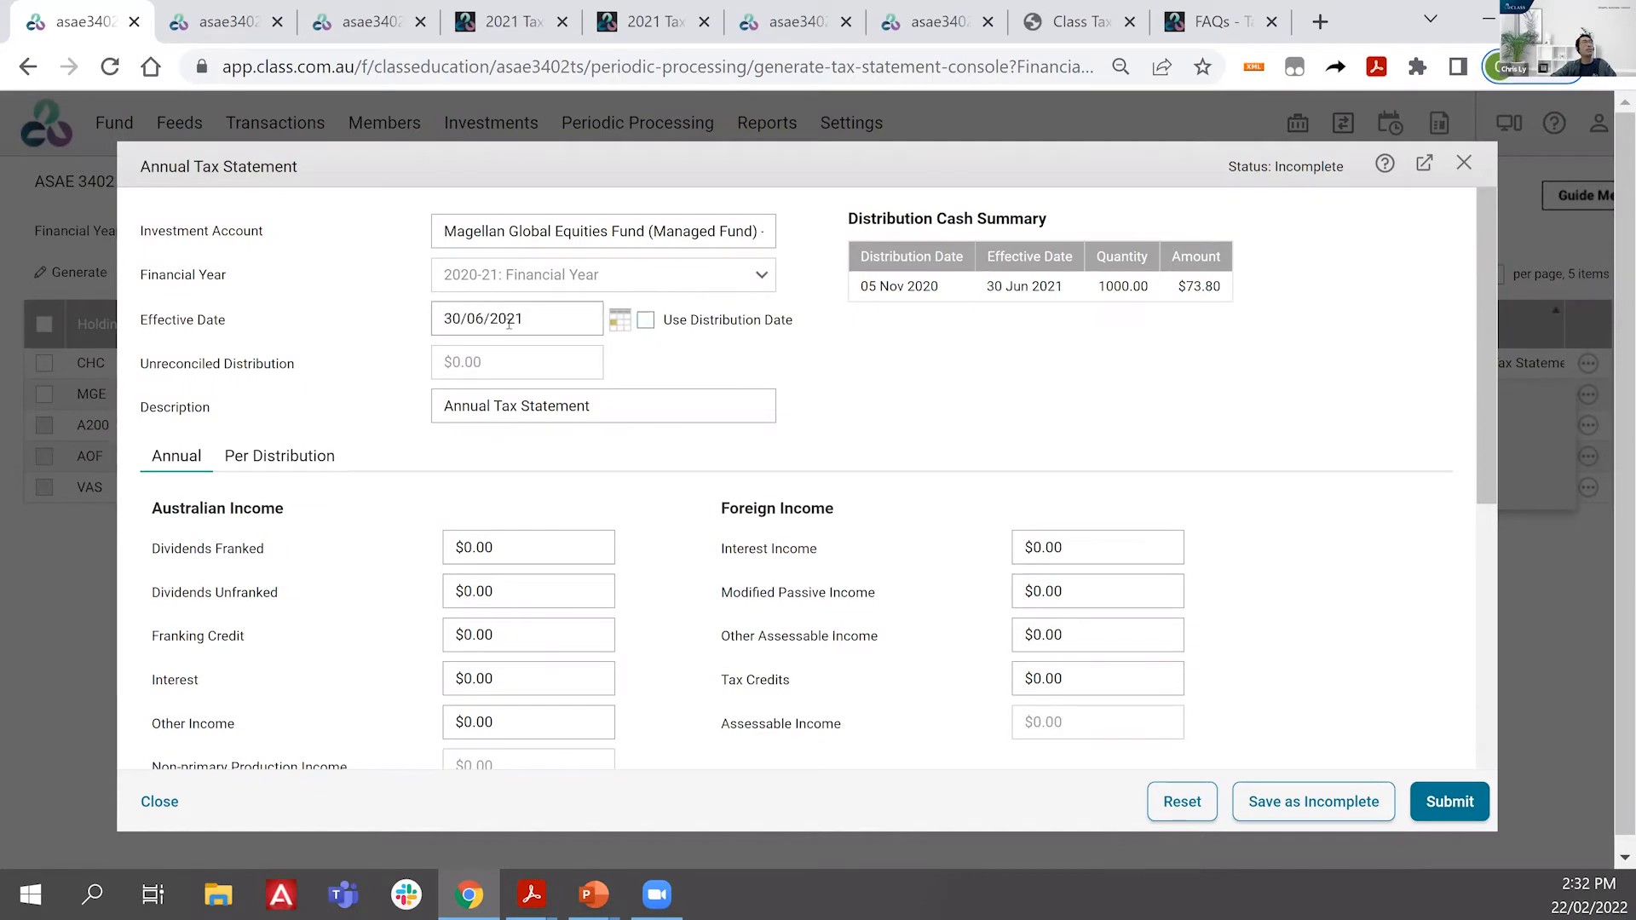
Step: Set the MGE annual tax statement's effective date to 7/12/2020 and submit the statement
{"action": "left_click_drag", "start_coordinate": [538, 320], "coordinate": [409, 314]}
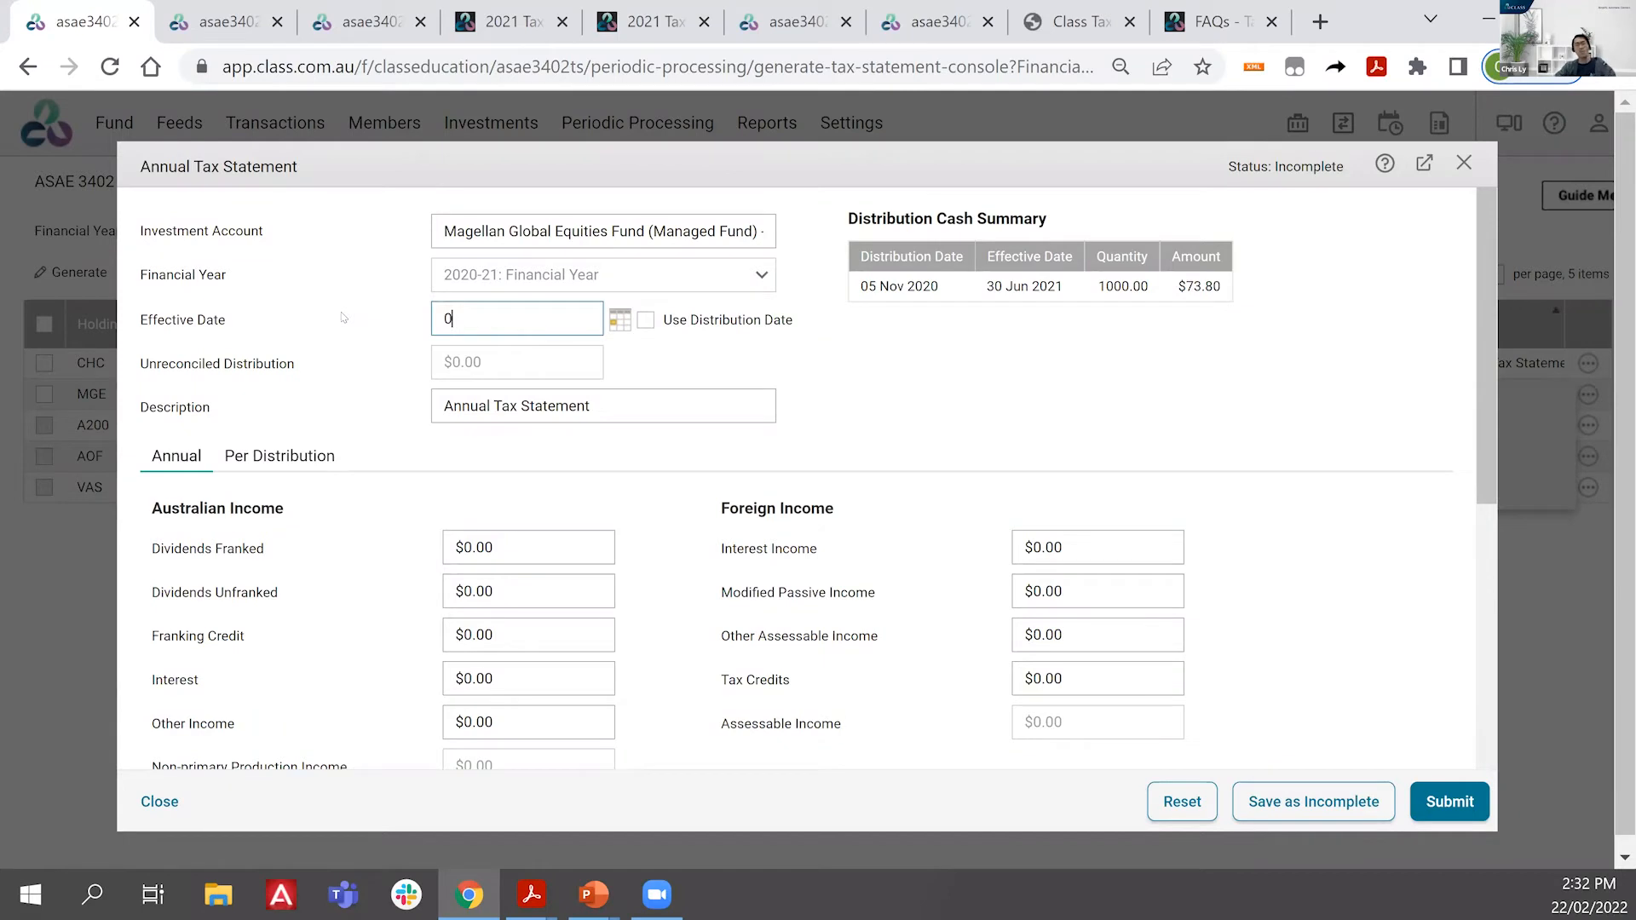
{"action": "type", "text": "7 12 2020"}
{"action": "left_click", "coordinate": [373, 274]}
{"action": "left_click", "coordinate": [1437, 797]}
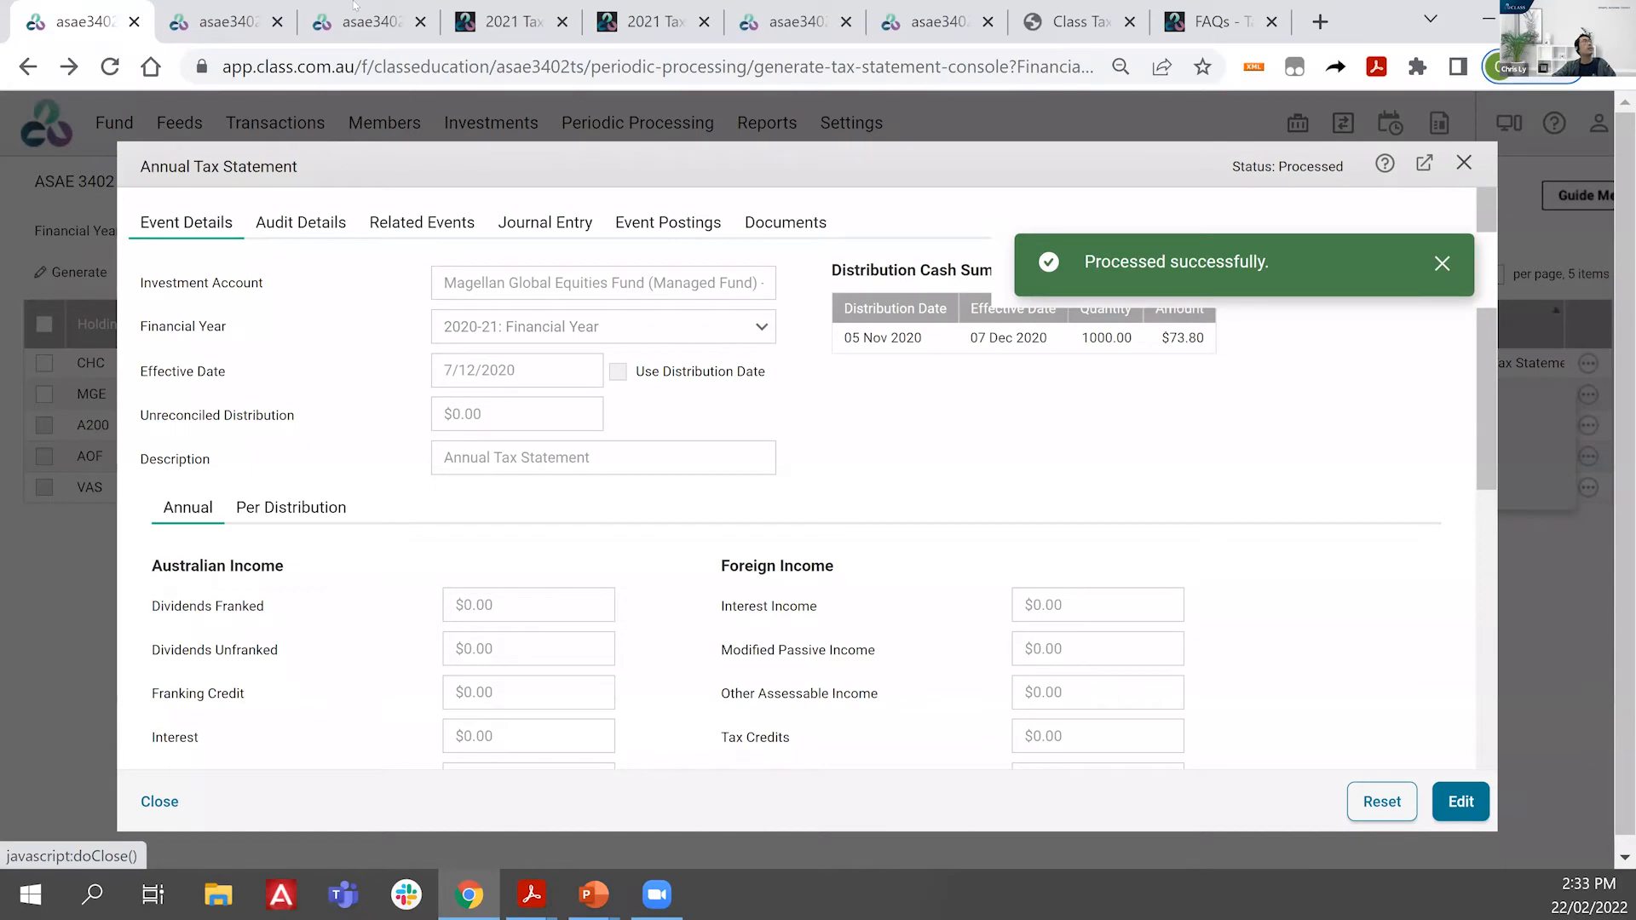
Step: Reopen the MGE Takeover/Merger from the corporate actions list, update its parcelling at the action date, and submit it
{"action": "left_click", "coordinate": [354, 7]}
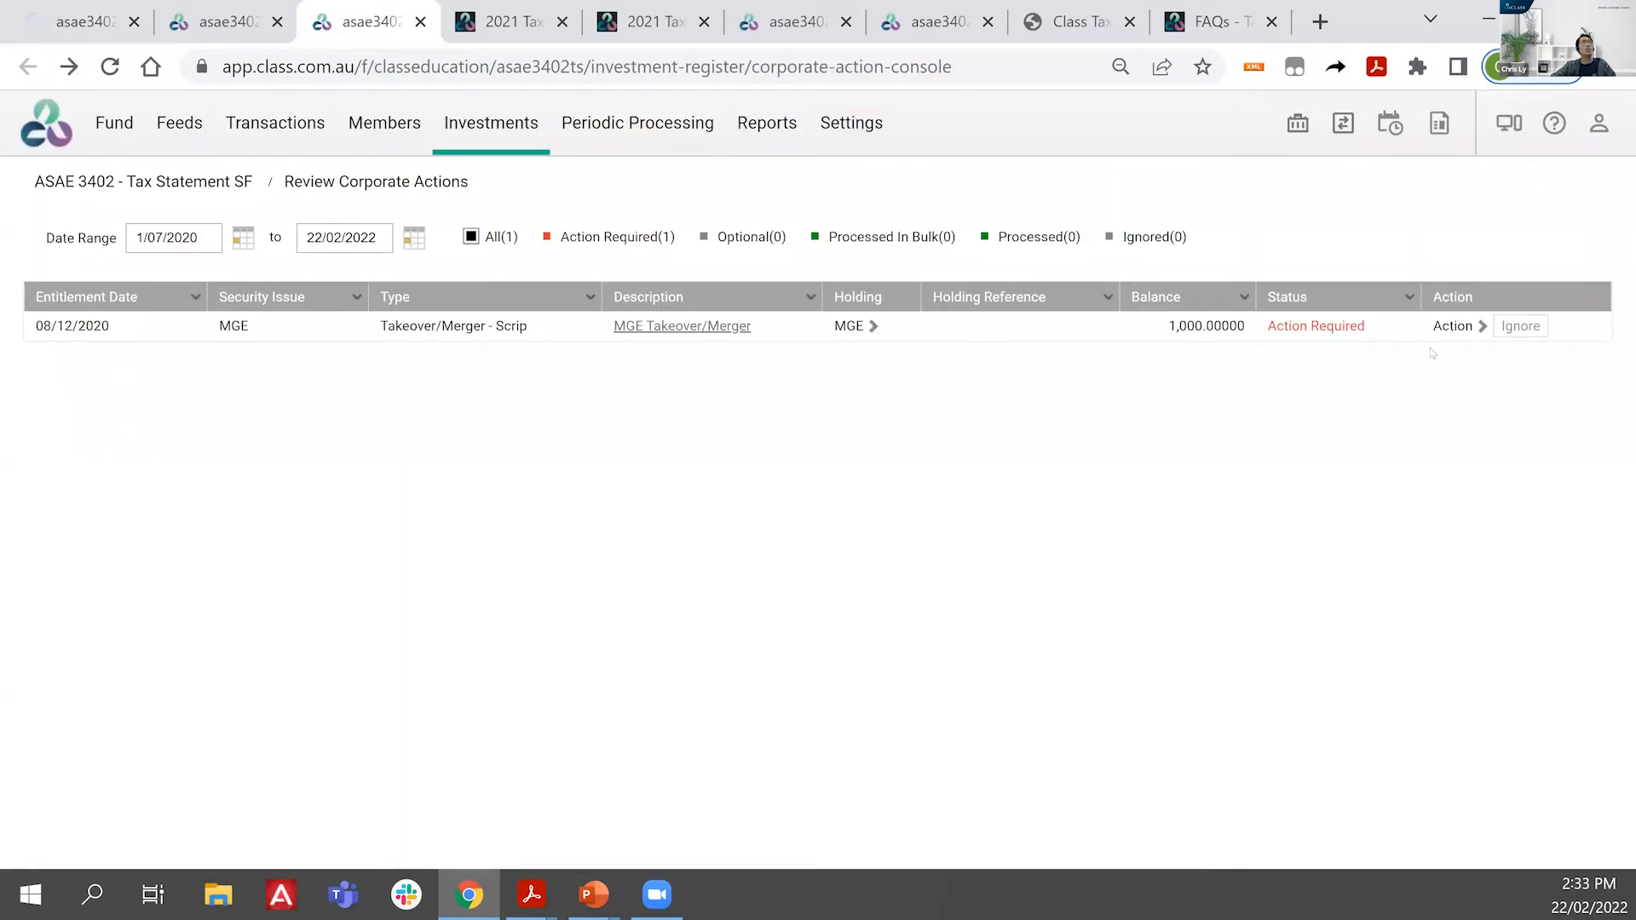
{"action": "left_click", "coordinate": [1446, 303]}
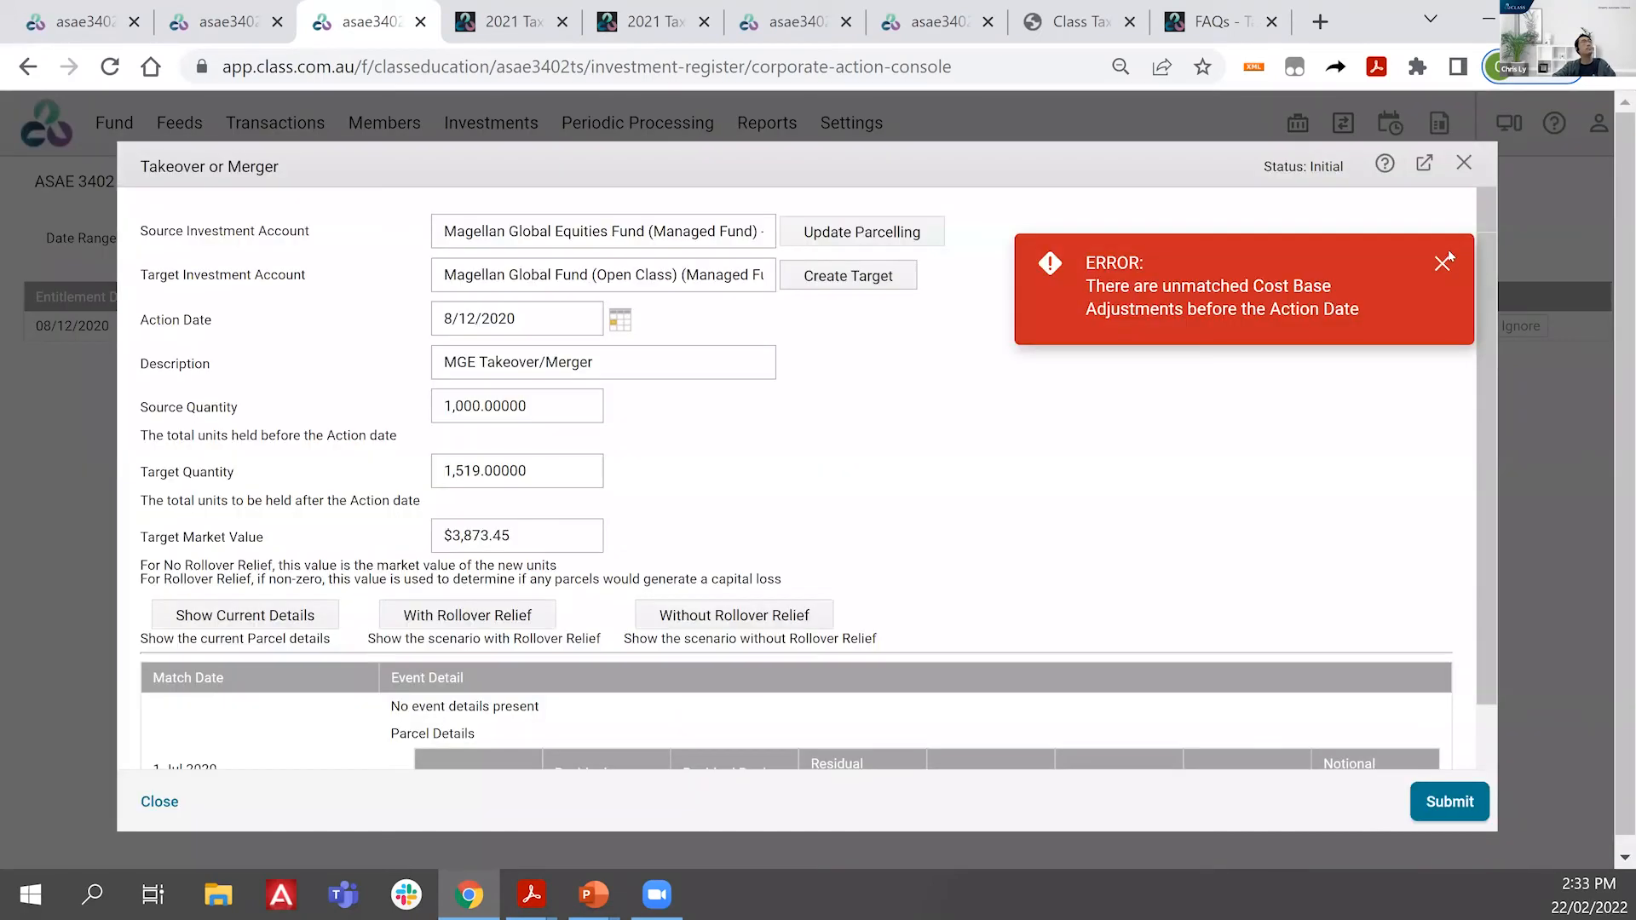
{"action": "left_click", "coordinate": [859, 232]}
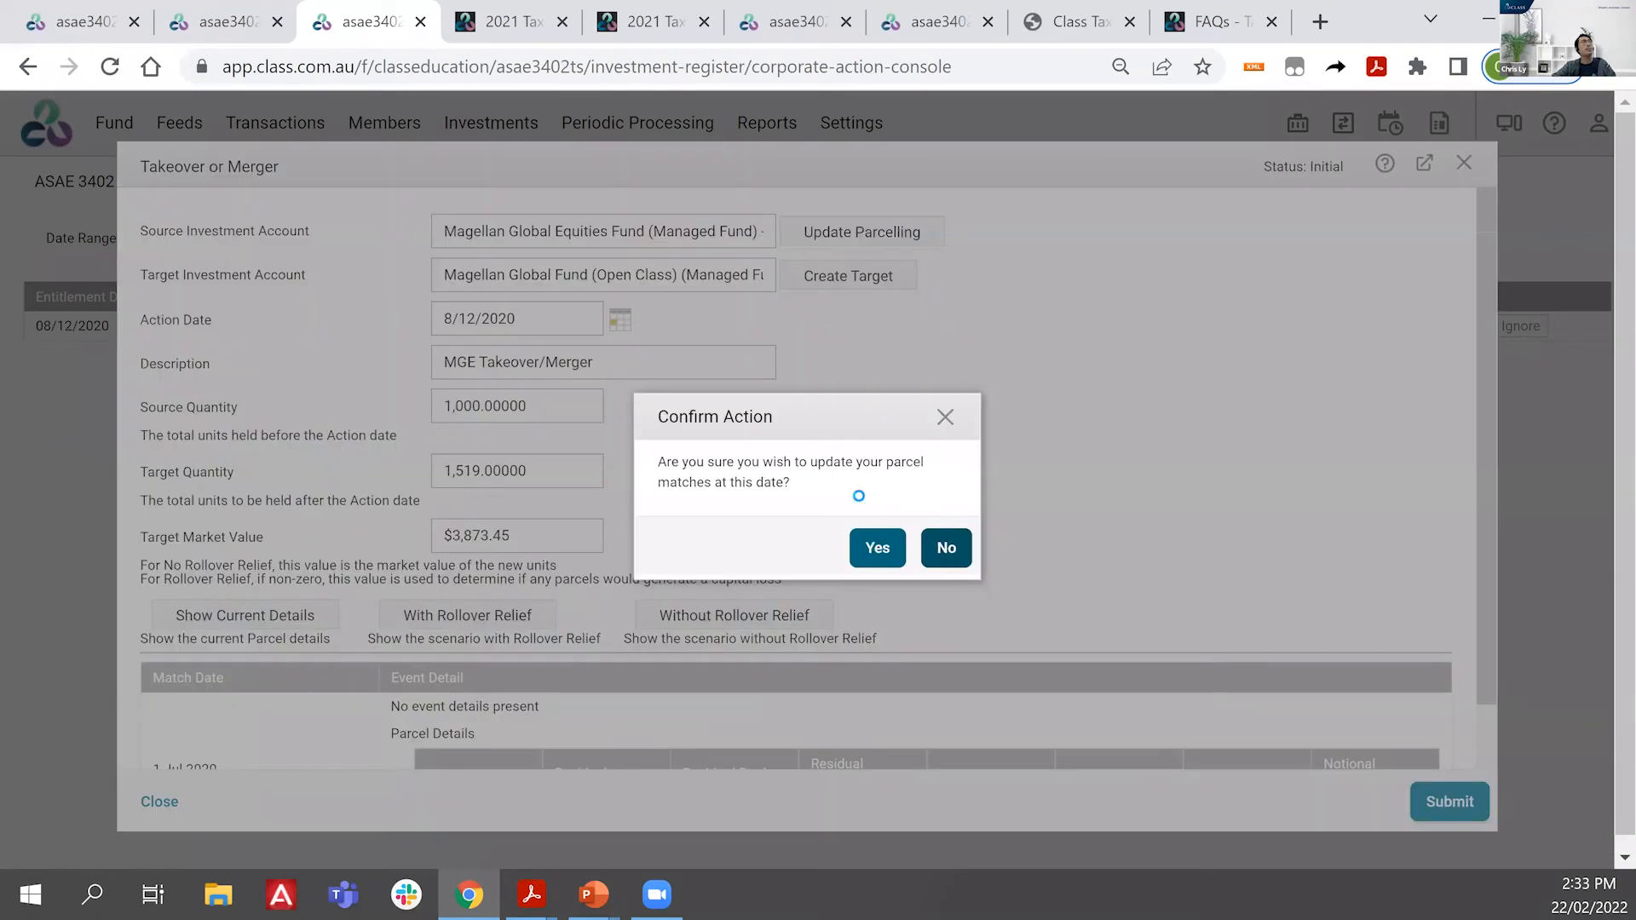
{"action": "left_click", "coordinate": [901, 559]}
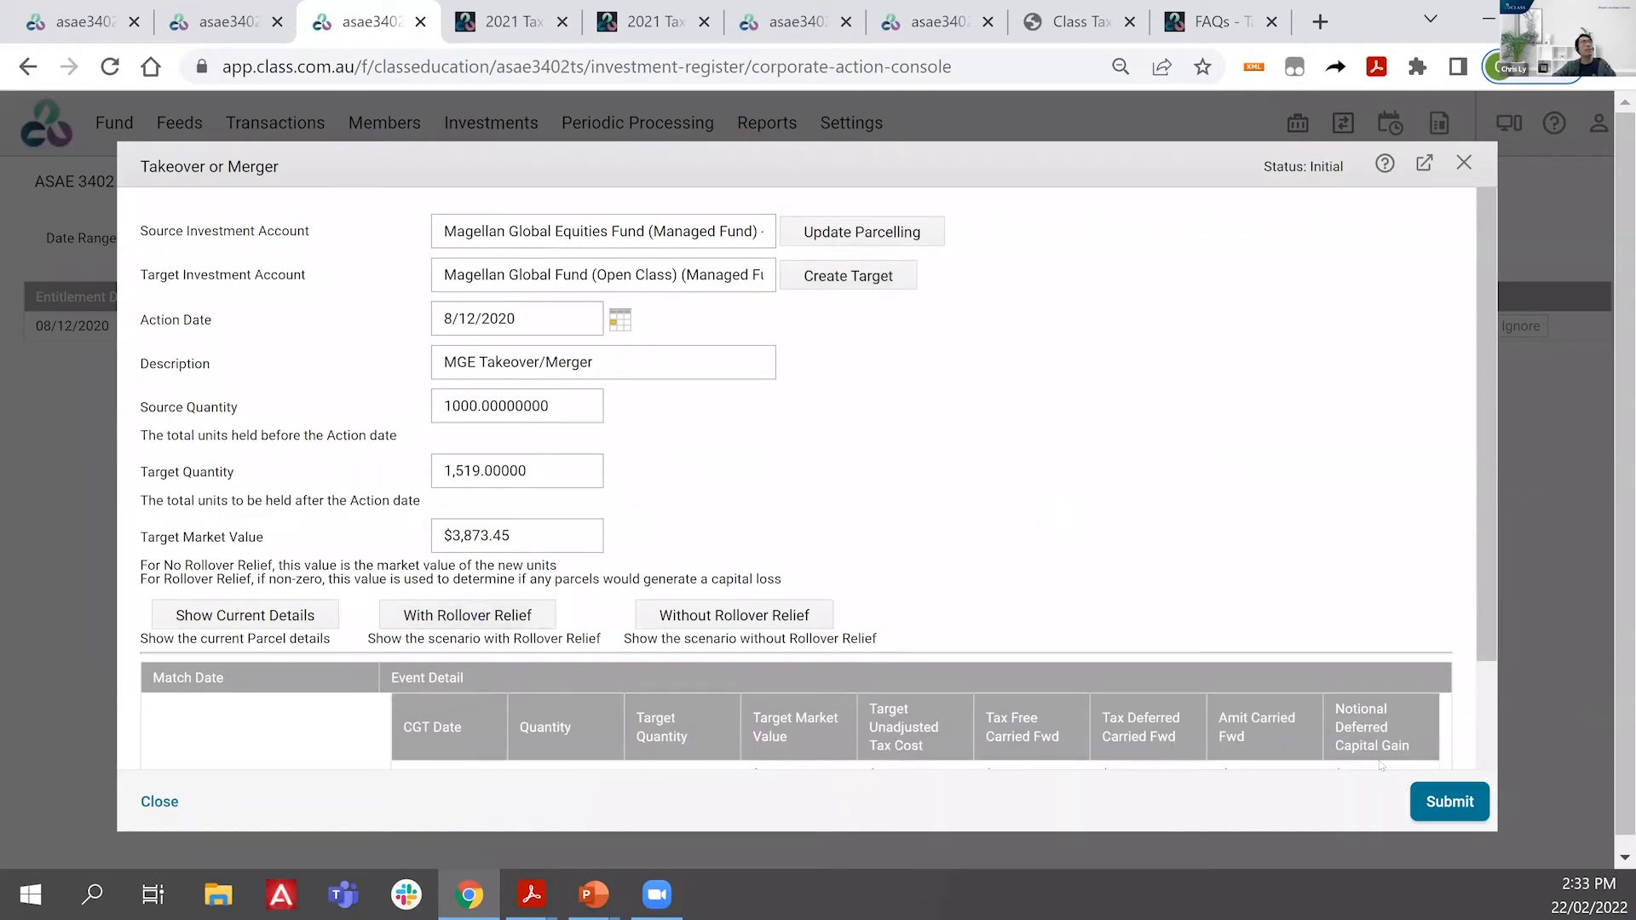
{"action": "scroll", "coordinate": [1383, 766], "scroll_direction": "down", "scroll_amount": 2}
{"action": "left_click", "coordinate": [1431, 798]}
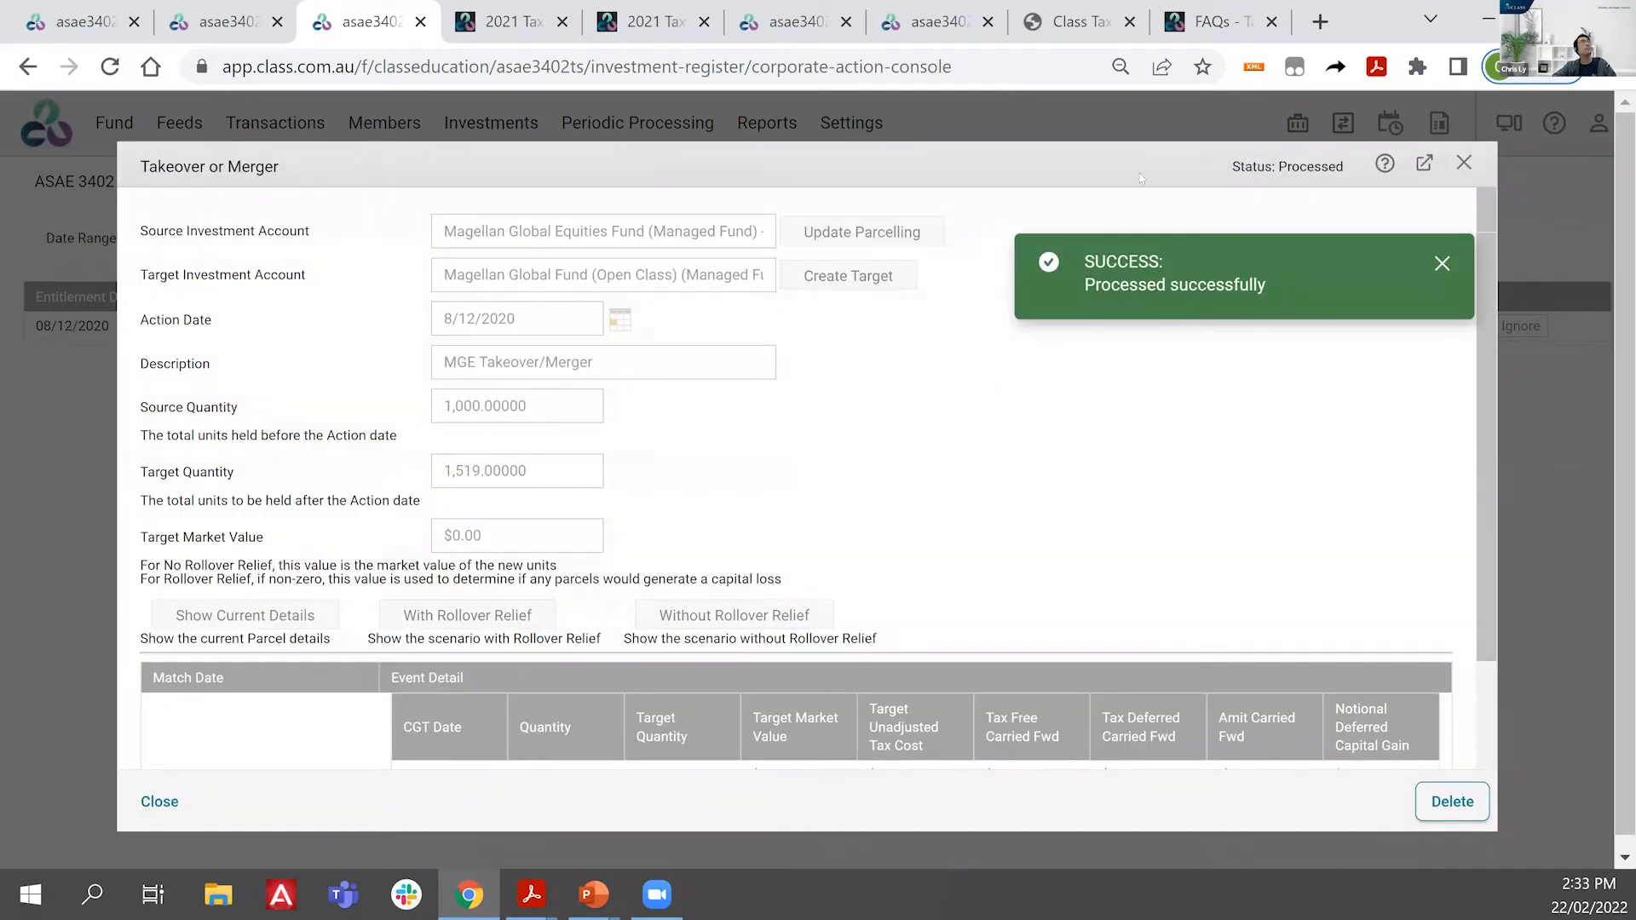
Step: Close the processed takeover and reload the MGE holding account's parcel matches to review the distribution, takeover and AMIT entries
{"action": "left_click", "coordinate": [159, 801]}
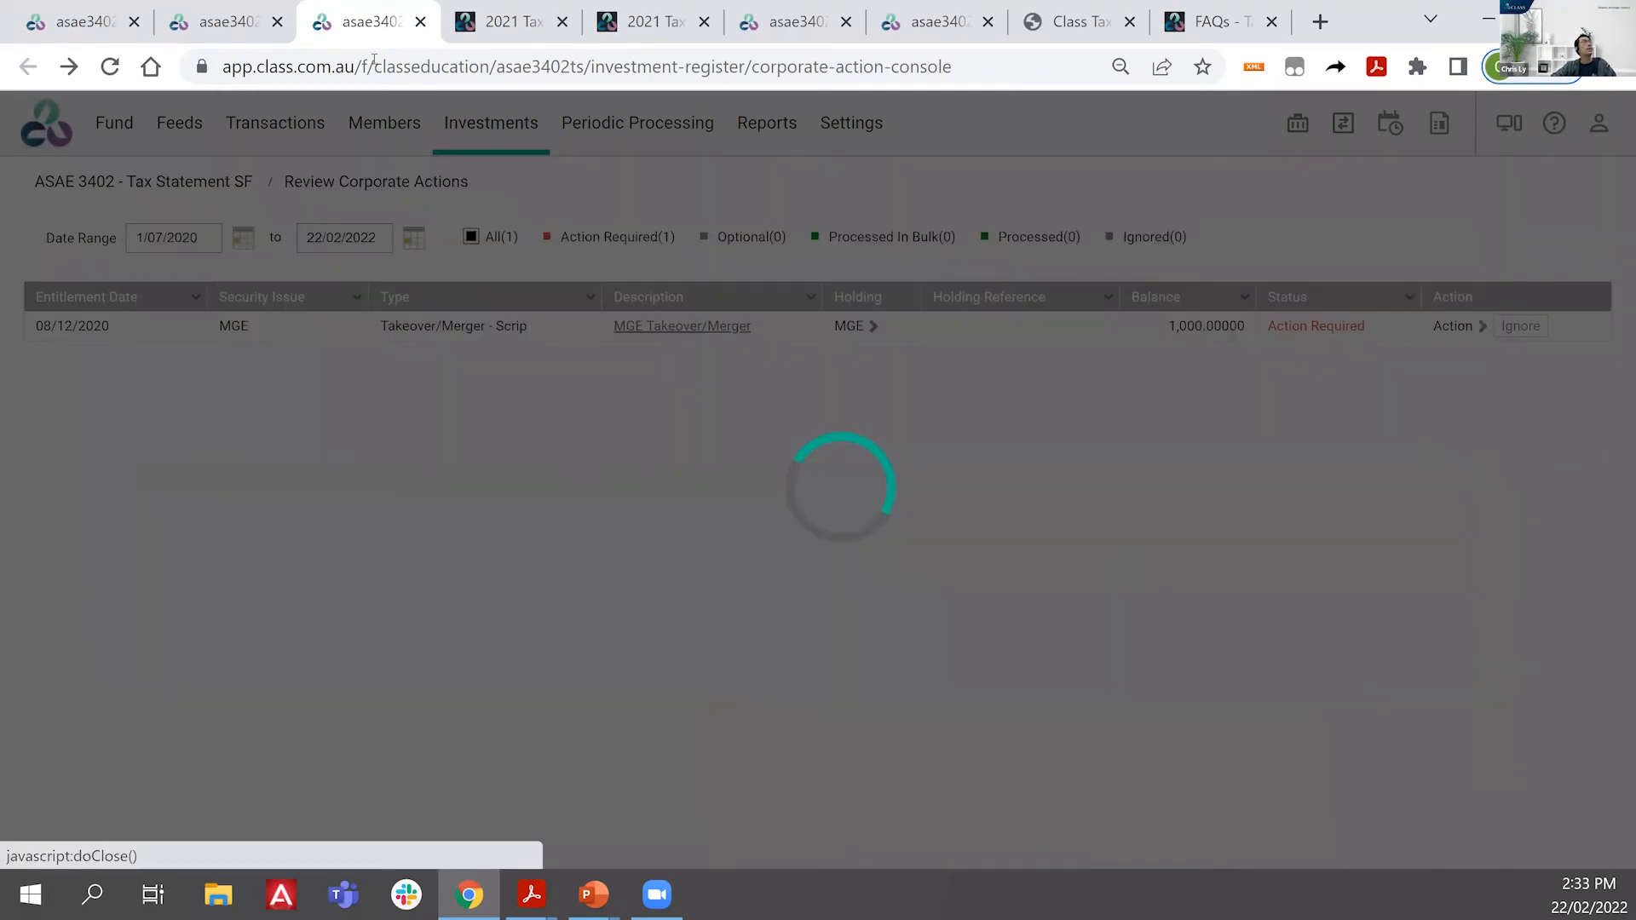
{"action": "left_click", "coordinate": [232, 23]}
{"action": "mouse_move", "coordinate": [552, 151]}
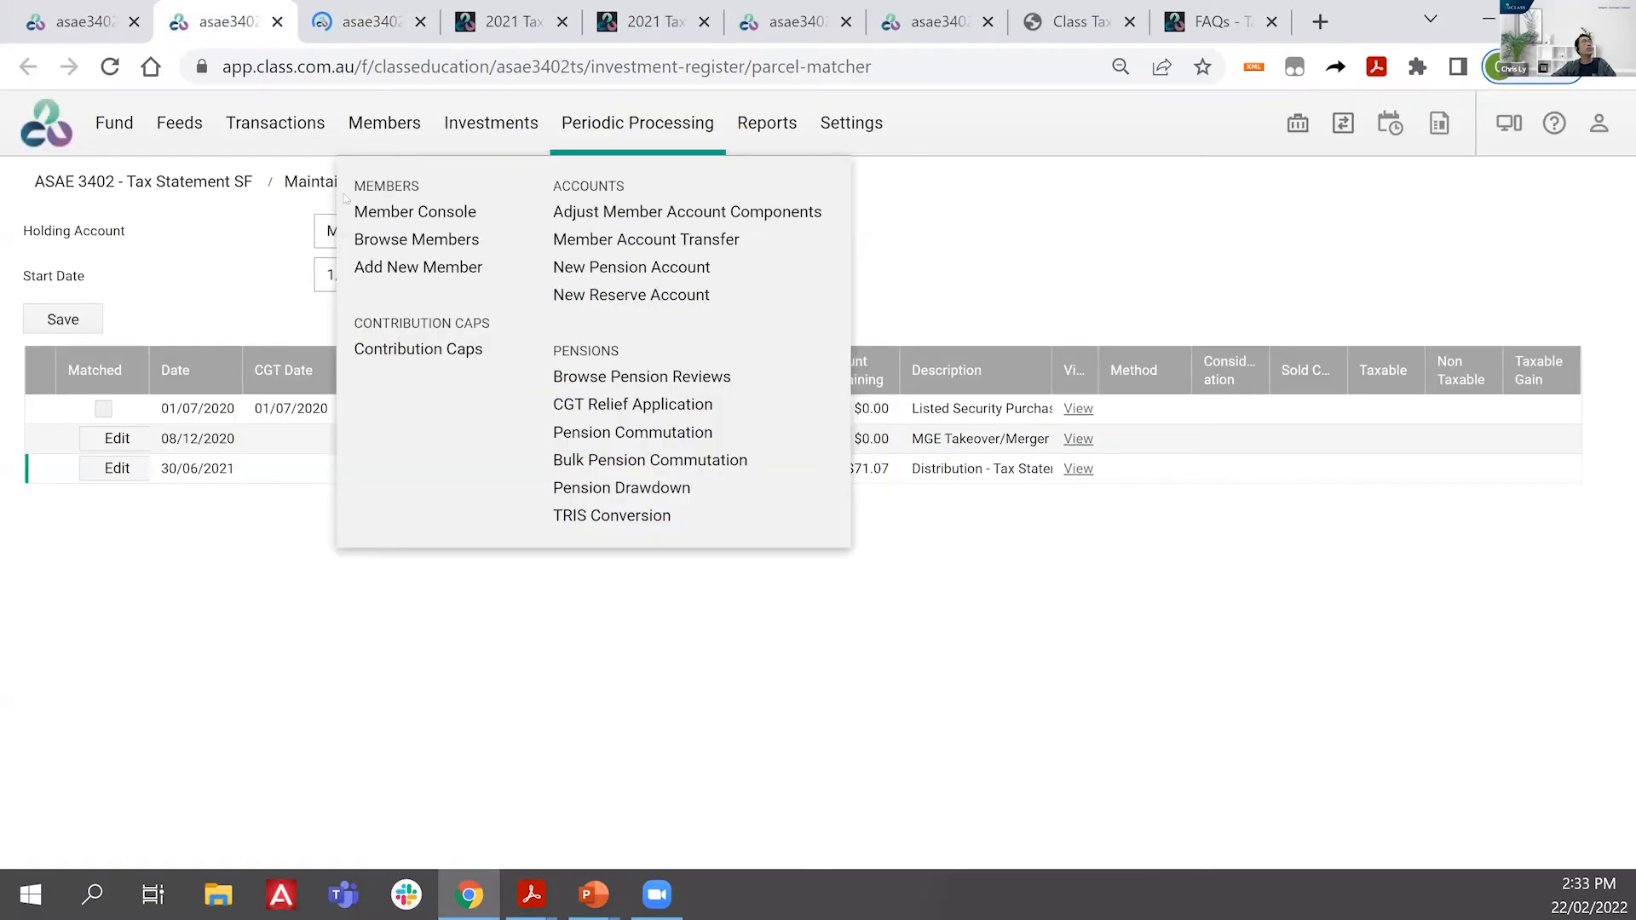
{"action": "left_click", "coordinate": [636, 541]}
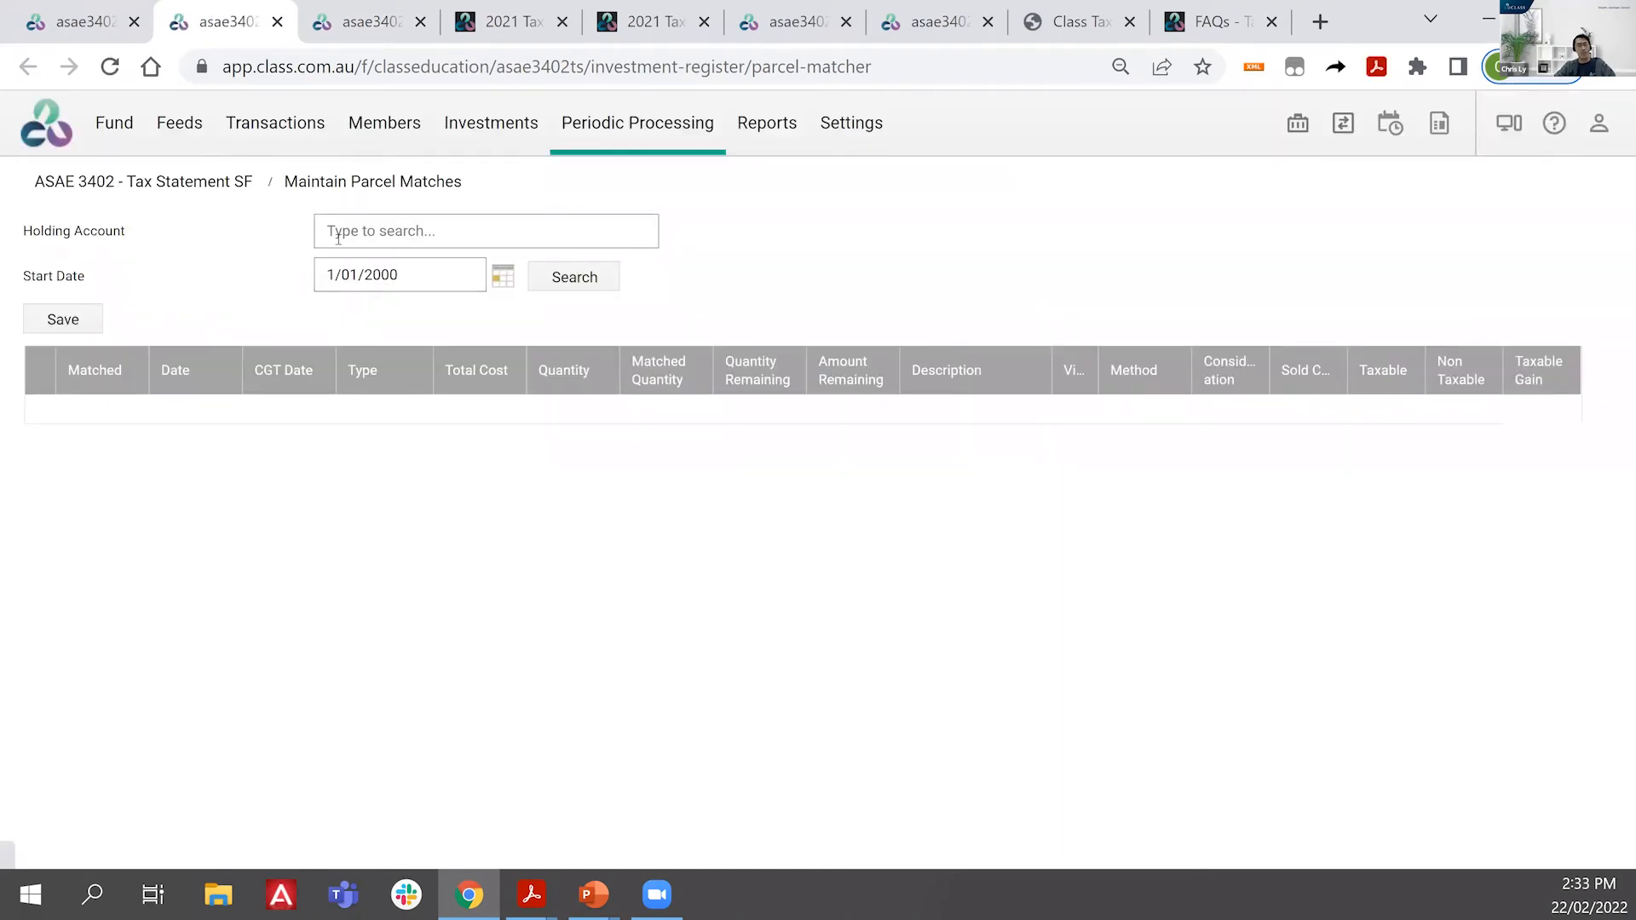
{"action": "left_click", "coordinate": [339, 238]}
{"action": "type", "text": "MGE"}
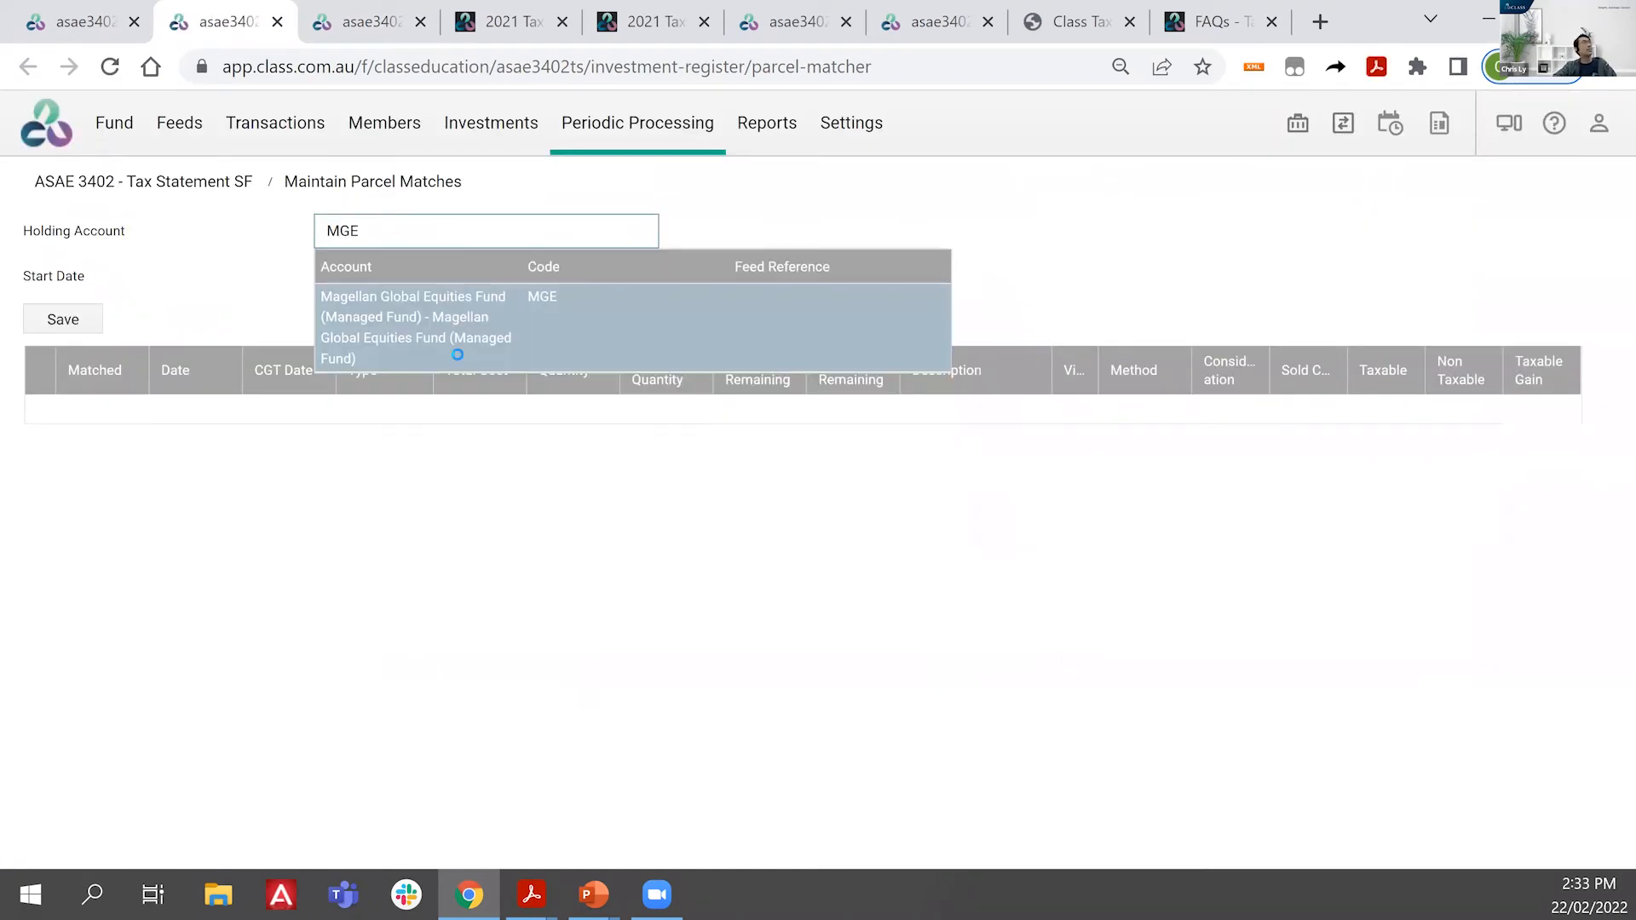
{"action": "left_click", "coordinate": [458, 355]}
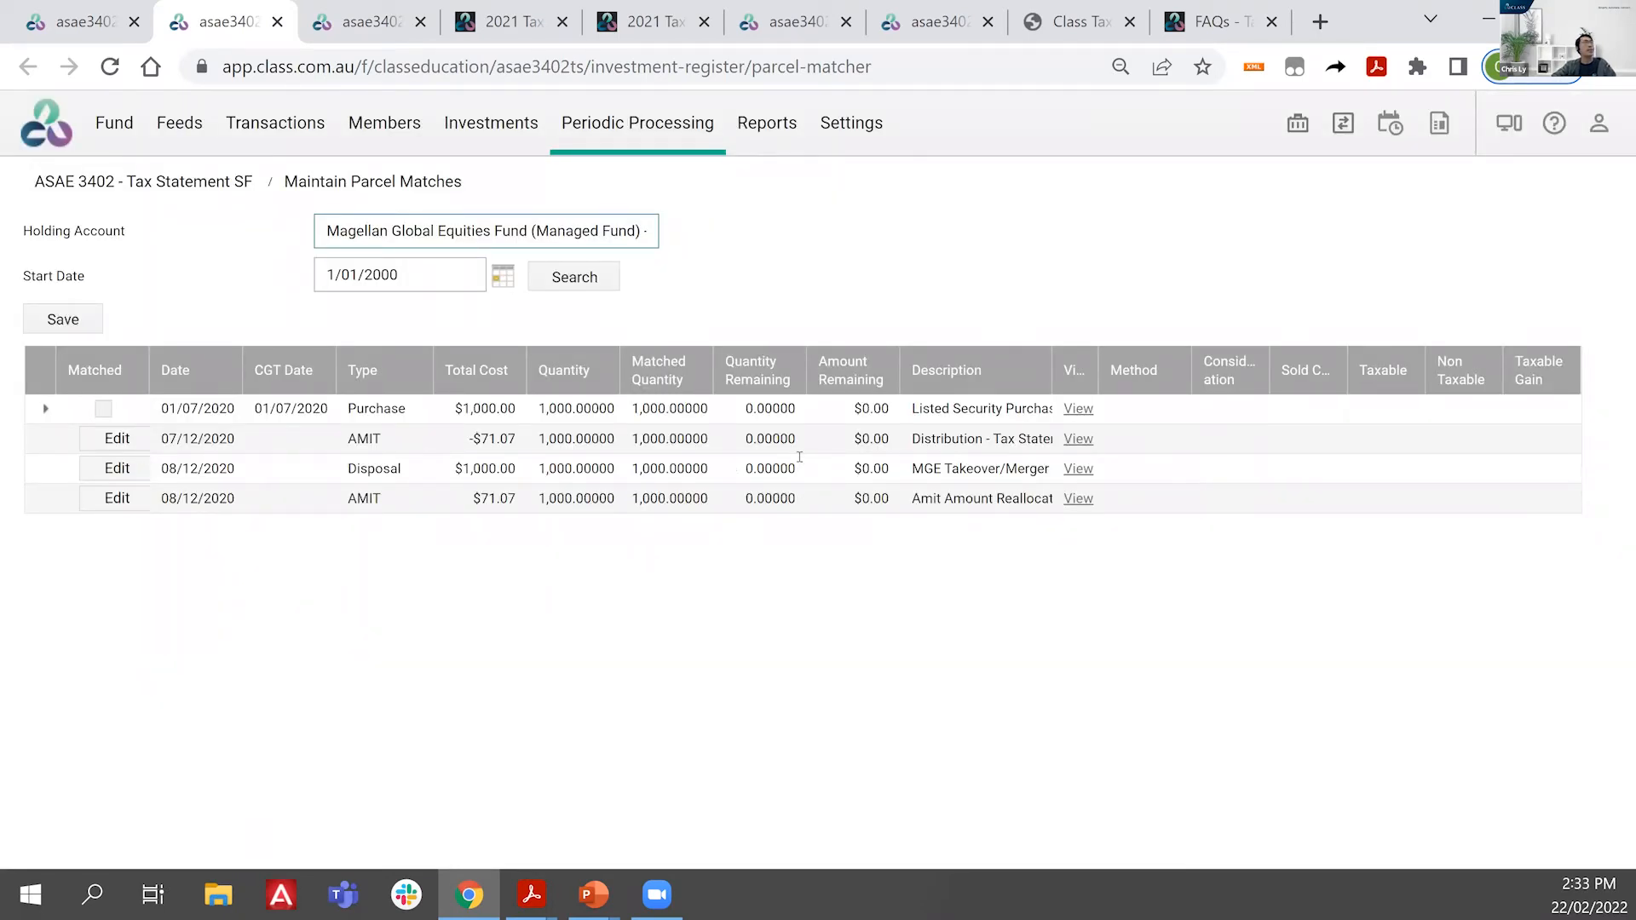
{"action": "left_click_drag", "start_coordinate": [920, 437], "coordinate": [946, 438]}
{"action": "left_click", "coordinate": [238, 445]}
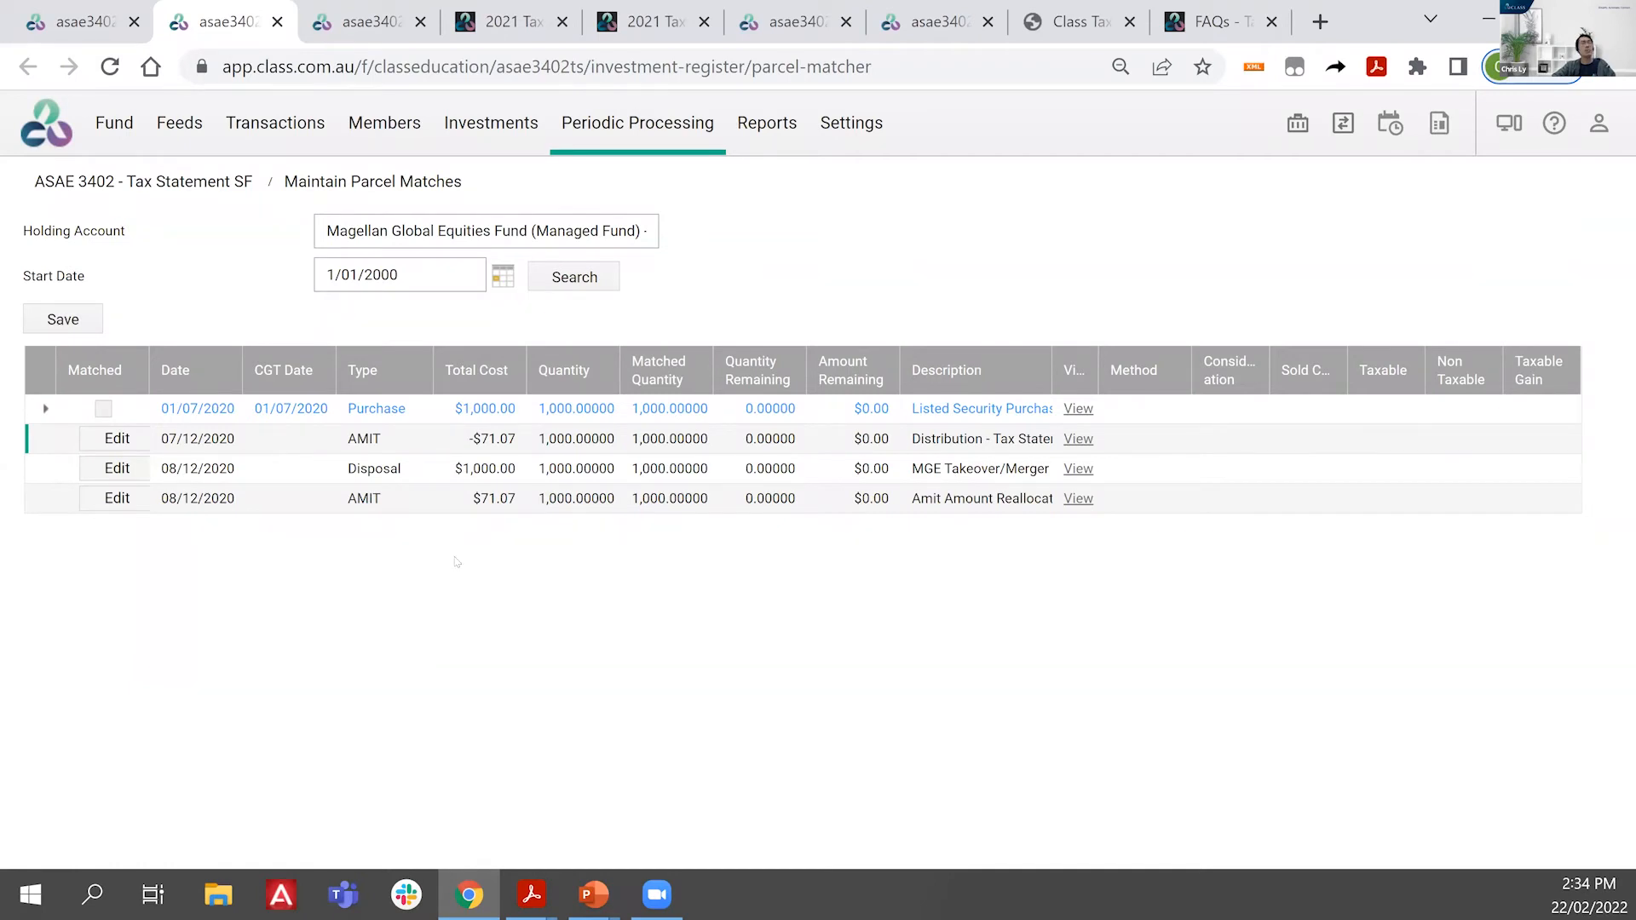
Step: Process a new period update for the 2020-21 financial year with period end date 30/06/2021
{"action": "left_click", "coordinate": [126, 20]}
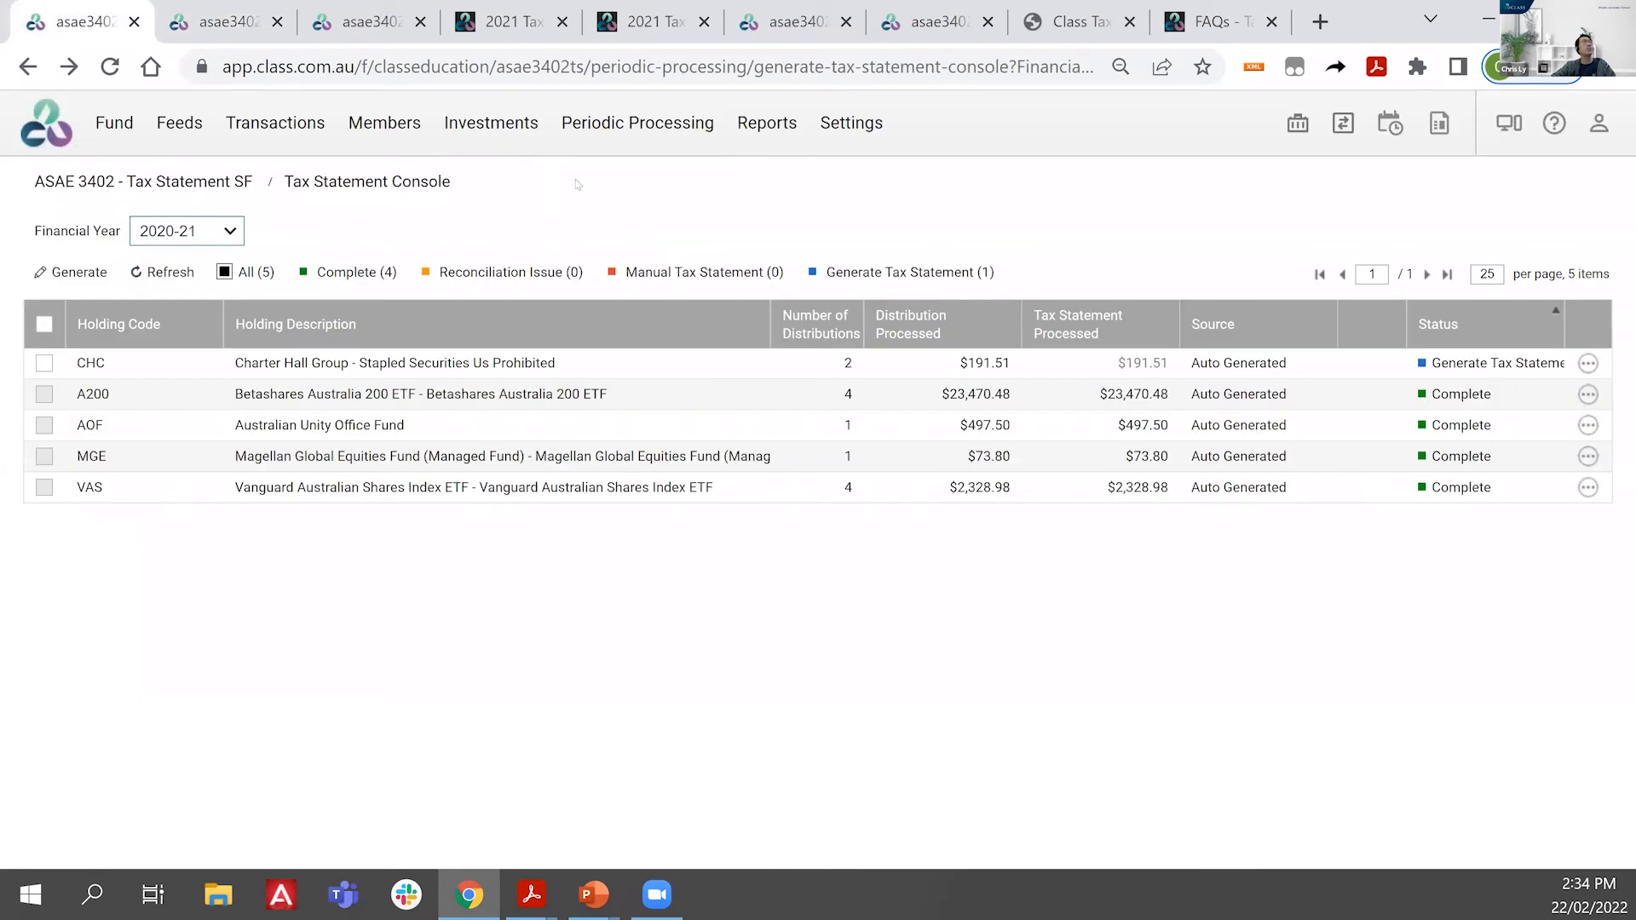
{"action": "mouse_move", "coordinate": [615, 156]}
{"action": "middle_click", "coordinate": [607, 211]}
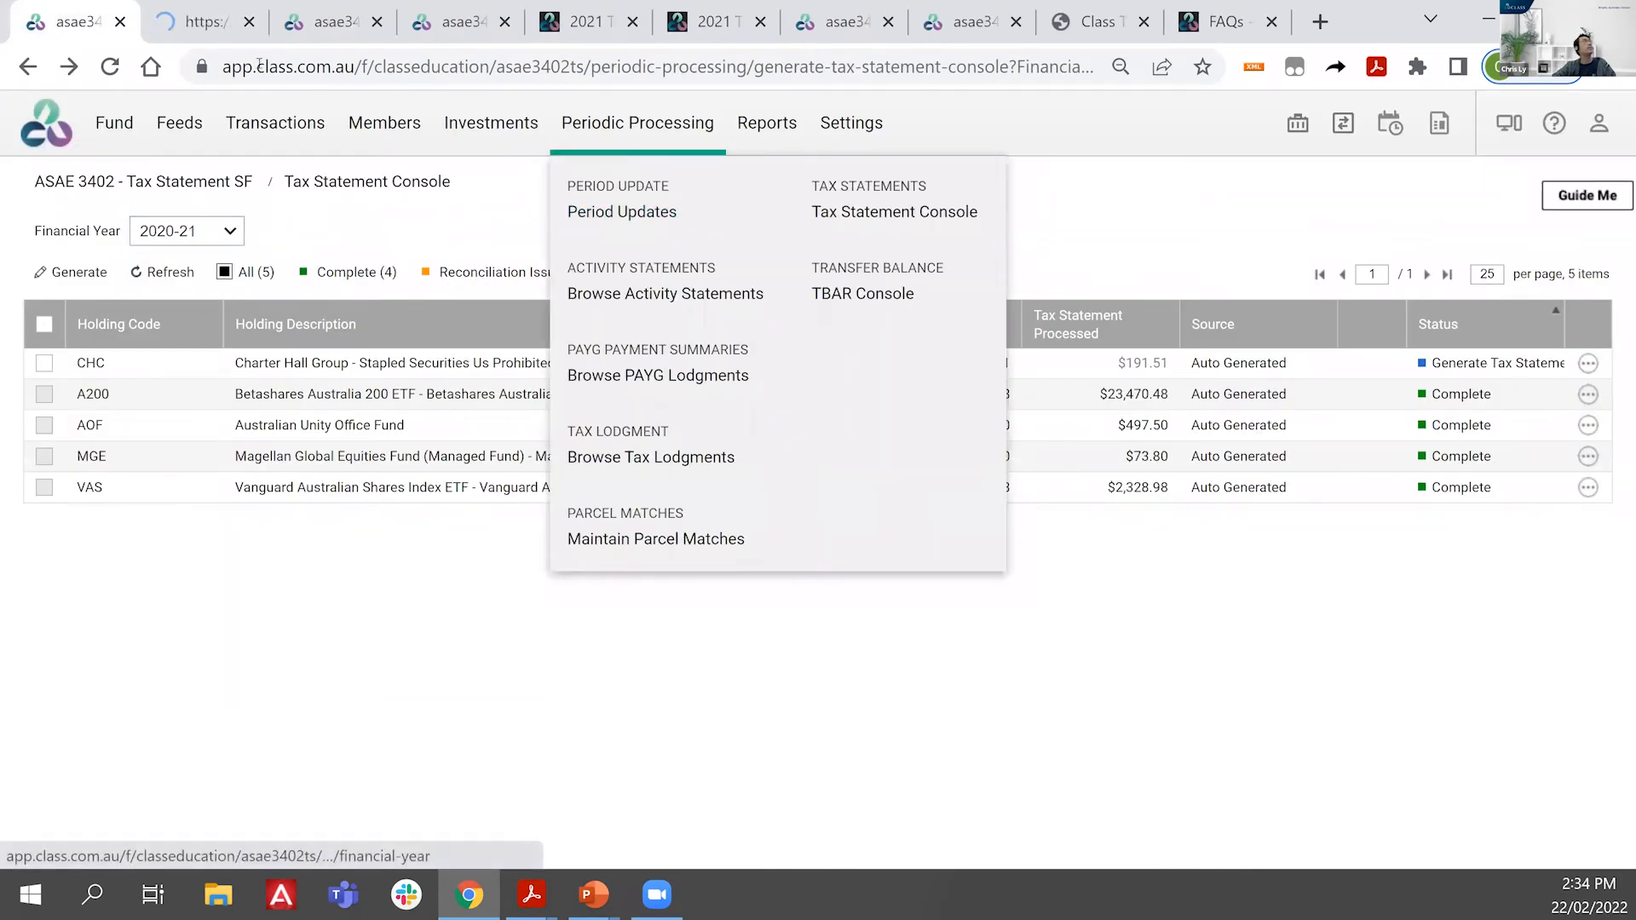
{"action": "left_click", "coordinate": [171, 22]}
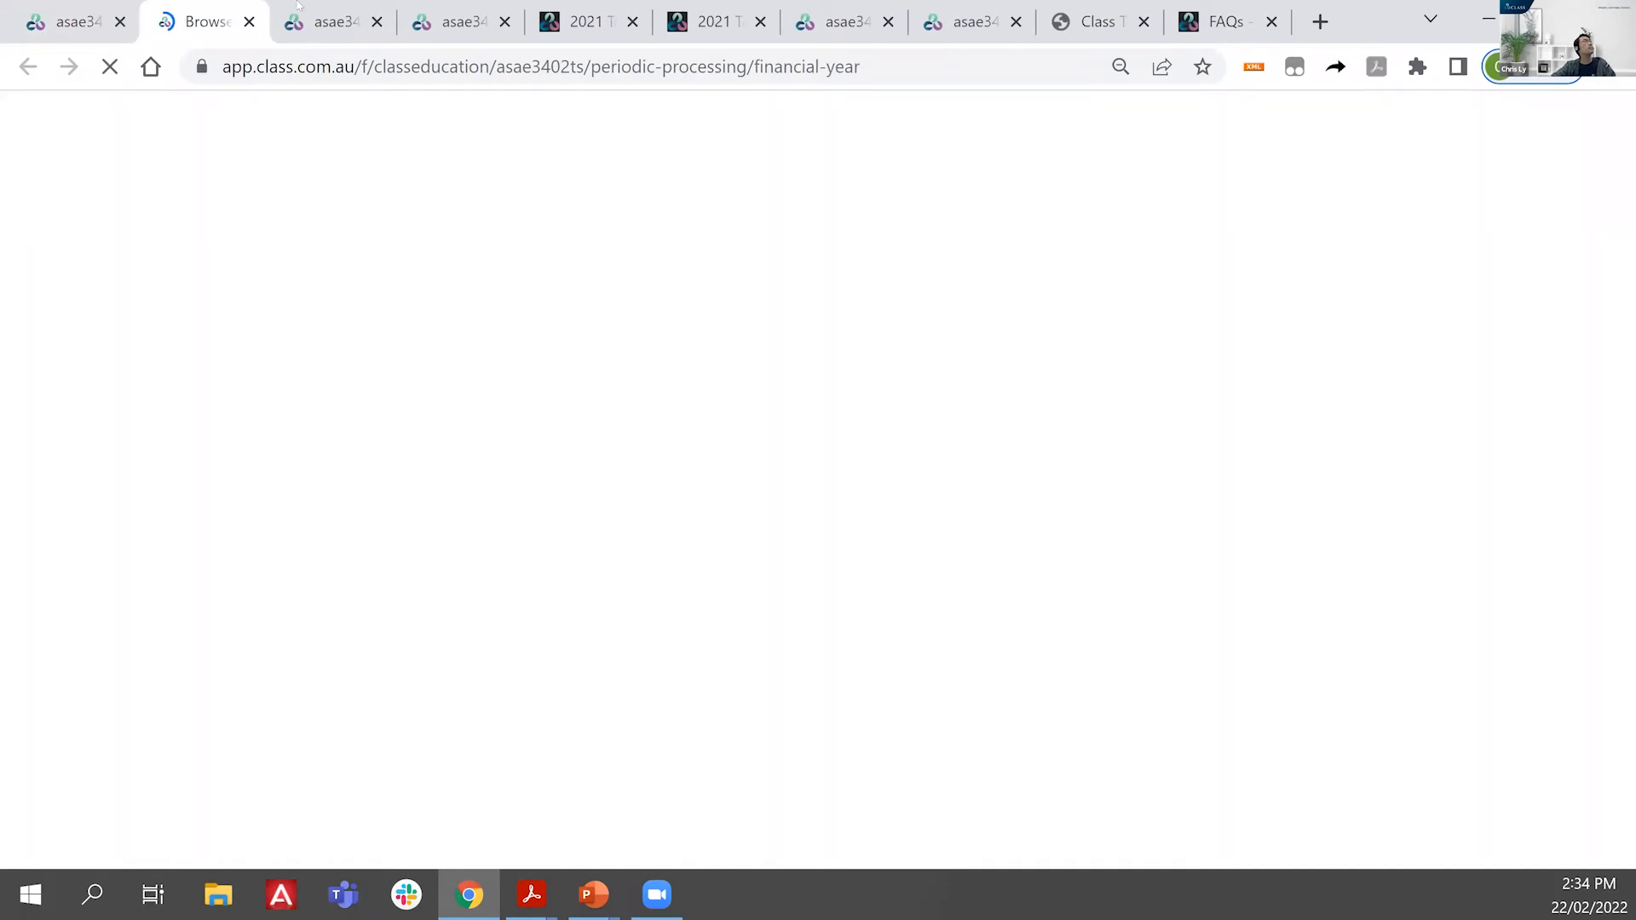
{"action": "left_click", "coordinate": [464, 7]}
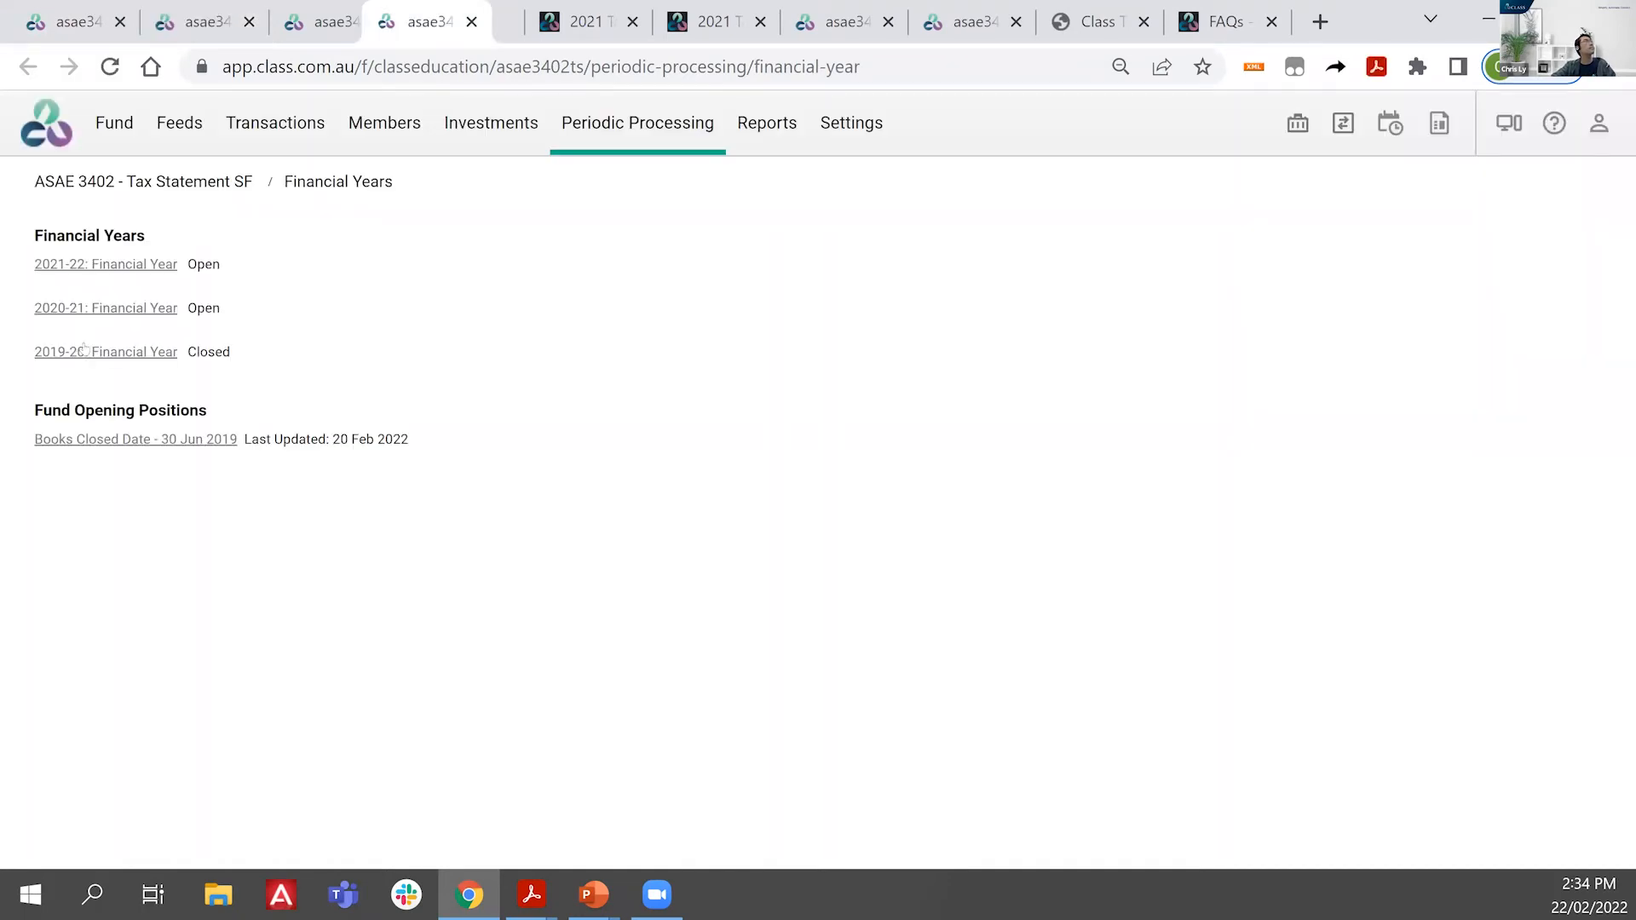
{"action": "left_click", "coordinate": [150, 309]}
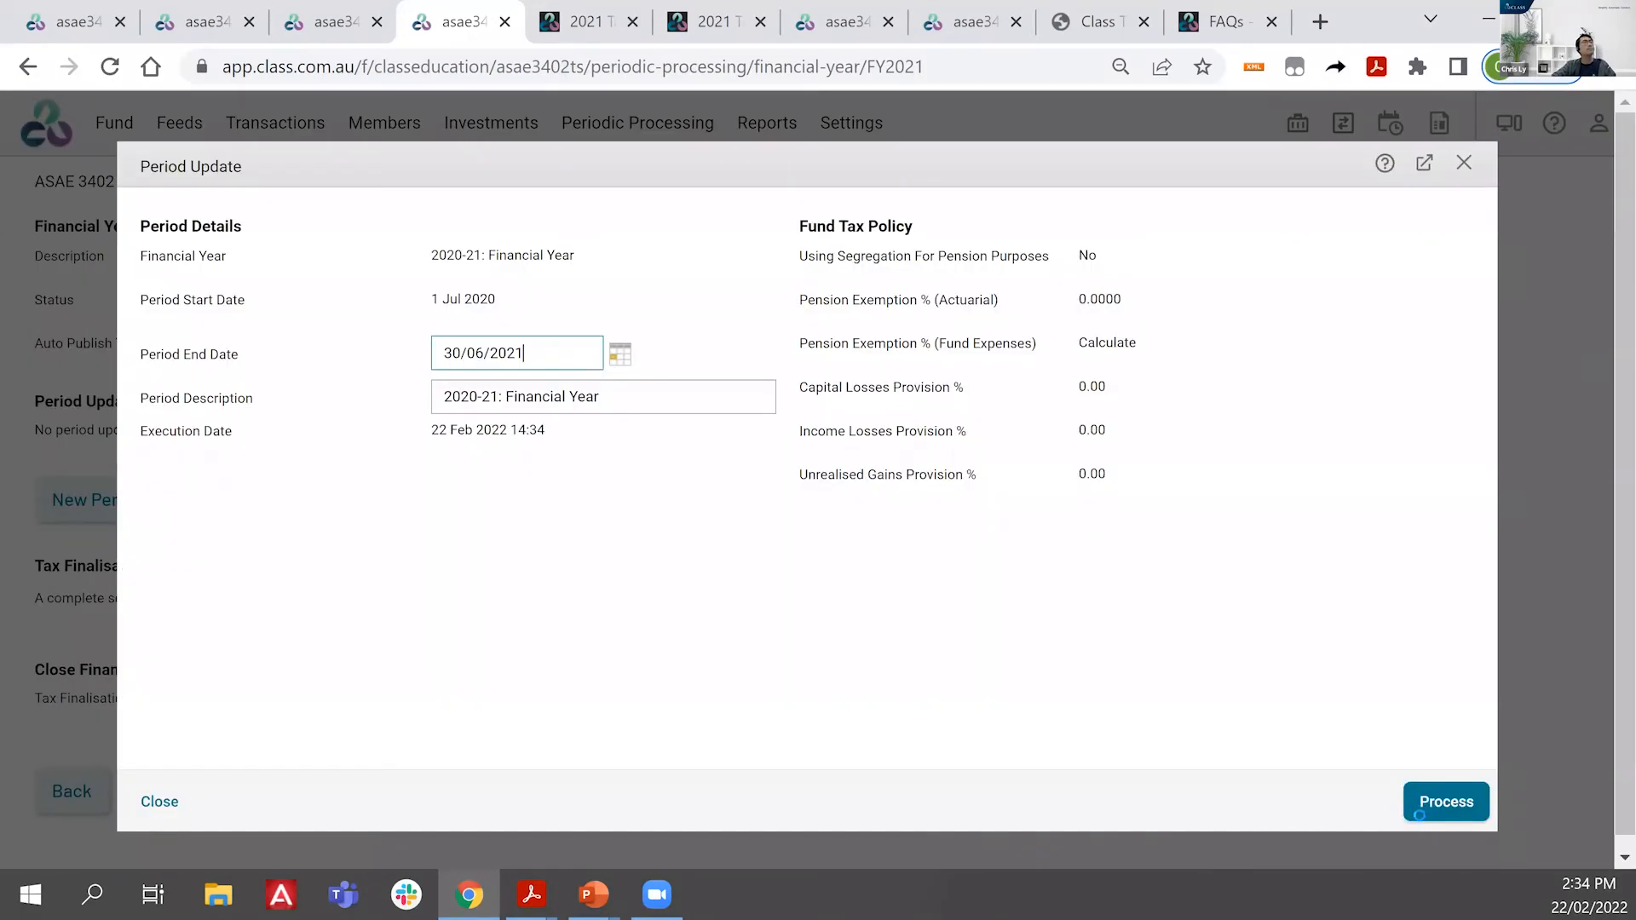
{"action": "left_click", "coordinate": [1416, 810]}
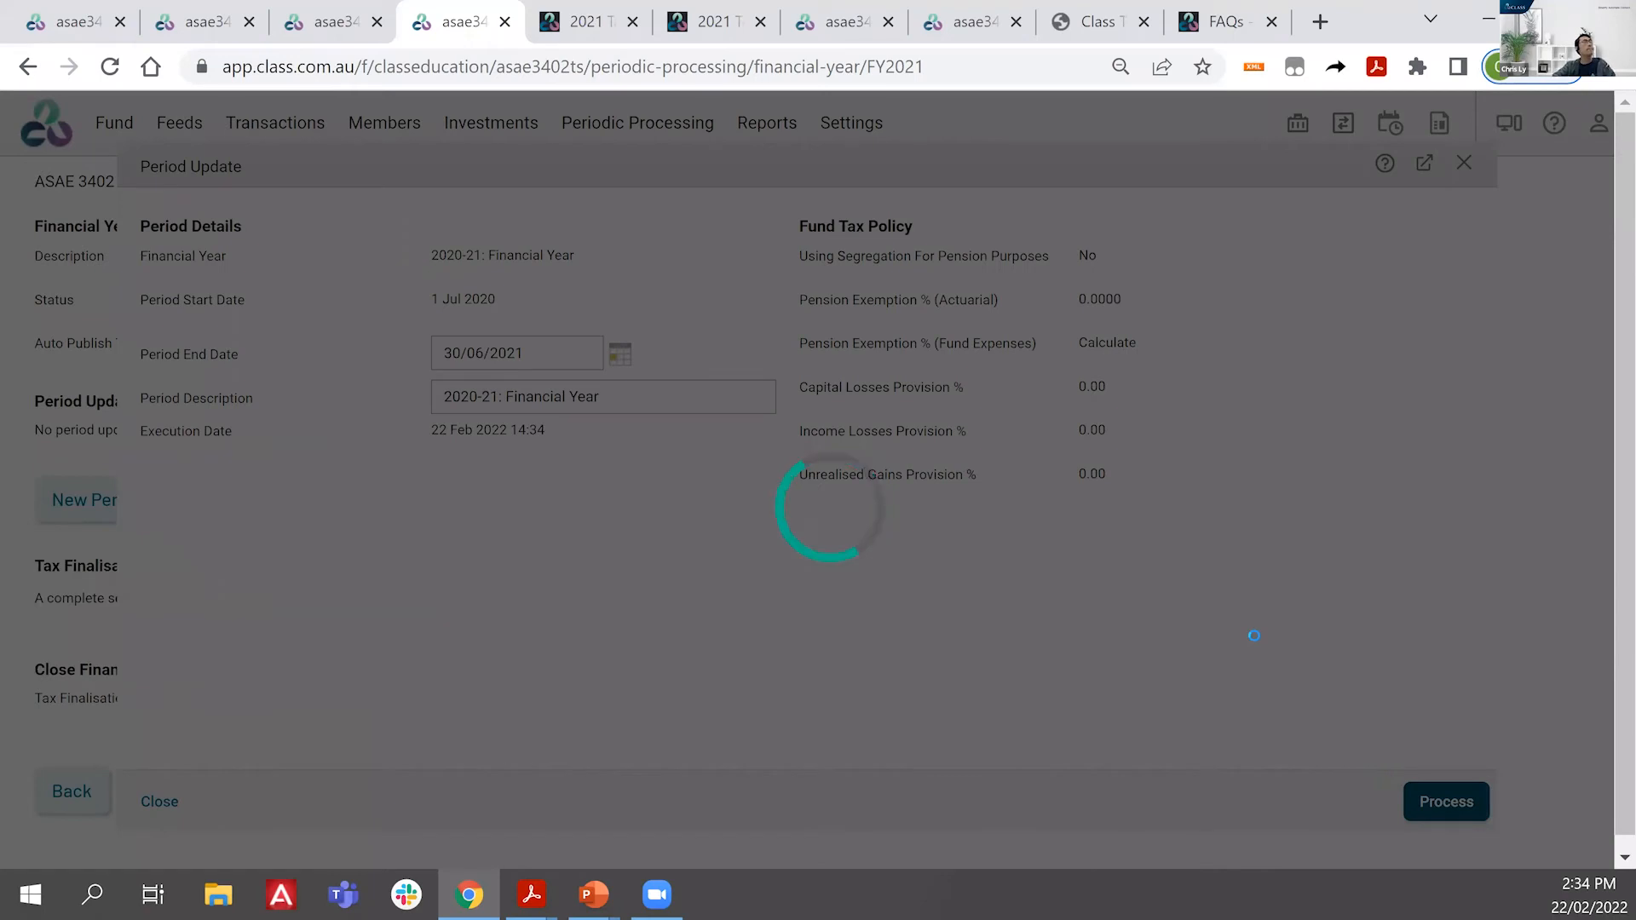
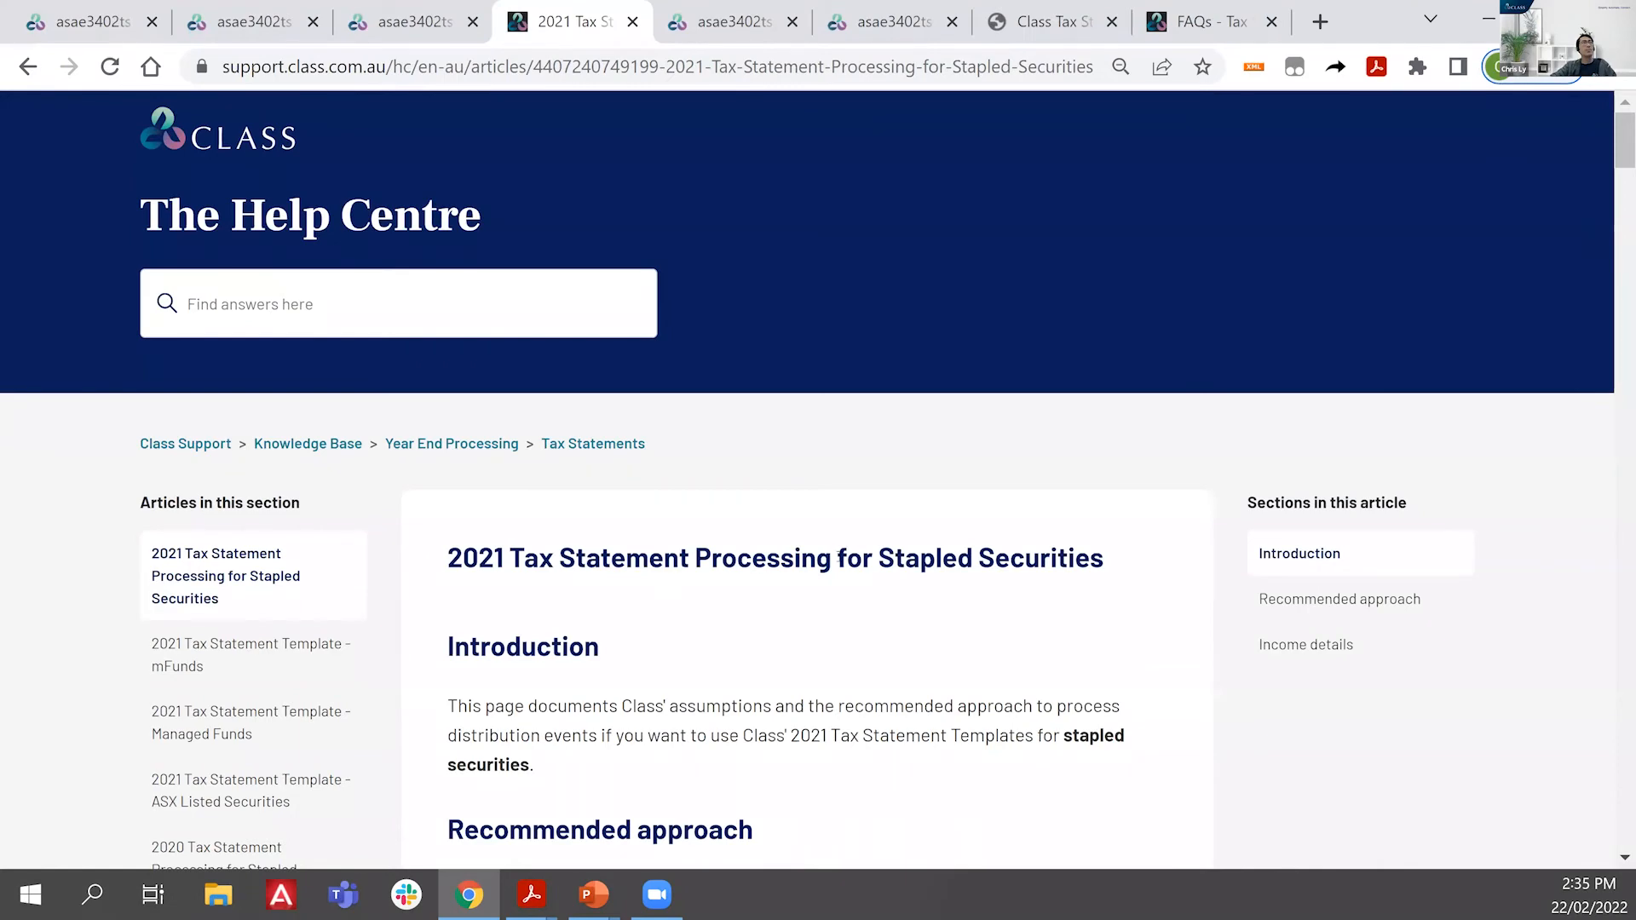
Step: Find the CHC income details in the 2021 Tax Statement Processing for Stapled Securities help article
{"action": "scroll", "coordinate": [978, 590], "scroll_direction": "down", "scroll_amount": 3}
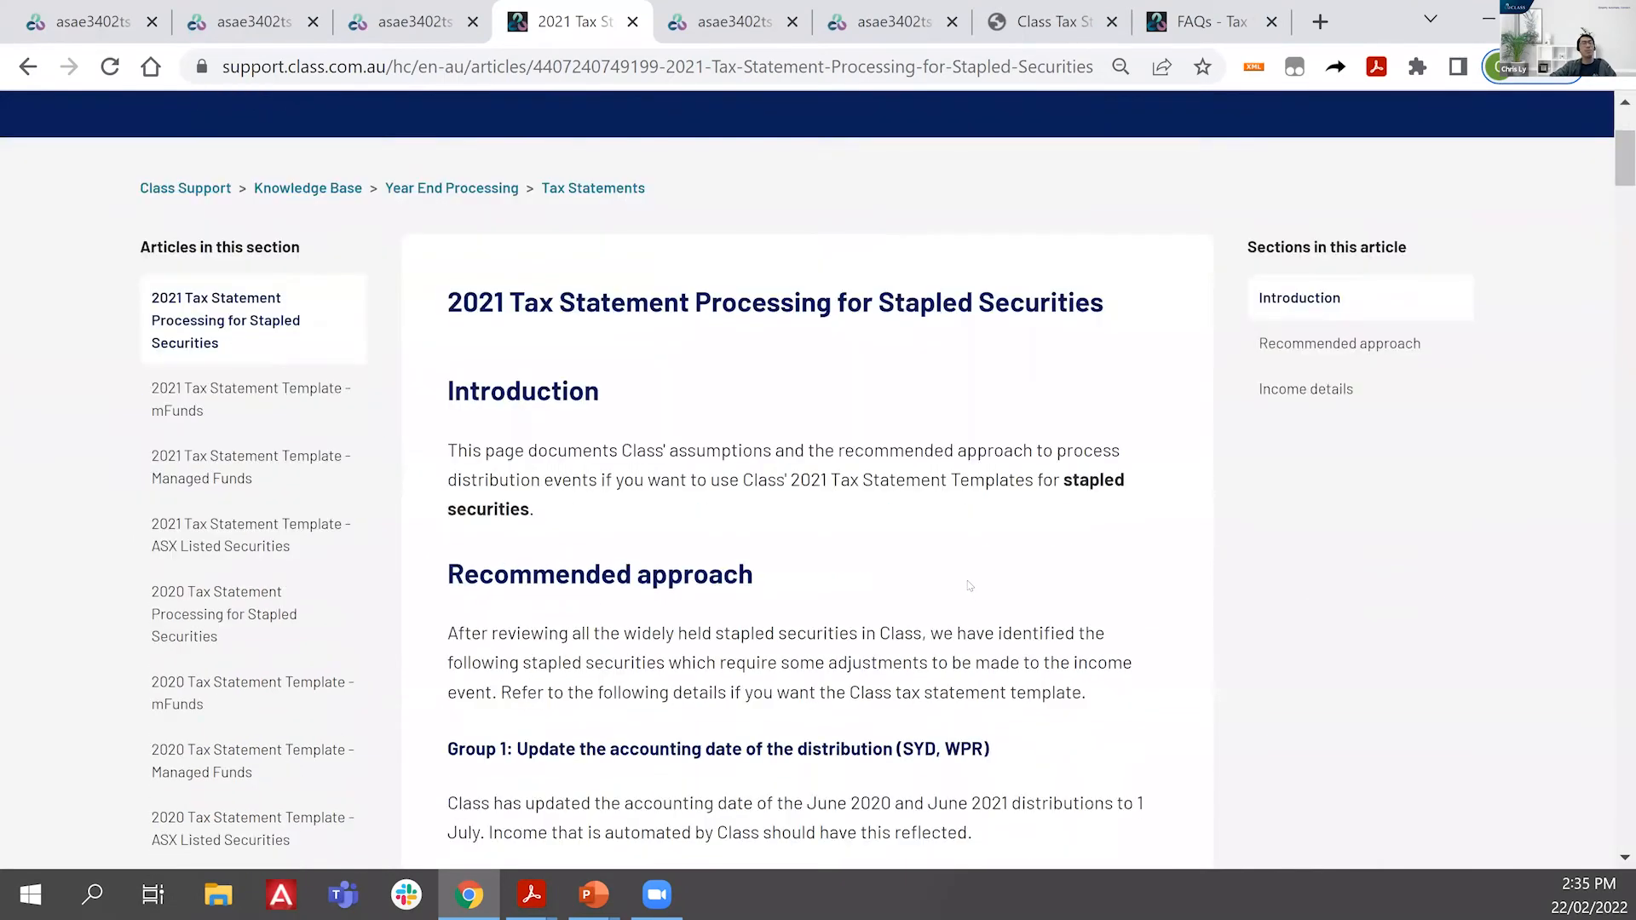
{"action": "scroll", "coordinate": [954, 601], "scroll_direction": "down", "scroll_amount": 2}
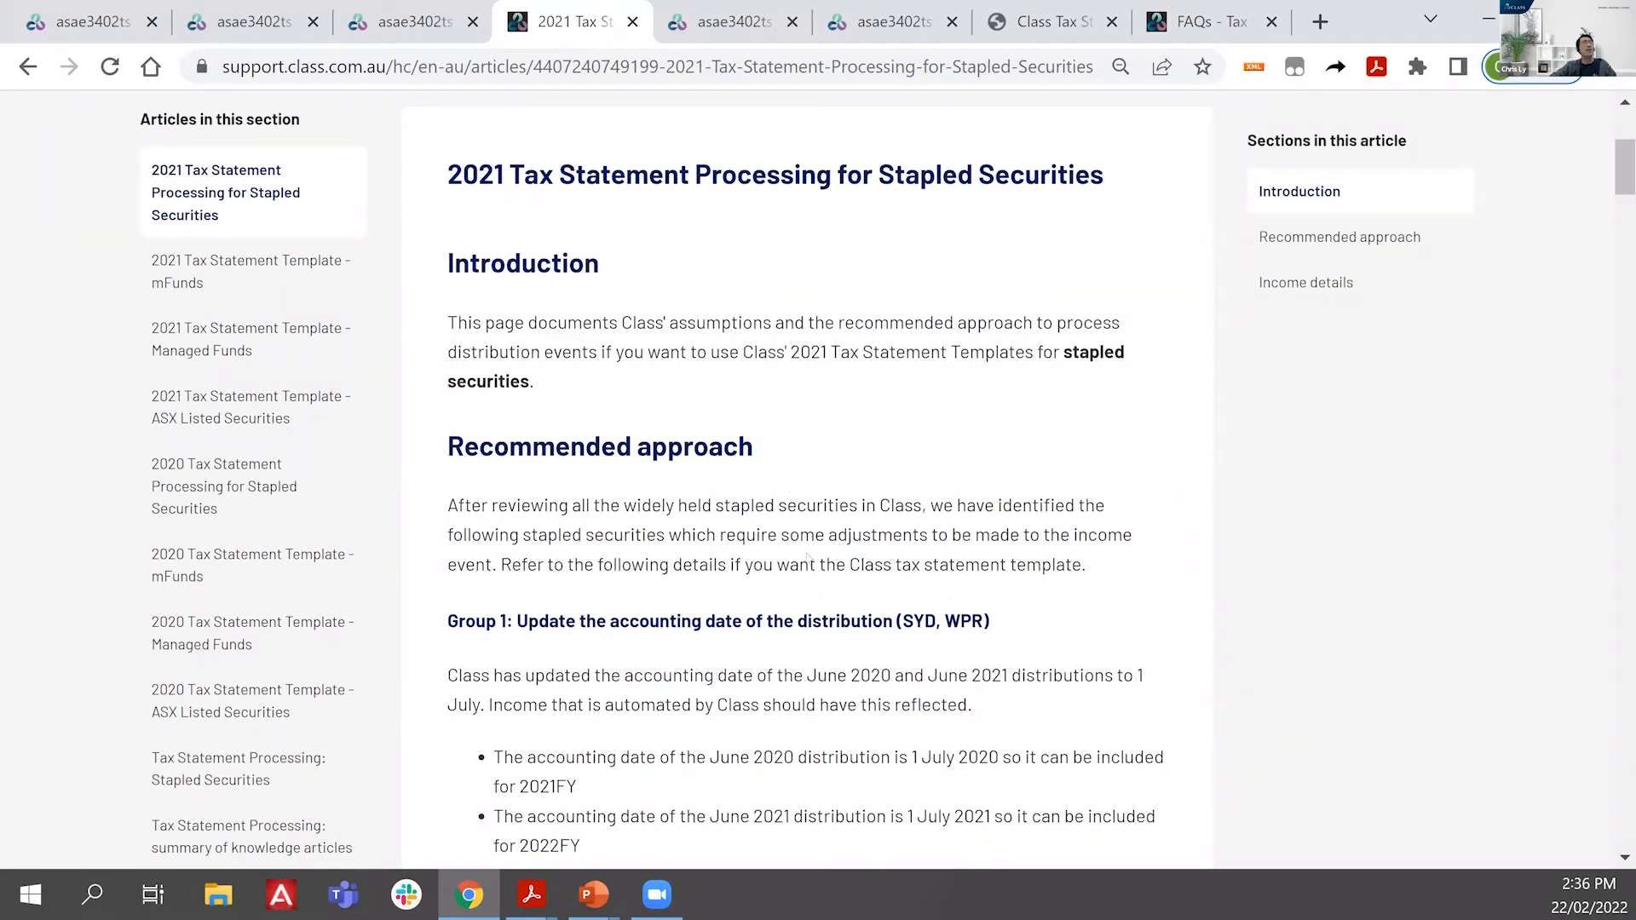
{"action": "scroll", "coordinate": [633, 322], "scroll_direction": "down", "scroll_amount": 6}
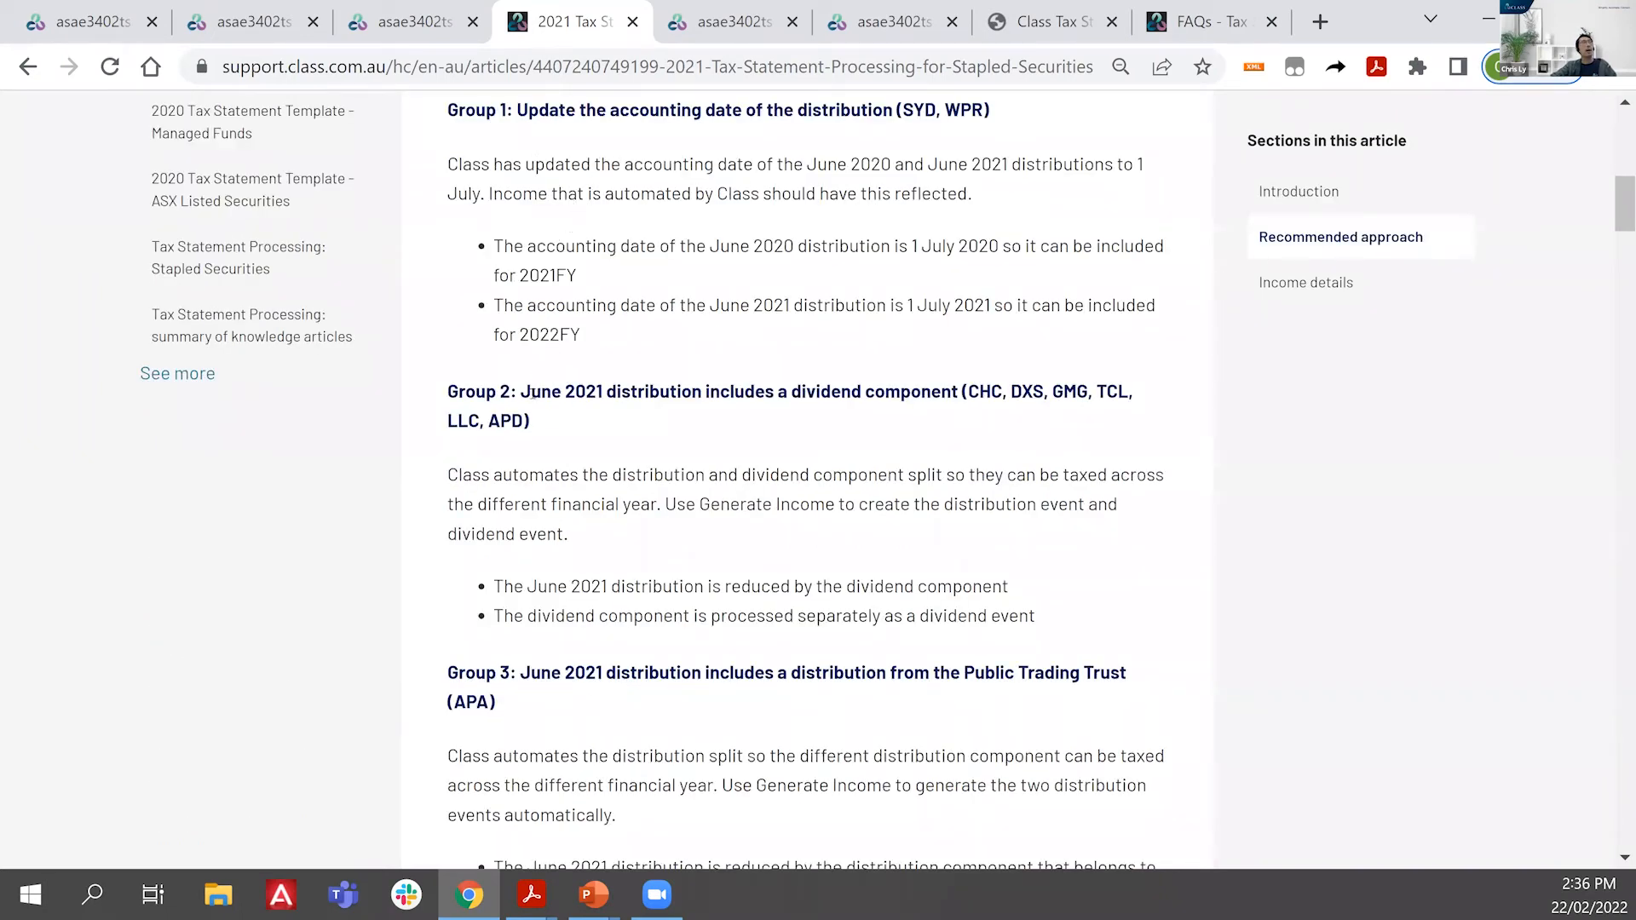
{"action": "double_click", "coordinate": [981, 391]}
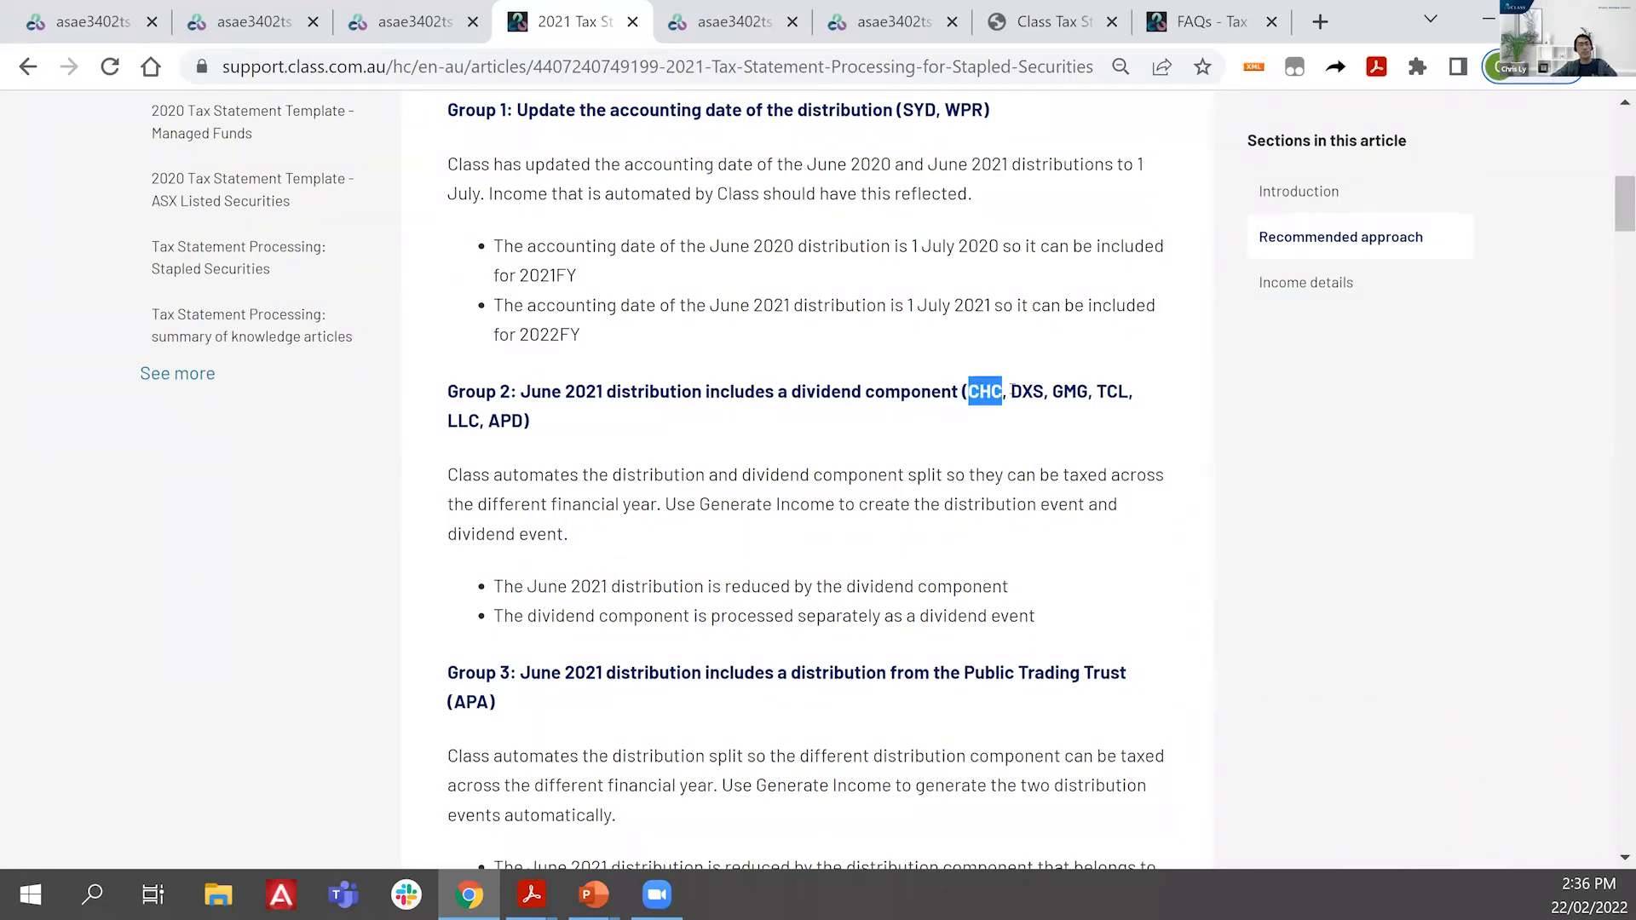
{"action": "key", "text": "ctrl+f"}
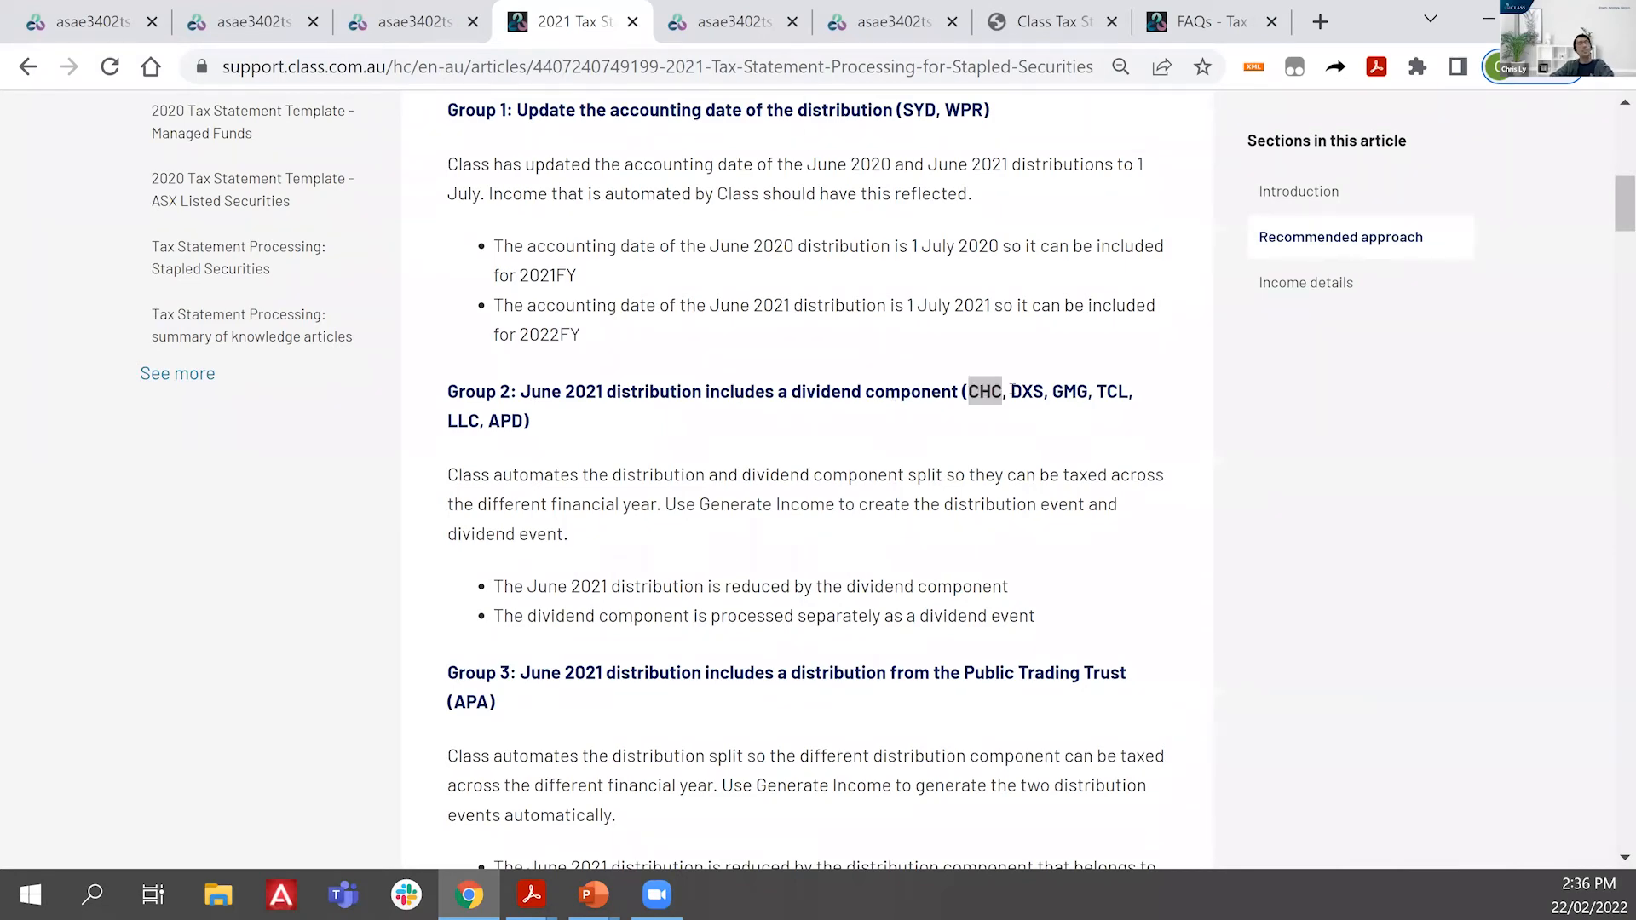
{"action": "key", "text": "Return"}
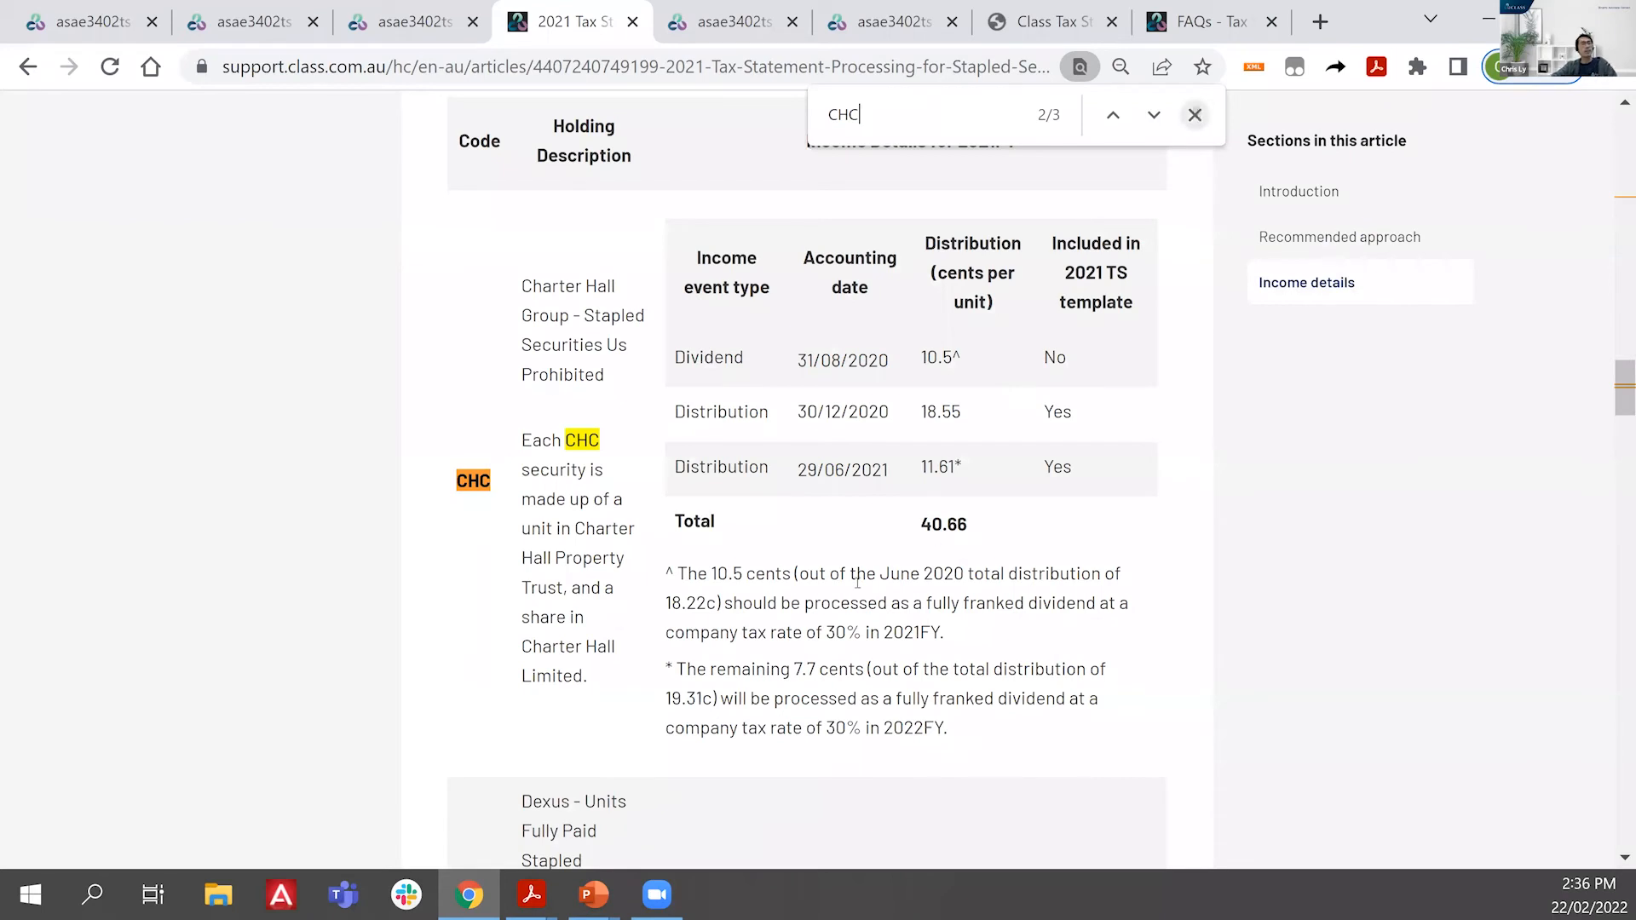
{"action": "left_click", "coordinate": [1195, 115]}
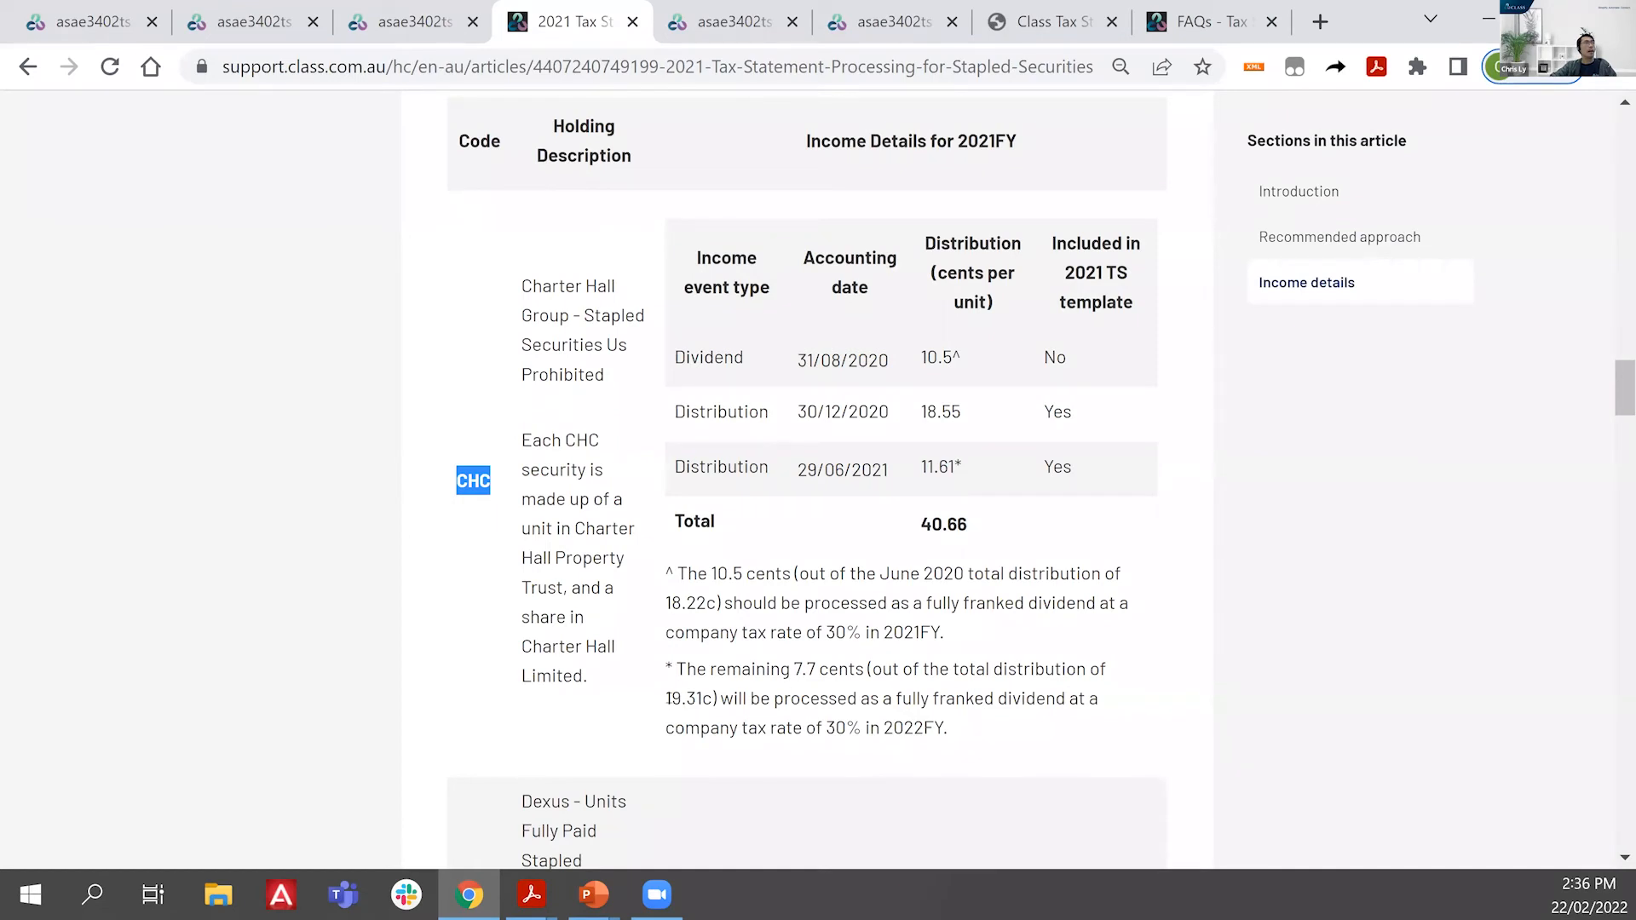
Step: Examine how the June 2021 CHC payment is split between the 2021FY distribution and the 2022FY franked dividend
{"action": "left_click_drag", "start_coordinate": [666, 699], "coordinate": [716, 697]}
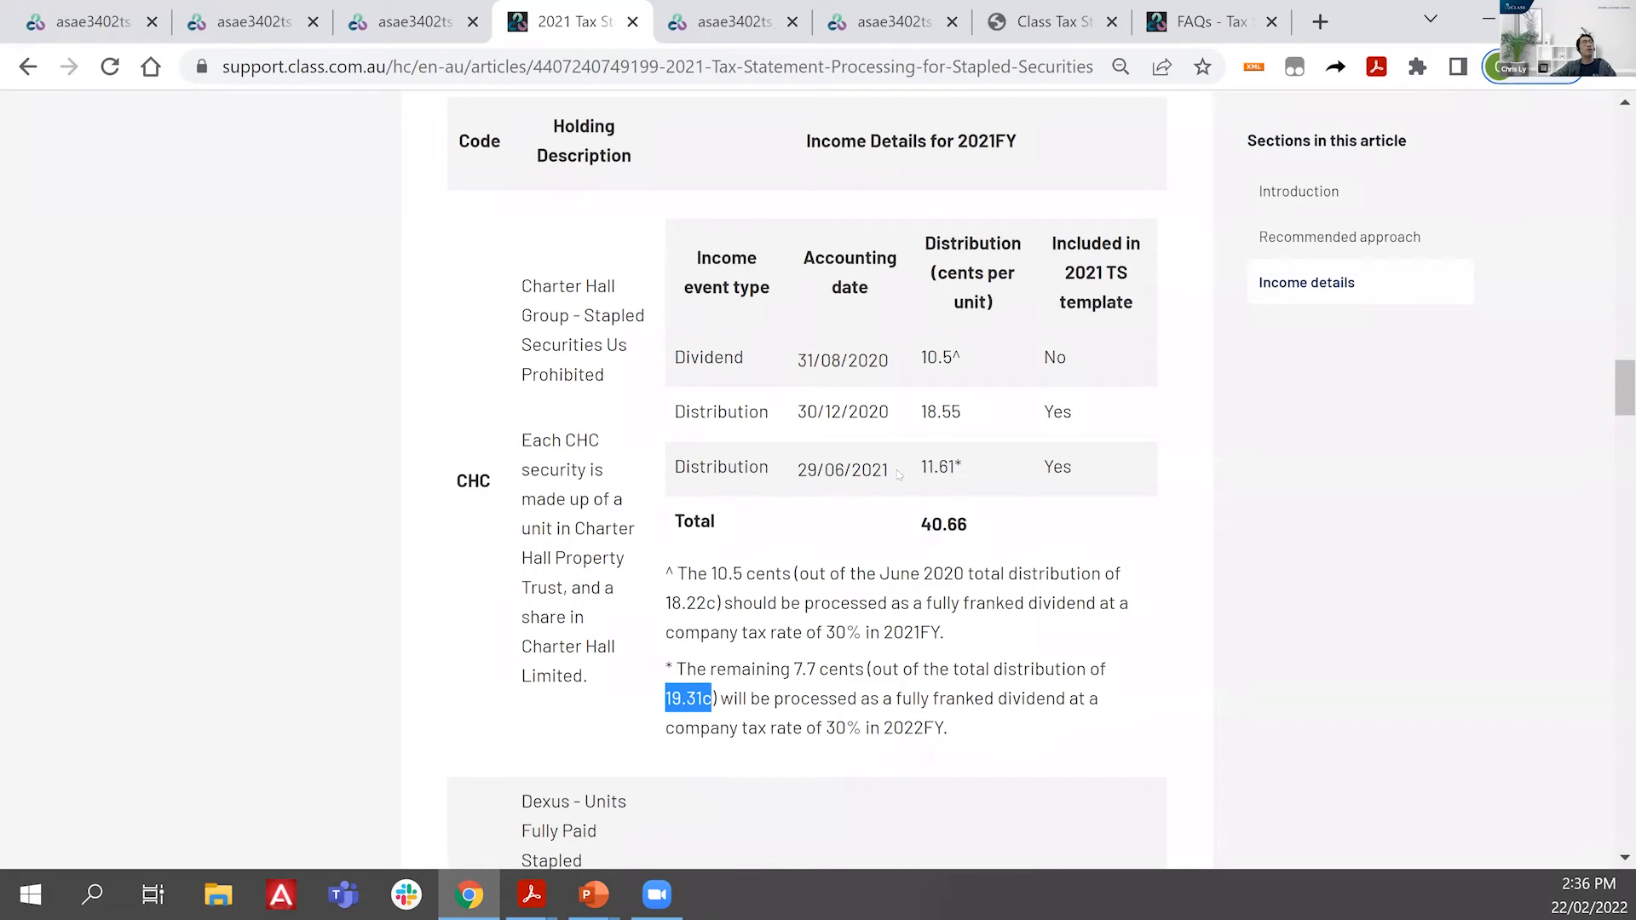
{"action": "left_click_drag", "start_coordinate": [927, 467], "coordinate": [952, 461]}
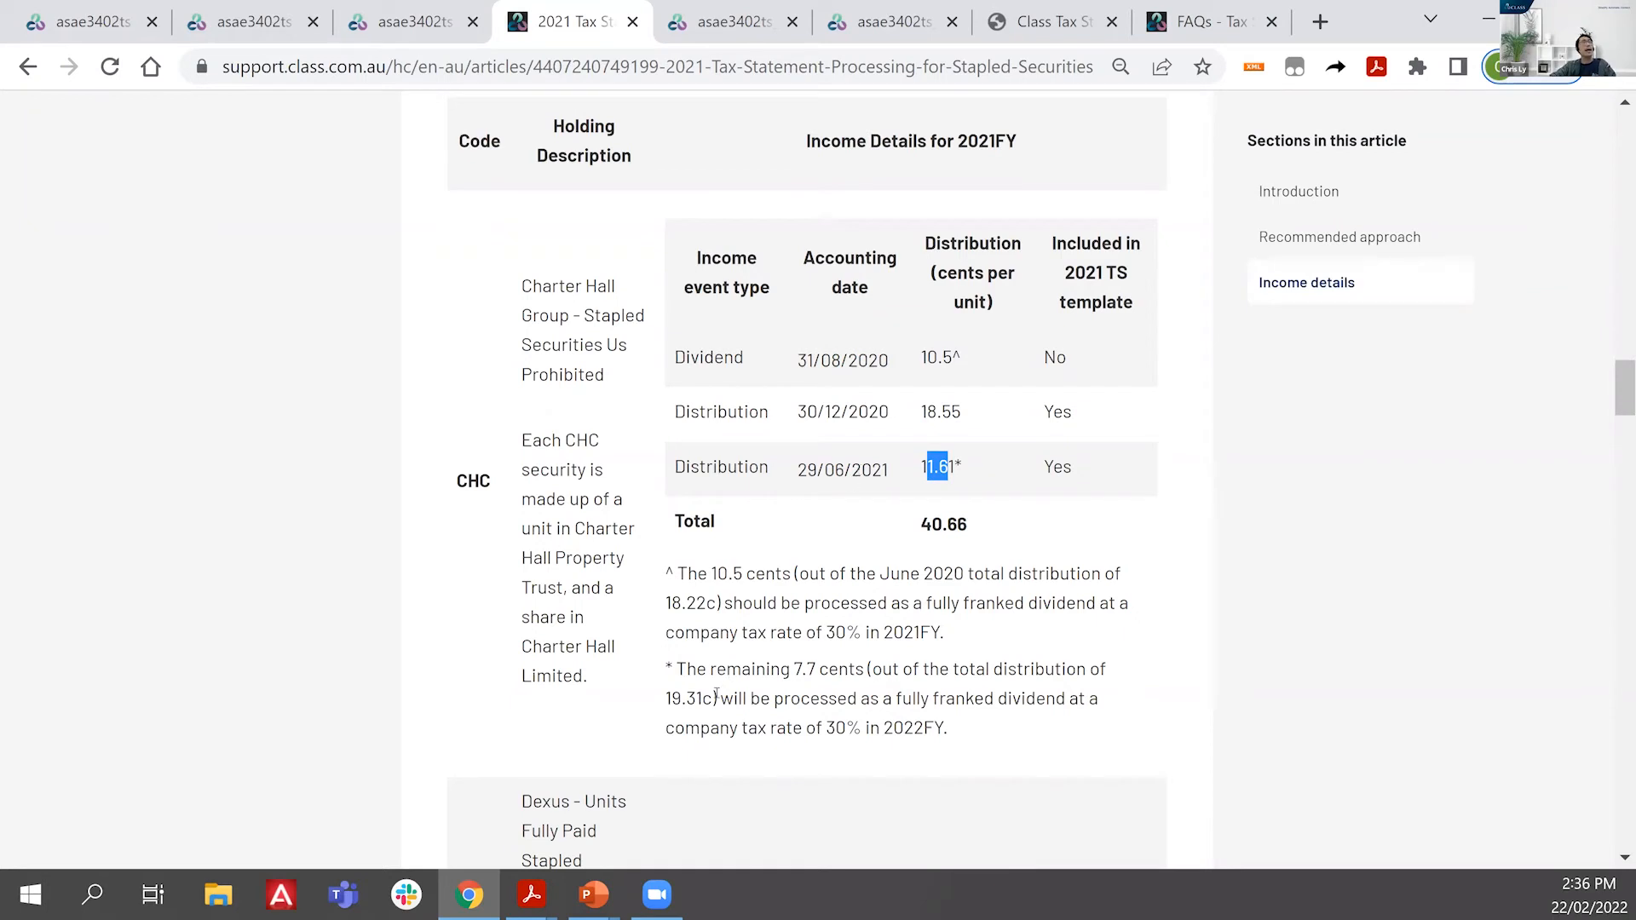
{"action": "left_click_drag", "start_coordinate": [714, 670], "coordinate": [885, 729]}
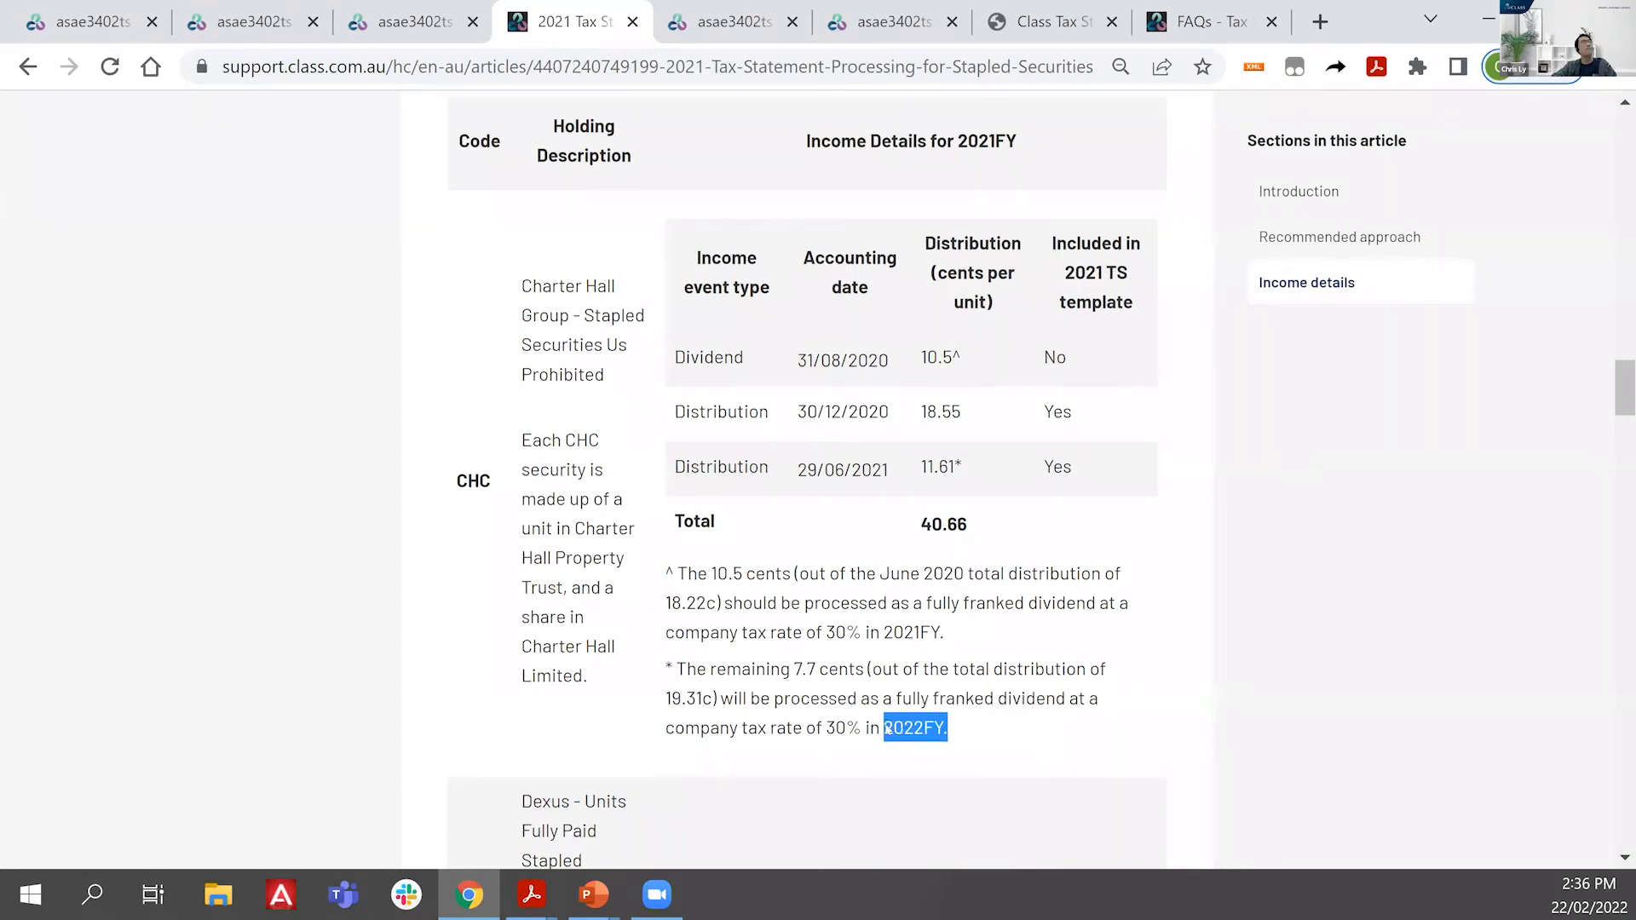
Step: Browse the fund's business events from 1/07/2020 to 30/06/2021 grouped by Account Name, and review the Charter Hall Group entries
{"action": "left_click", "coordinate": [378, 17]}
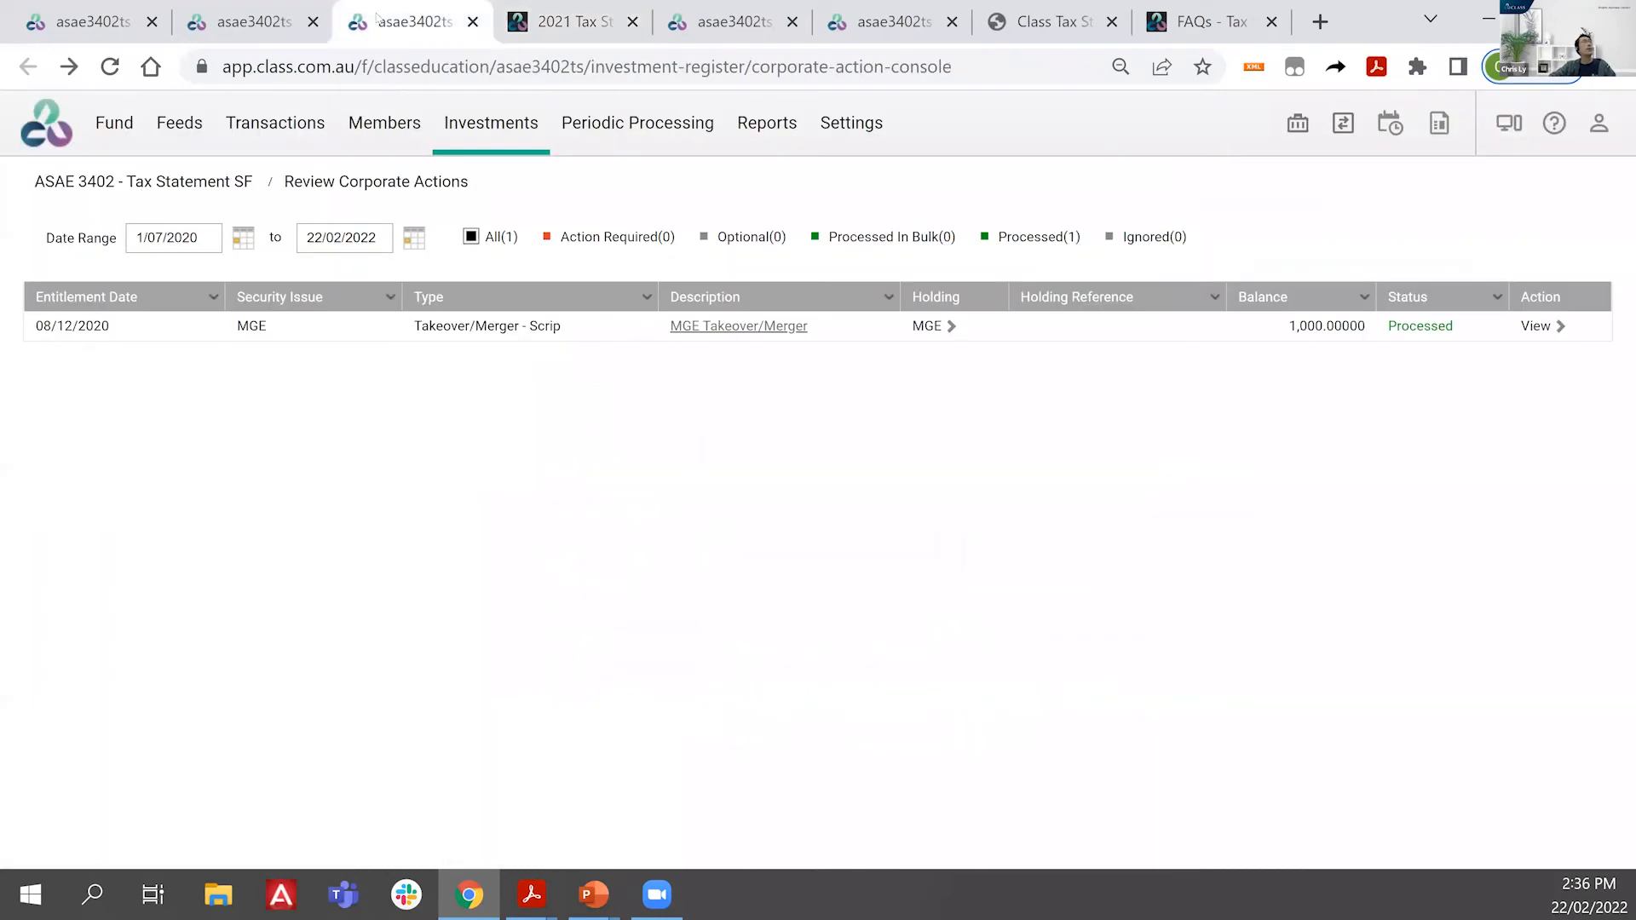
{"action": "left_click", "coordinate": [288, 128]}
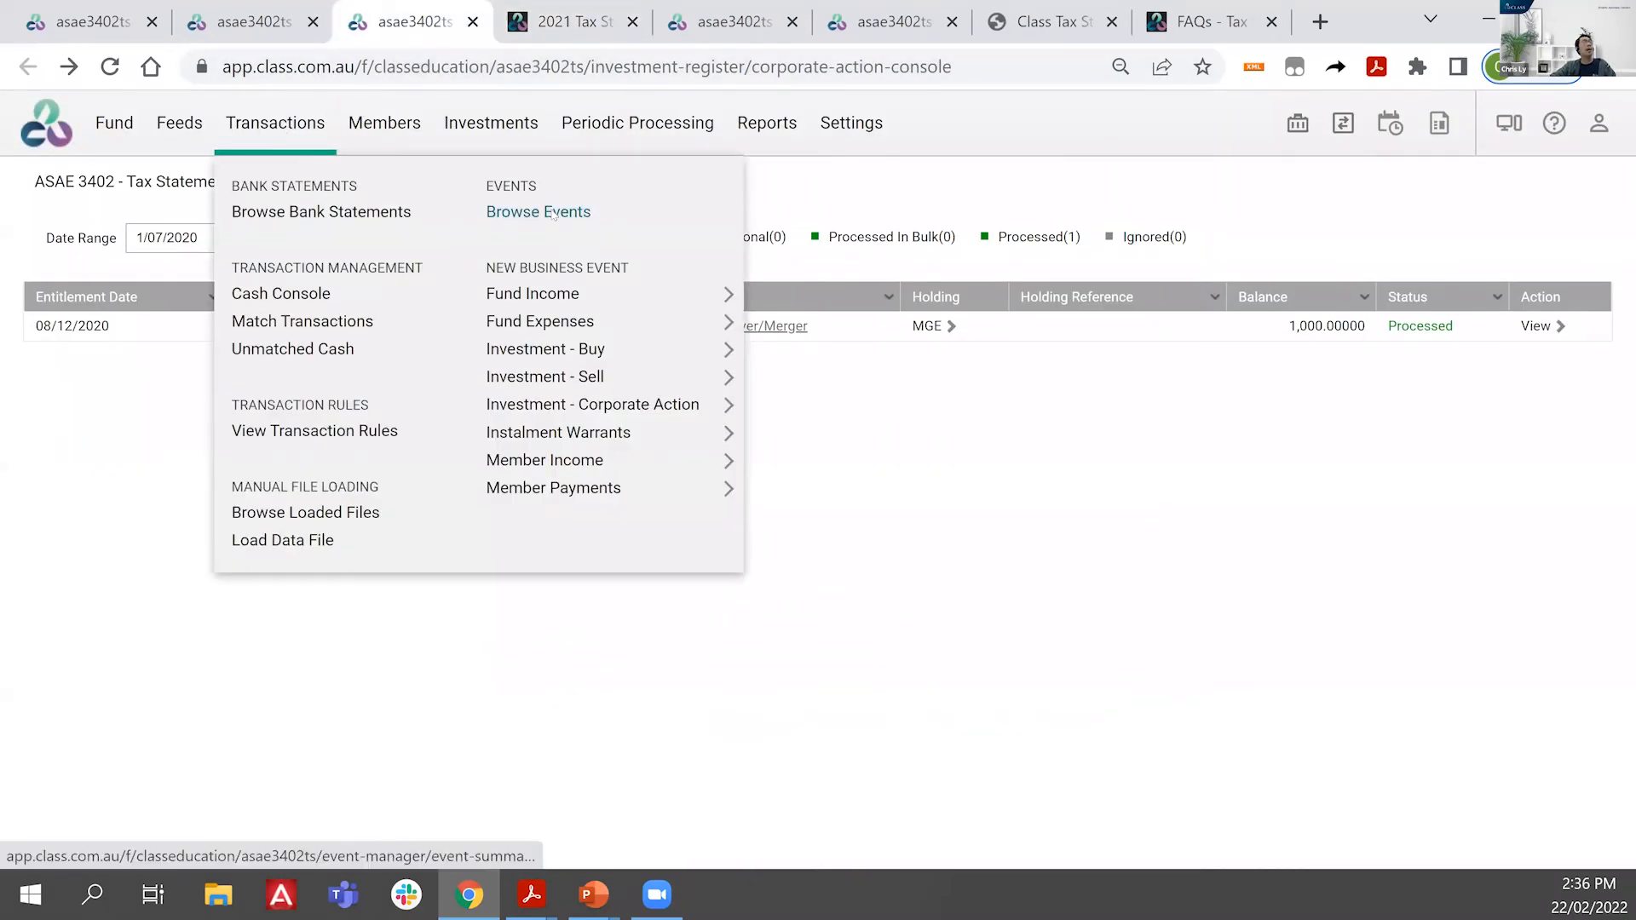
{"action": "left_click", "coordinate": [552, 213]}
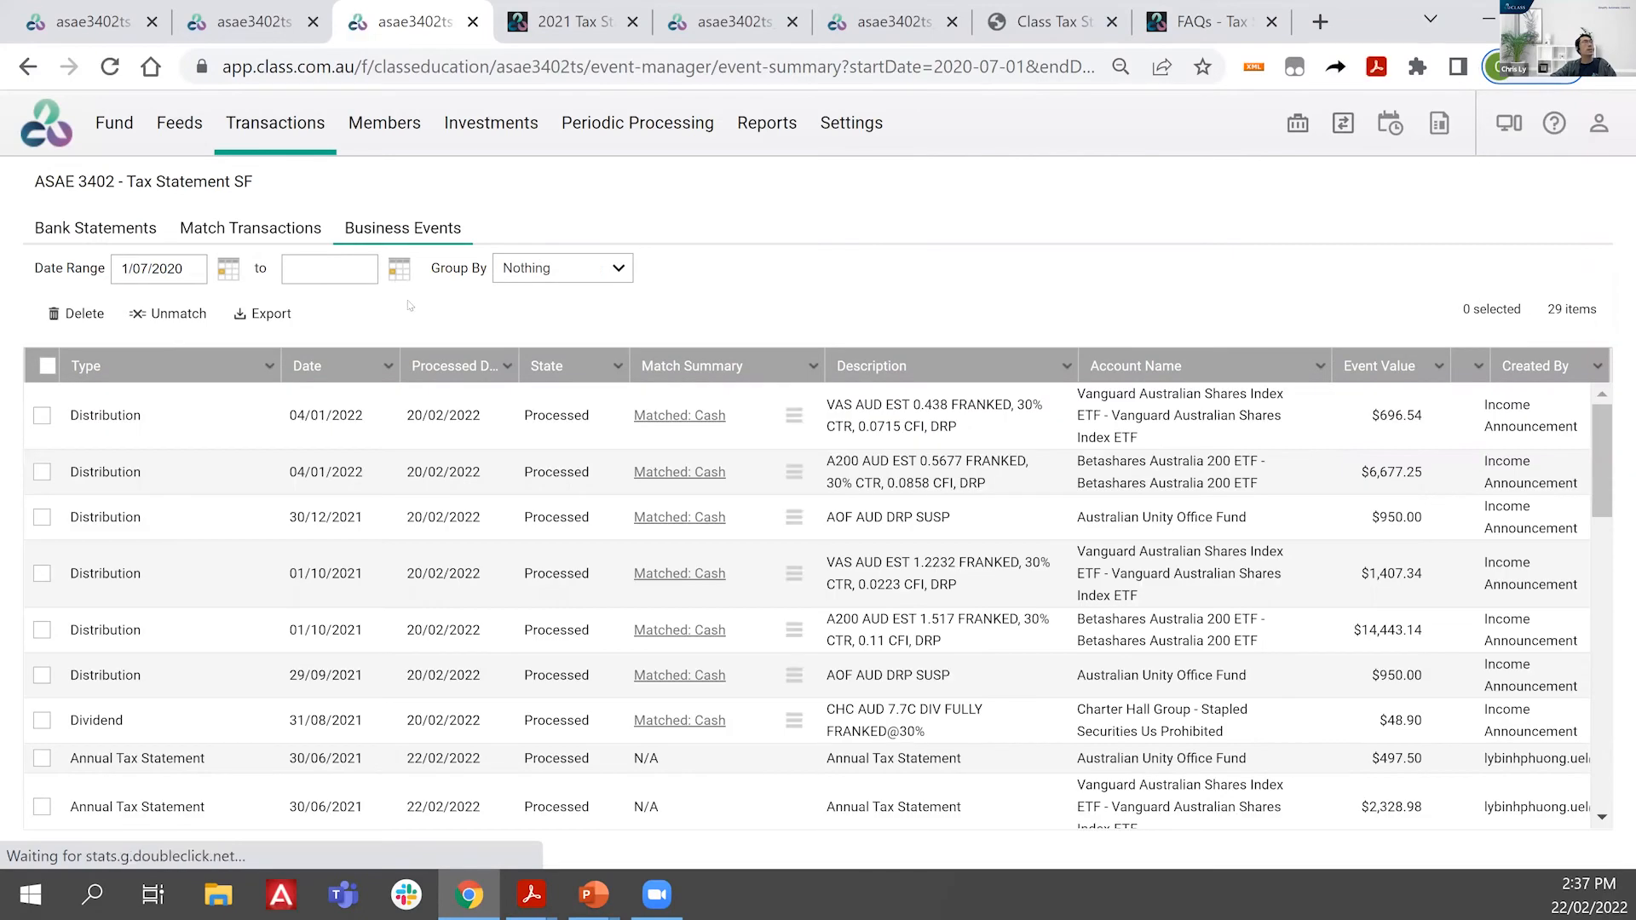
{"action": "left_click", "coordinate": [400, 274]}
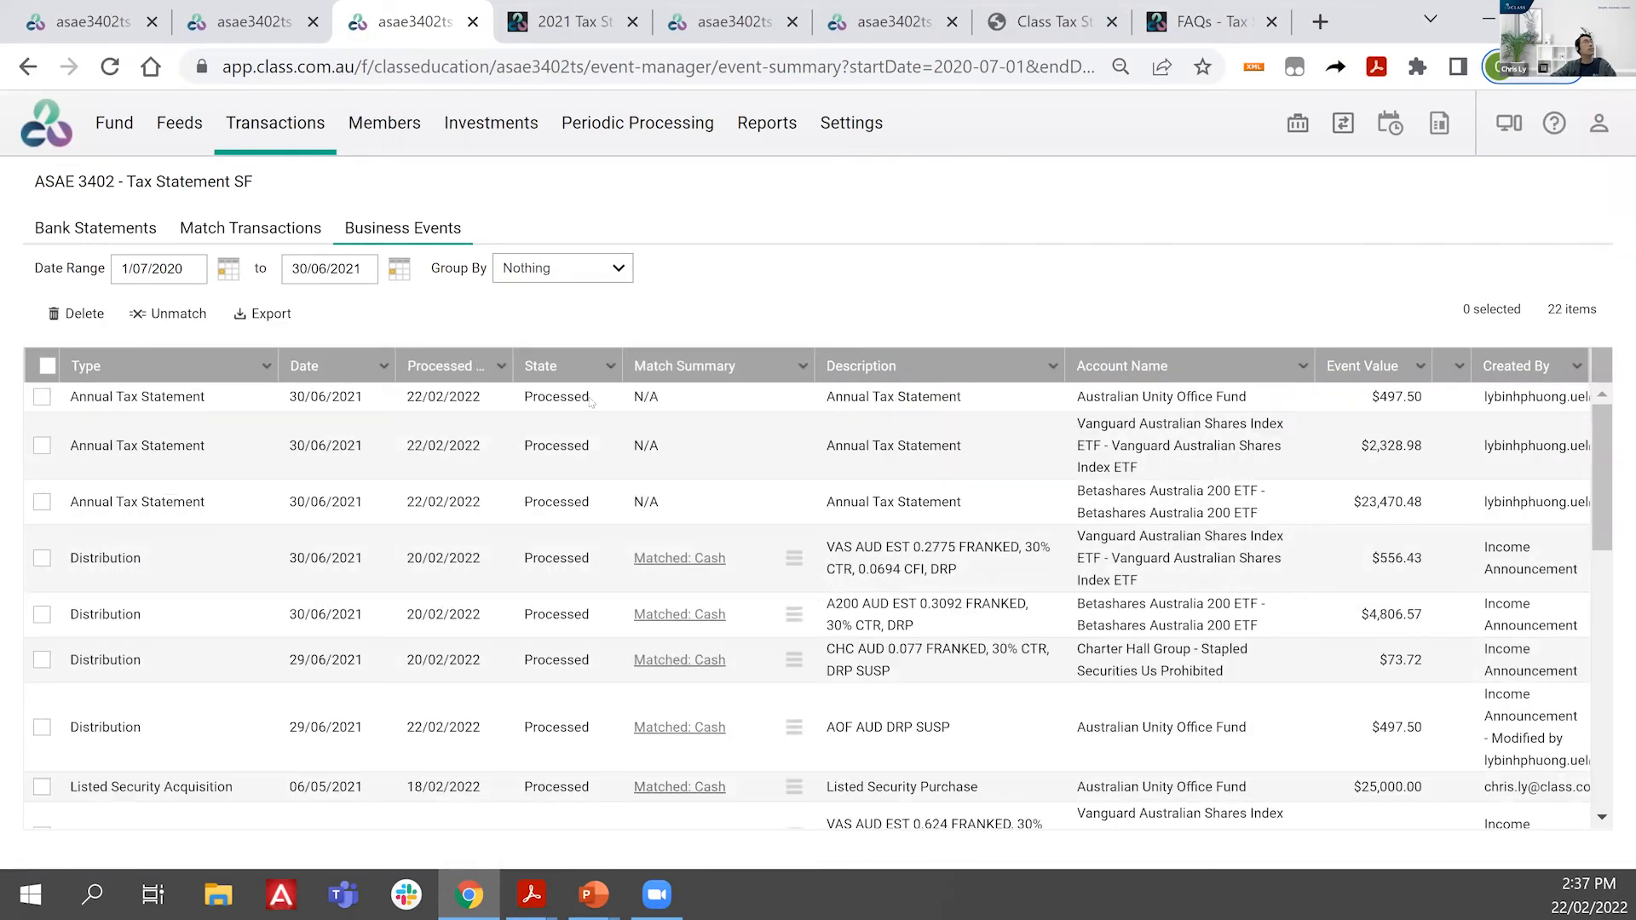
{"action": "left_click", "coordinate": [607, 271]}
{"action": "left_click", "coordinate": [587, 410]}
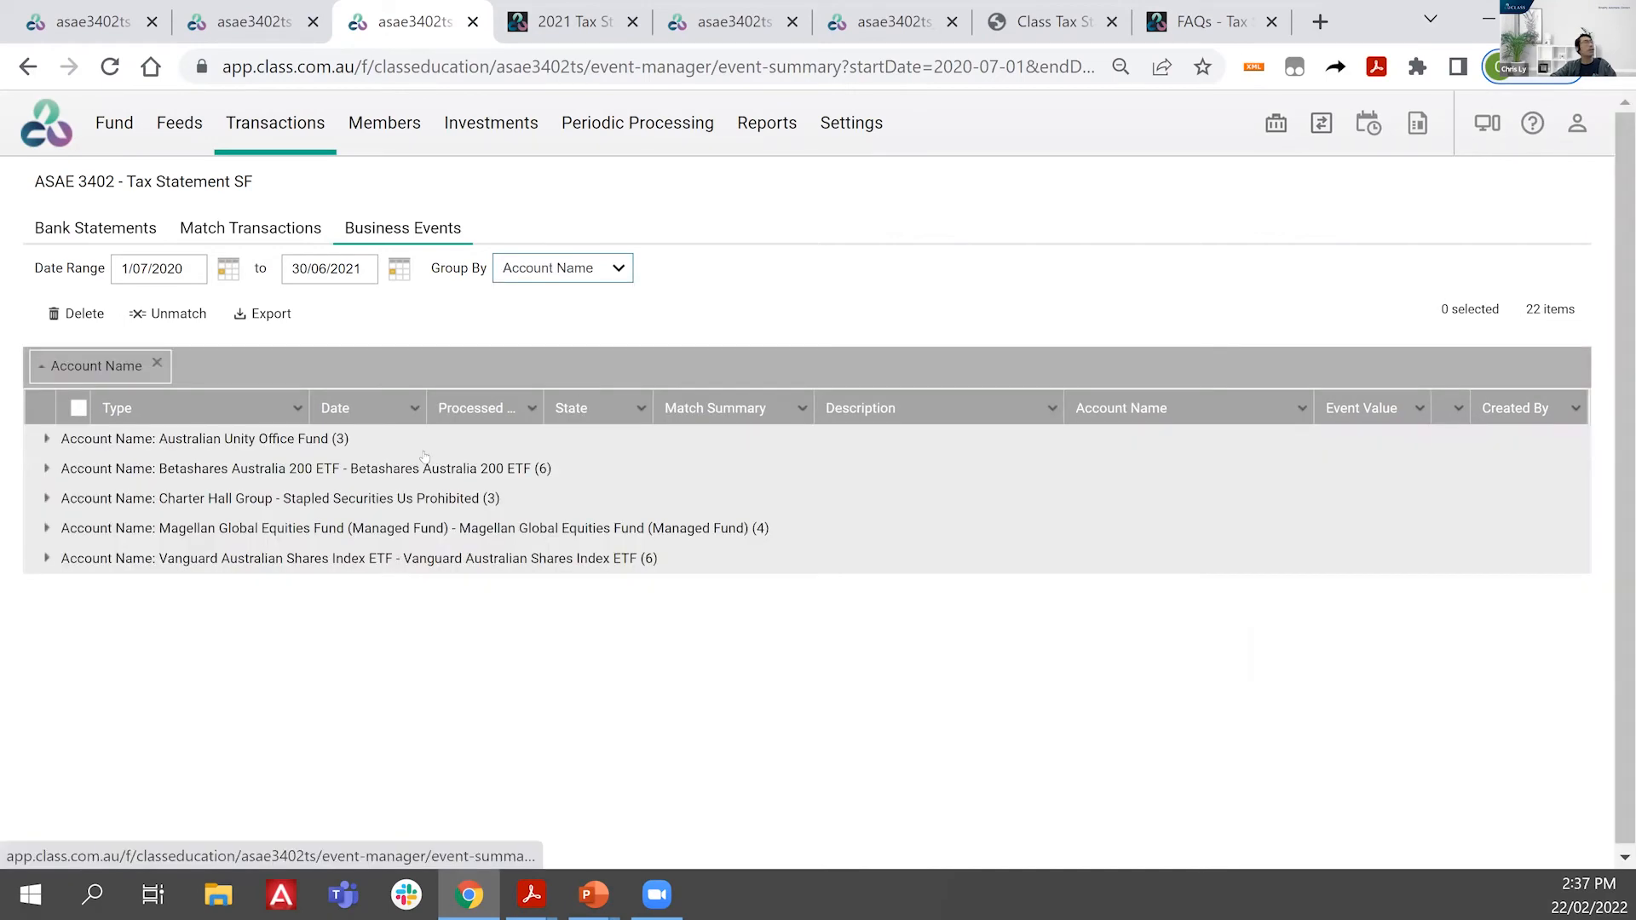
{"action": "left_click", "coordinate": [351, 504]}
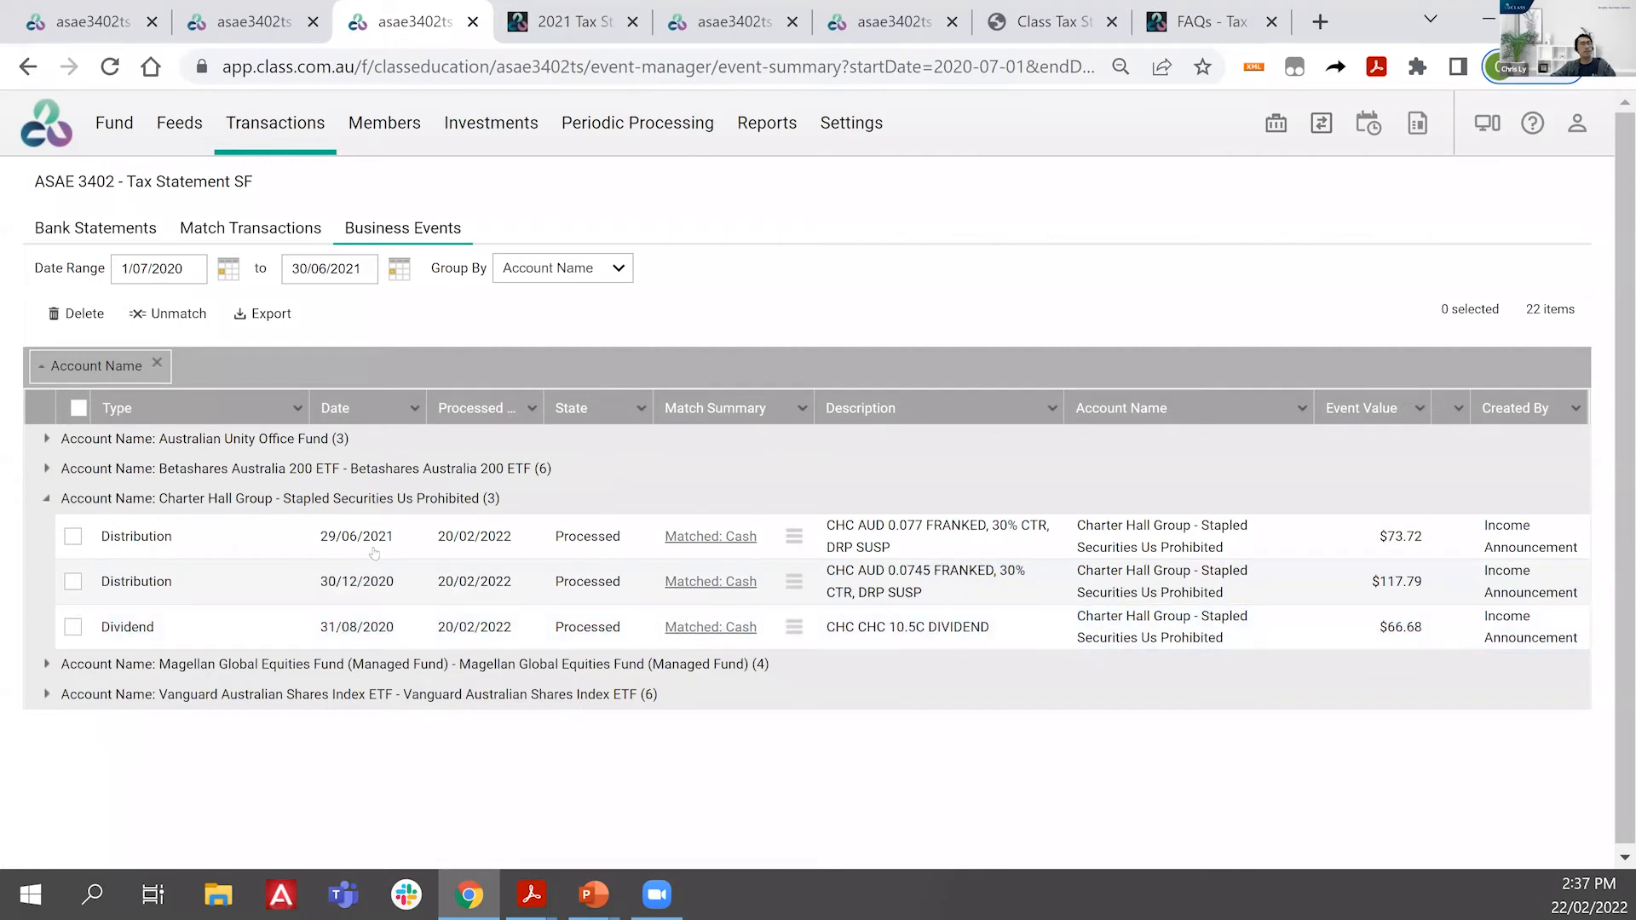
{"action": "left_click", "coordinate": [208, 640]}
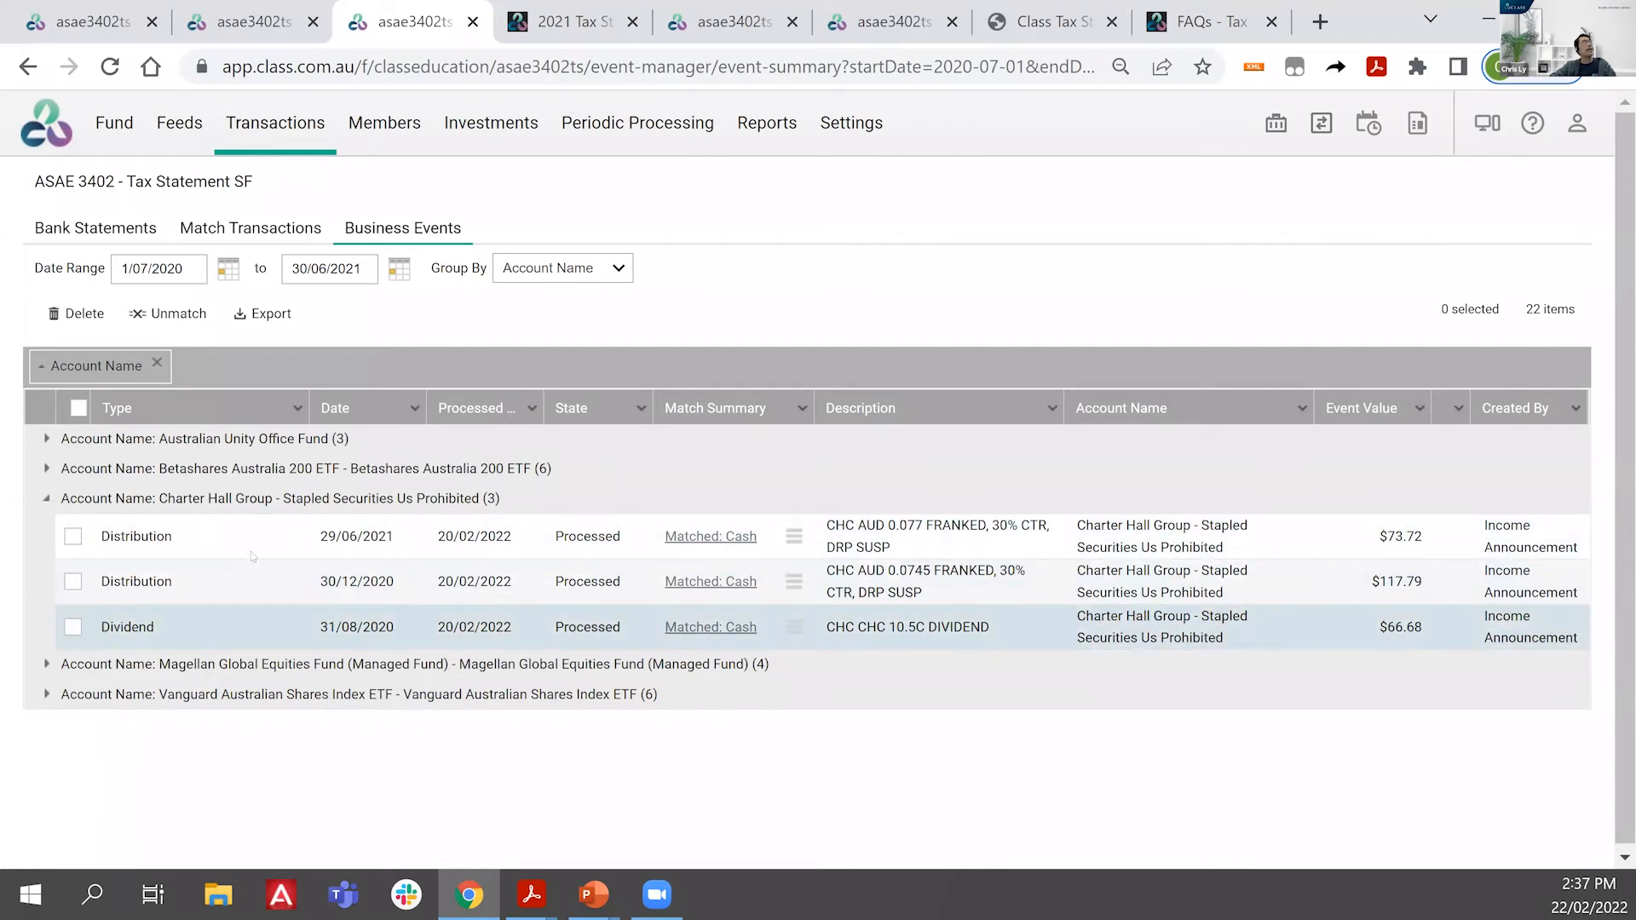
Step: Generate the 2020-21 annual tax statement for CHC (Charter Hall Group) from the Tax Statement Console
{"action": "left_click", "coordinate": [247, 21]}
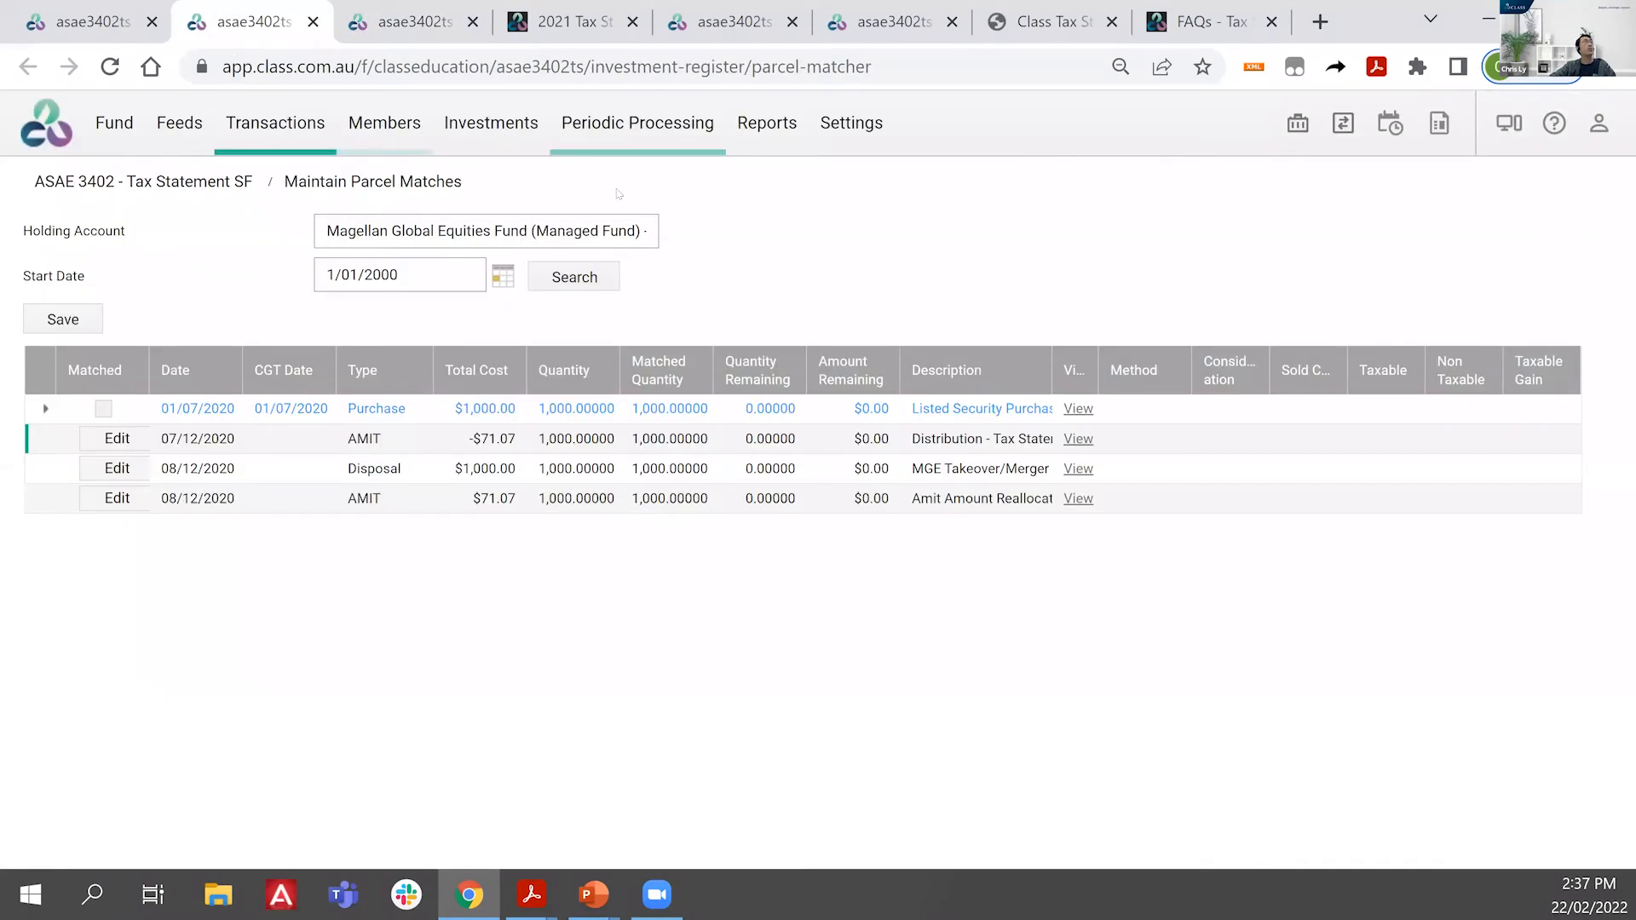
{"action": "mouse_move", "coordinate": [503, 135]}
{"action": "mouse_move", "coordinate": [648, 126]}
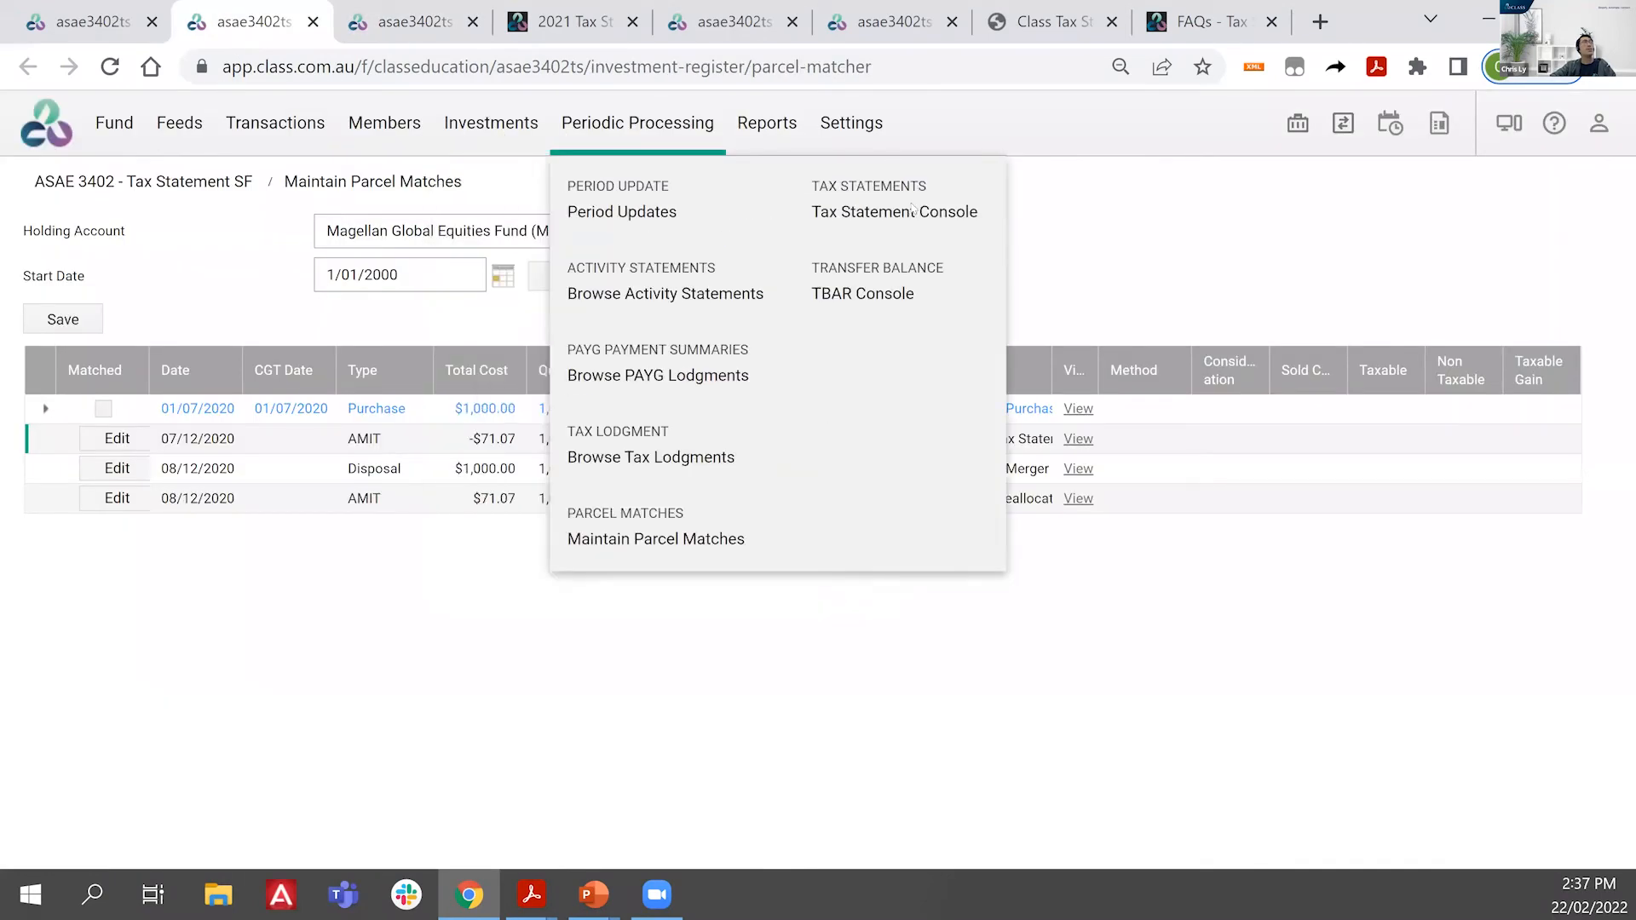
{"action": "left_click", "coordinate": [912, 210]}
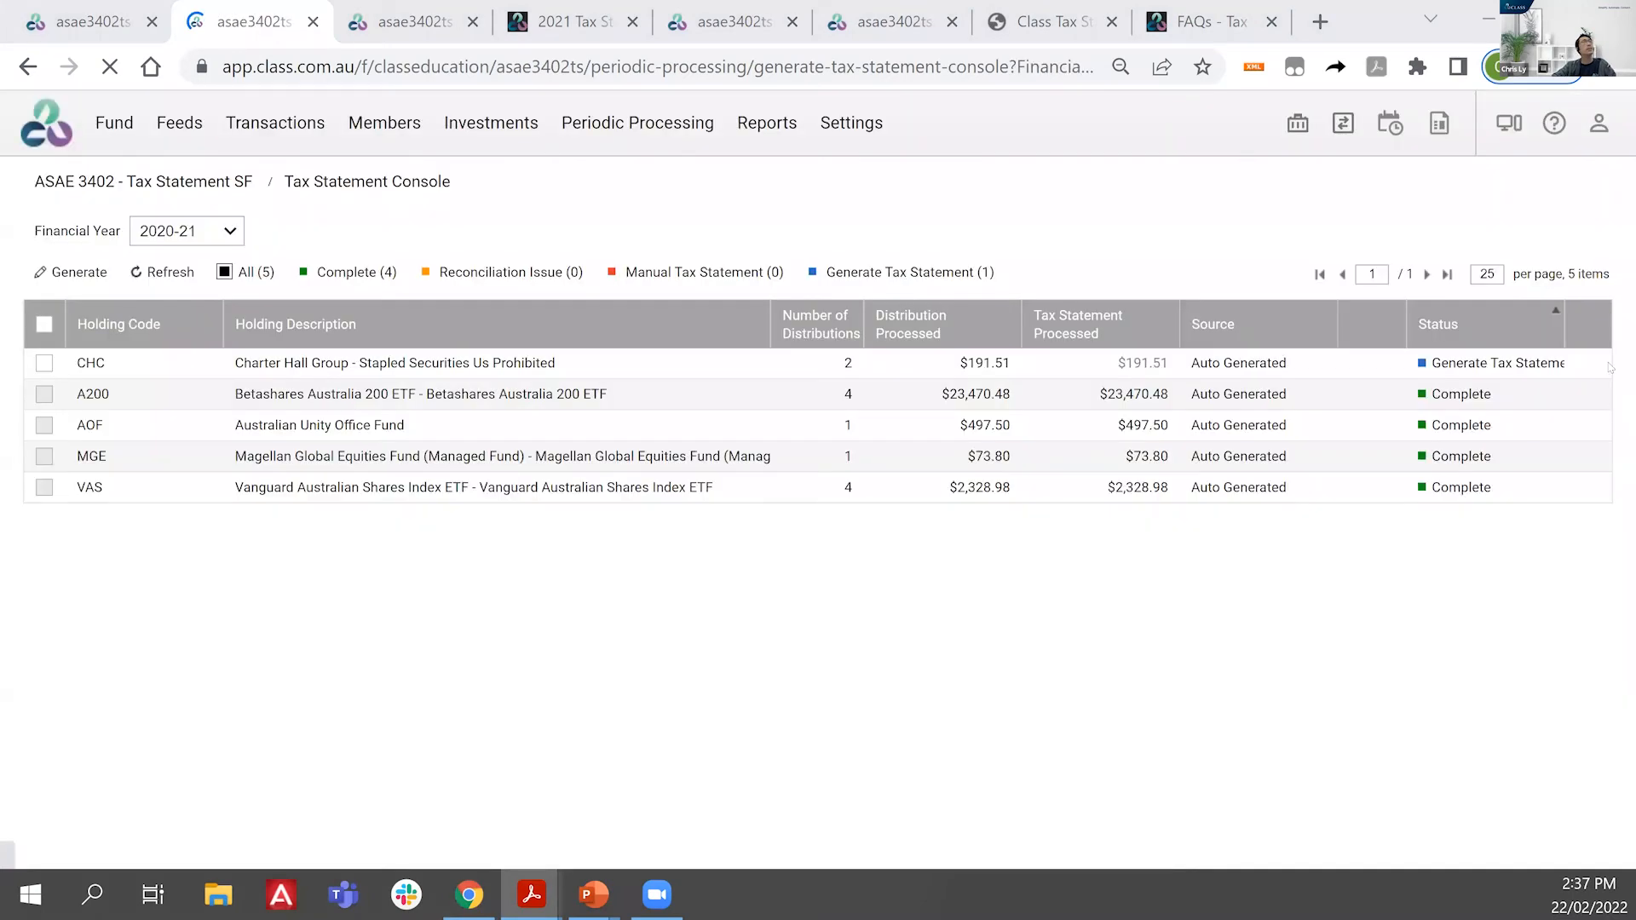
{"action": "left_click", "coordinate": [1587, 364]}
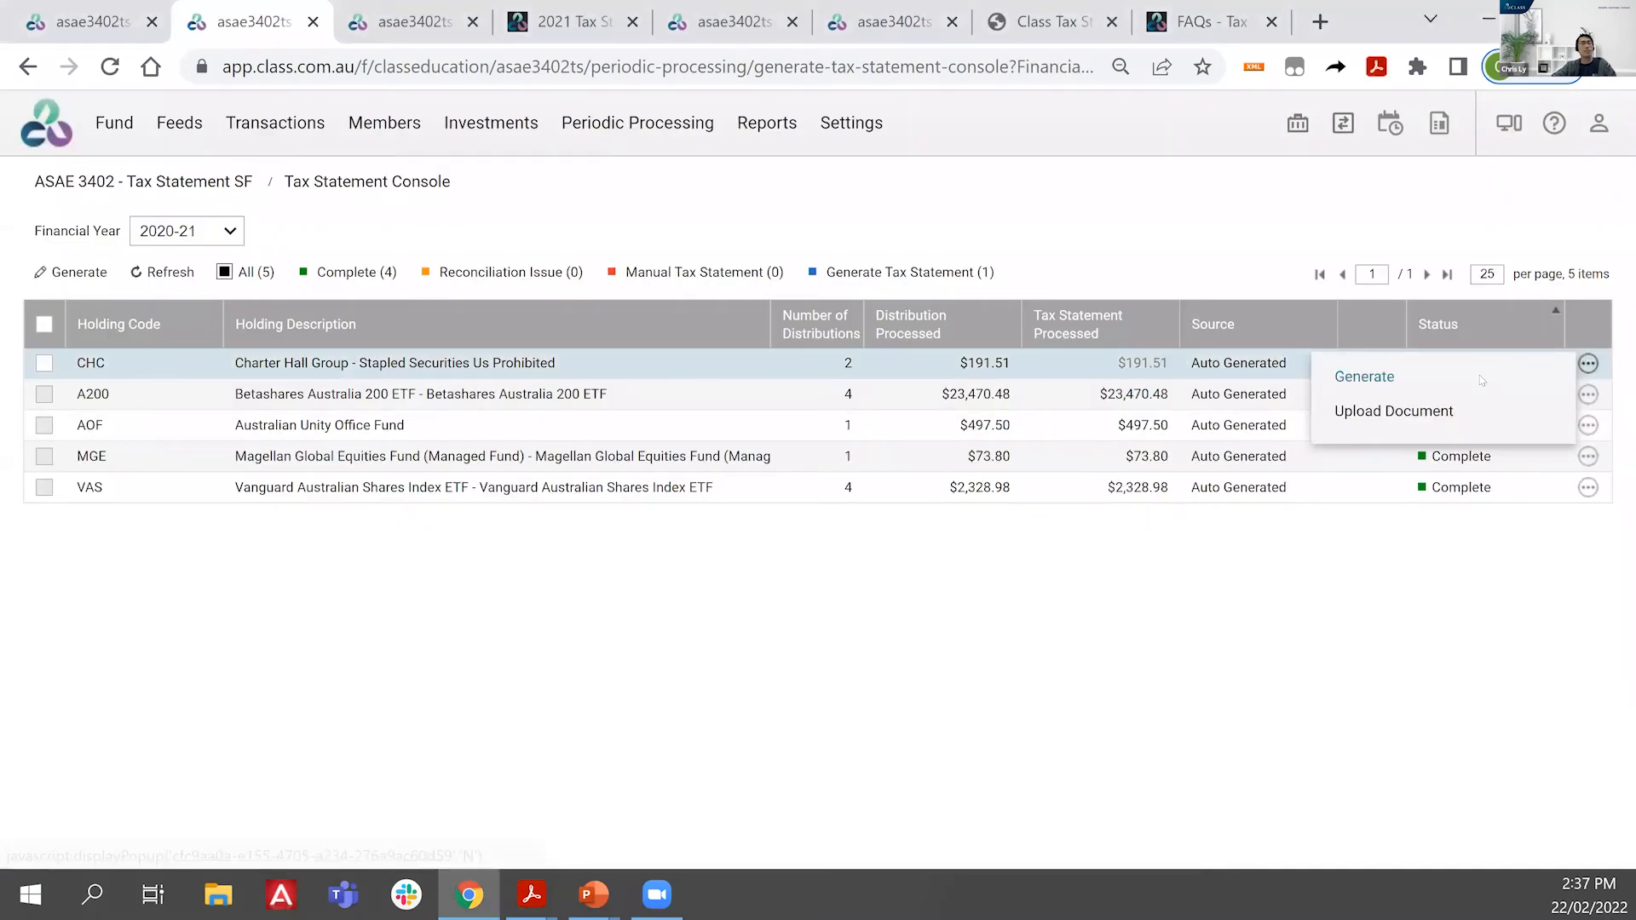
{"action": "left_click", "coordinate": [1365, 375]}
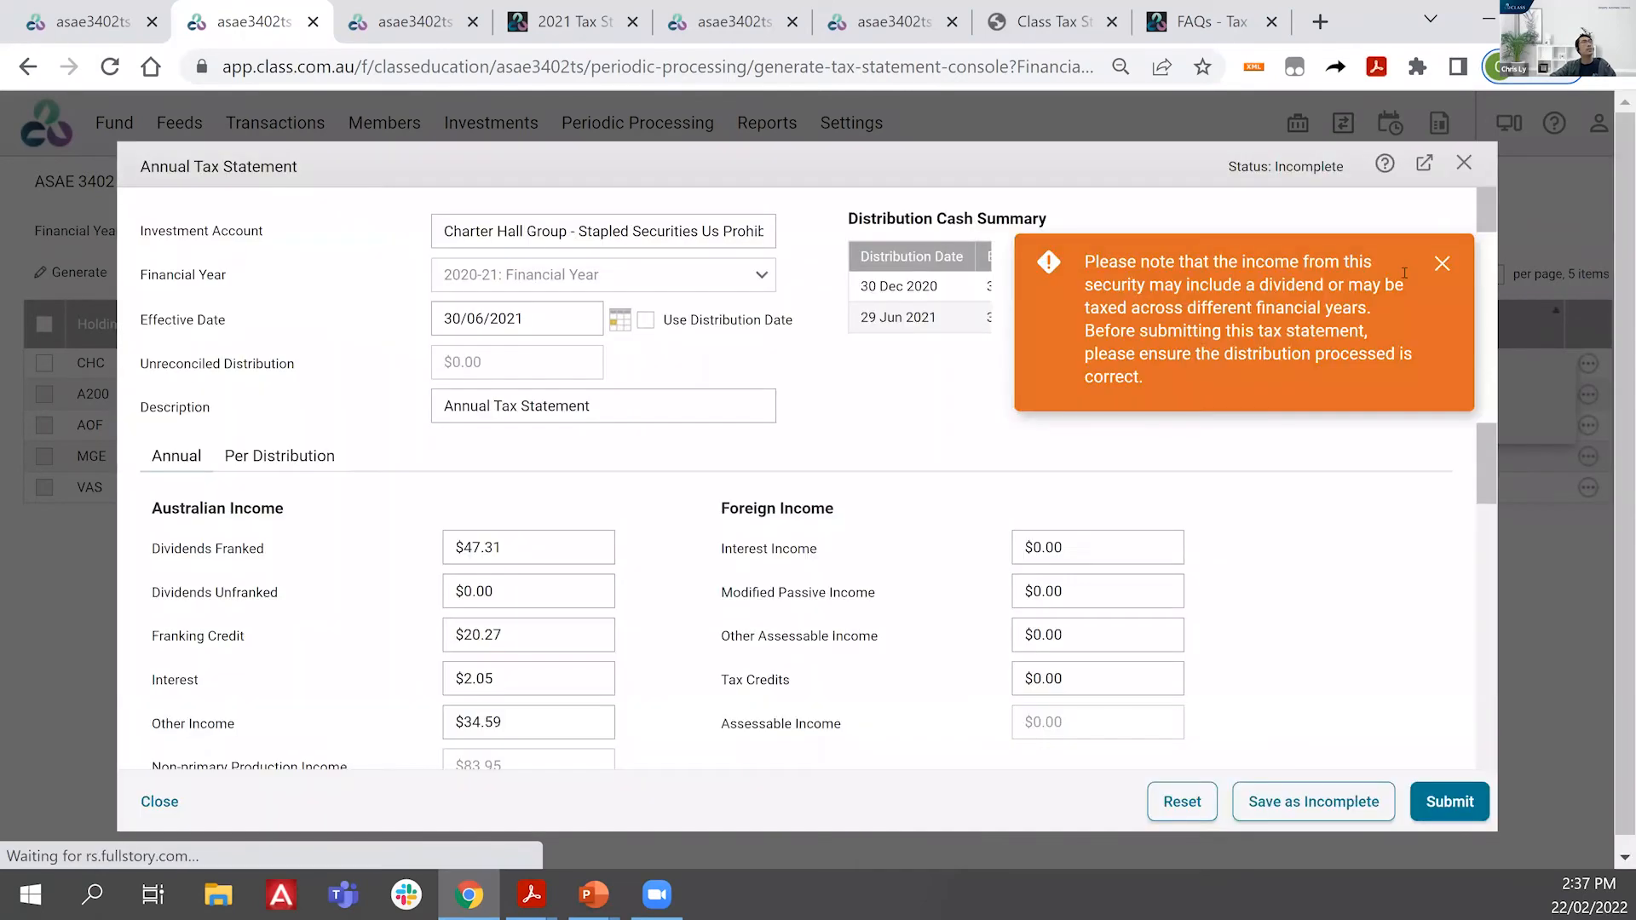
Step: Submit the CHC annual tax statement and set it side by side with CHC_Tax Statement FY2021.pdf in Adobe Acrobat
{"action": "left_click", "coordinate": [1449, 262]}
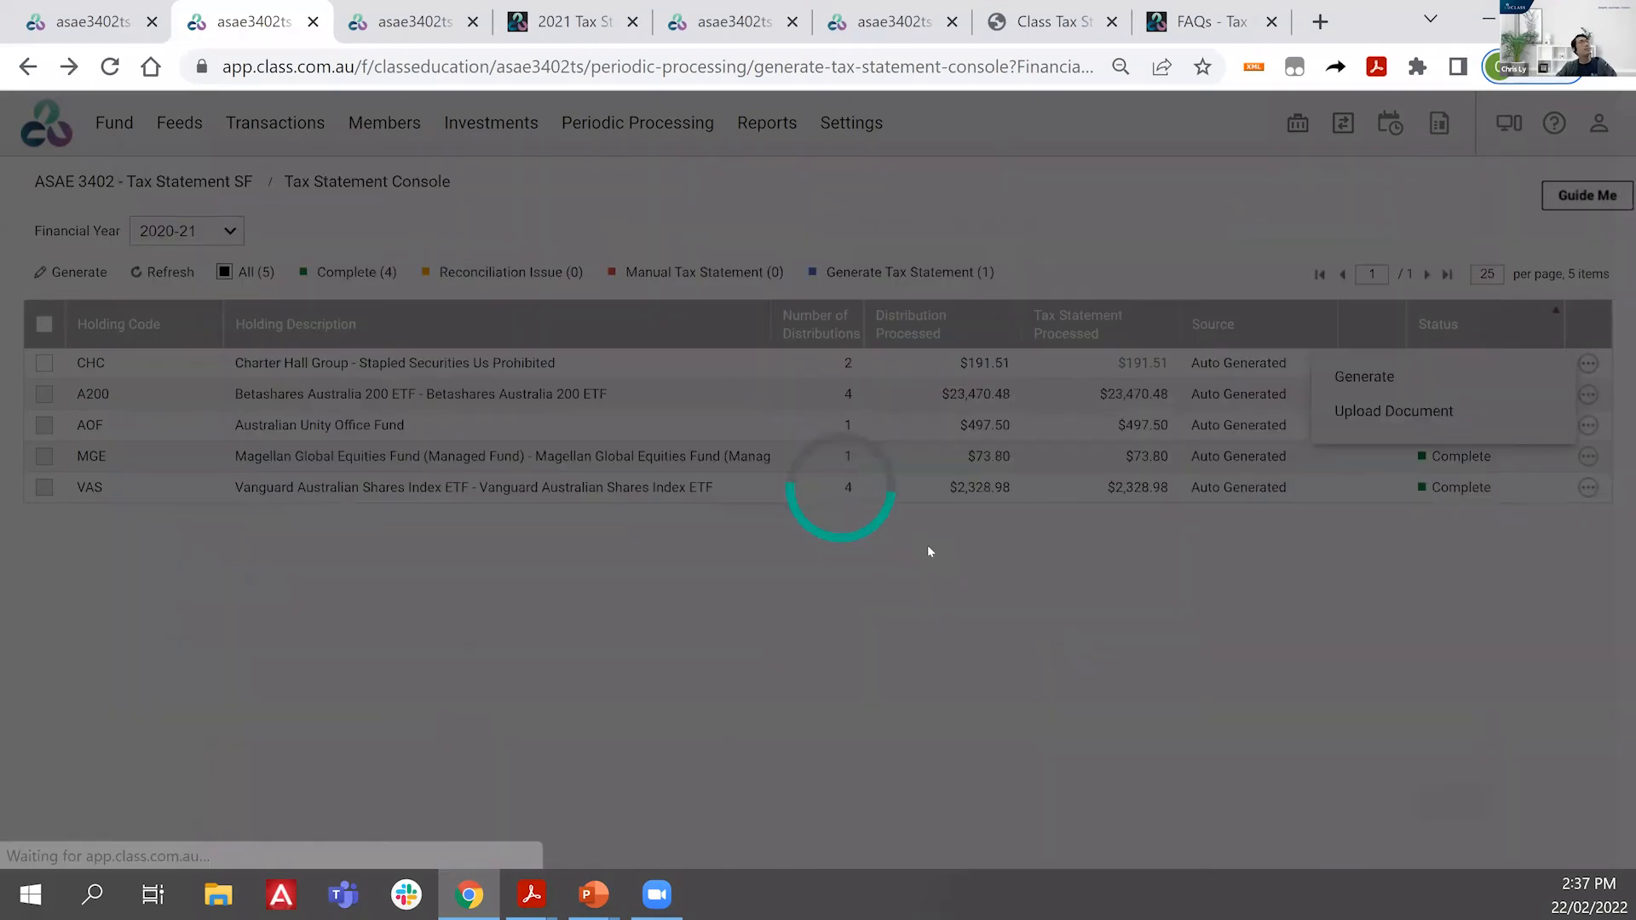
{"action": "key", "text": "super+Right"}
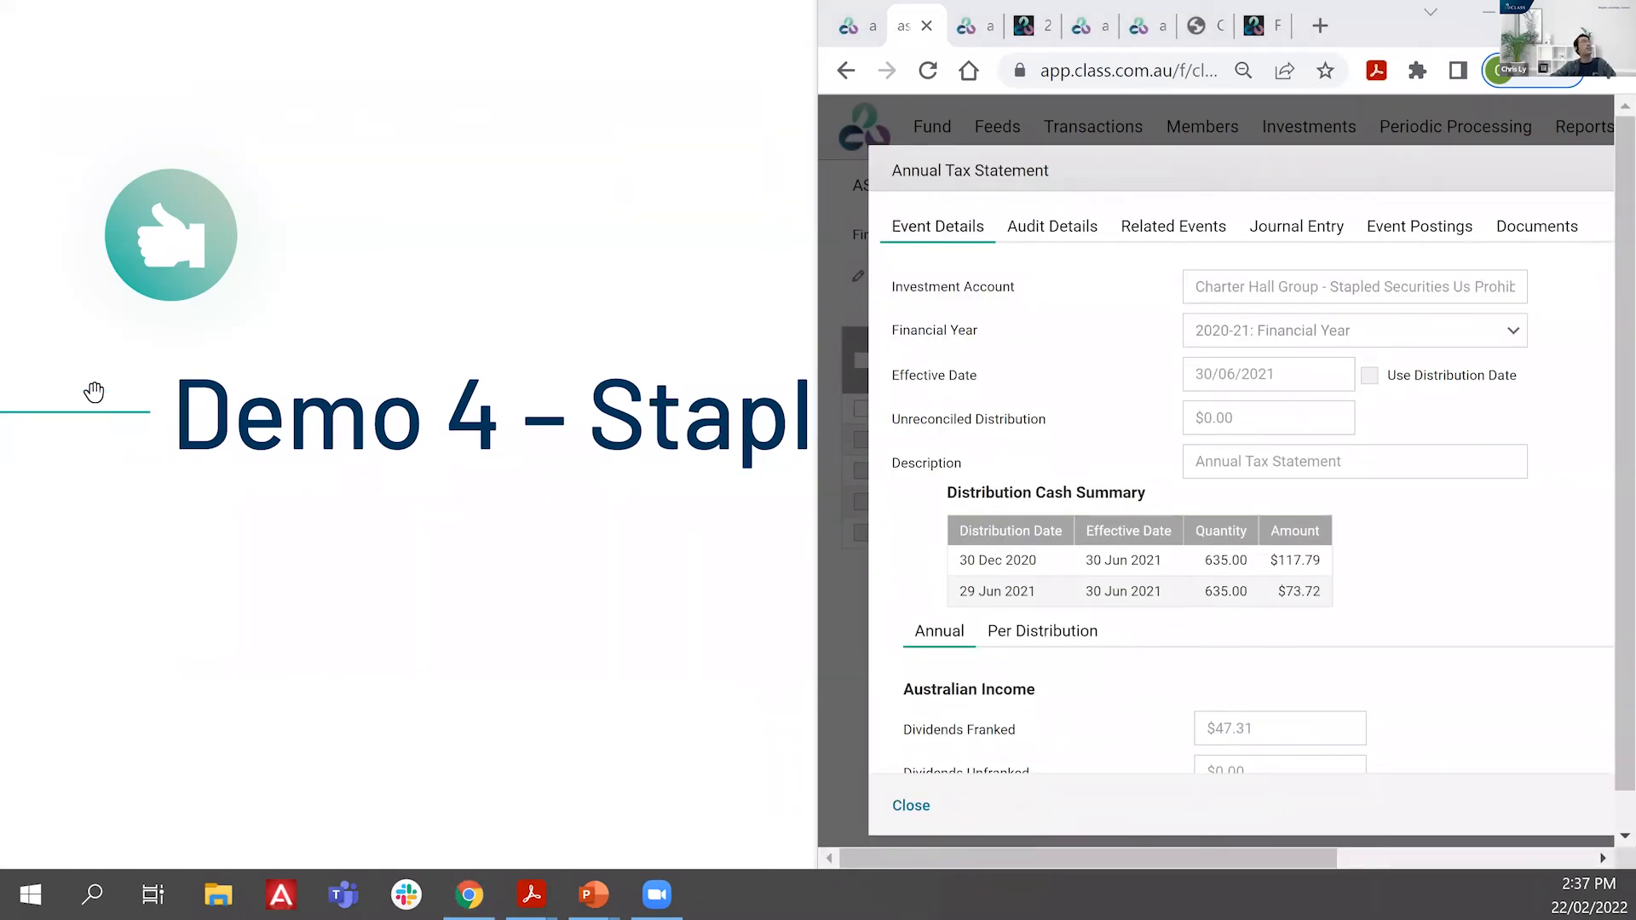
{"action": "left_click", "coordinate": [564, 85]}
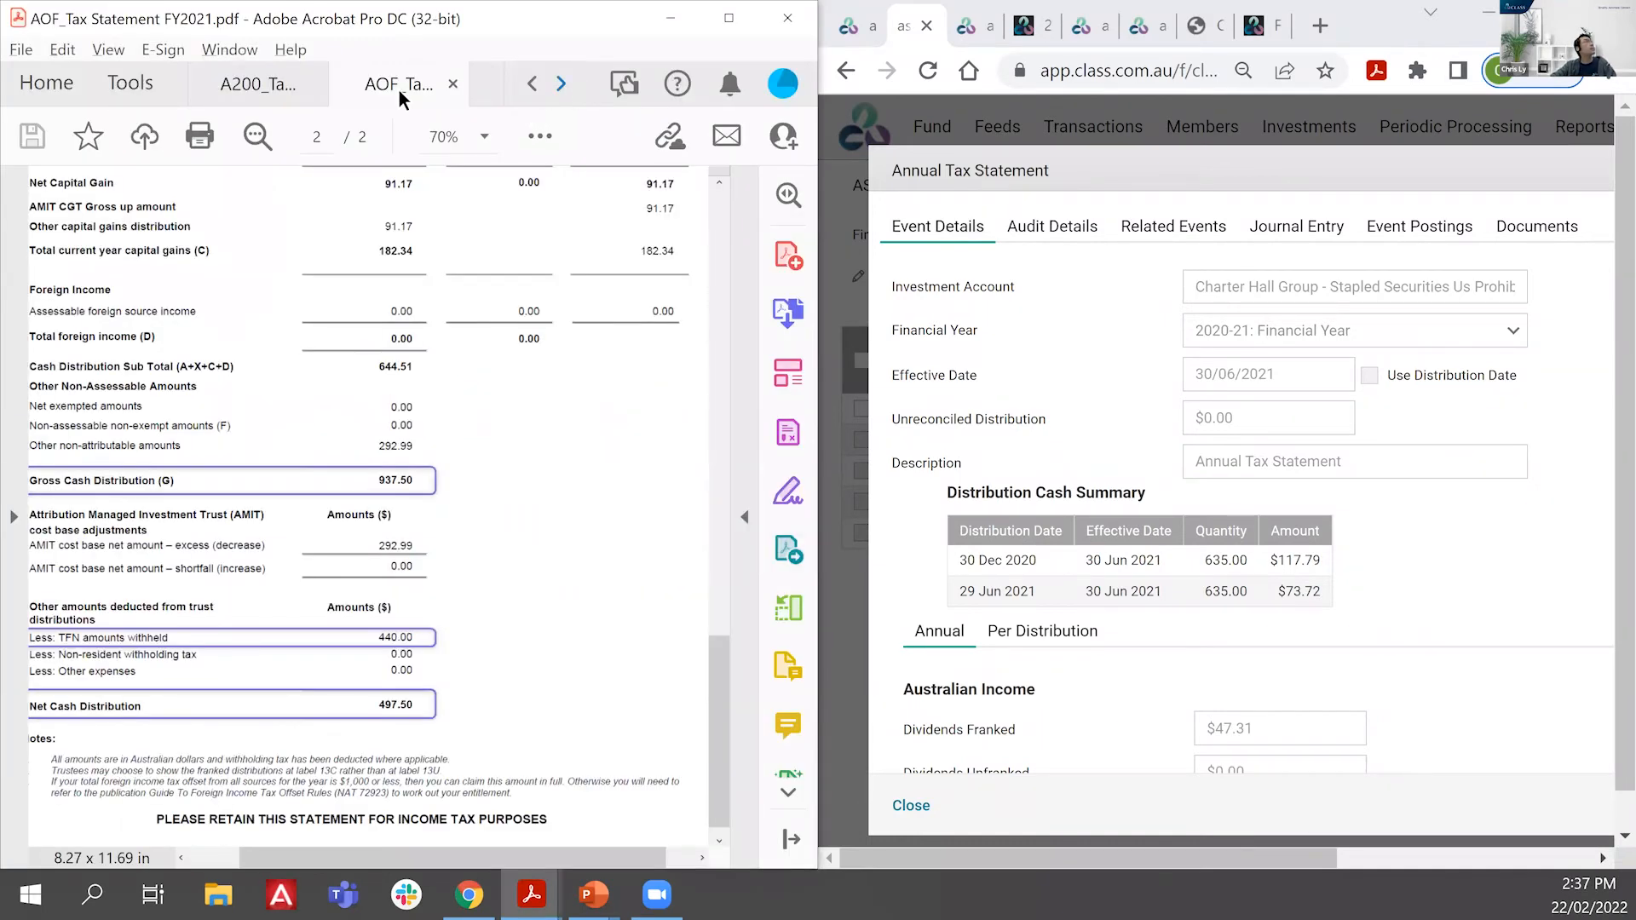
{"action": "left_click", "coordinate": [562, 84]}
{"action": "key", "text": "ctrl+Tab"}
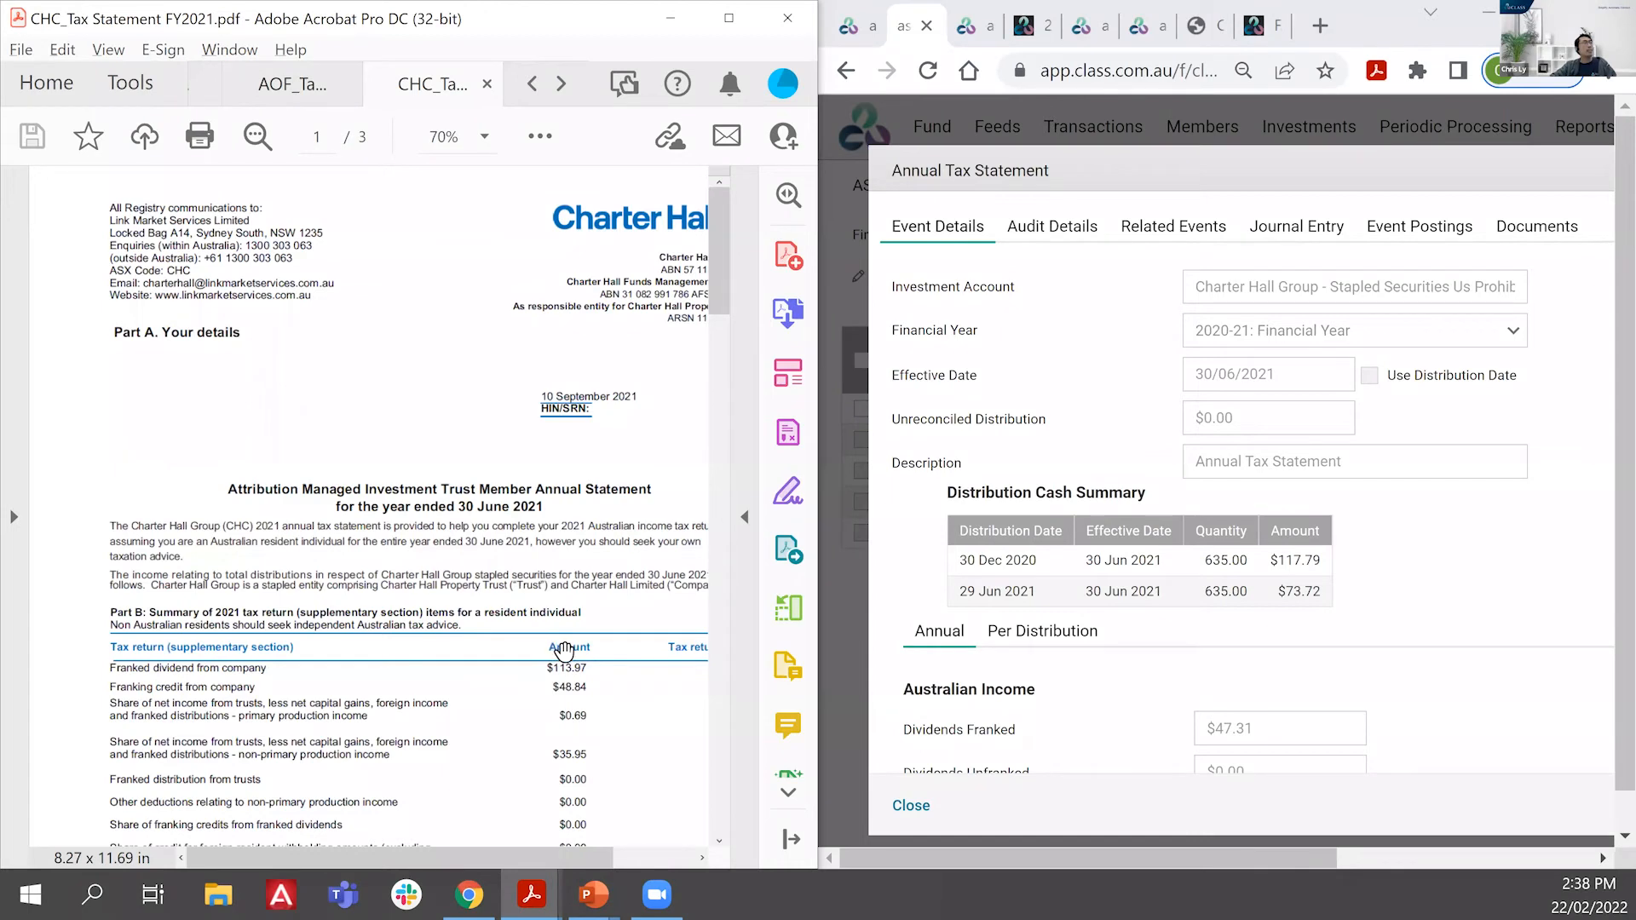
{"action": "scroll", "coordinate": [555, 648], "scroll_direction": "down", "scroll_amount": 1}
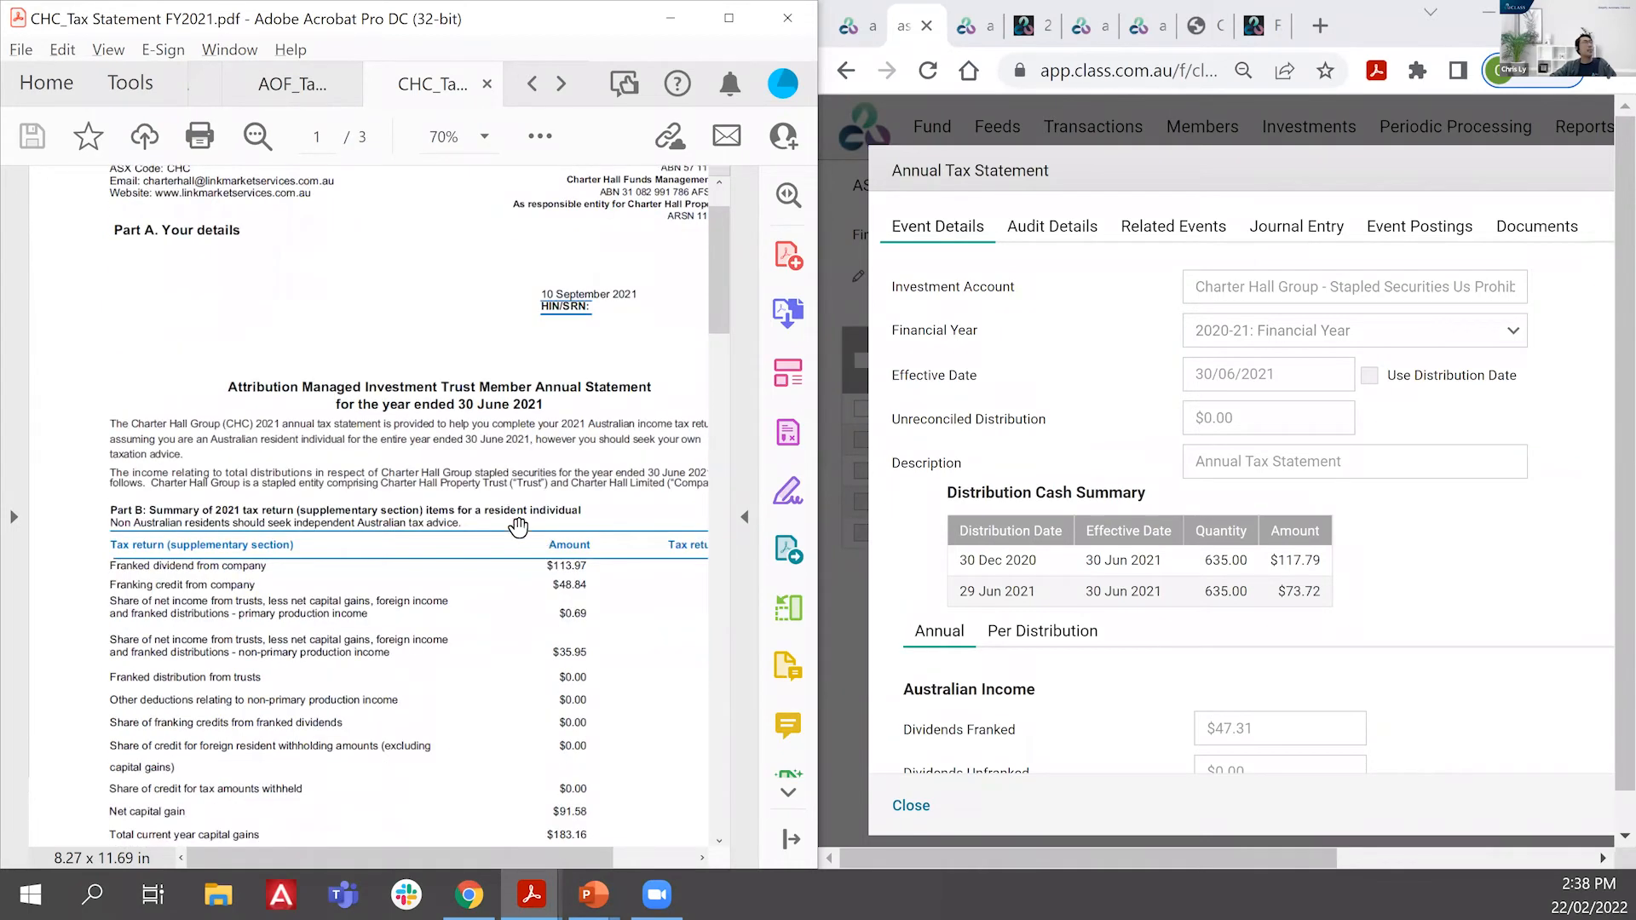
{"action": "scroll", "coordinate": [517, 529], "scroll_direction": "down", "scroll_amount": 1}
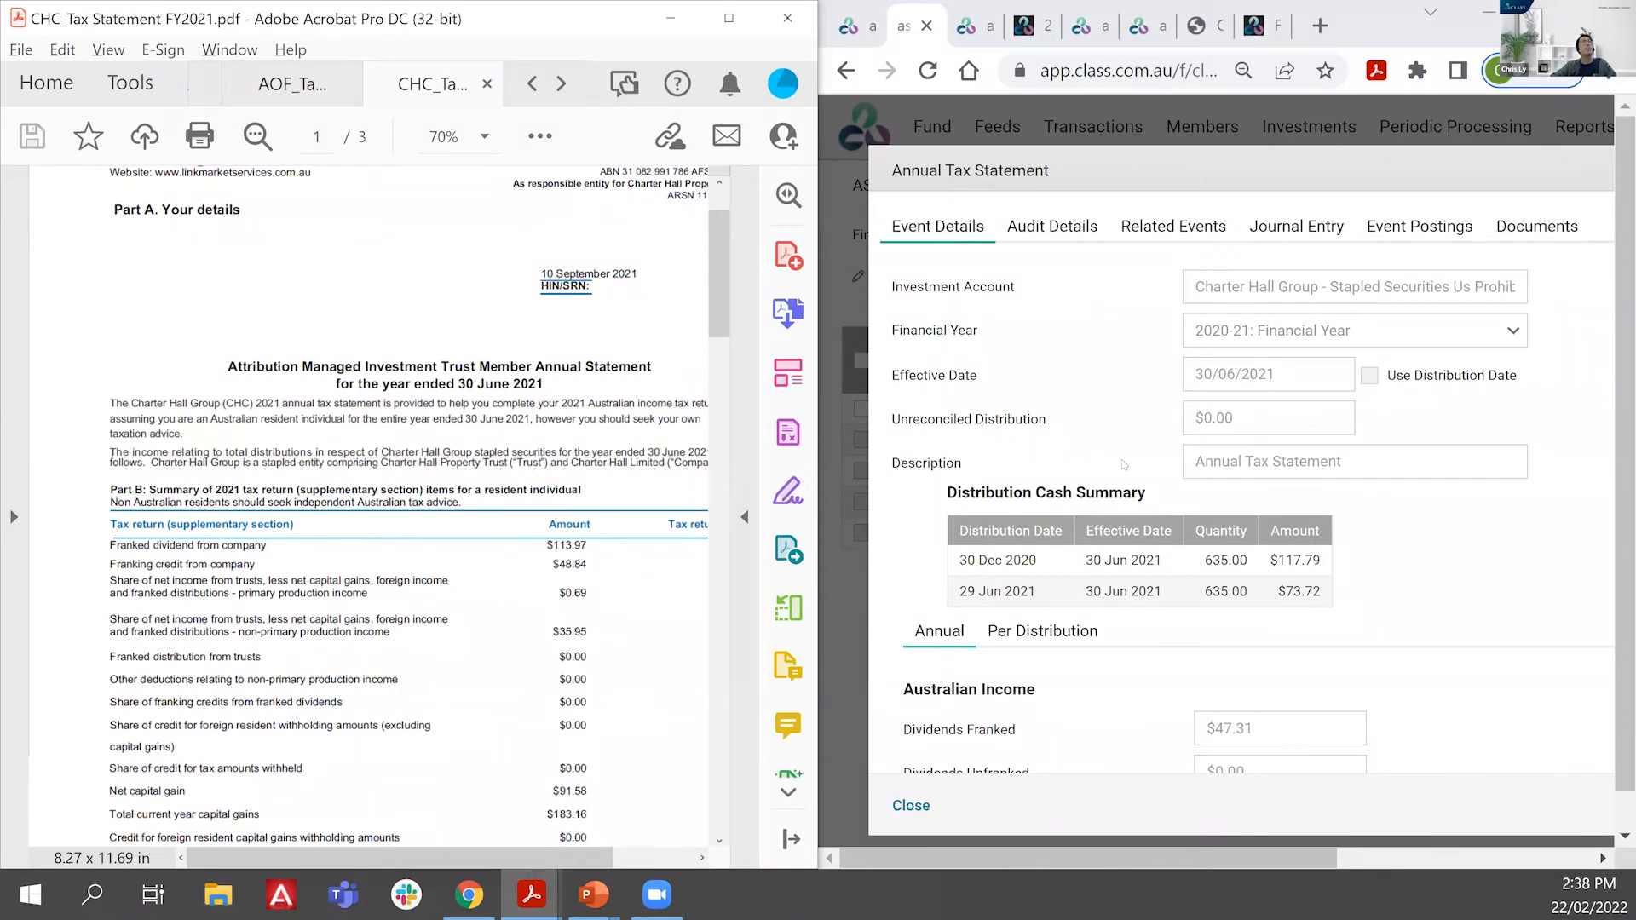
Step: Compare the franked dividends and franking credits in the CHC annual statement and the 10.5C dividend event with Part B of the PDF
{"action": "left_click", "coordinate": [1161, 479]}
{"action": "scroll", "coordinate": [977, 307], "scroll_direction": "down", "scroll_amount": 5}
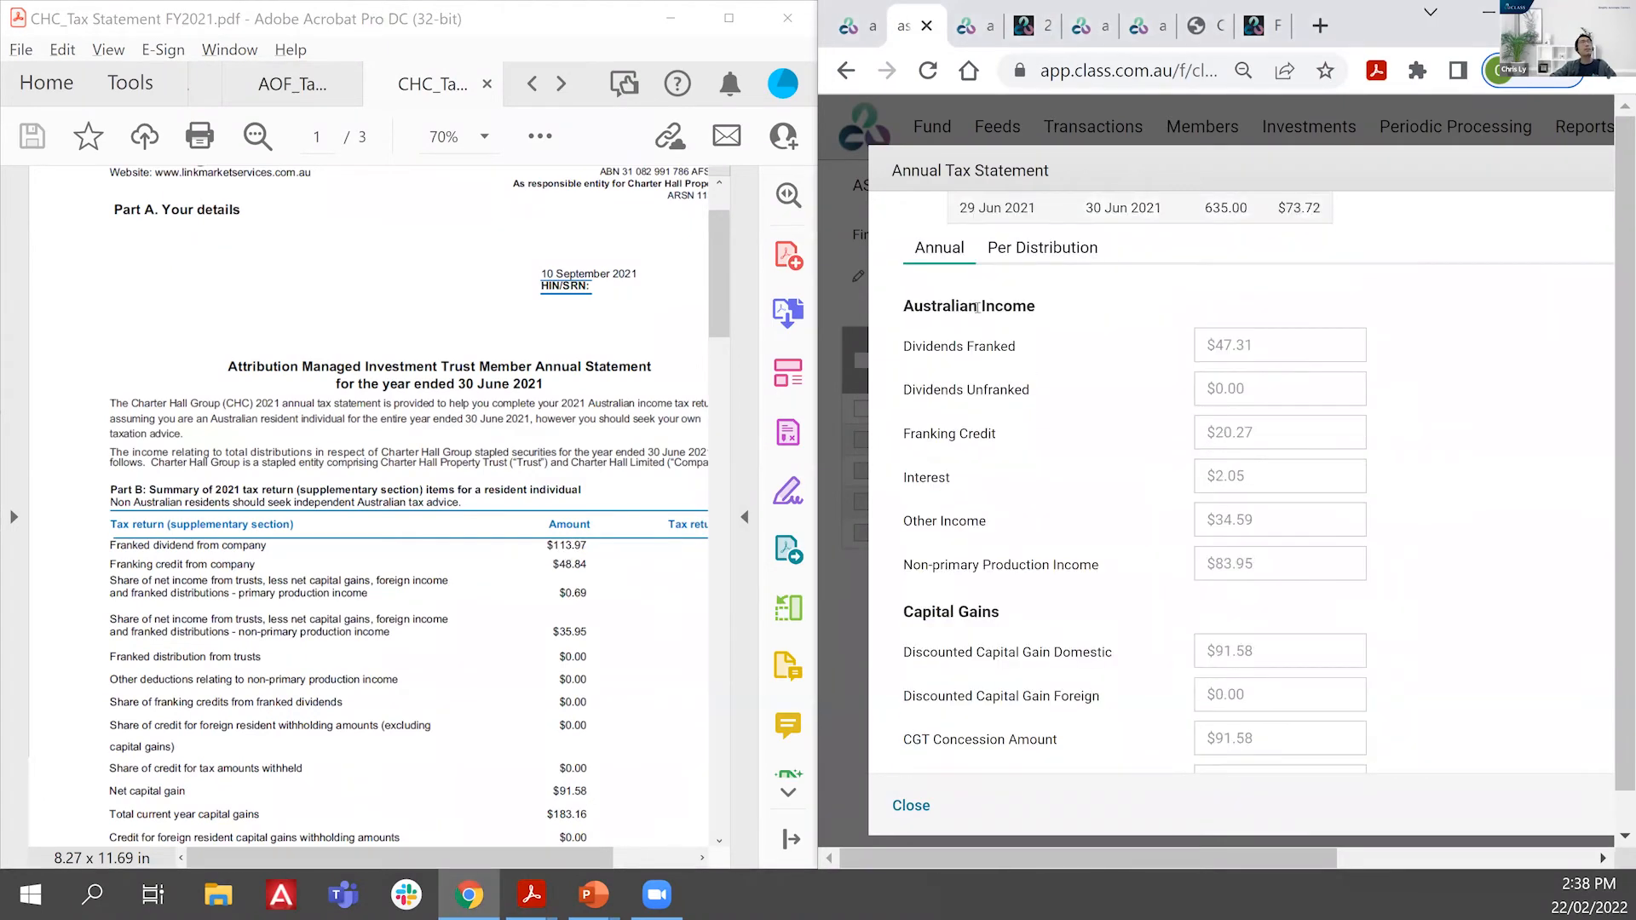
{"action": "left_click_drag", "start_coordinate": [1270, 353], "coordinate": [1206, 351]}
{"action": "left_click", "coordinate": [972, 25]}
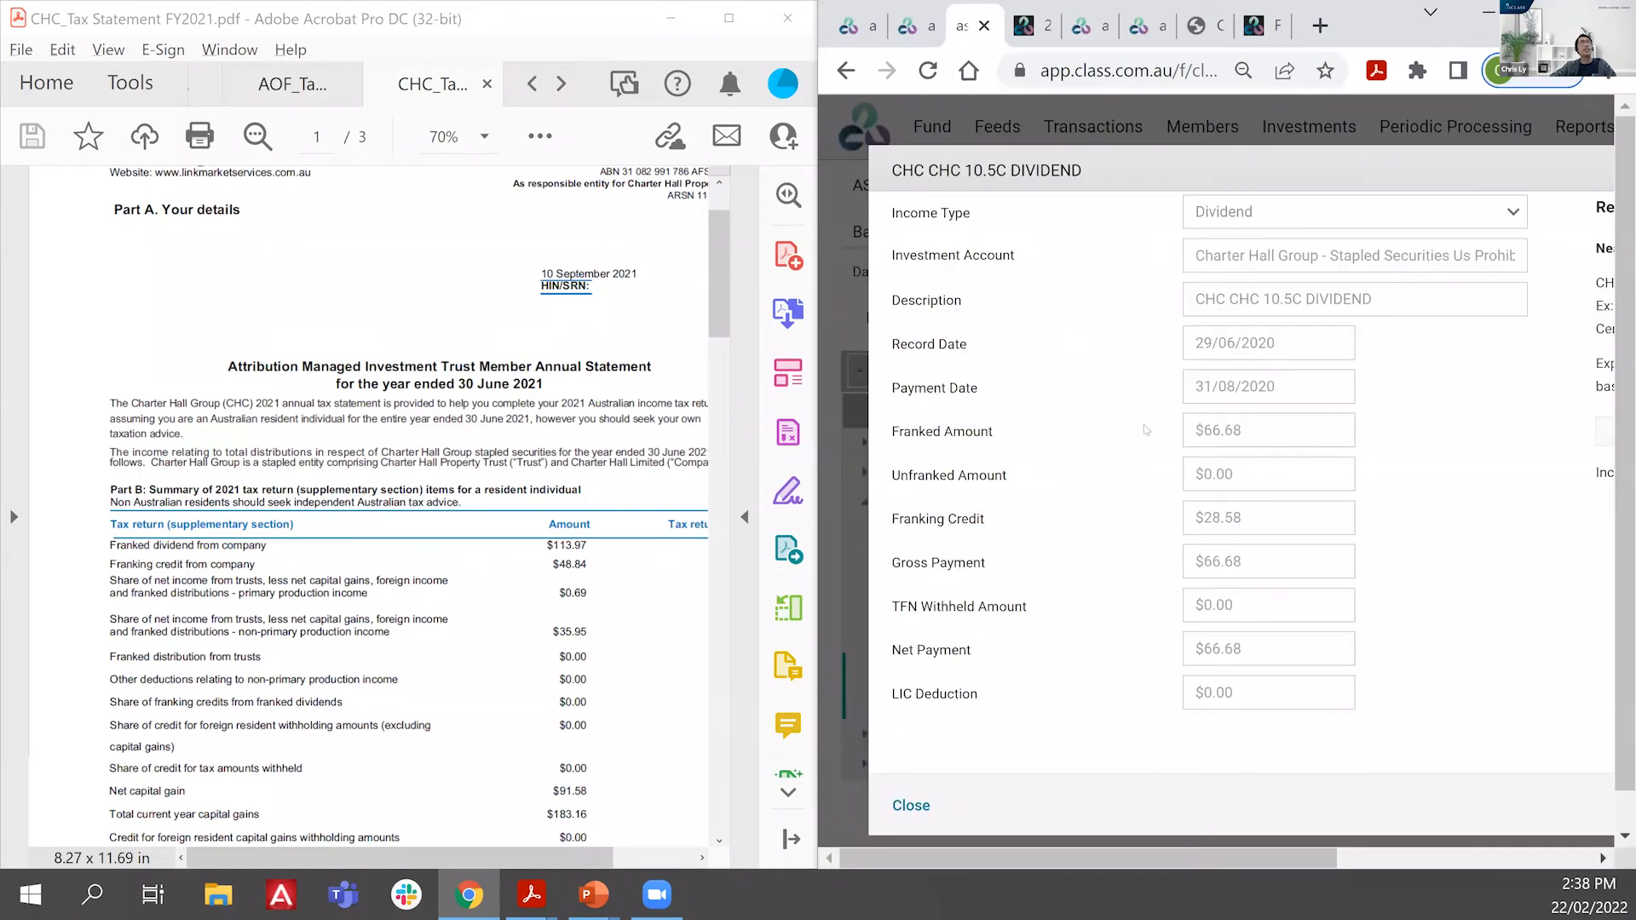
{"action": "left_click_drag", "start_coordinate": [1244, 431], "coordinate": [1147, 431]}
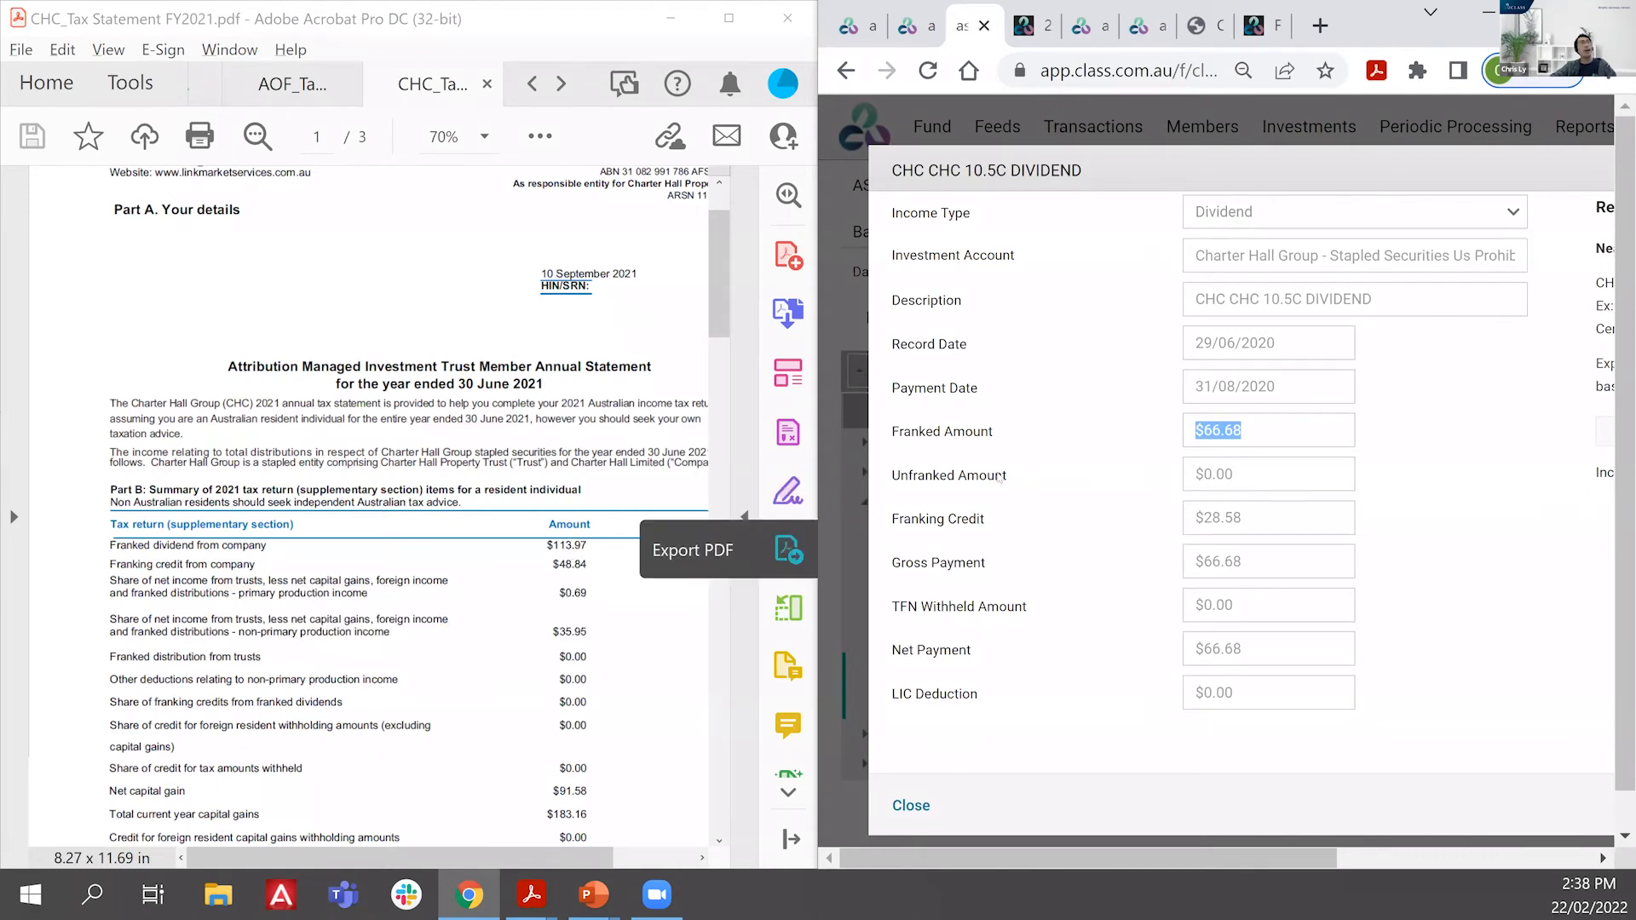
{"action": "left_click", "coordinate": [1228, 522]}
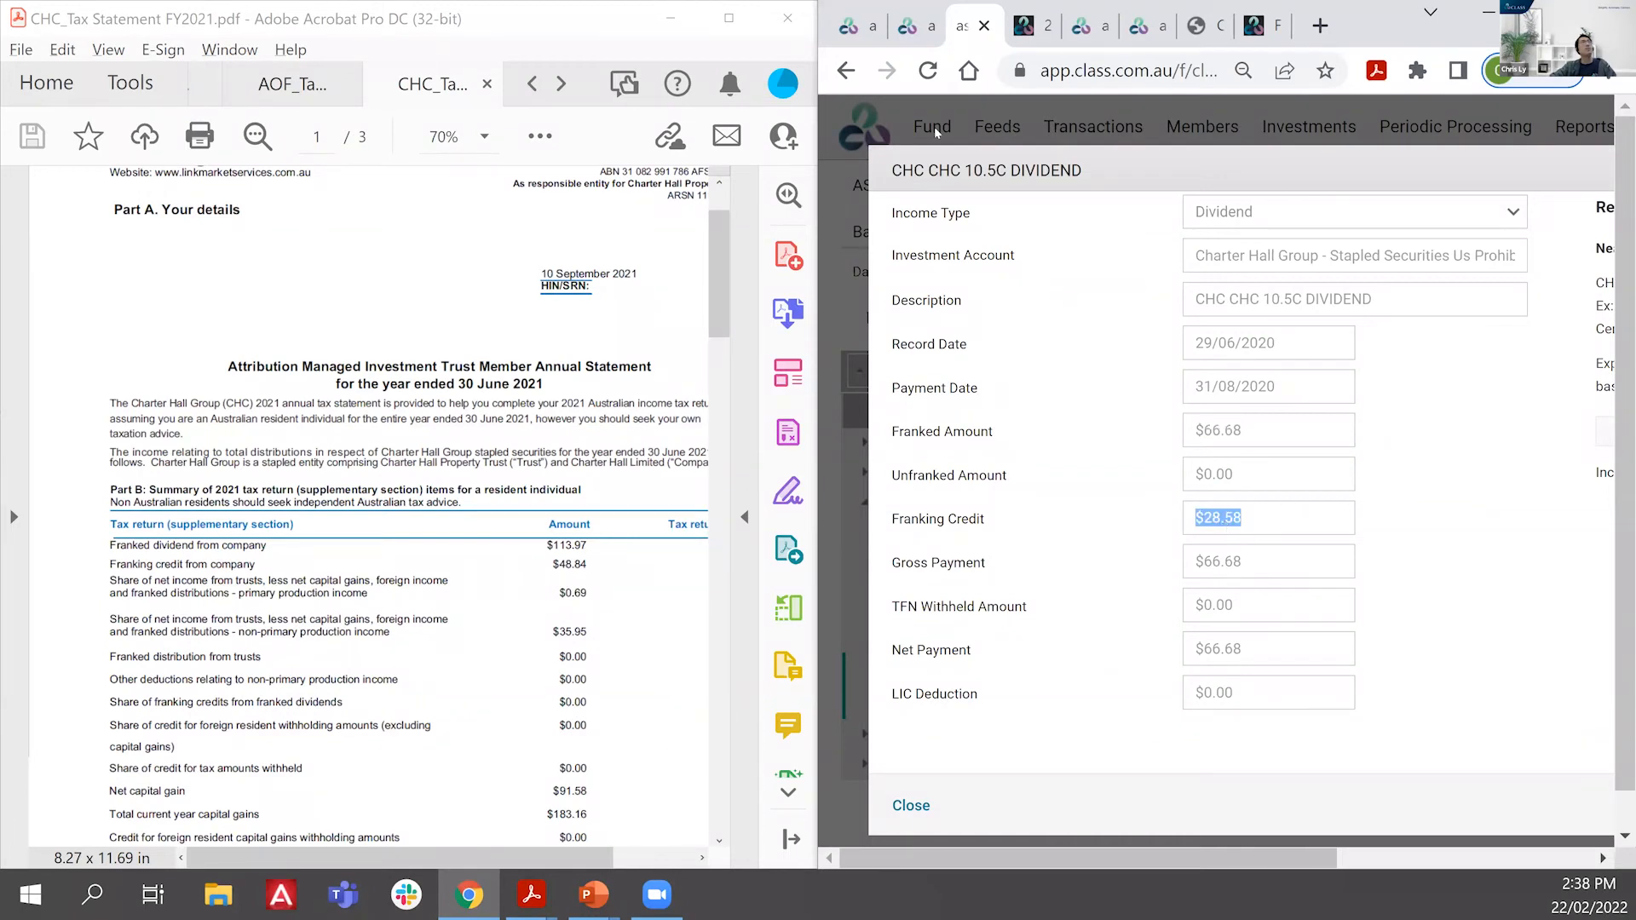
{"action": "left_click", "coordinate": [912, 25]}
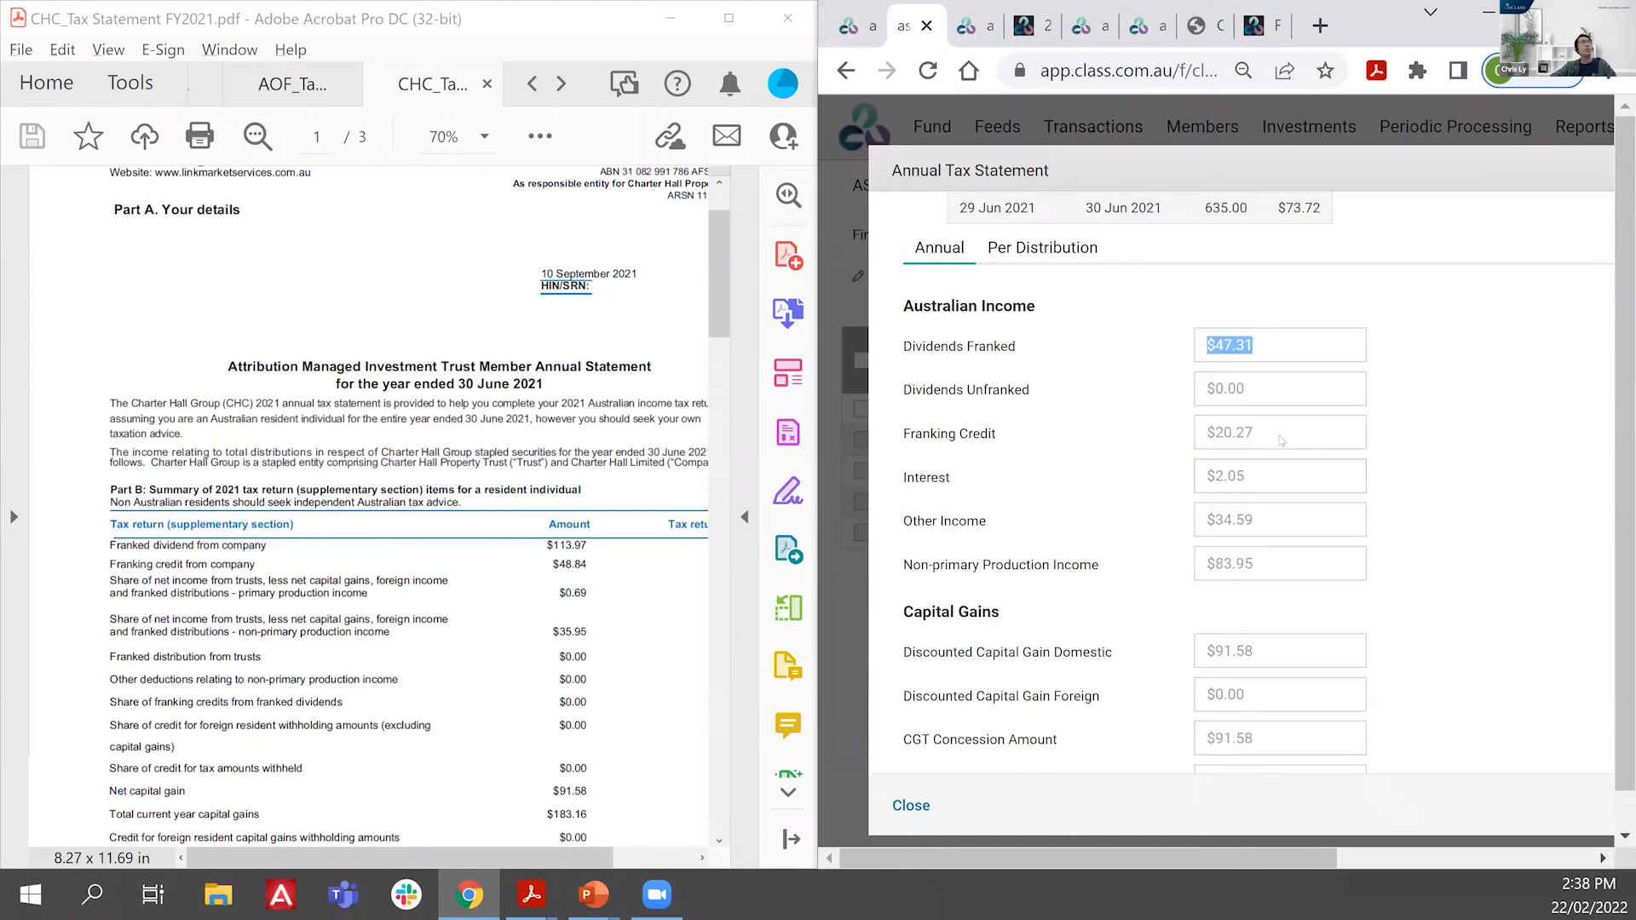
{"action": "double_click", "coordinate": [1117, 457]}
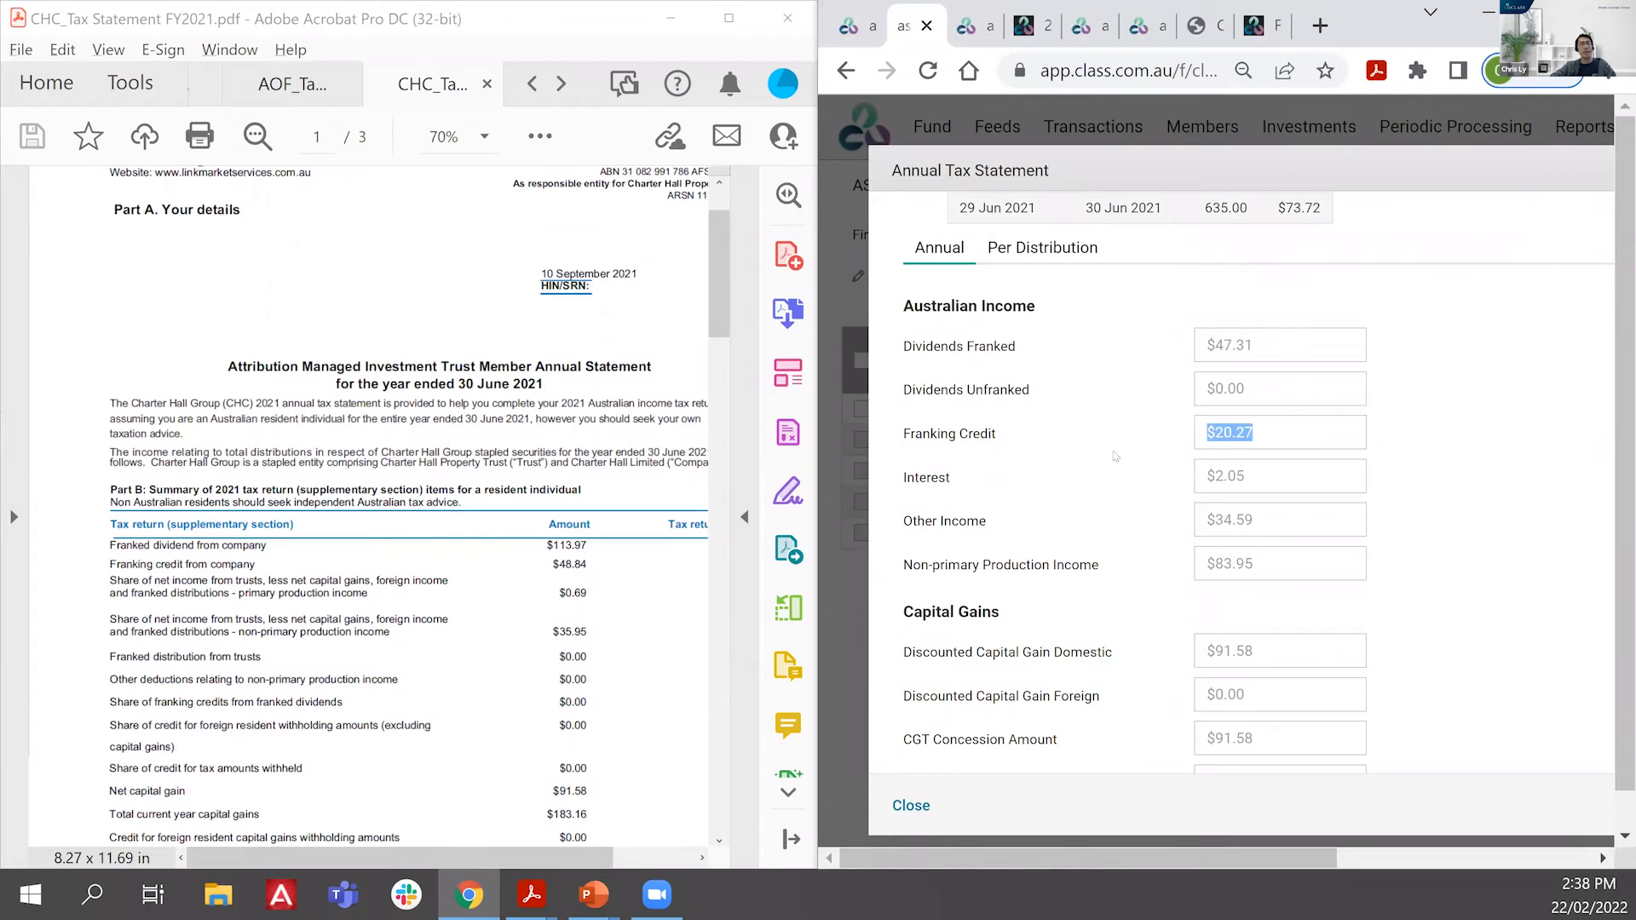
{"action": "left_click", "coordinate": [1122, 436]}
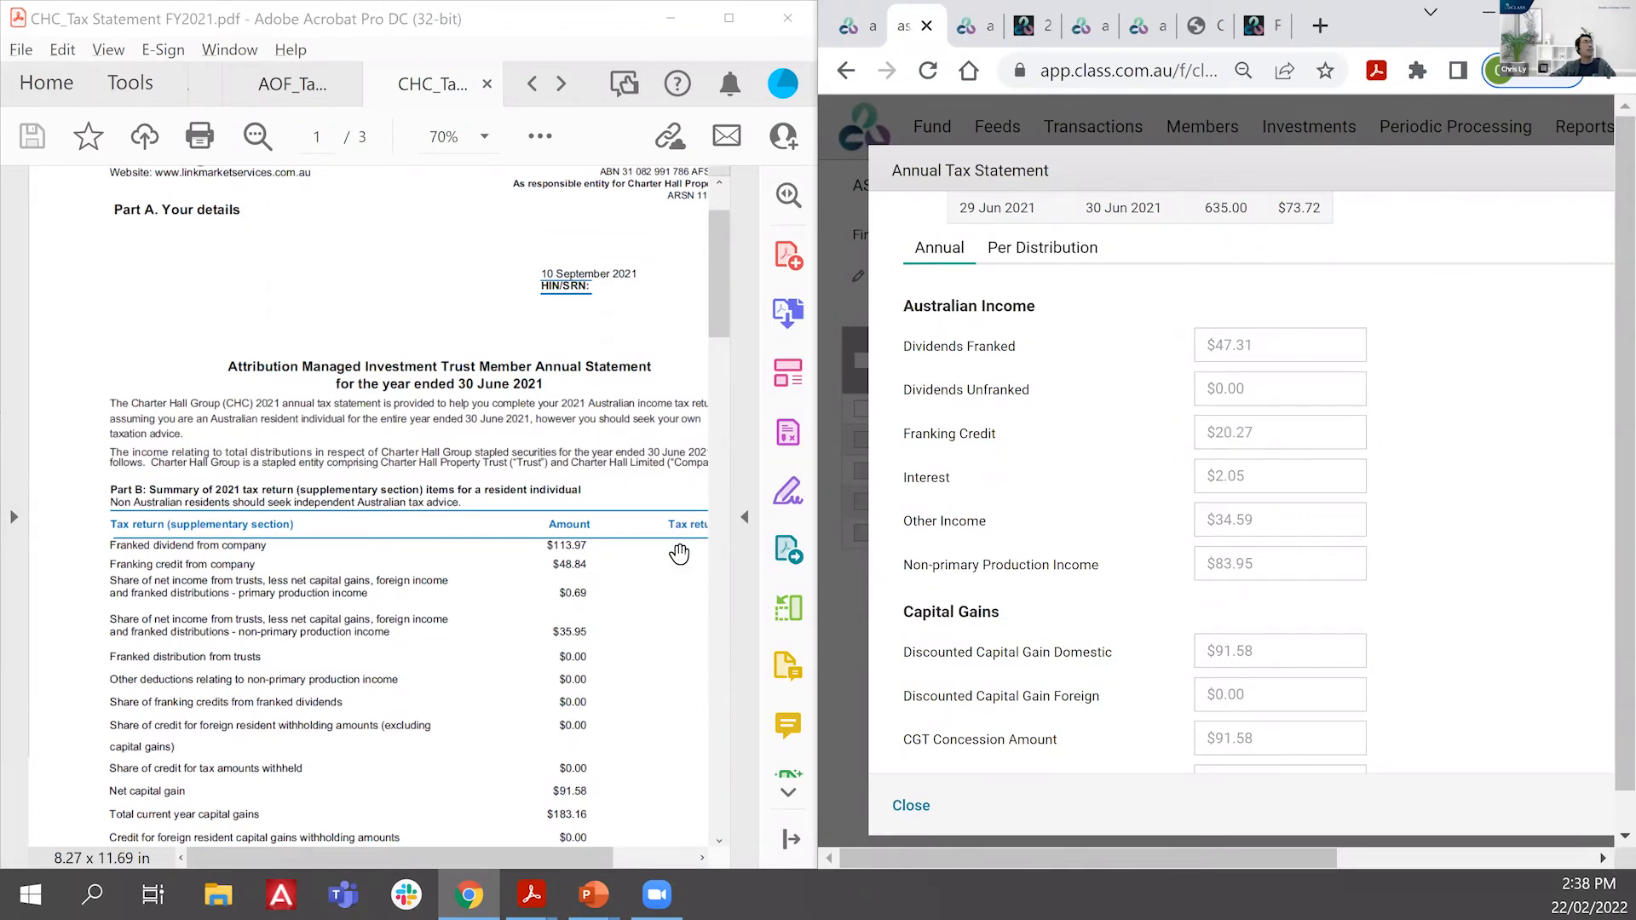
{"action": "left_click", "coordinate": [591, 566]}
{"action": "left_click", "coordinate": [592, 568]}
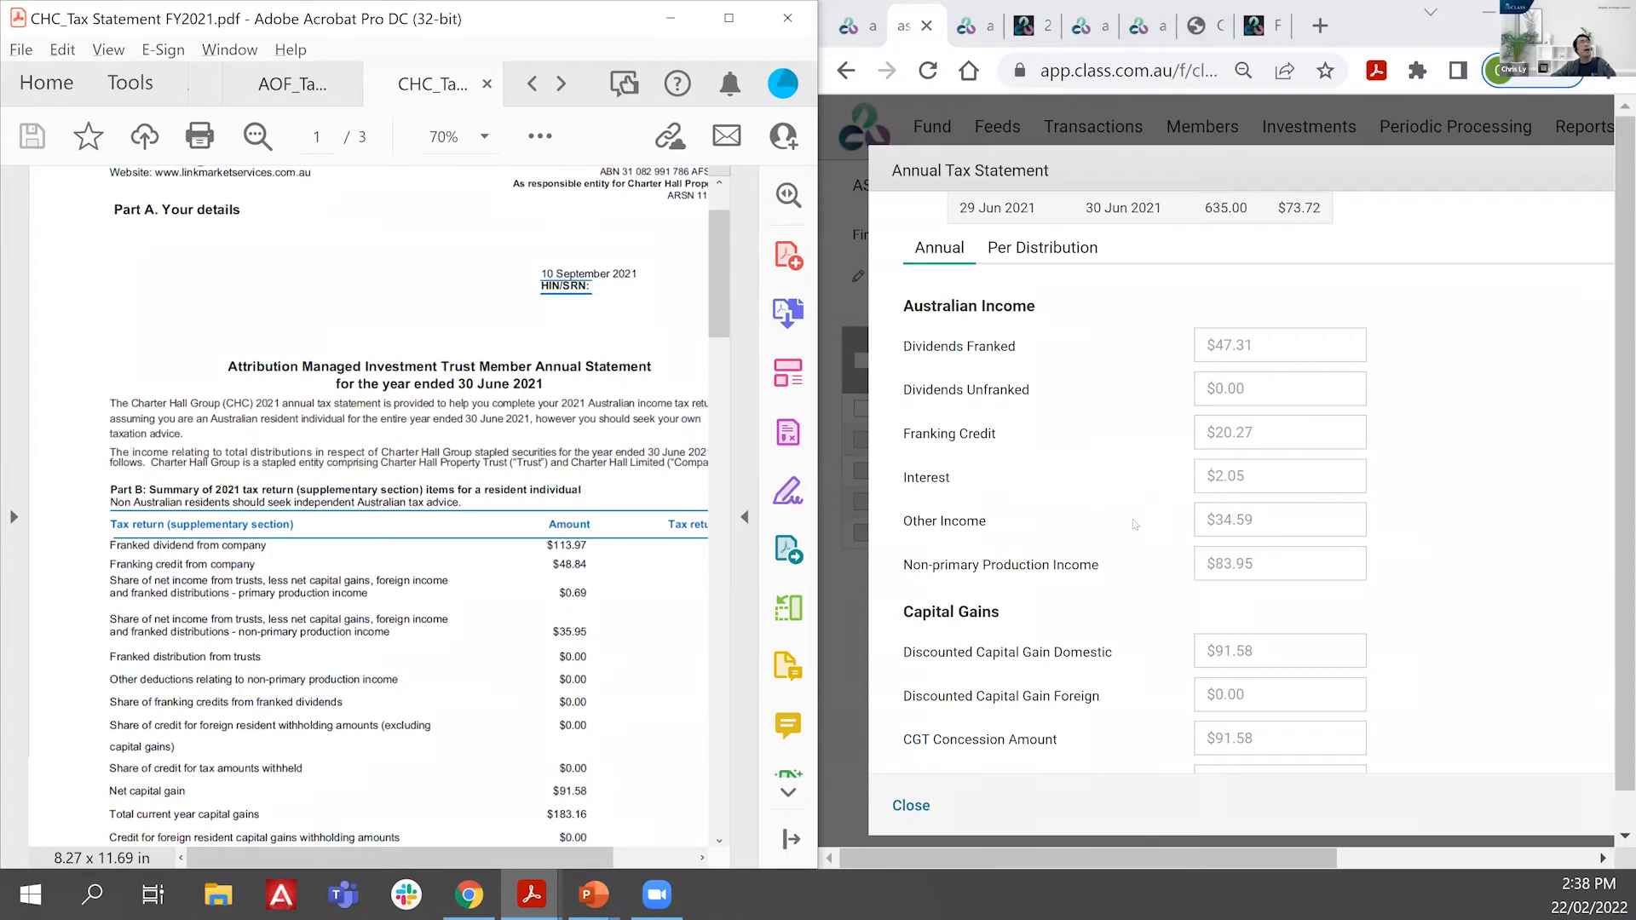
Step: Compare the CHC statement's capital gains amounts with the income and capital gains components in Part C of the PDF
{"action": "scroll", "coordinate": [1136, 523], "scroll_direction": "down", "scroll_amount": 7}
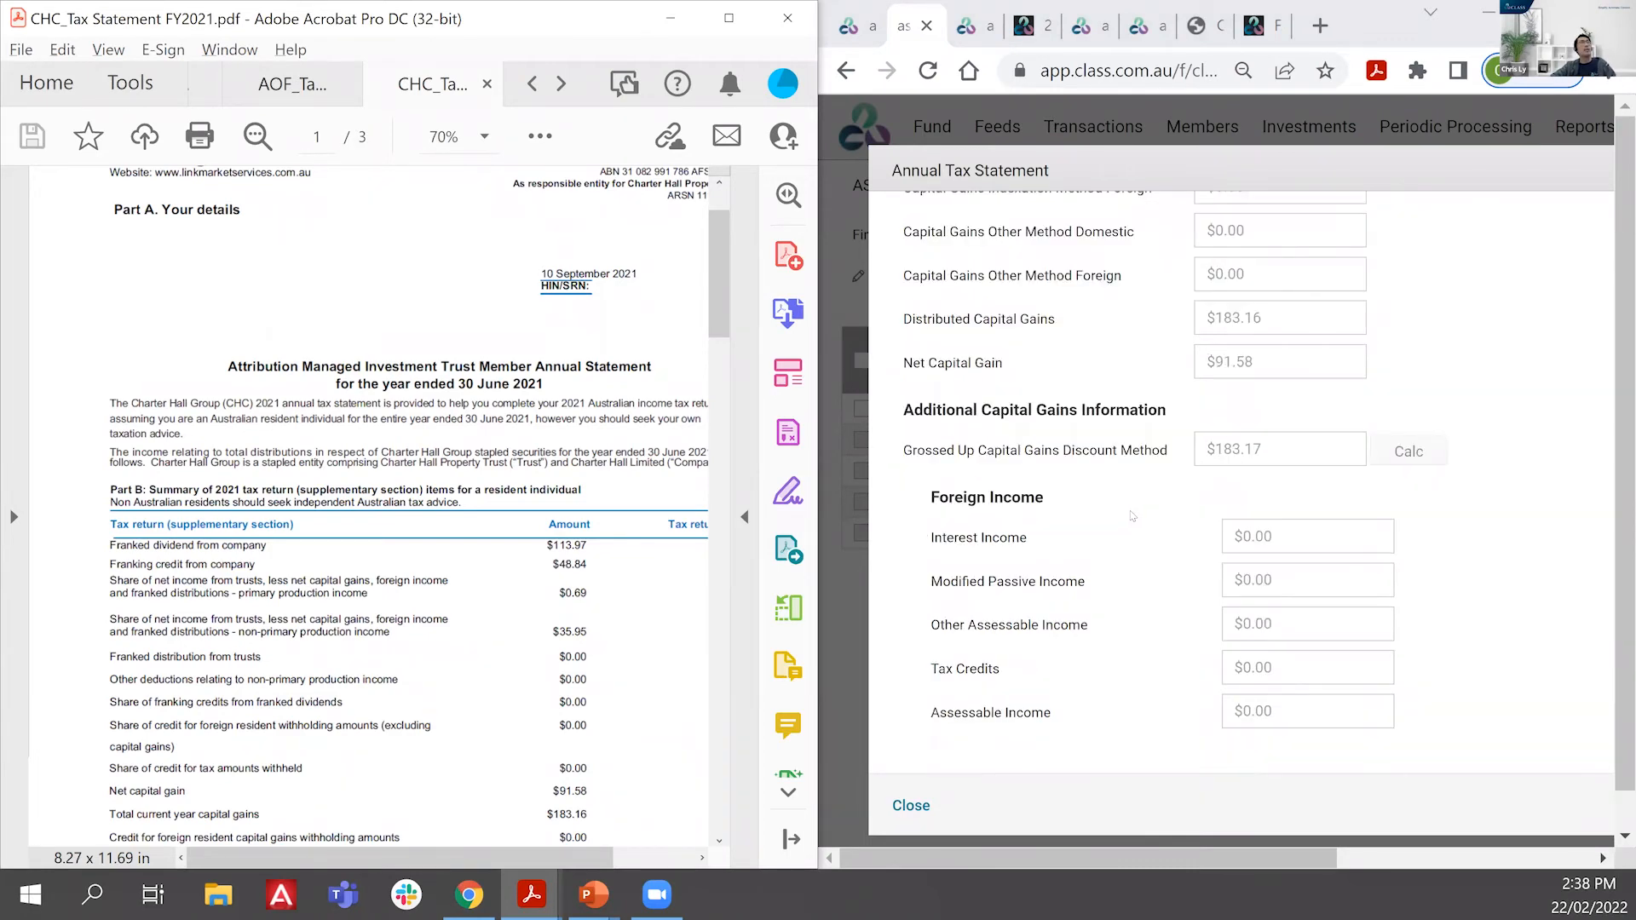
{"action": "scroll", "coordinate": [1103, 451], "scroll_direction": "up", "scroll_amount": 2}
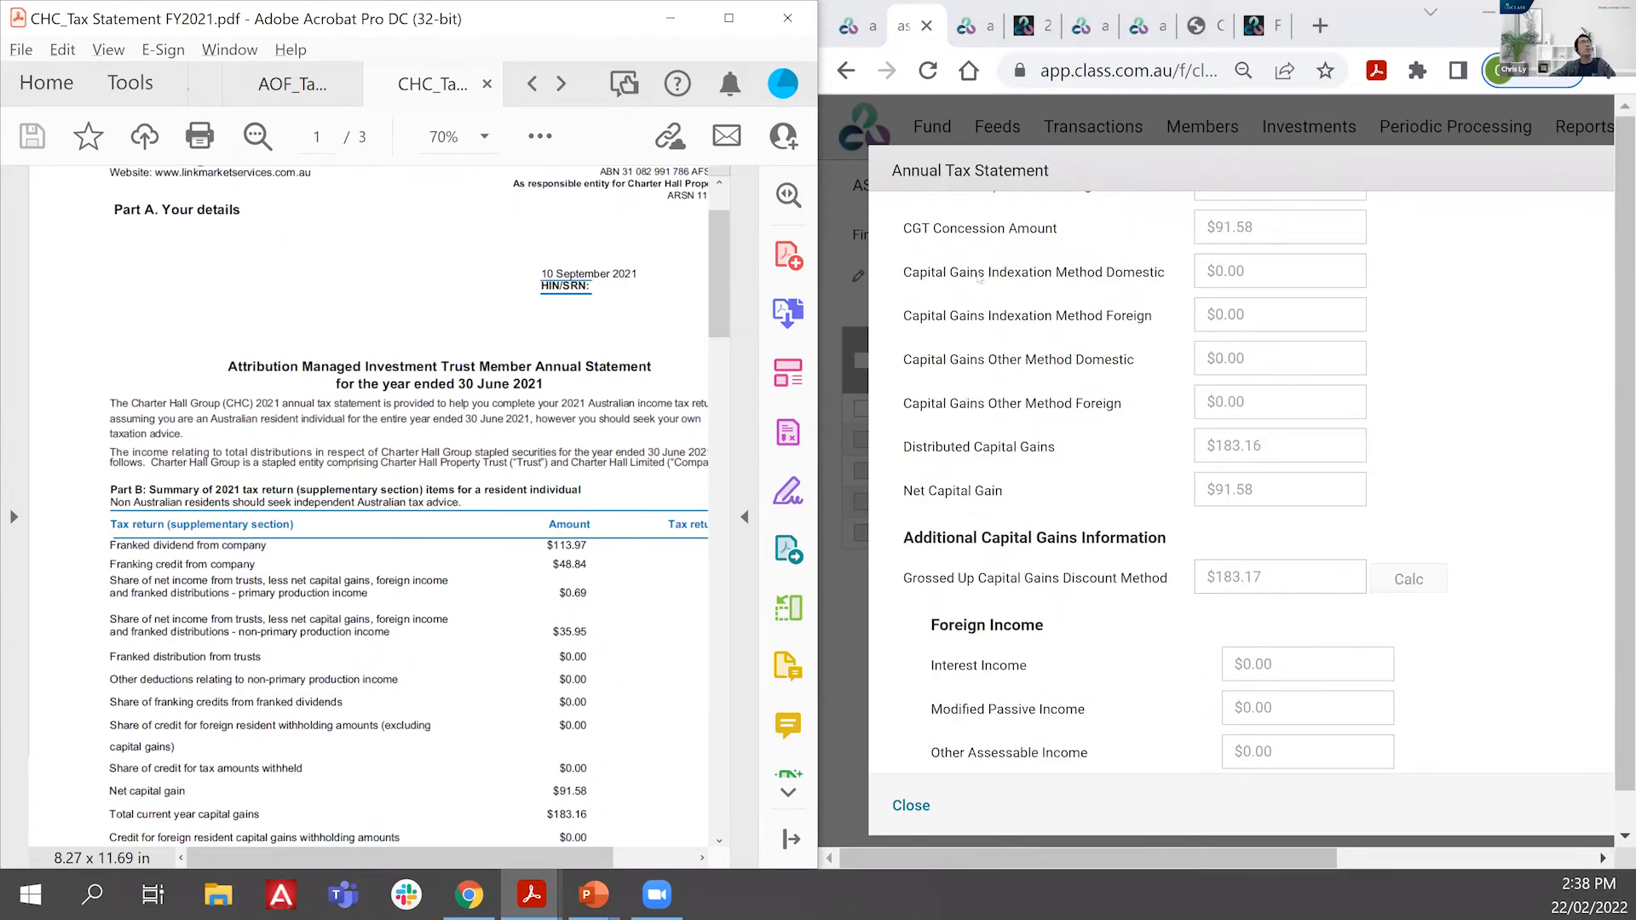
{"action": "scroll", "coordinate": [980, 279], "scroll_direction": "up", "scroll_amount": 2}
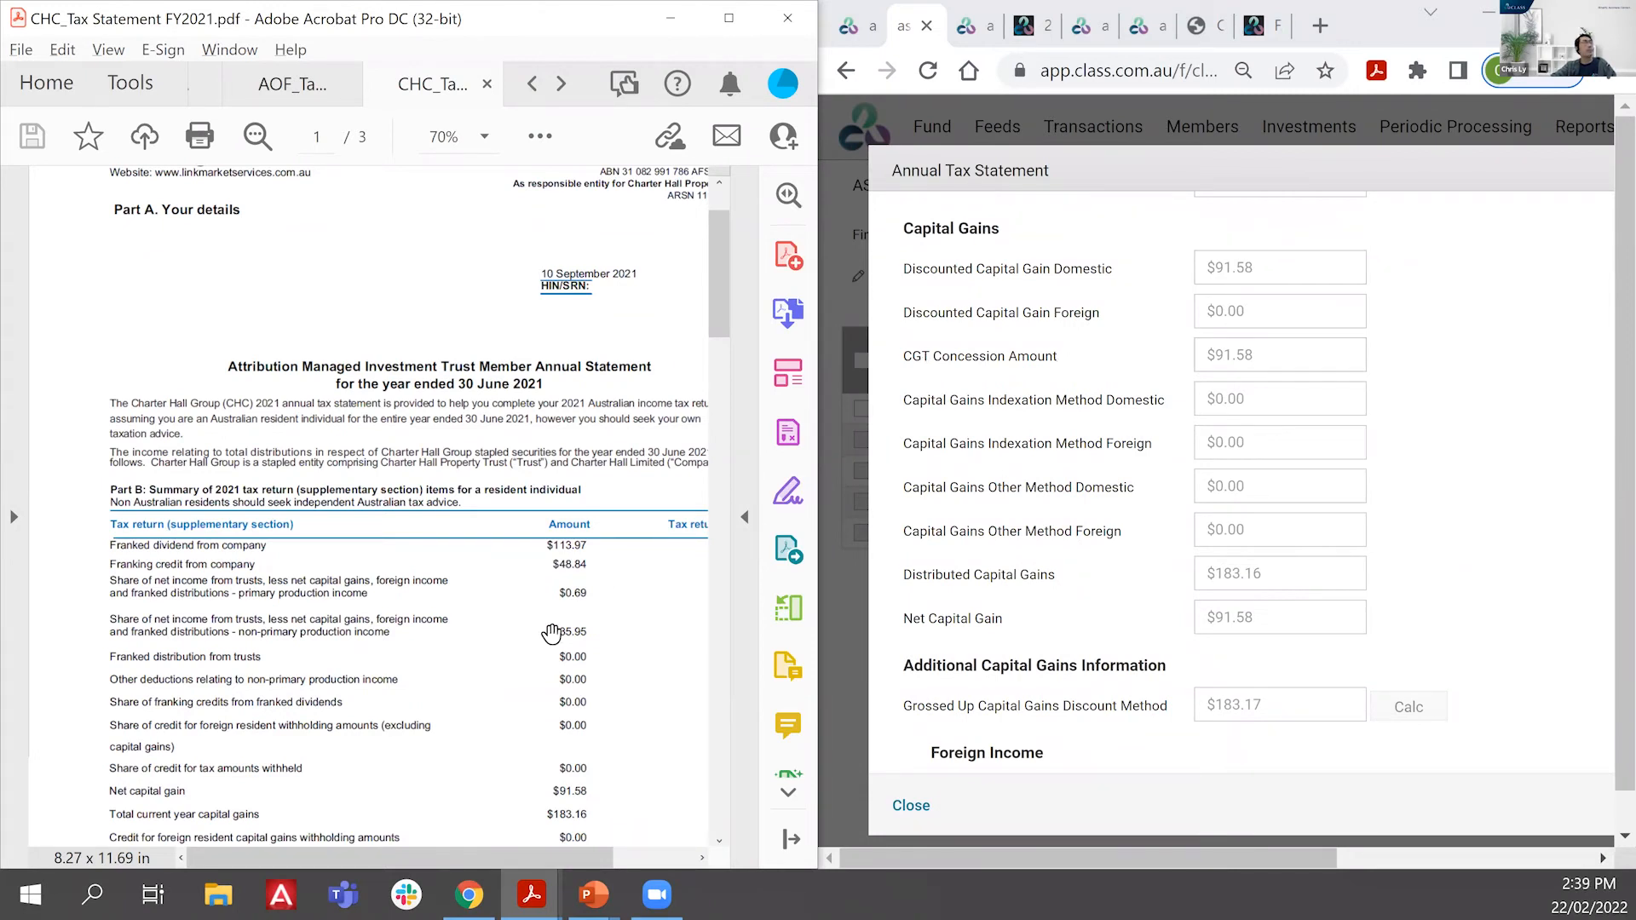
{"action": "scroll", "coordinate": [552, 634], "scroll_direction": "down", "scroll_amount": 10}
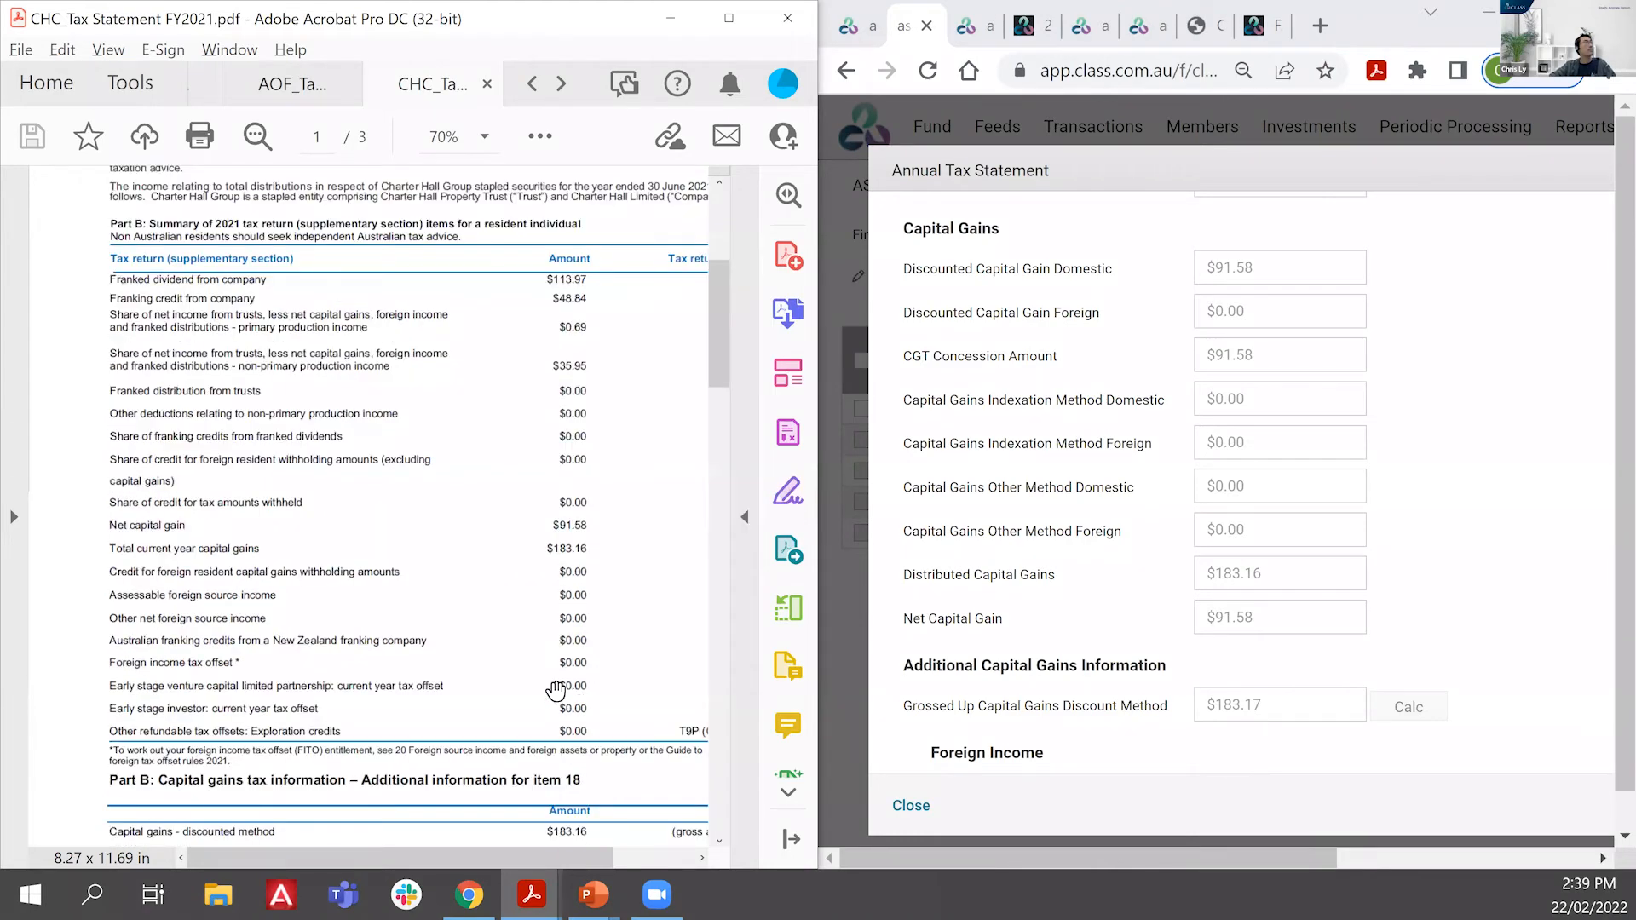
{"action": "scroll", "coordinate": [551, 692], "scroll_direction": "down", "scroll_amount": 2}
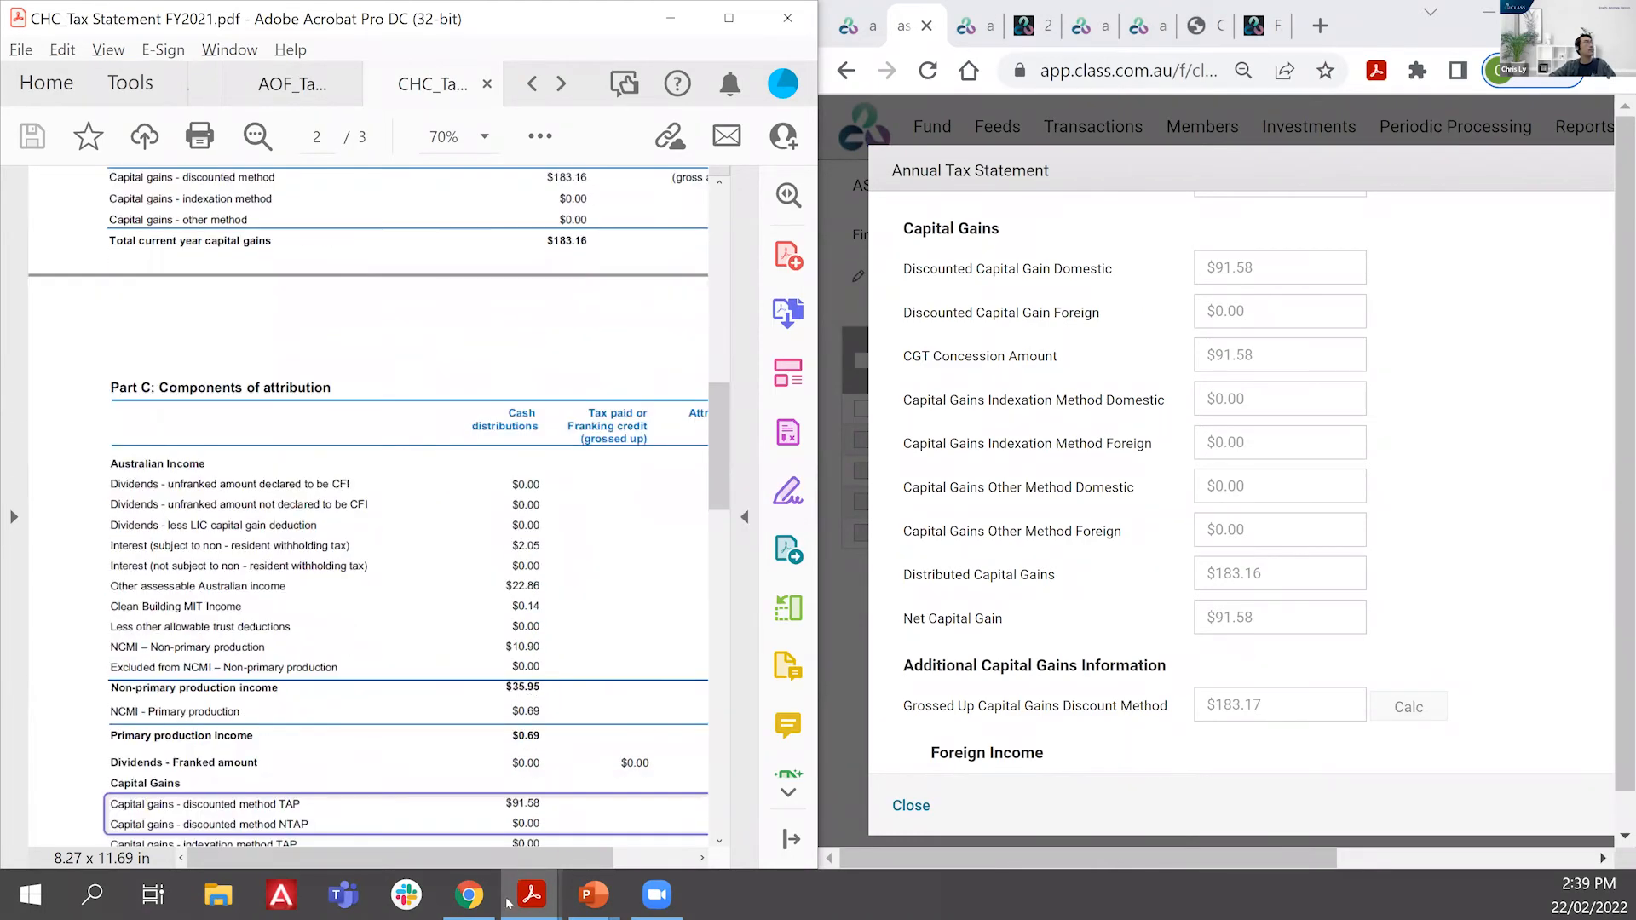
{"action": "scroll", "coordinate": [496, 866], "scroll_direction": "down", "scroll_amount": 5}
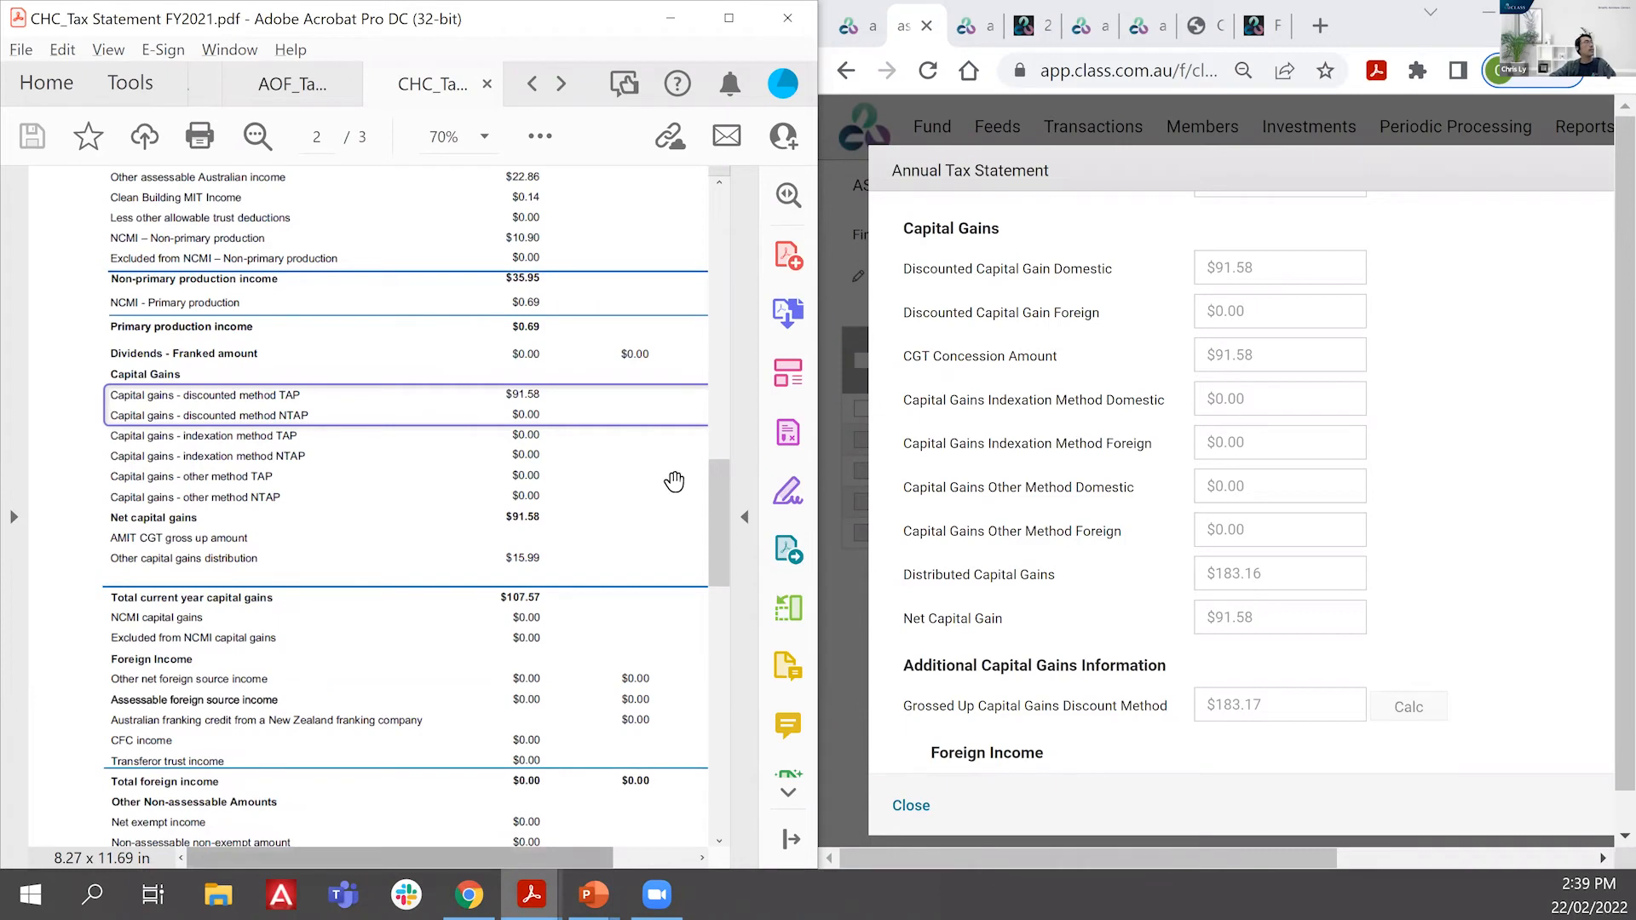
{"action": "scroll", "coordinate": [680, 435], "scroll_direction": "right", "scroll_amount": 2}
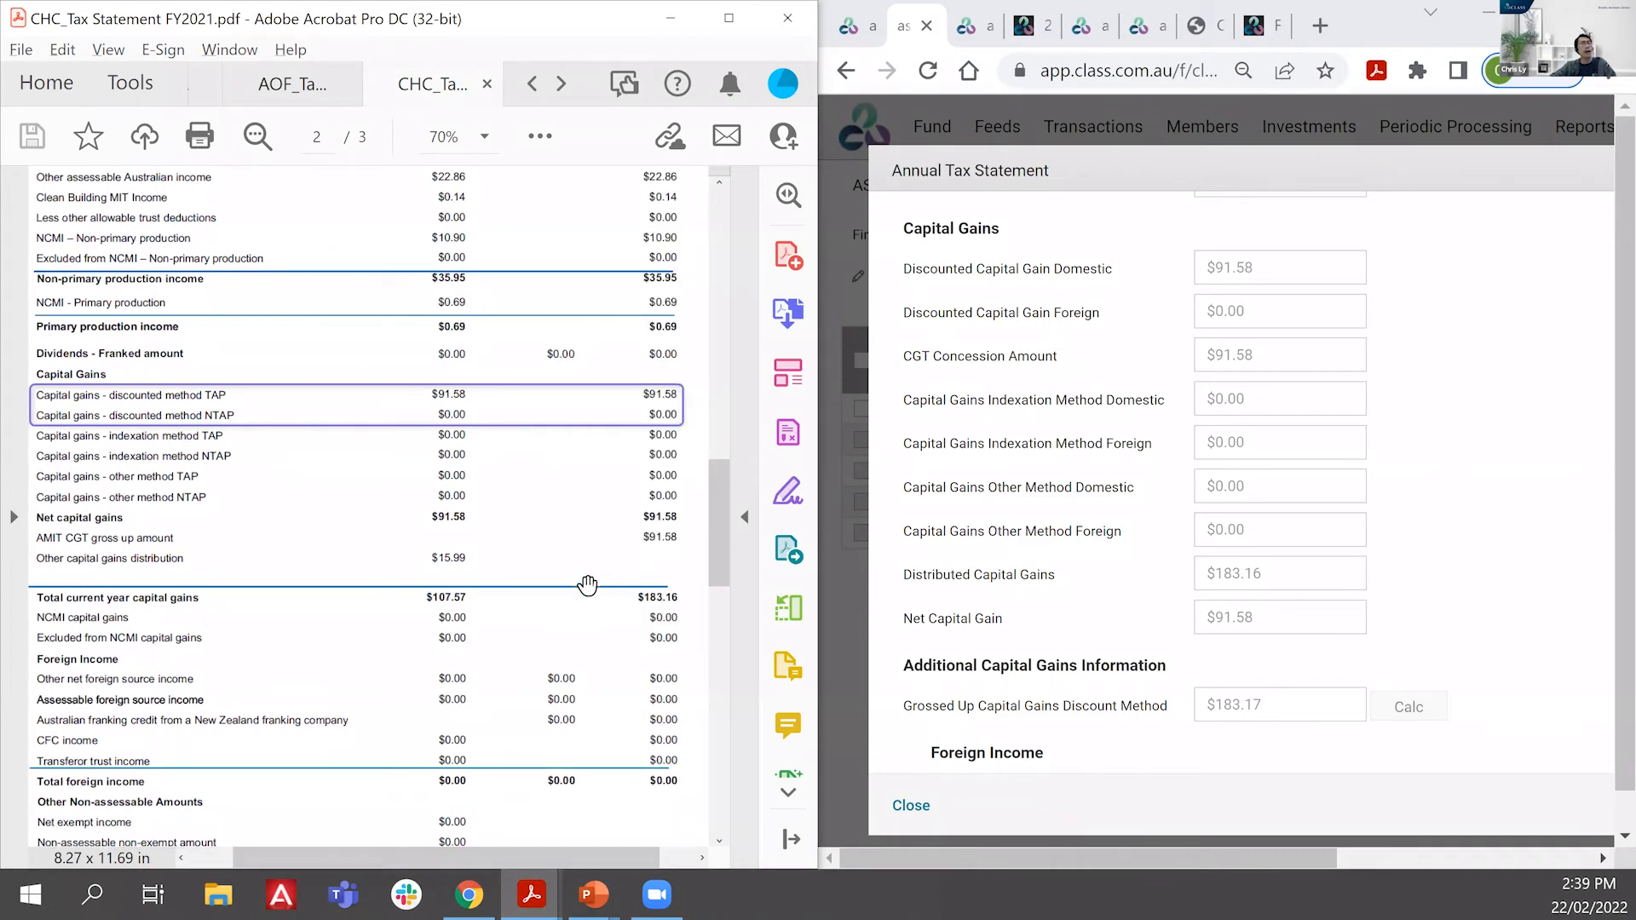
Step: Check the AMIT cost base net amount against Part E of the CHC PDF, and close the annual tax statement
{"action": "scroll", "coordinate": [567, 601], "scroll_direction": "down", "scroll_amount": 3}
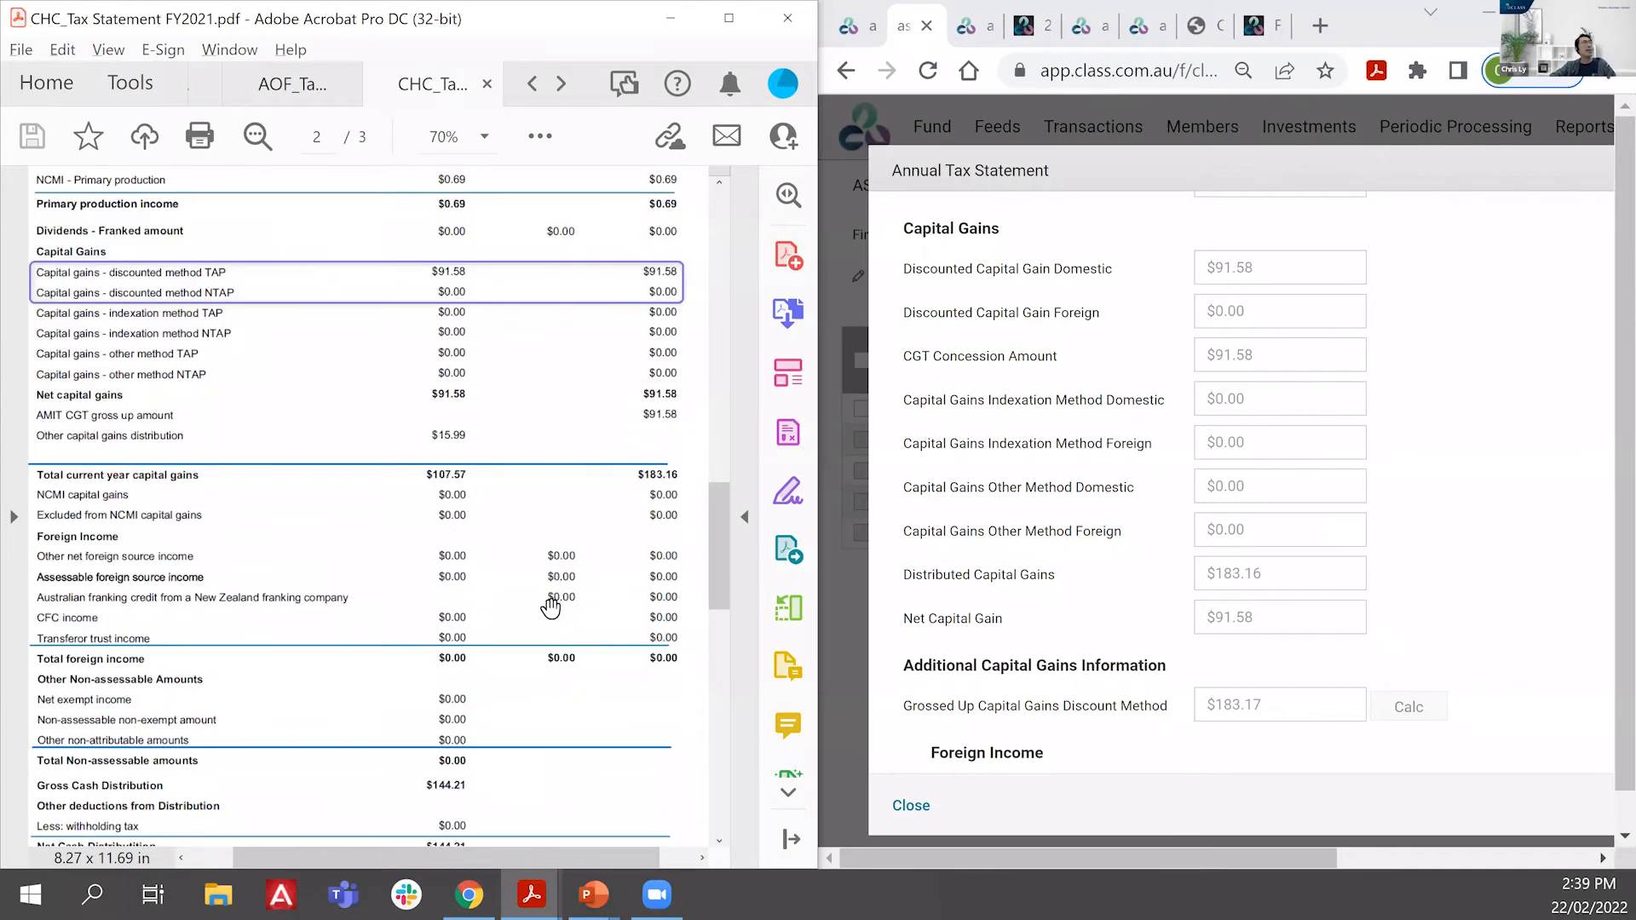
{"action": "scroll", "coordinate": [559, 601], "scroll_direction": "down", "scroll_amount": 7}
{"action": "scroll", "coordinate": [324, 577], "scroll_direction": "down", "scroll_amount": 1}
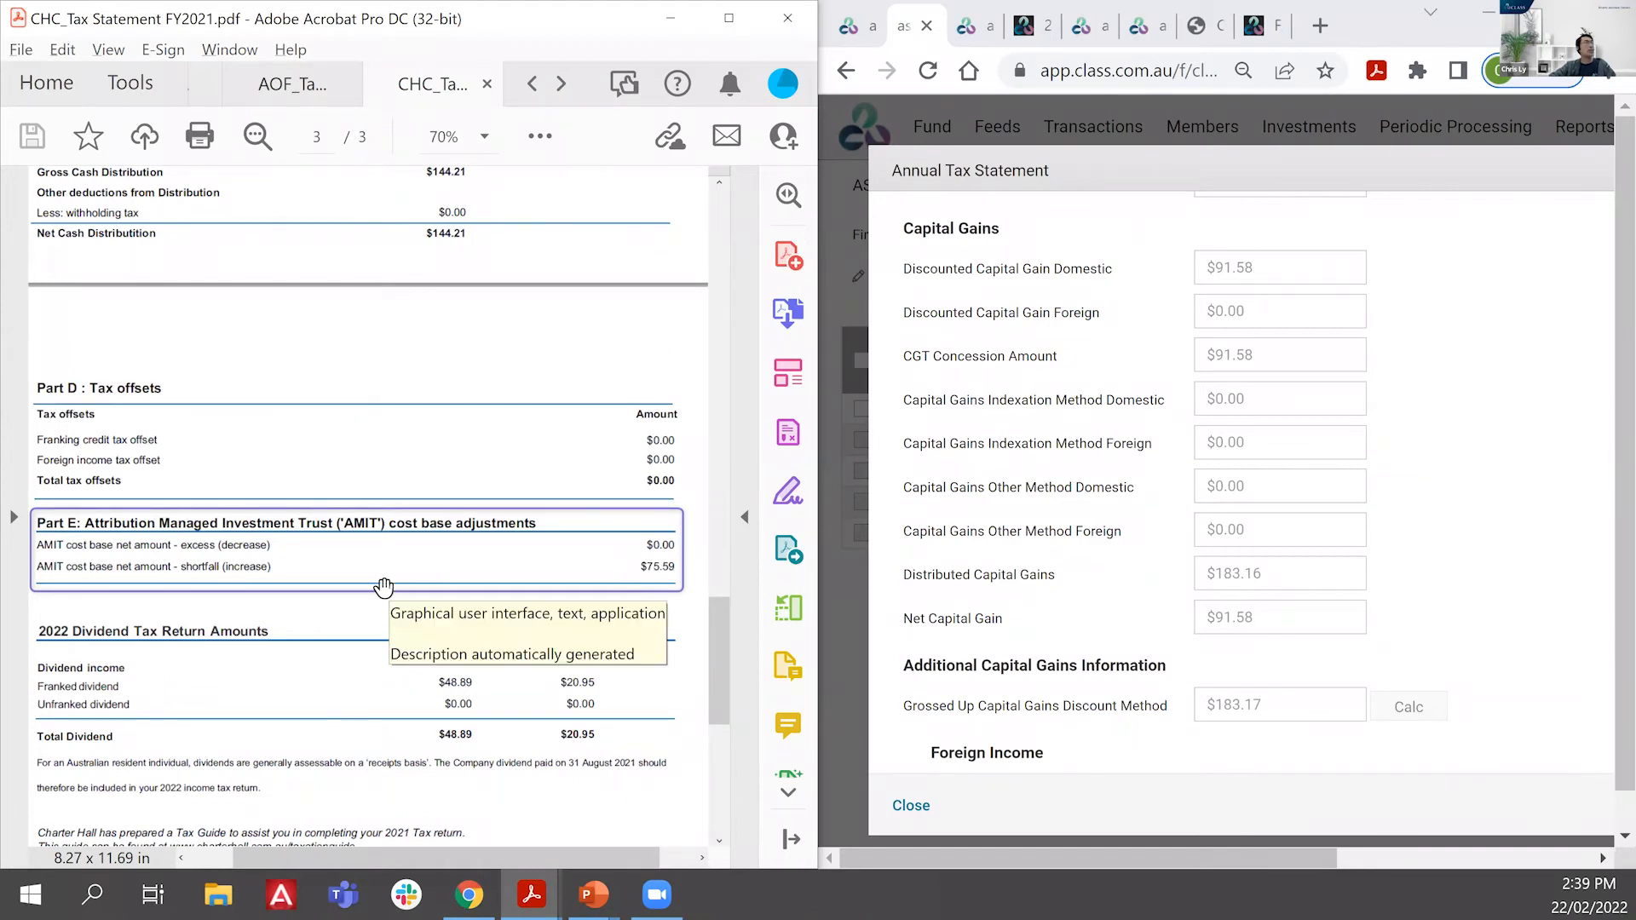
{"action": "scroll", "coordinate": [1323, 685], "scroll_direction": "down", "scroll_amount": 10}
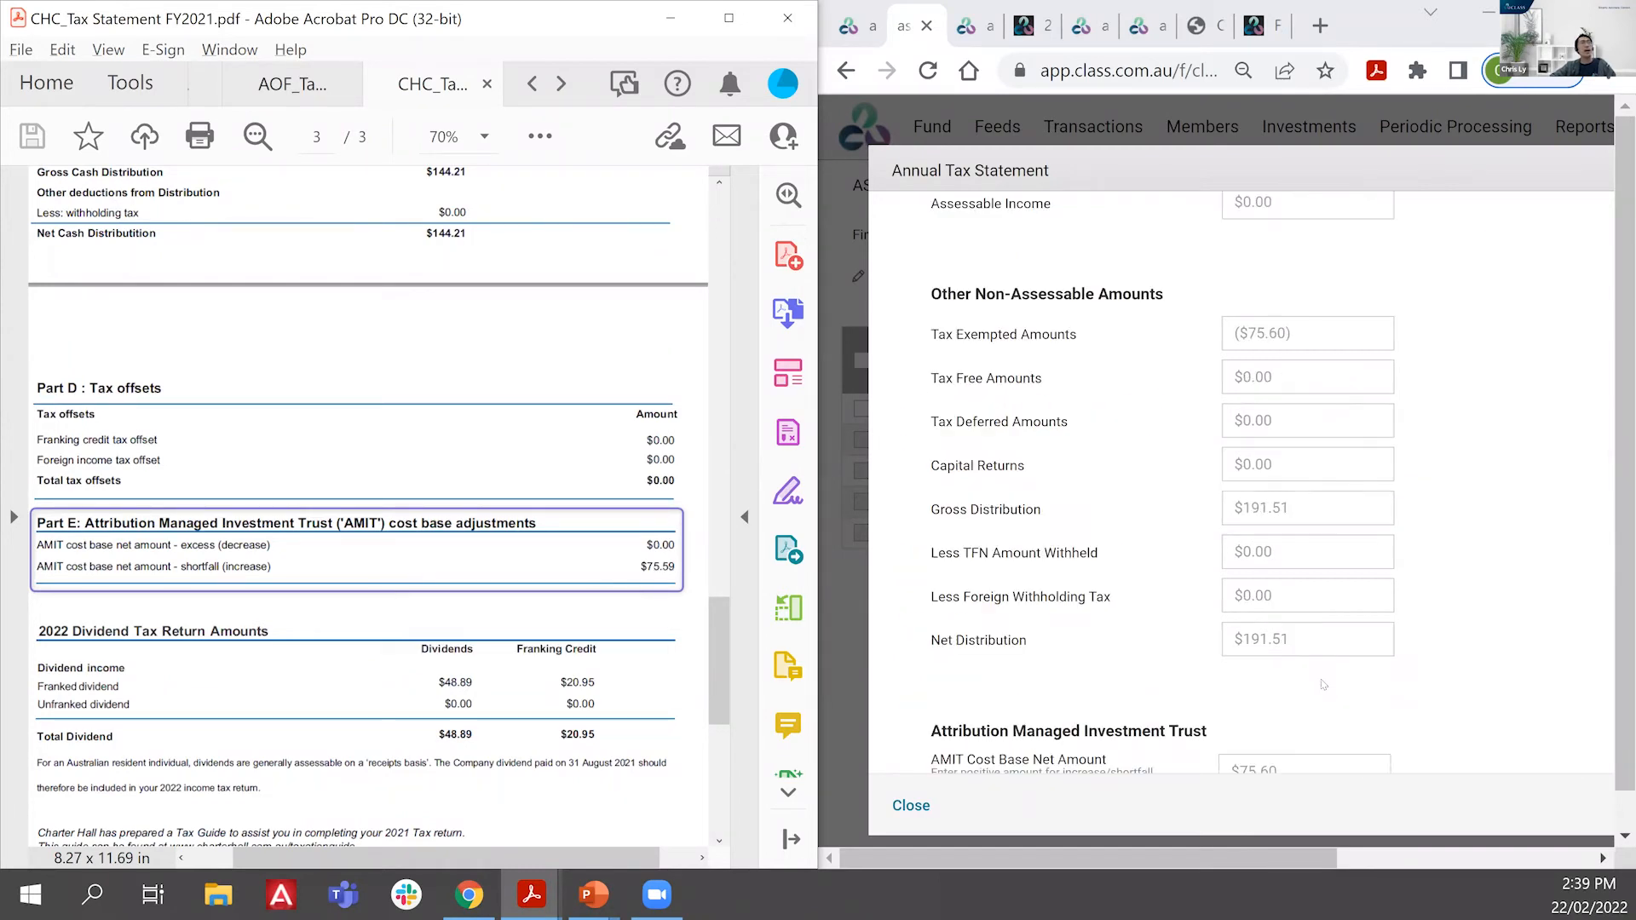
{"action": "scroll", "coordinate": [1262, 677], "scroll_direction": "down", "scroll_amount": 1}
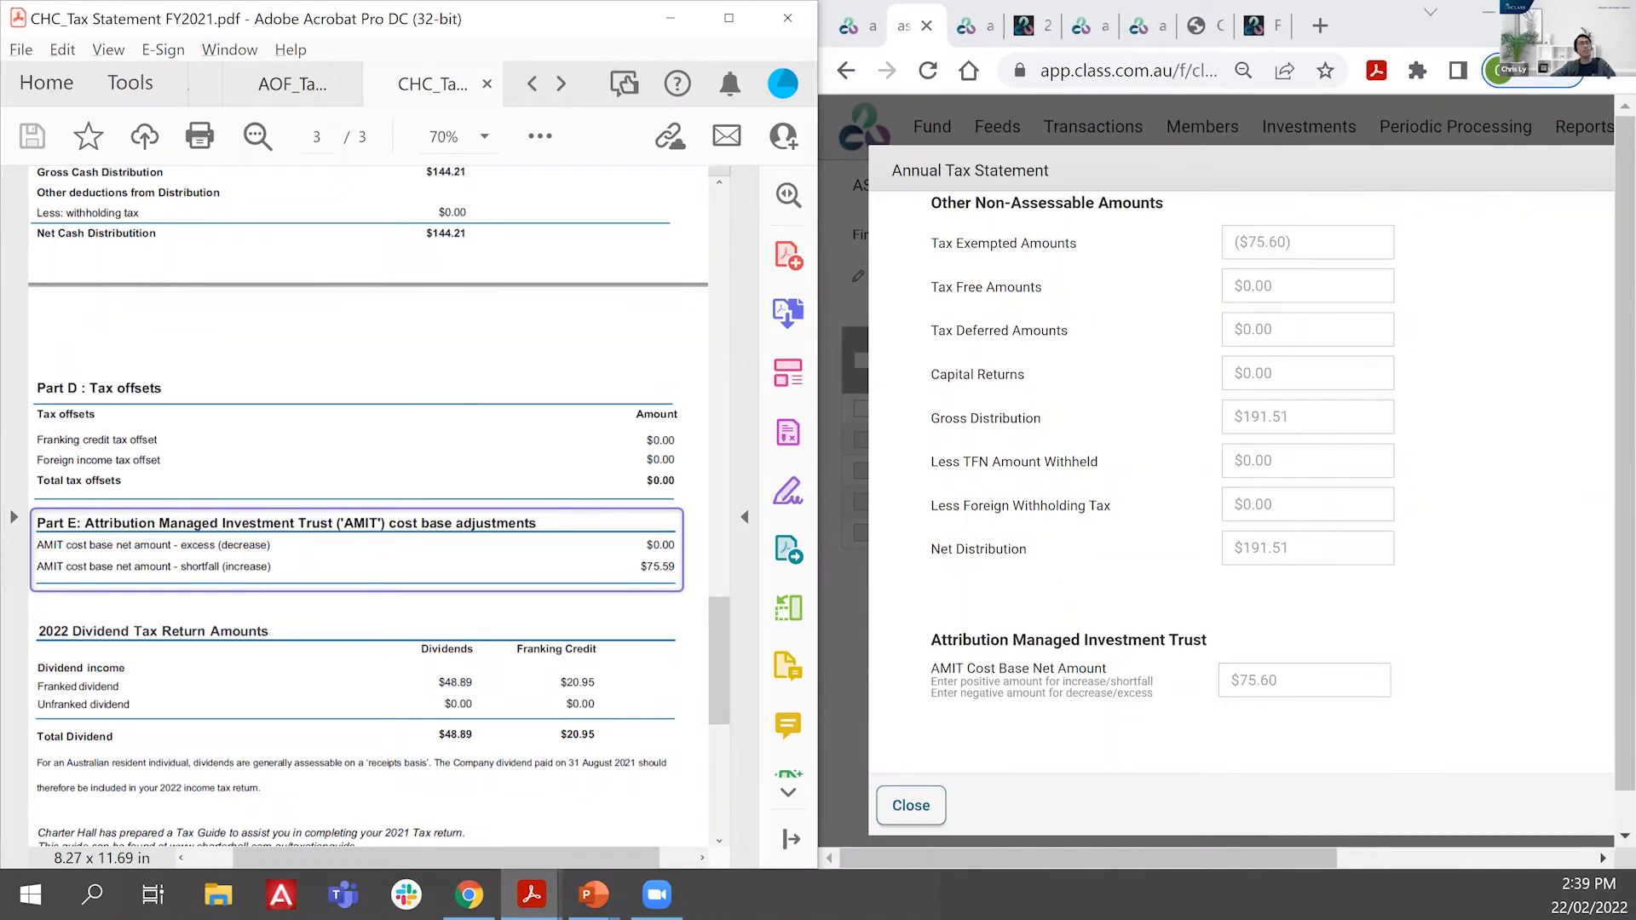
{"action": "left_click", "coordinate": [911, 805]}
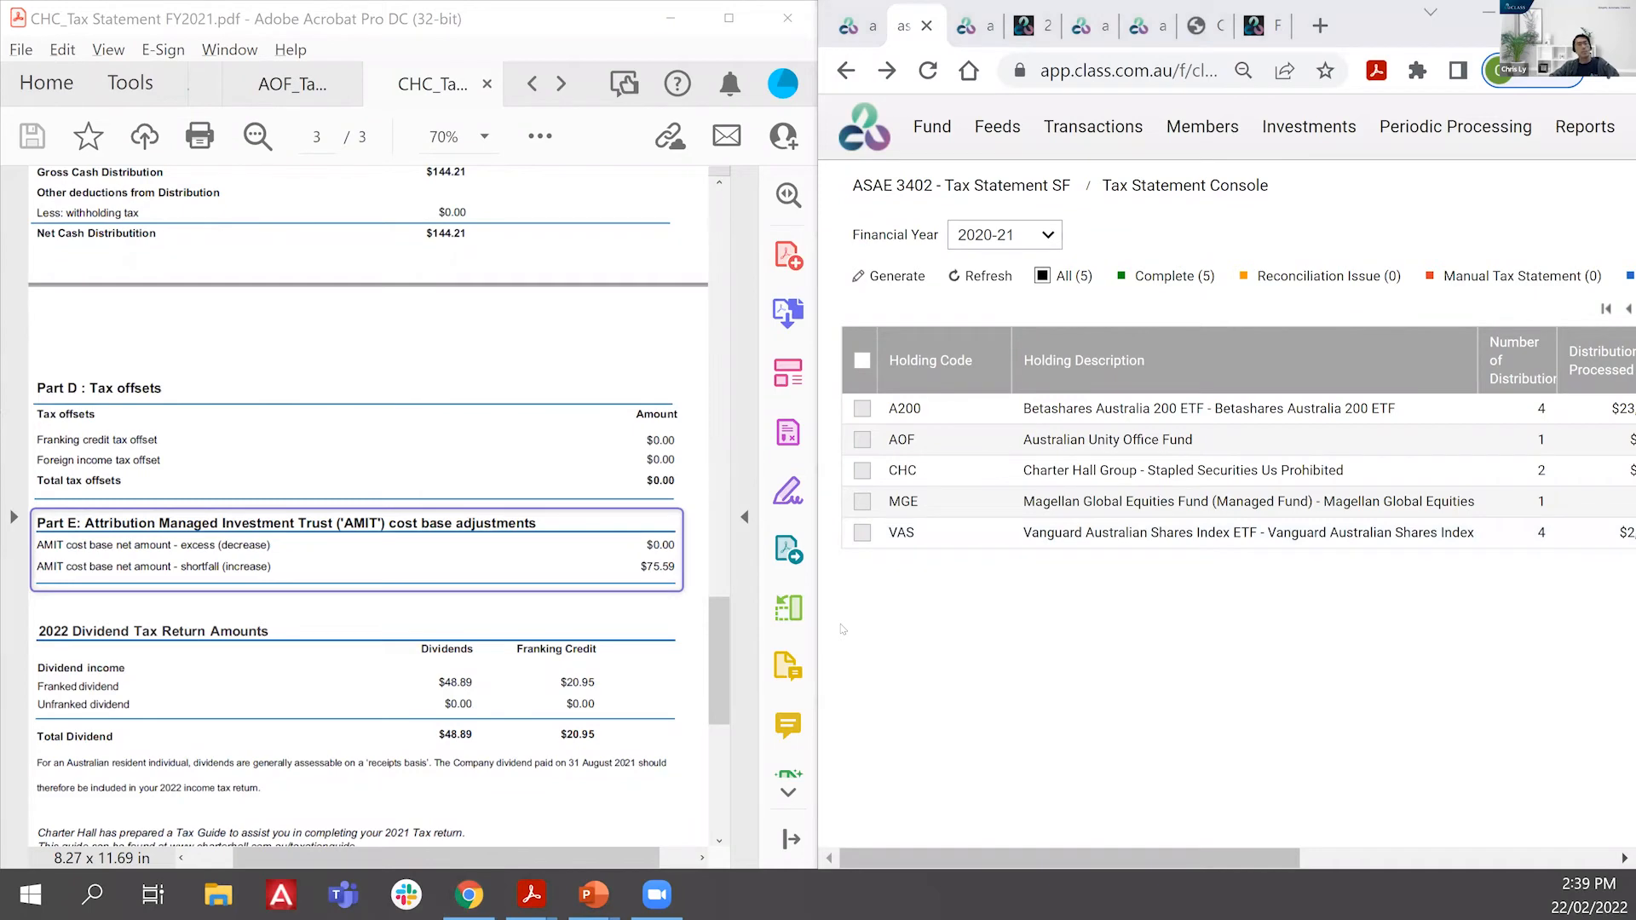
Step: Advance the PowerPoint presentation to the "Demo 5 – ECPI Method Change" slide and return to Chrome
{"action": "key", "text": "alt+Tab"}
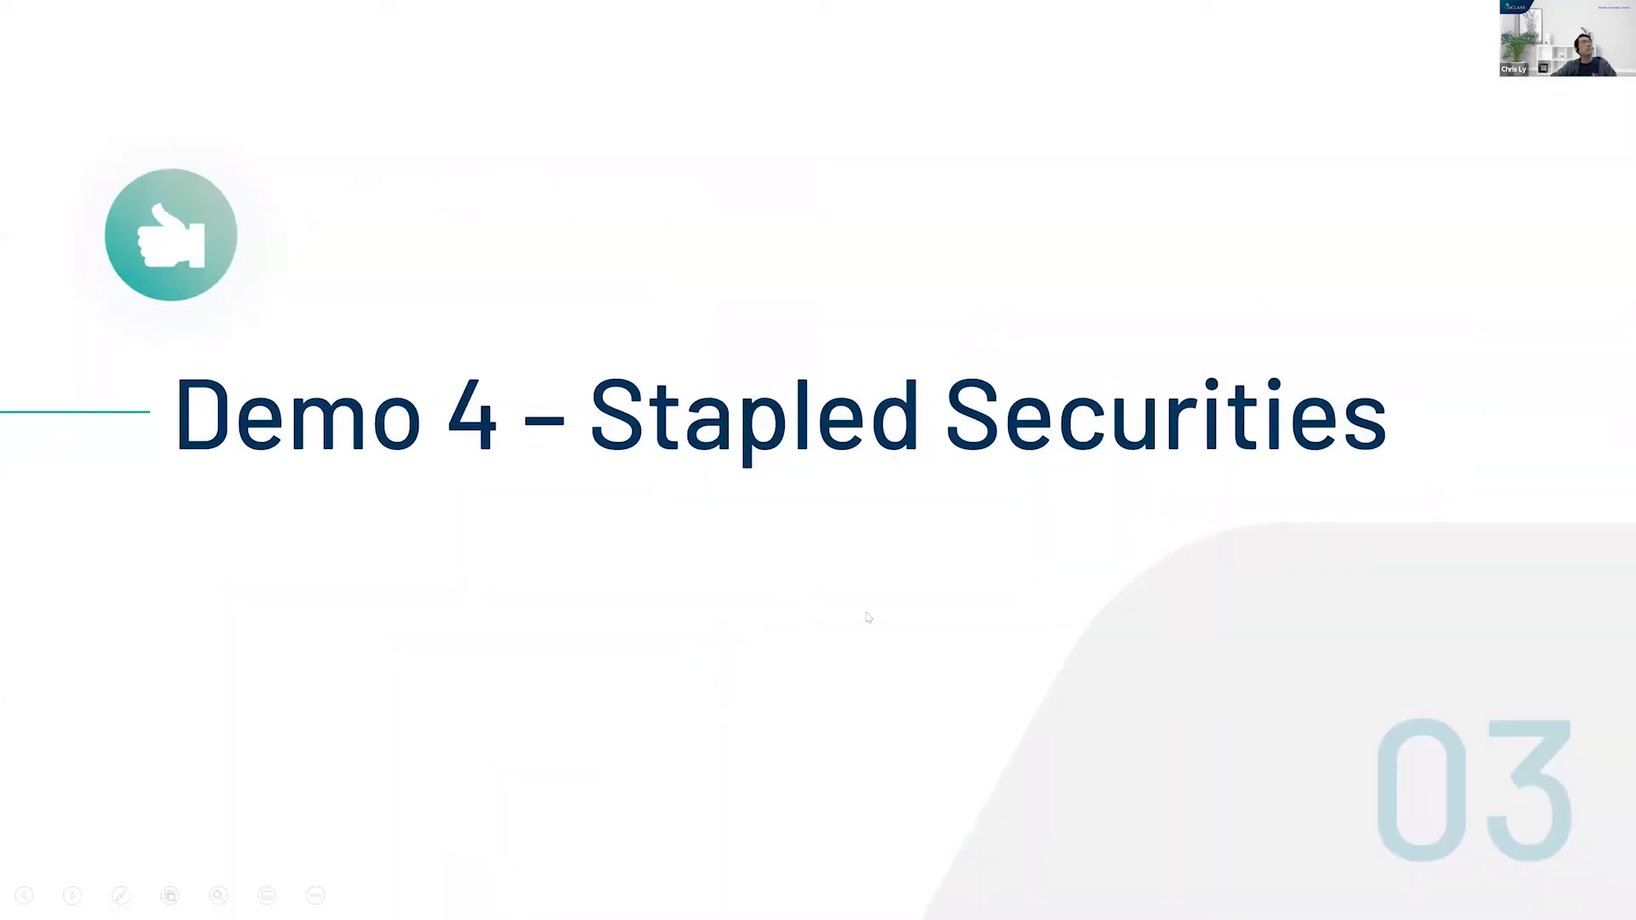
{"action": "left_click", "coordinate": [869, 621]}
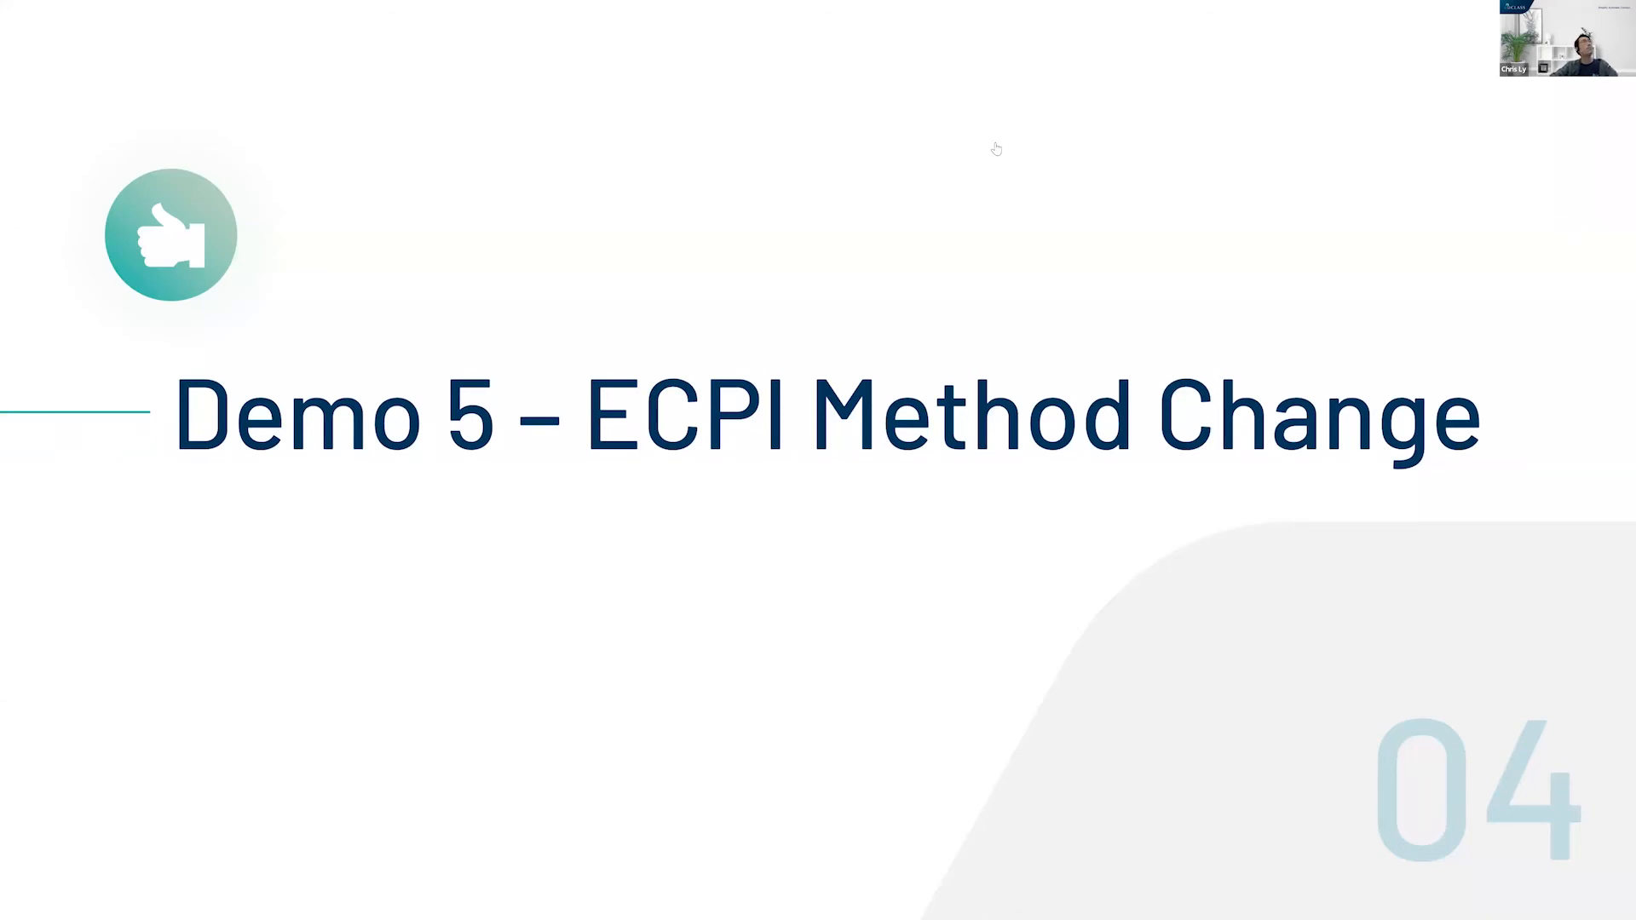
{"action": "key", "text": "alt+Tab"}
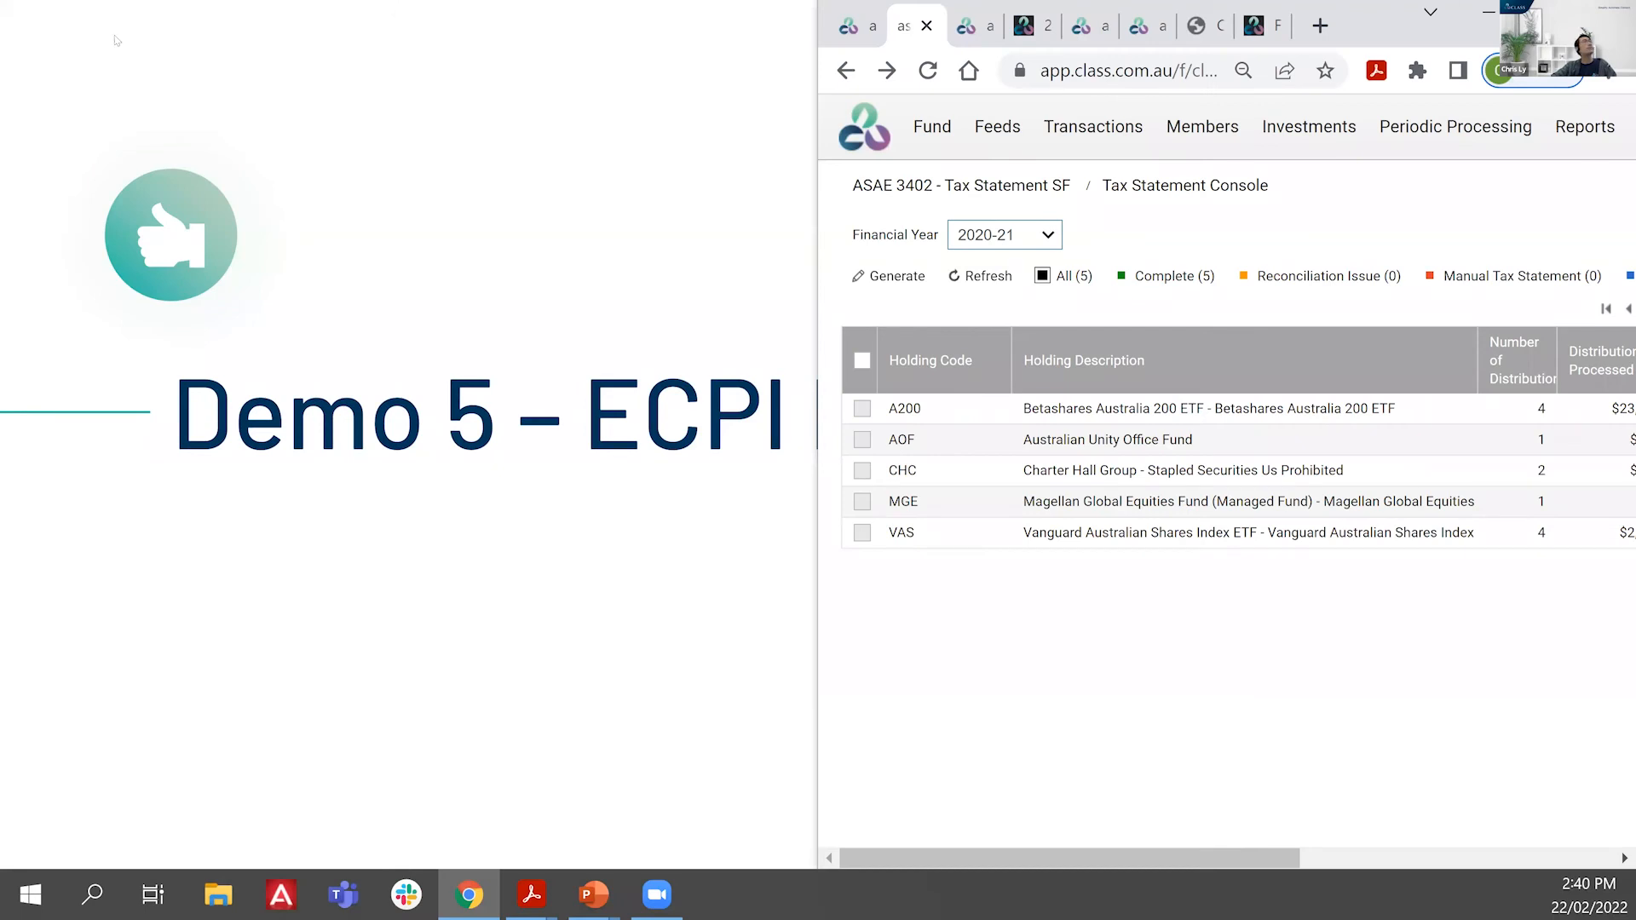
Step: Maximise the browser and close the finished ASAE 3402 fund and stapled securities article pages, leaving the Tax Statement Demo Fund's exceptions report
{"action": "key", "text": "super+Up"}
{"action": "key", "text": "ctrl+w"}
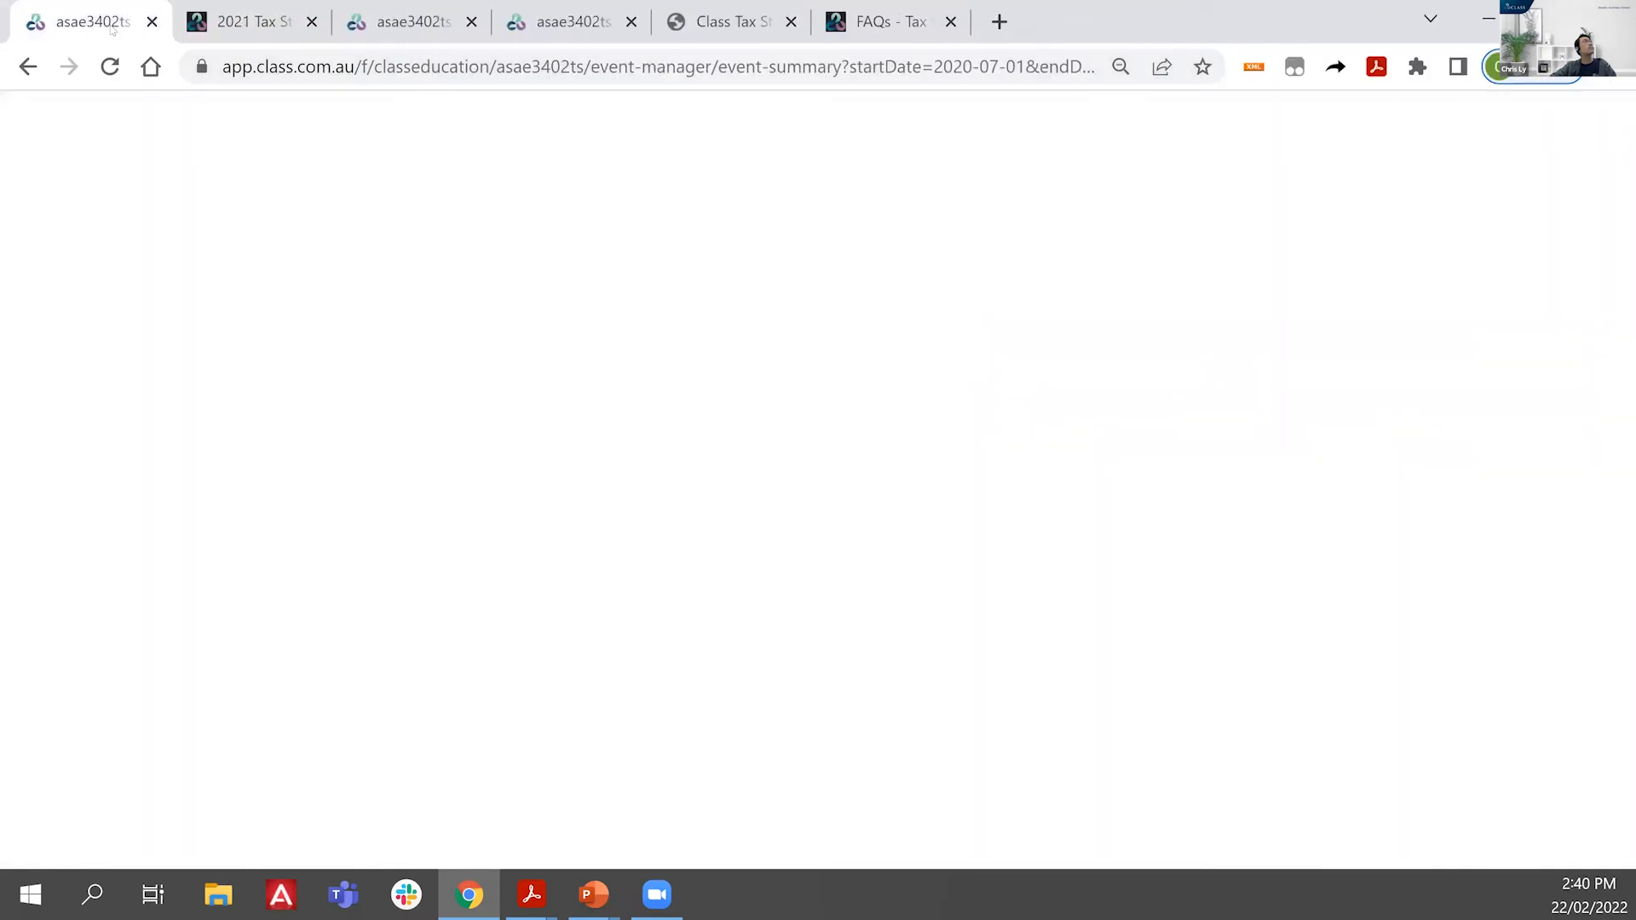
{"action": "key", "text": "ctrl+w"}
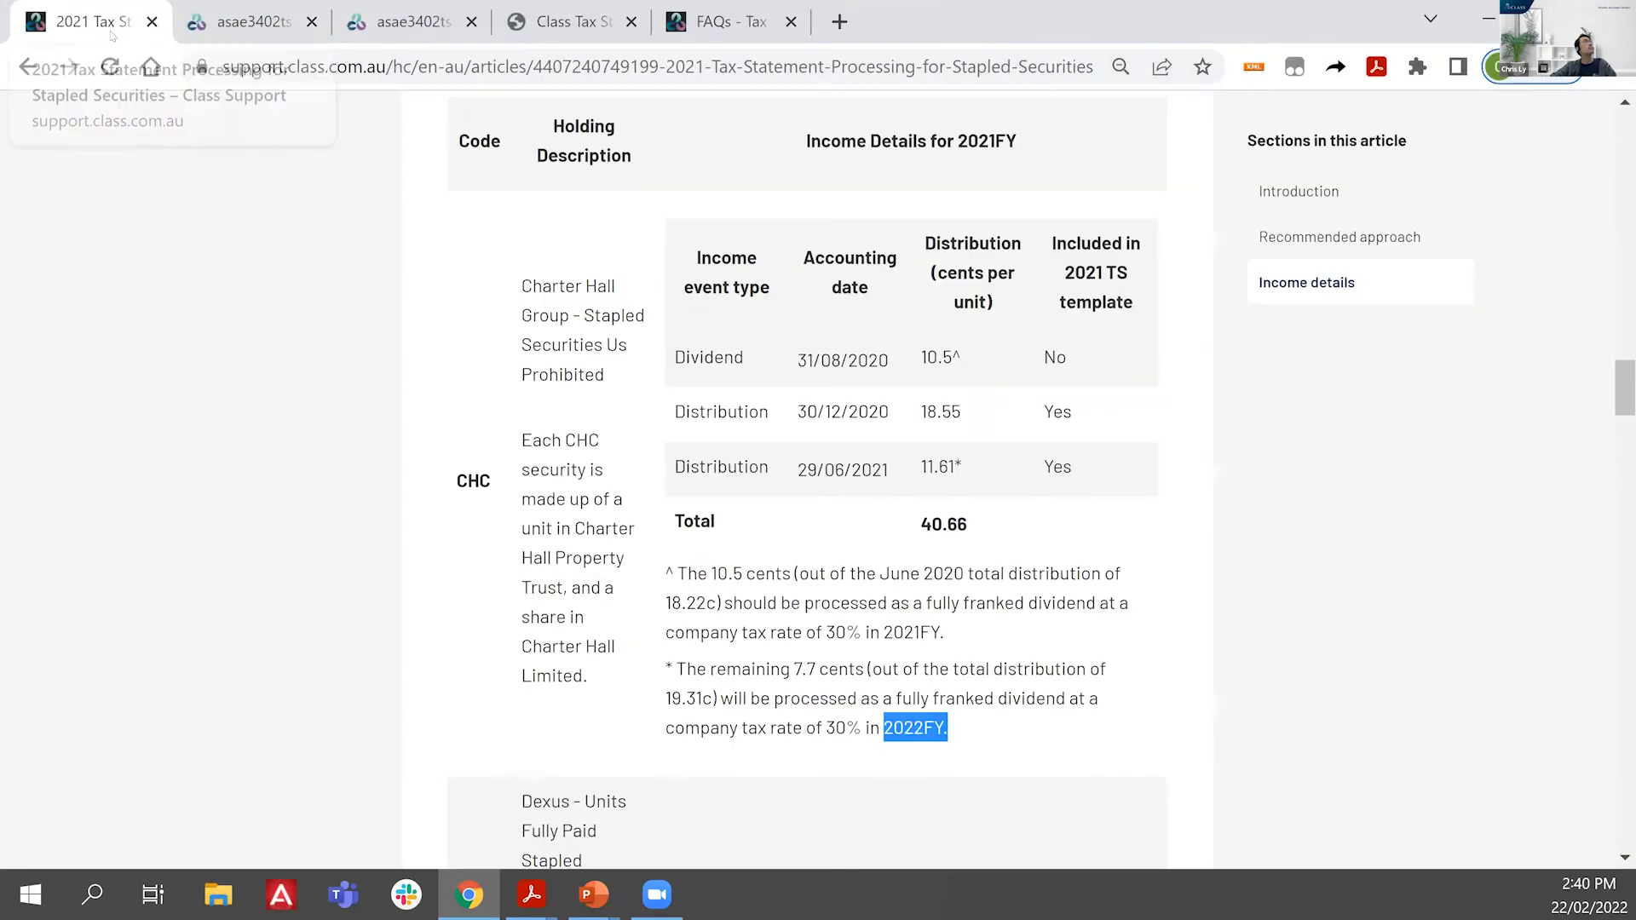
{"action": "key", "text": "ctrl+w"}
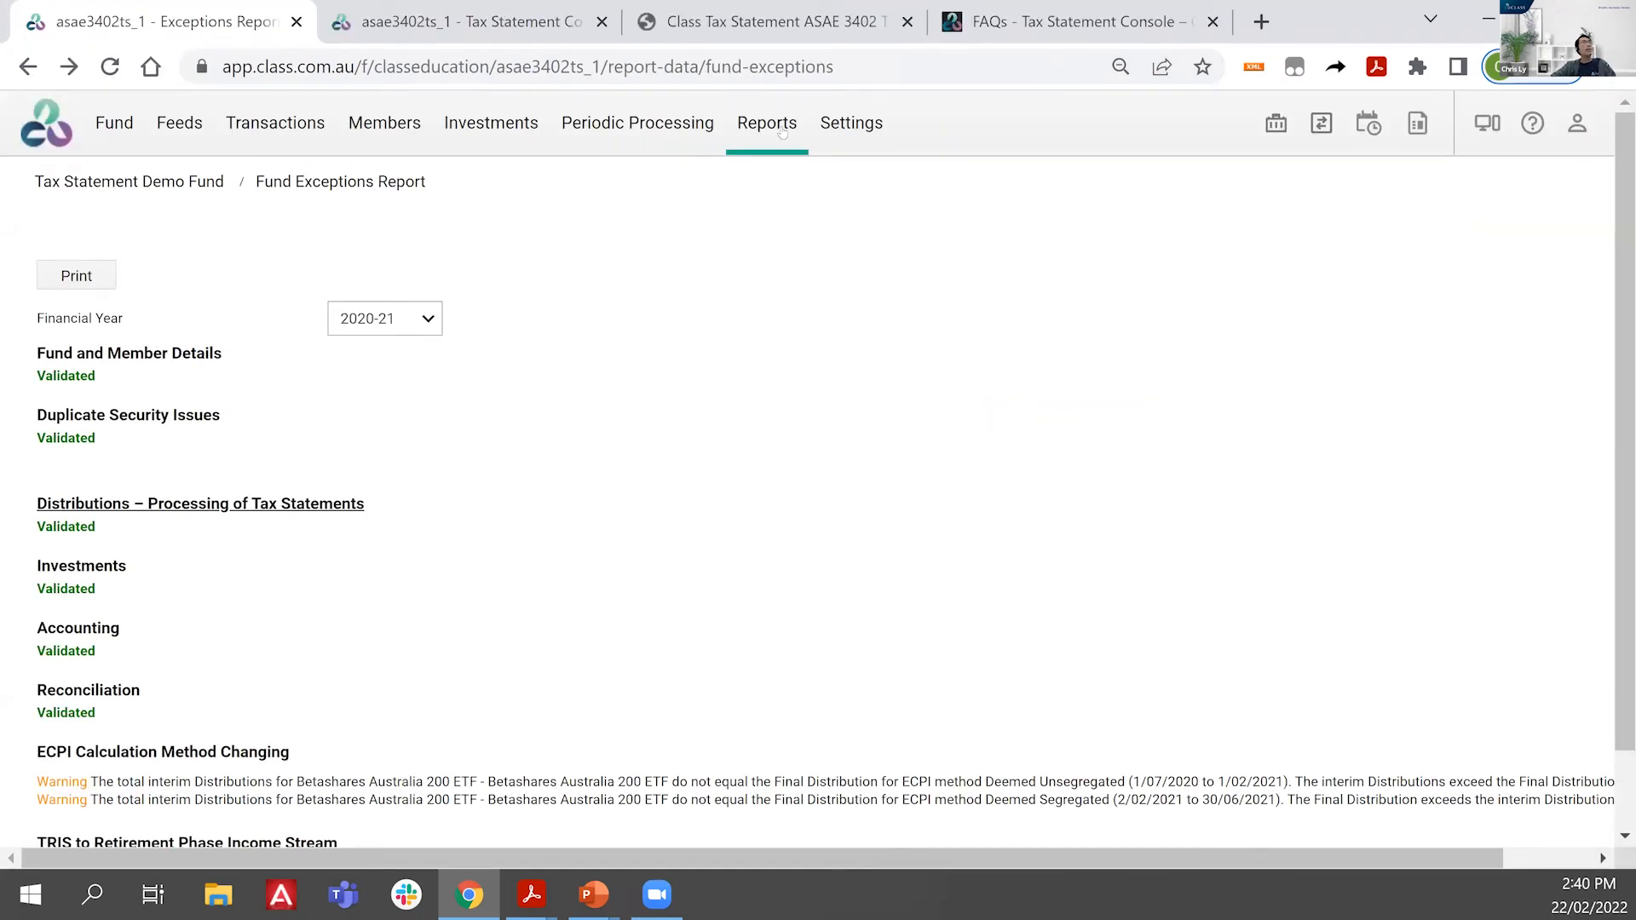
Step: Examine the ECPI Calculation Method Changing warnings for Betashares Australia 200 ETF in the 2020-21 Fund Exceptions Report
{"action": "left_click", "coordinate": [784, 126]}
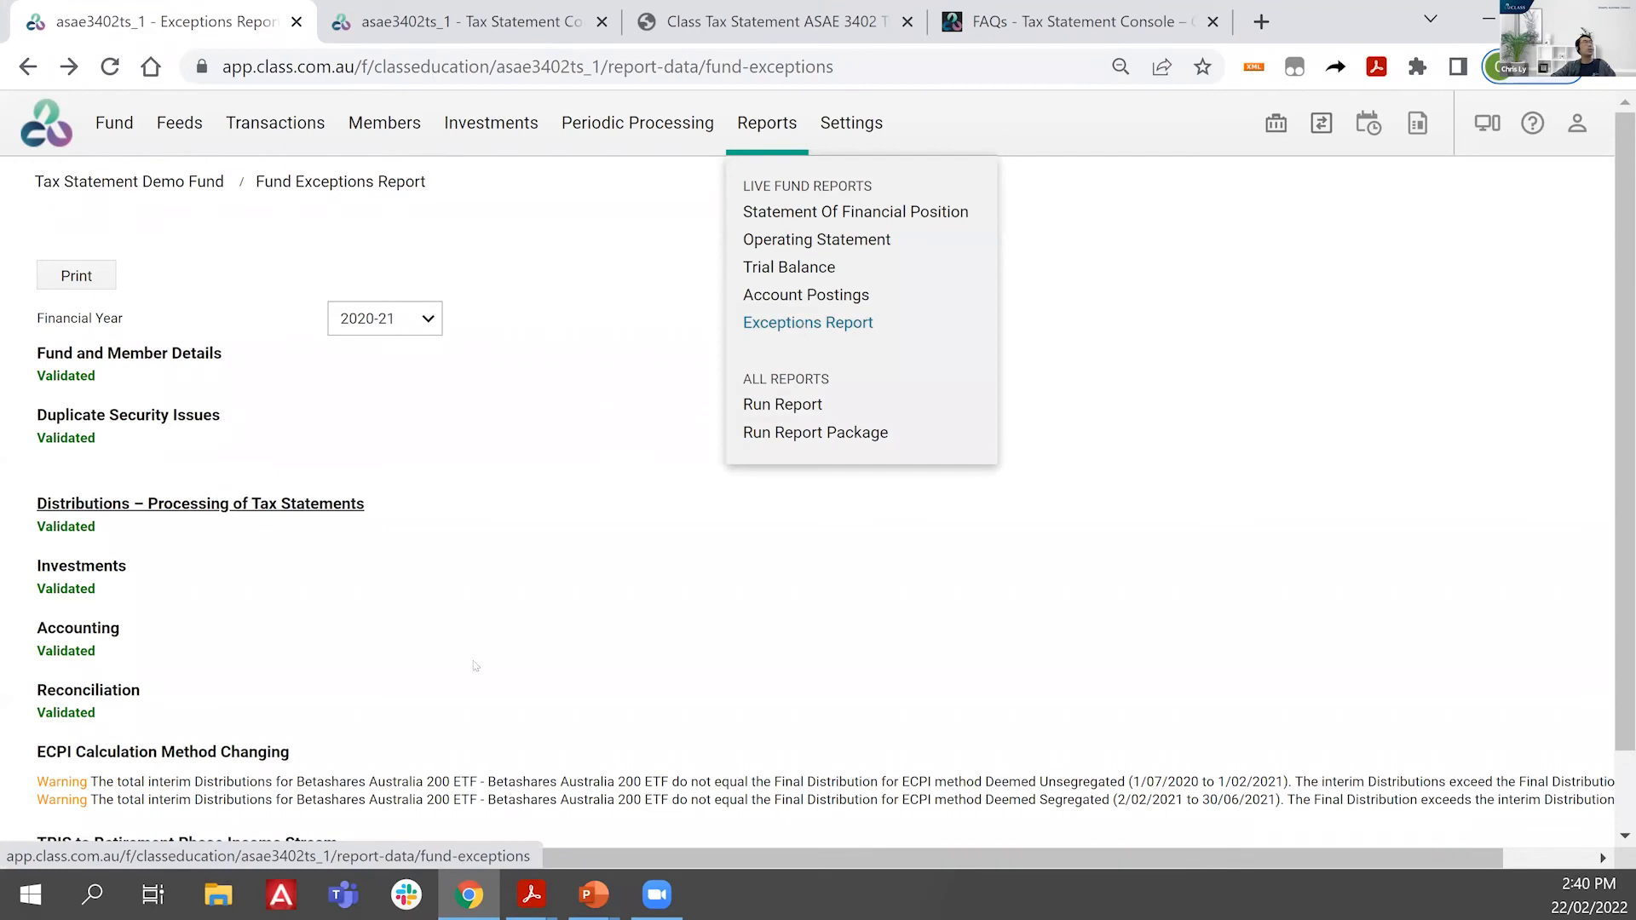
{"action": "scroll", "coordinate": [42, 737], "scroll_direction": "down", "scroll_amount": 1}
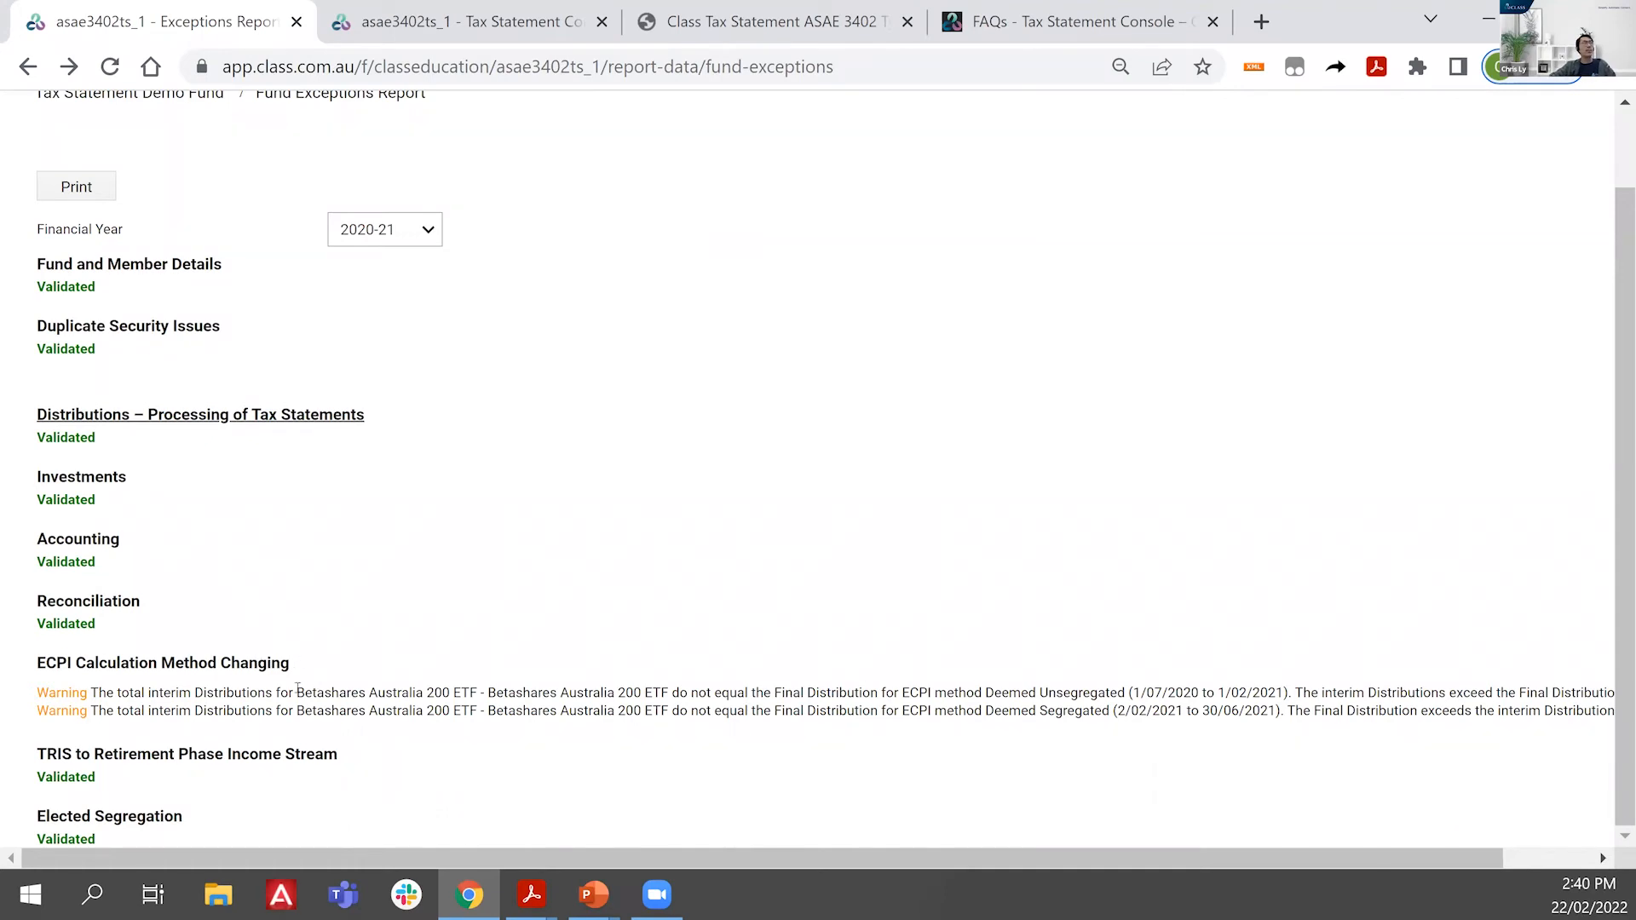
{"action": "left_click_drag", "start_coordinate": [364, 687], "coordinate": [481, 689]}
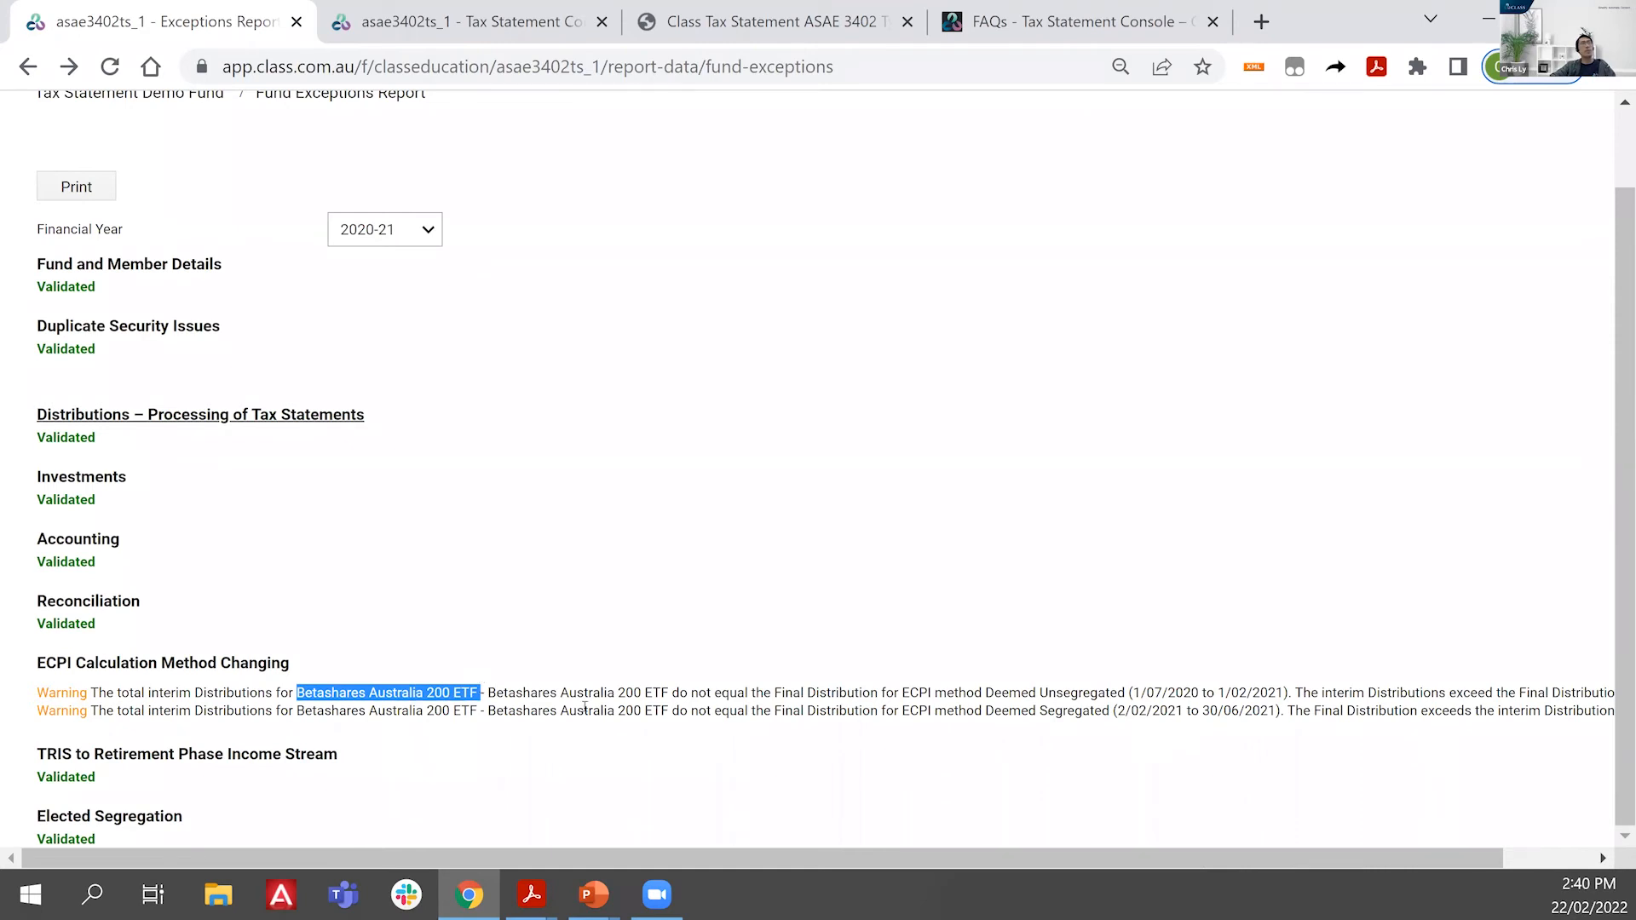
Step: Read the rest of both ECPI method warnings, comparing the amounts by which the interim and final distributions differ
{"action": "left_click", "coordinate": [1183, 684]}
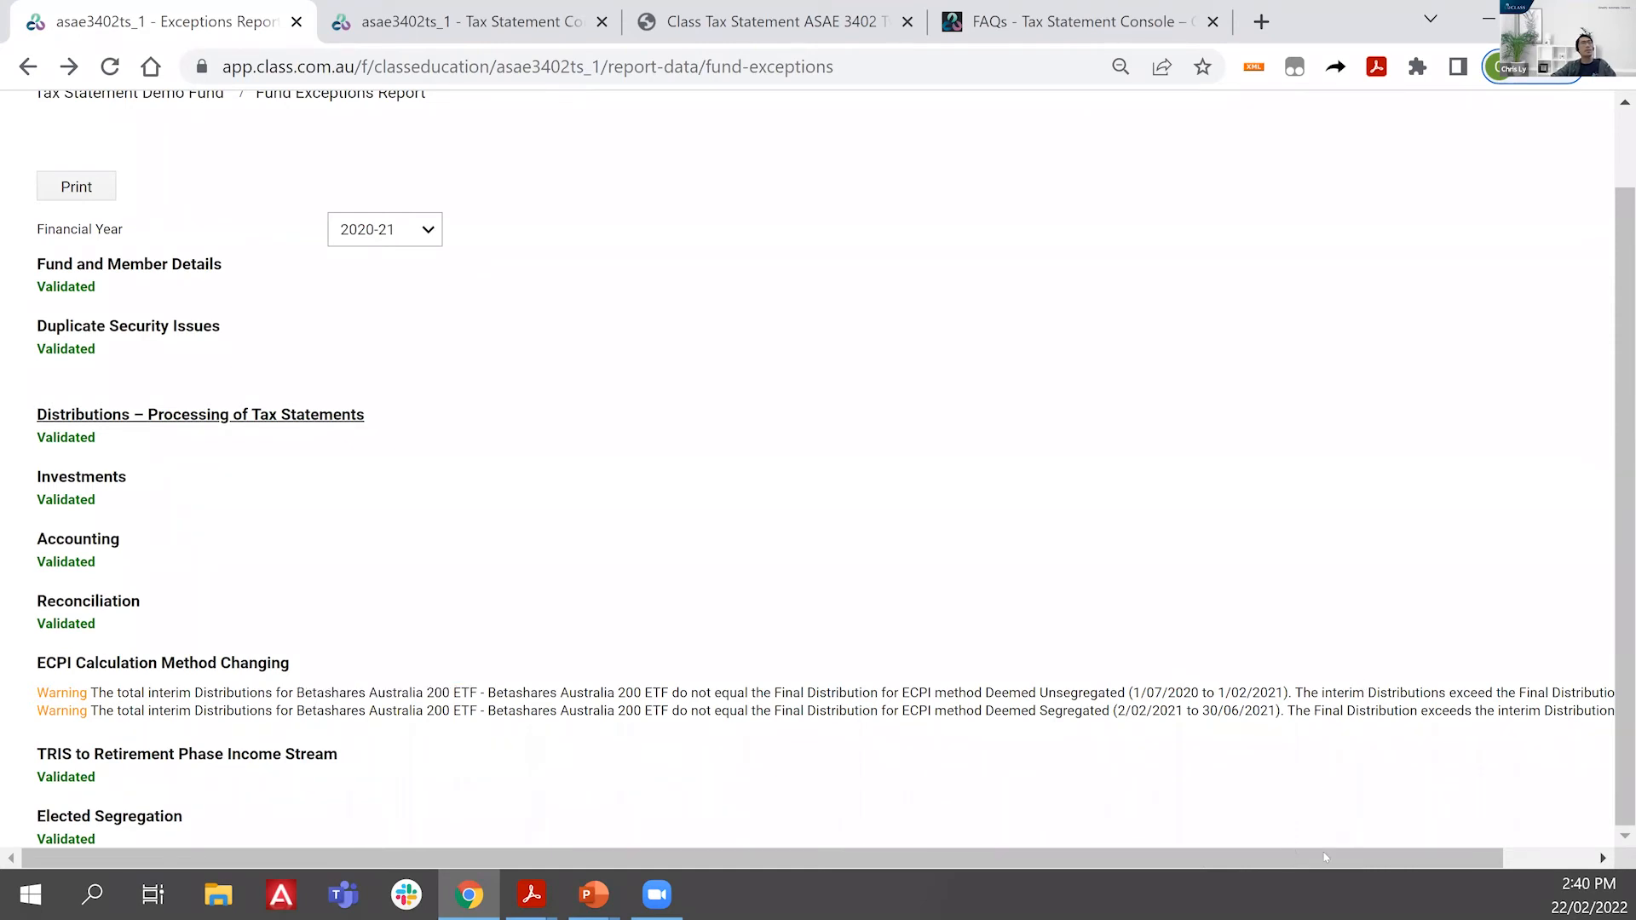
{"action": "left_click_drag", "start_coordinate": [1325, 858], "coordinate": [1418, 857]}
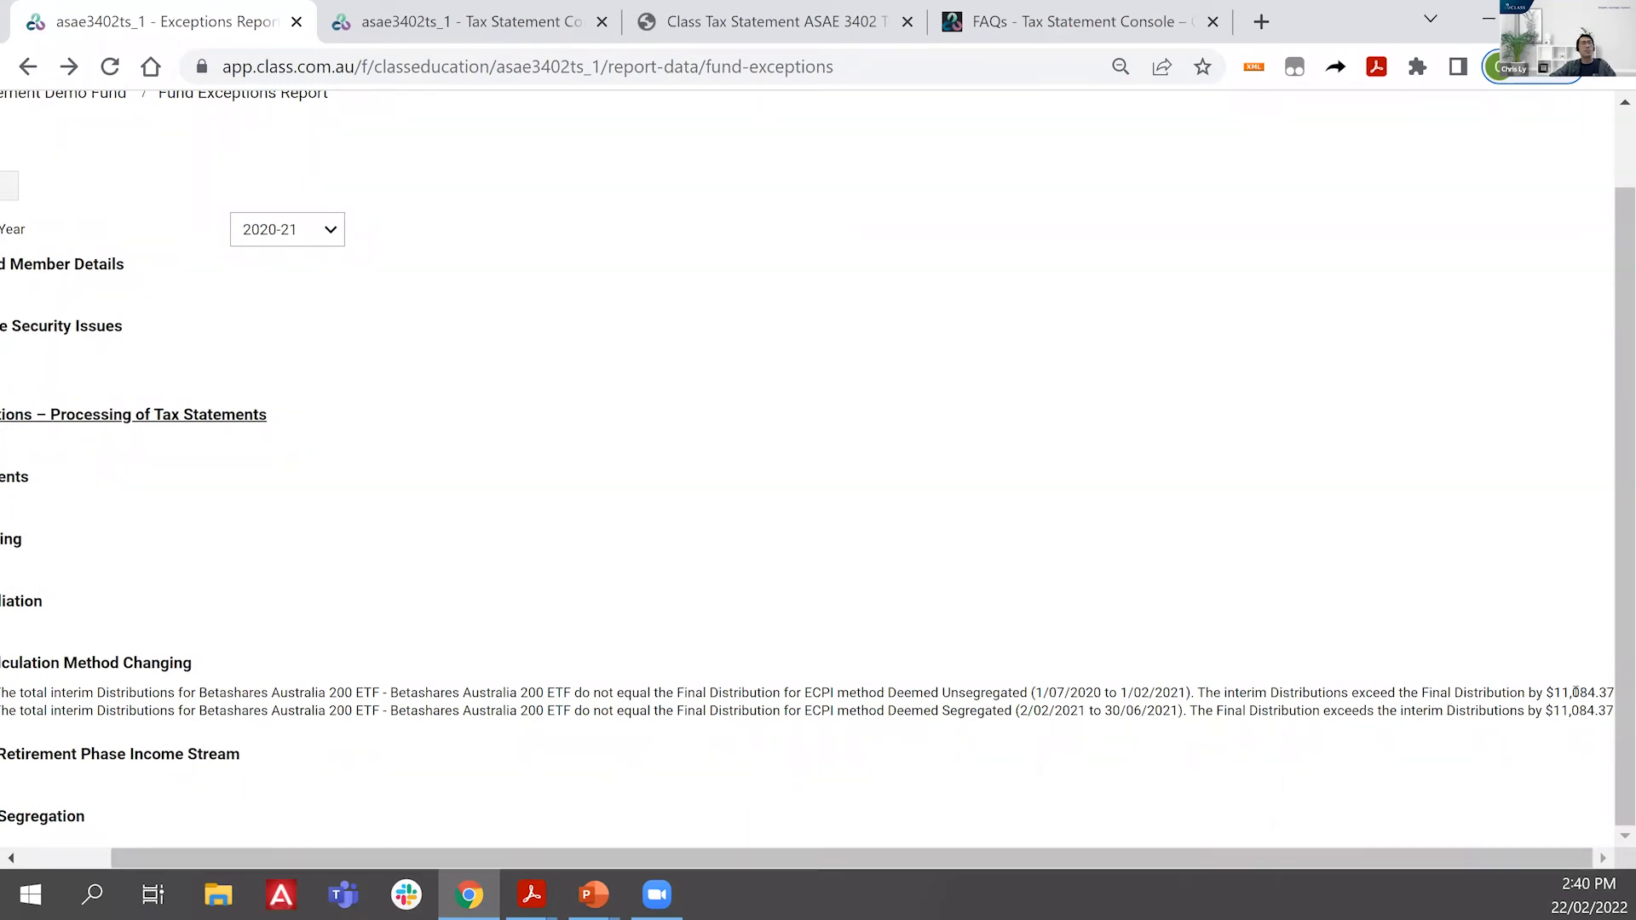
{"action": "left_click_drag", "start_coordinate": [1555, 693], "coordinate": [1568, 724]}
{"action": "left_click", "coordinate": [1226, 716]}
{"action": "left_click_drag", "start_coordinate": [1219, 710], "coordinate": [1568, 711]}
{"action": "left_click", "coordinate": [1334, 764]}
Step: Open the fund's Member Console in a new browser tab and switch to it
{"action": "scroll", "coordinate": [433, 243], "scroll_direction": "up", "scroll_amount": 1}
{"action": "left_click", "coordinate": [281, 120]}
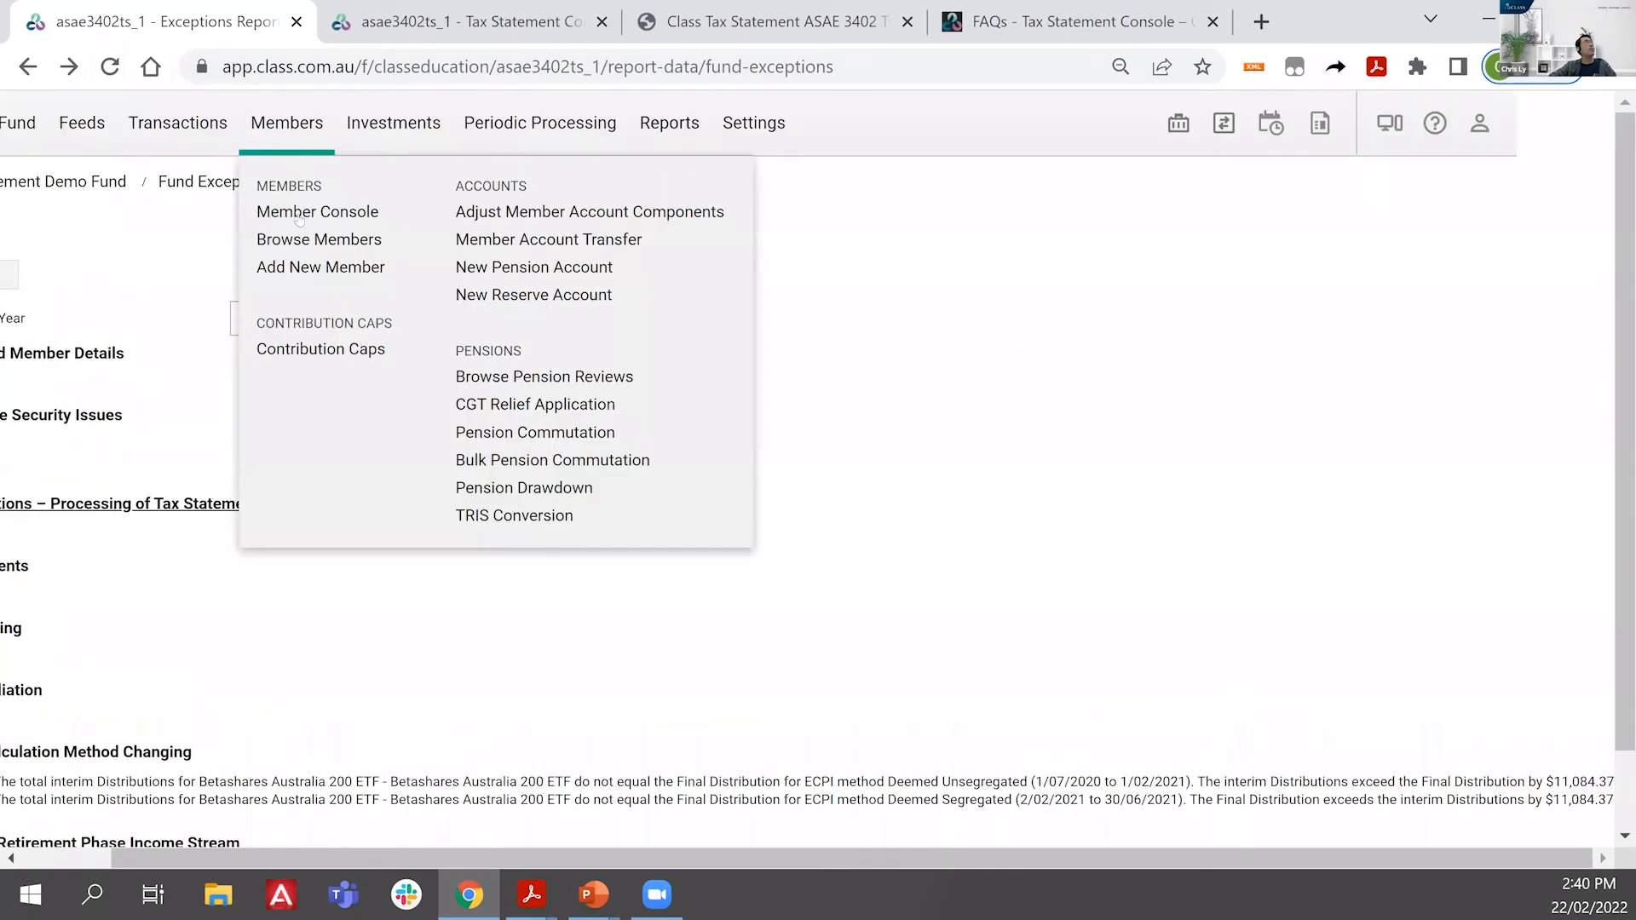
{"action": "middle_click", "coordinate": [298, 220]}
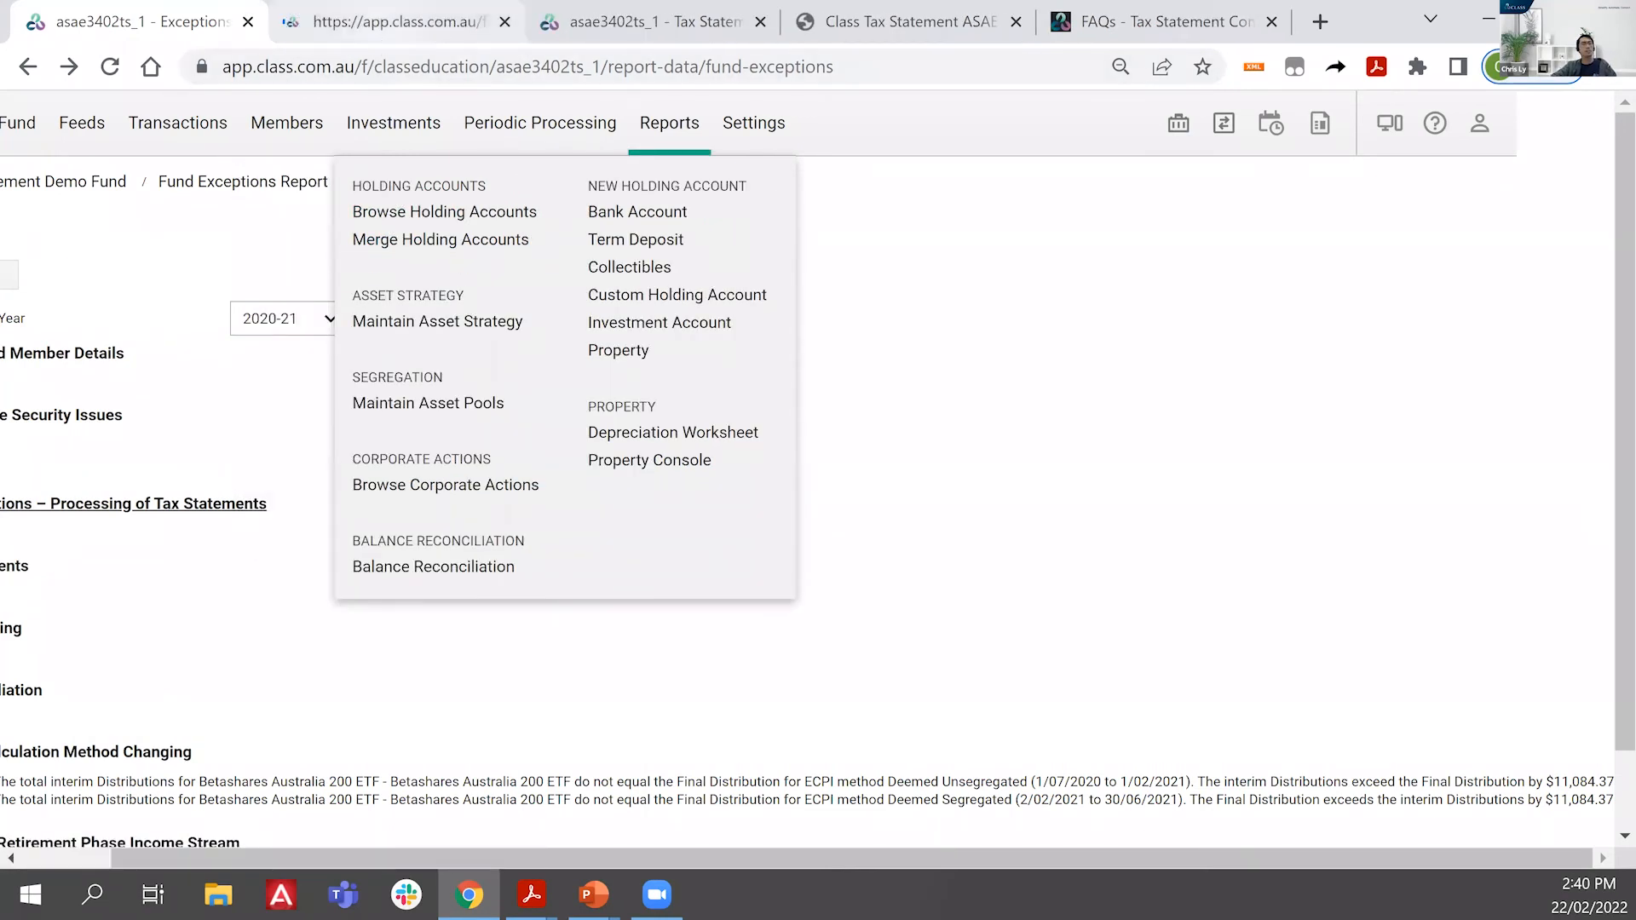
{"action": "key", "text": "ctrl+Tab"}
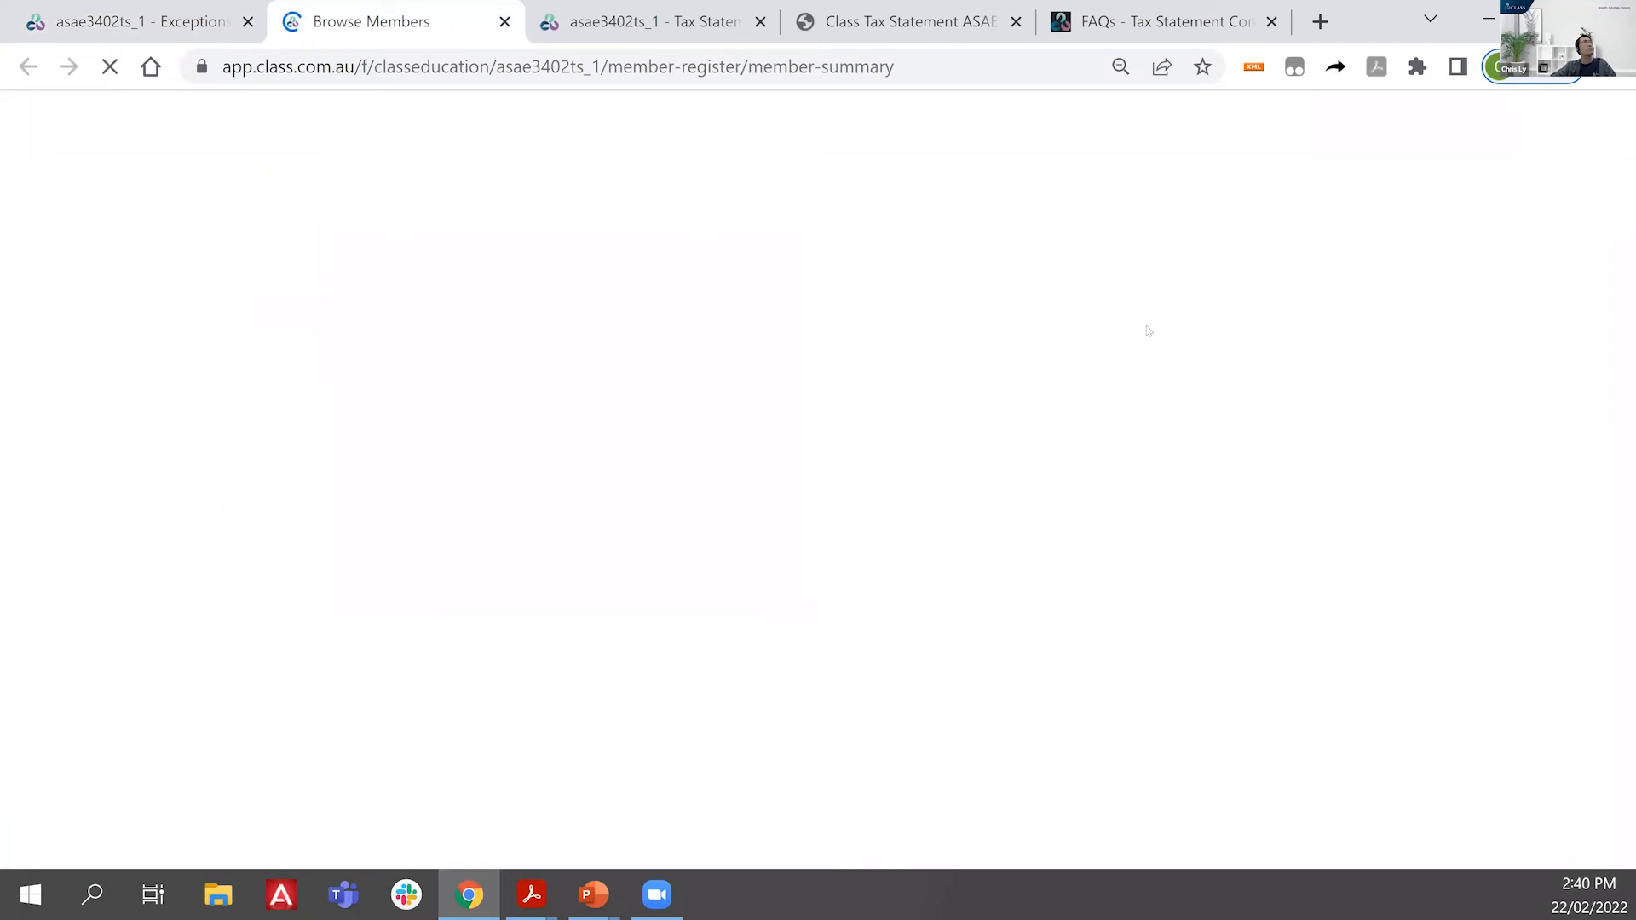
Step: Check the first member's pension balance and the second member's accumulation balance
{"action": "left_click_drag", "start_coordinate": [1624, 319], "coordinate": [1623, 379]}
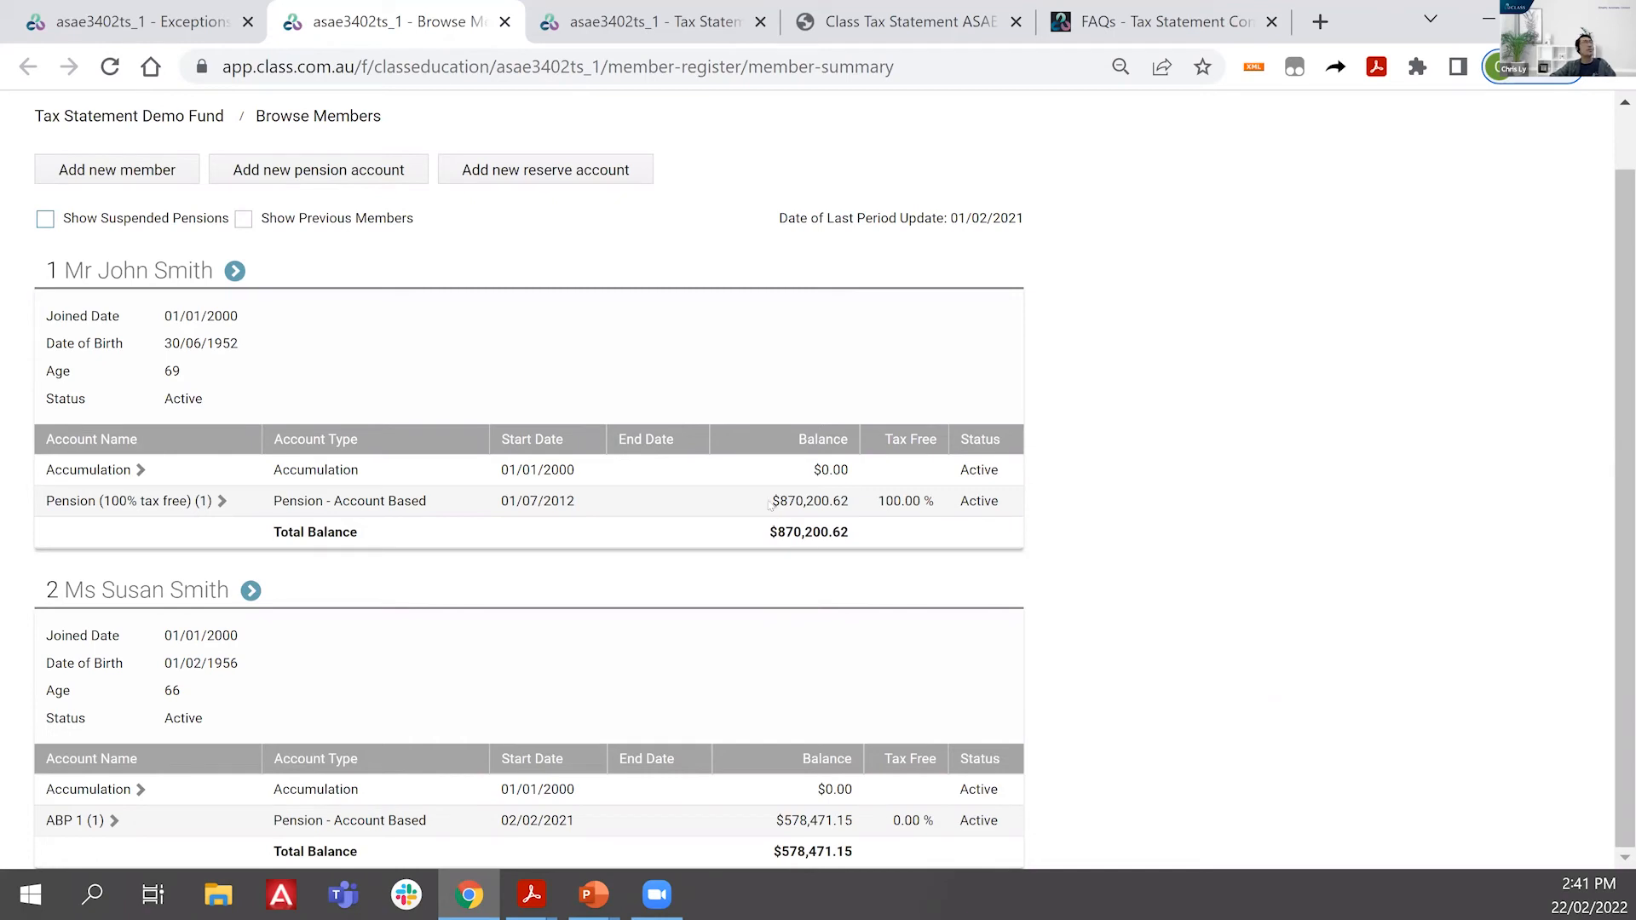
{"action": "left_click_drag", "start_coordinate": [774, 502], "coordinate": [871, 509]}
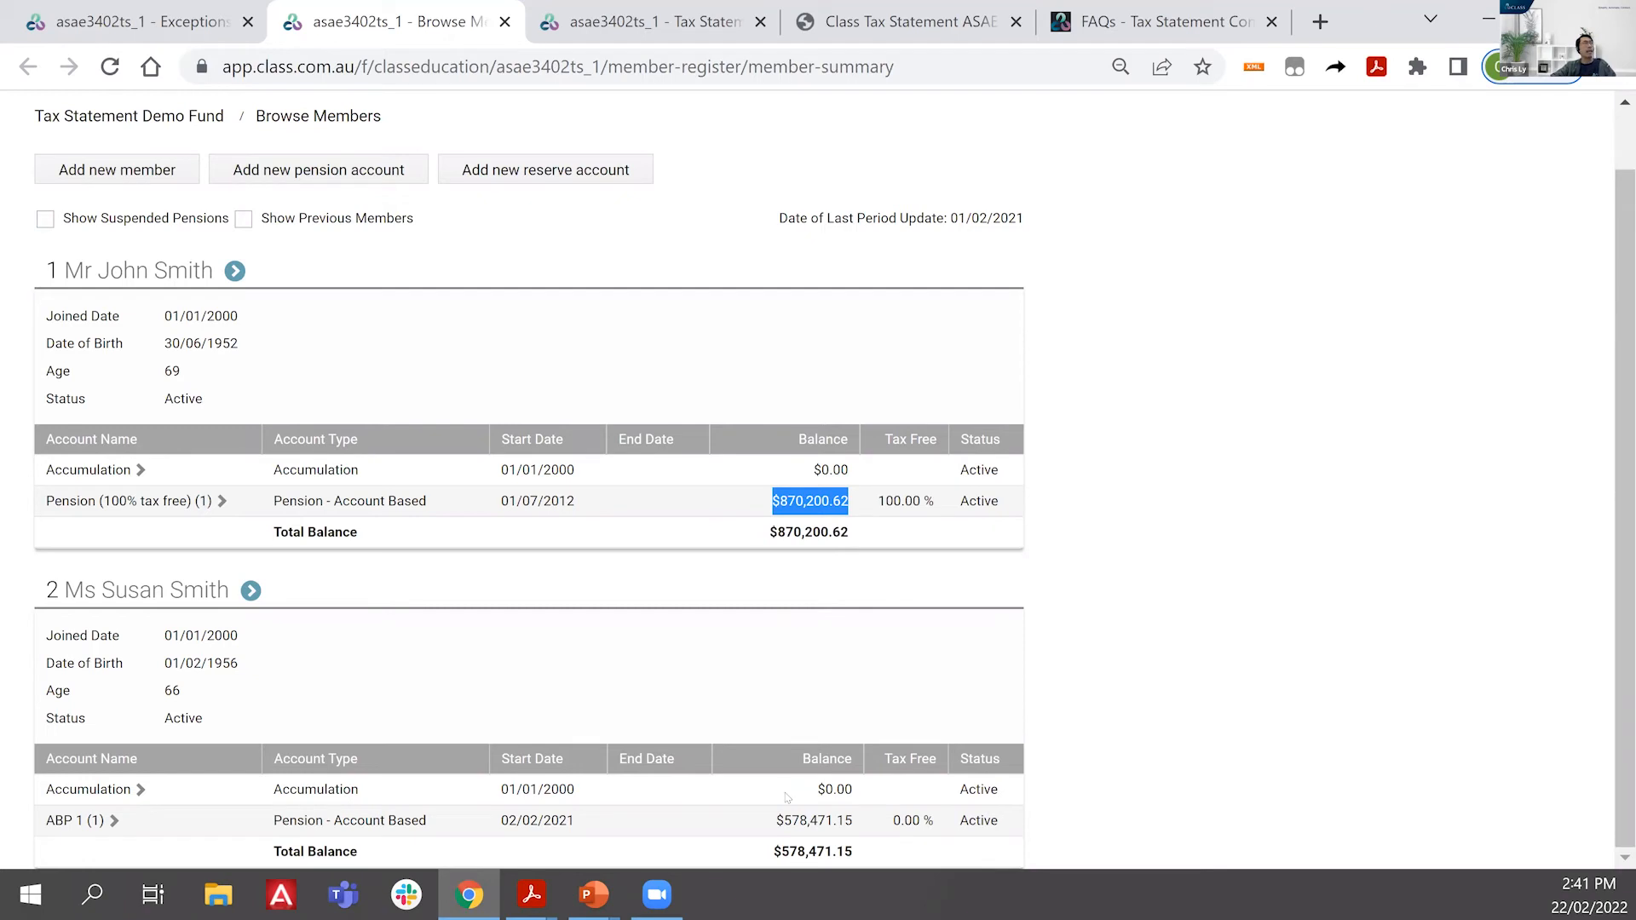
{"action": "left_click_drag", "start_coordinate": [795, 791], "coordinate": [859, 791]}
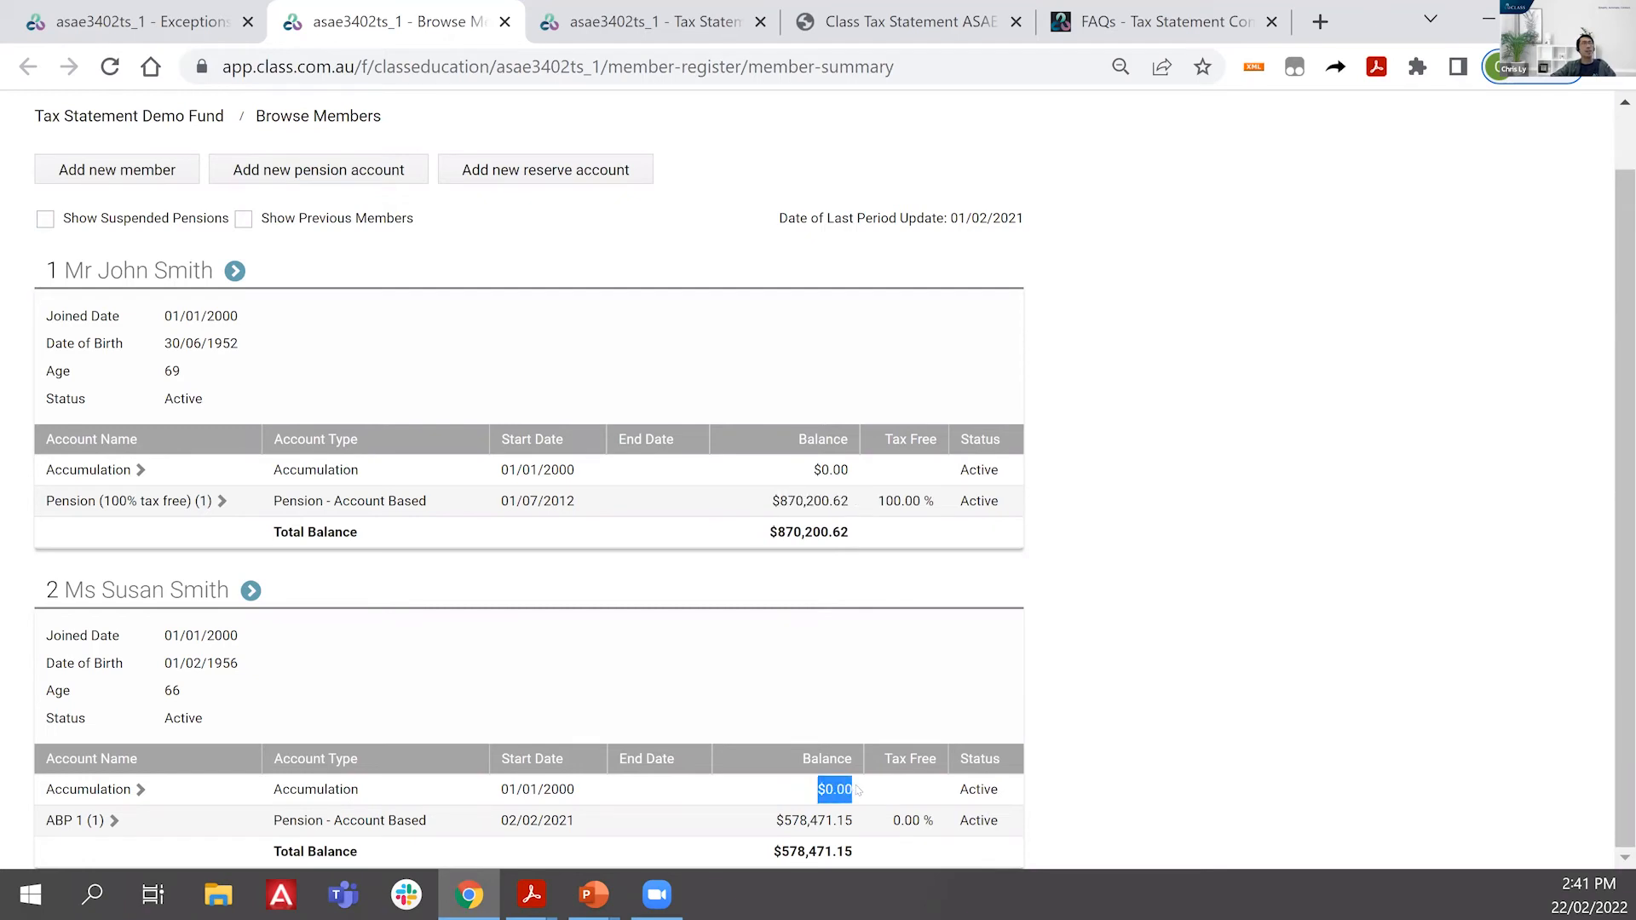
{"action": "left_click", "coordinate": [859, 690]}
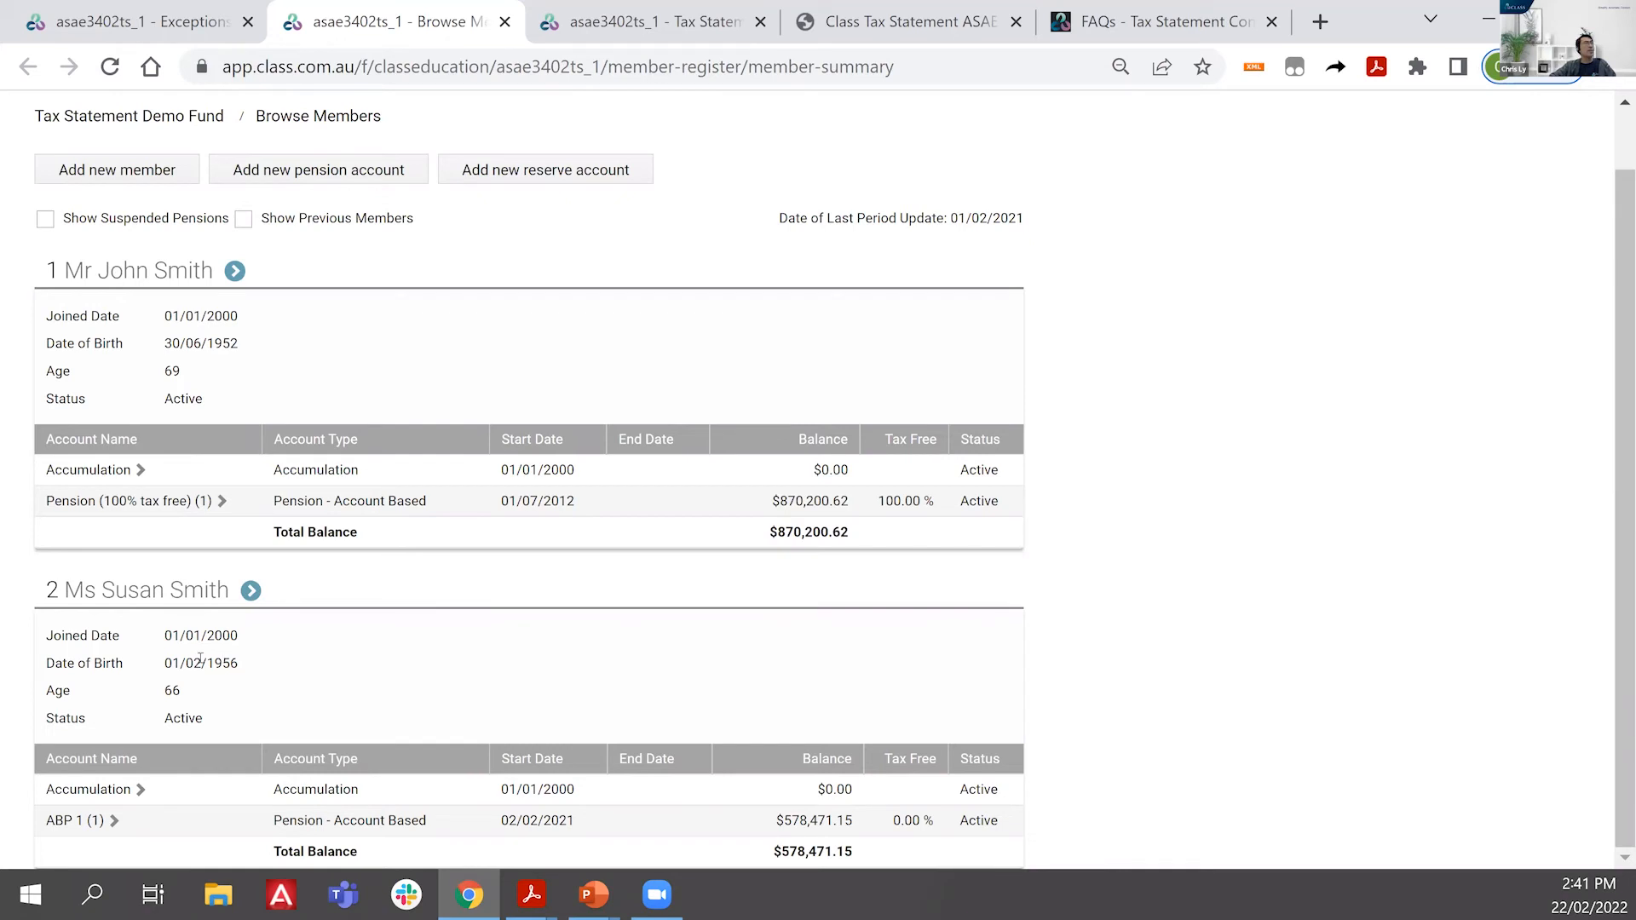
Step: Check the second member's date of birth against the ABP 1 pension's start date and the accumulation account's balance
{"action": "left_click_drag", "start_coordinate": [239, 663], "coordinate": [167, 661]}
{"action": "left_click", "coordinate": [259, 667]}
{"action": "left_click_drag", "start_coordinate": [167, 663], "coordinate": [197, 665]}
{"action": "left_click", "coordinate": [691, 695]}
{"action": "left_click_drag", "start_coordinate": [498, 821], "coordinate": [578, 817]}
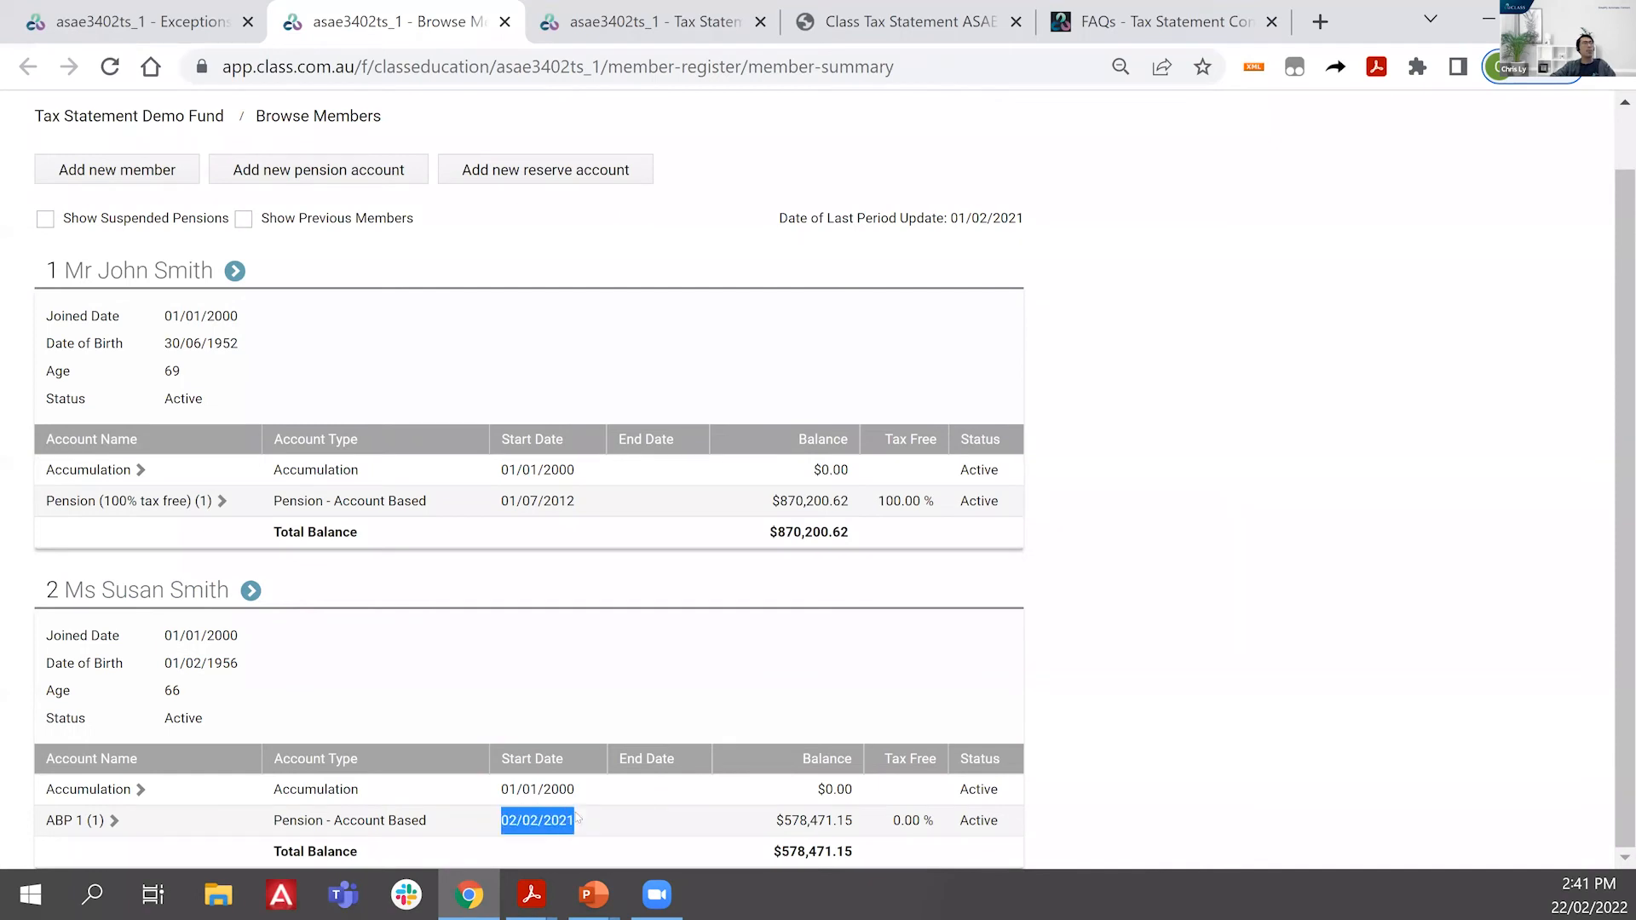
{"action": "left_click", "coordinate": [167, 826]}
{"action": "left_click_drag", "start_coordinate": [106, 821], "coordinate": [46, 825]}
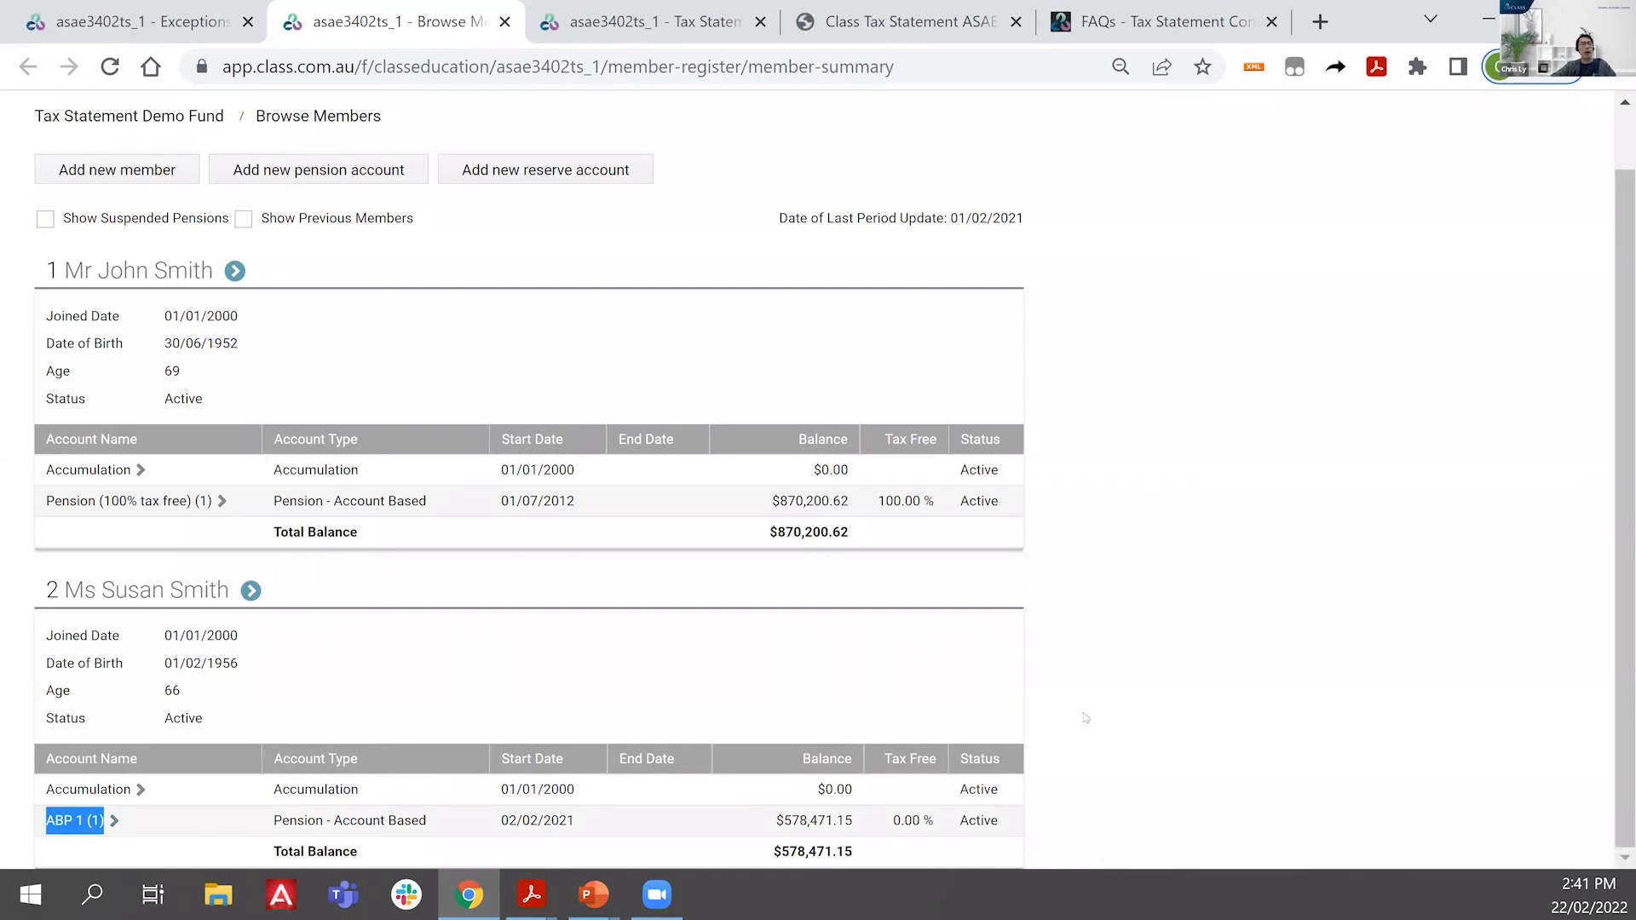
{"action": "left_click_drag", "start_coordinate": [774, 800], "coordinate": [861, 806]}
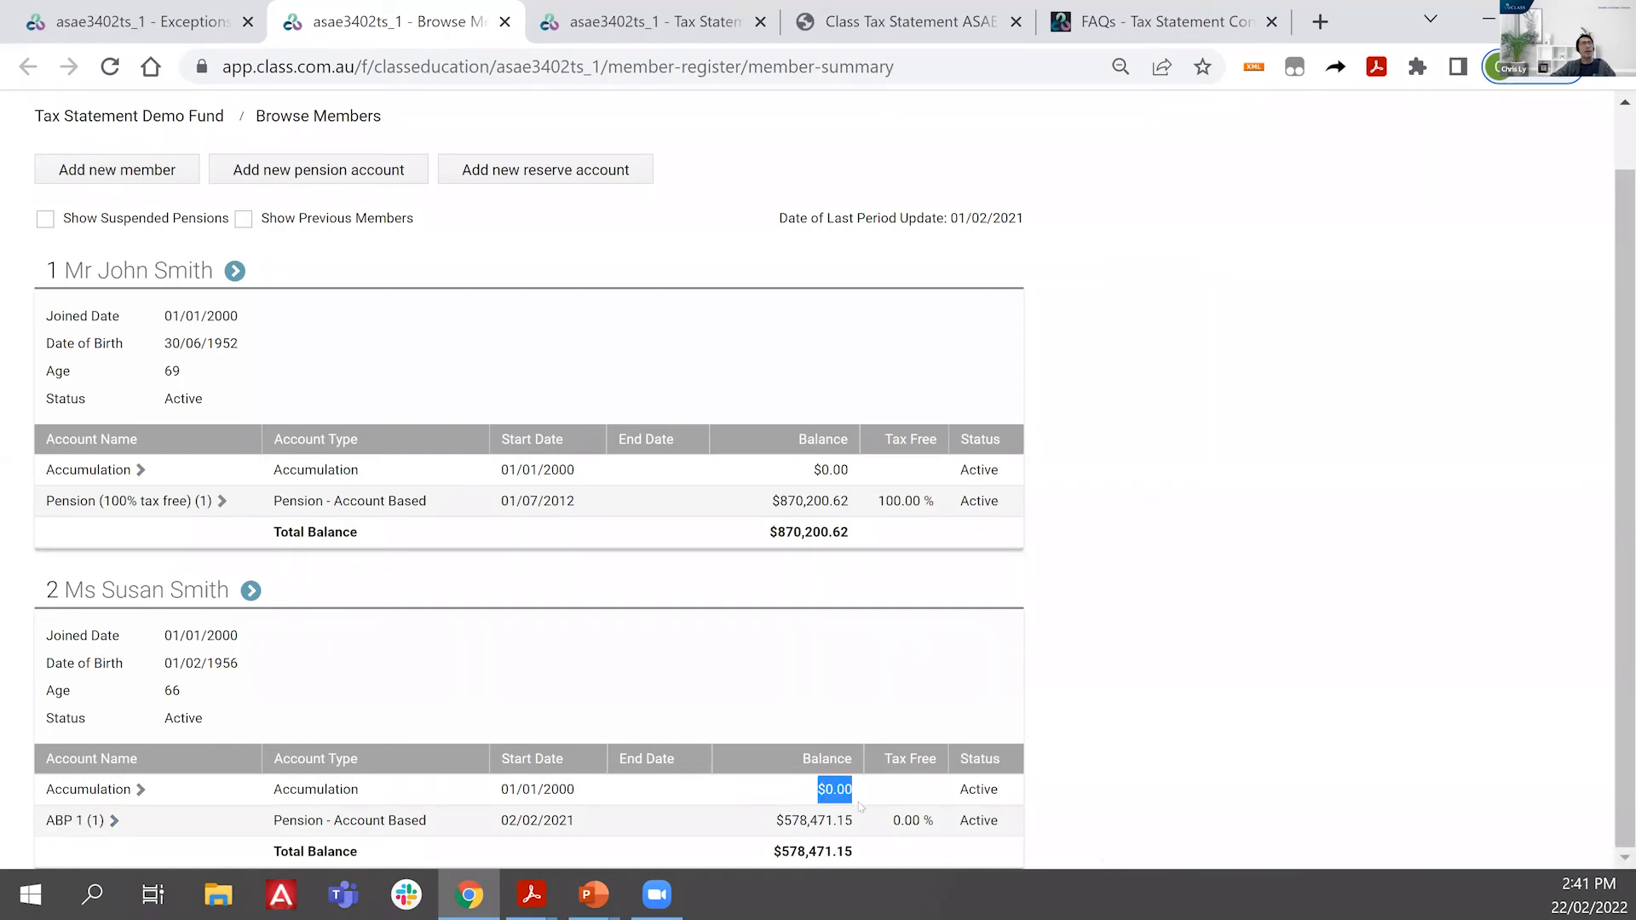
{"action": "left_click", "coordinate": [1160, 659]}
Step: Return to the exceptions report, open the Tax Statement Console in a new browser tab and switch to it
{"action": "scroll", "coordinate": [576, 115], "scroll_direction": "up", "scroll_amount": 1}
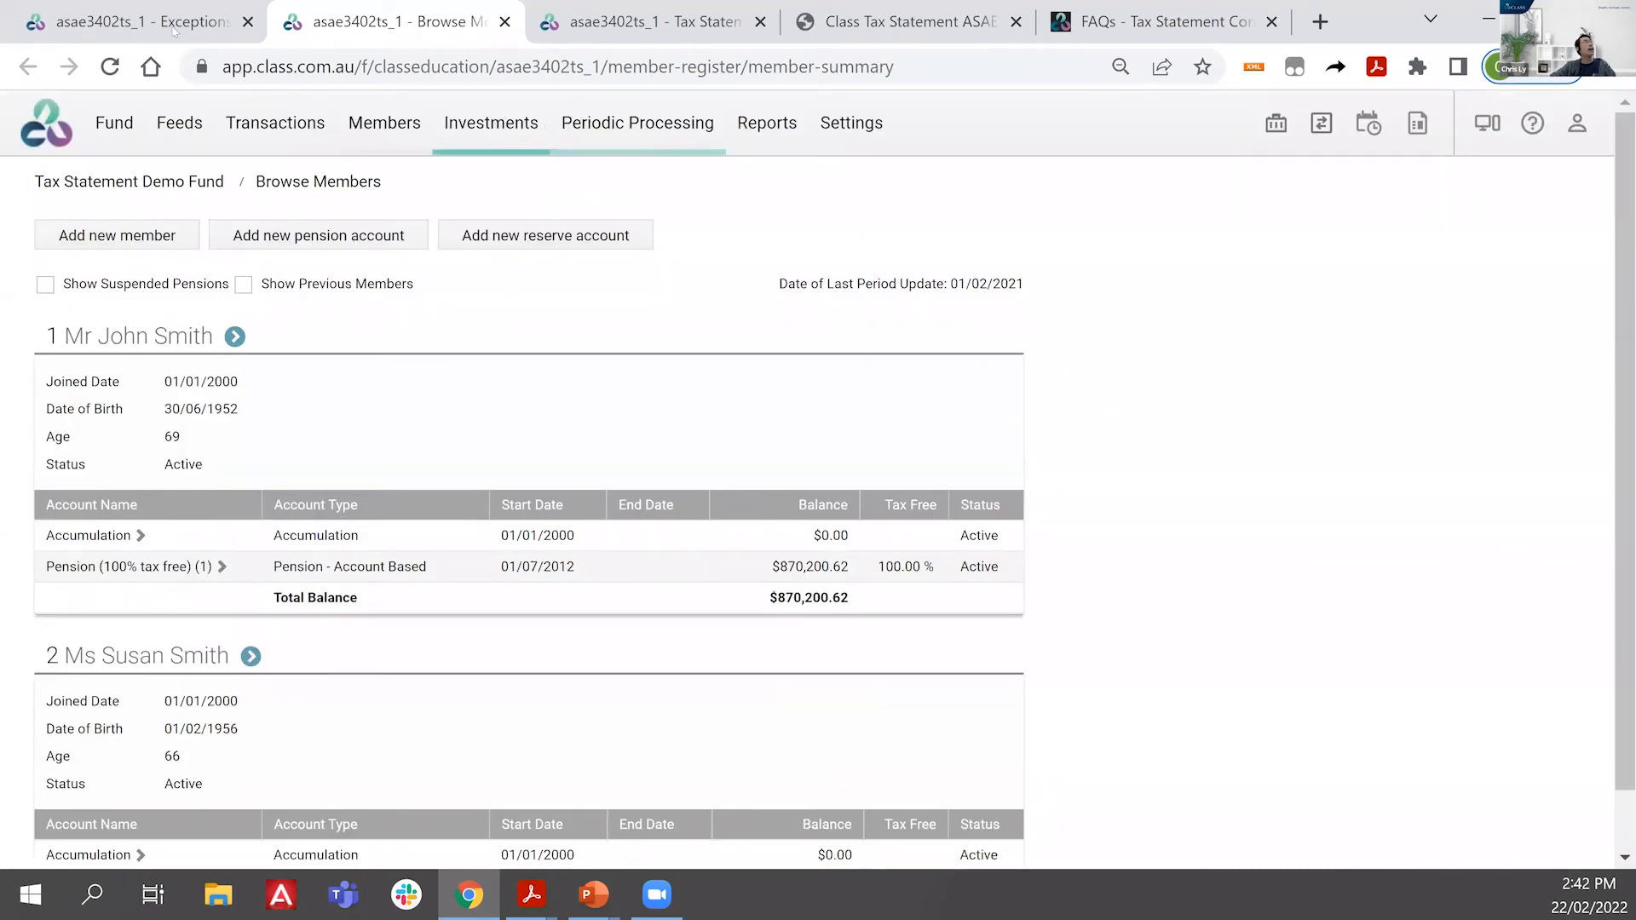
{"action": "left_click", "coordinate": [173, 24]}
{"action": "mouse_move", "coordinate": [541, 128]}
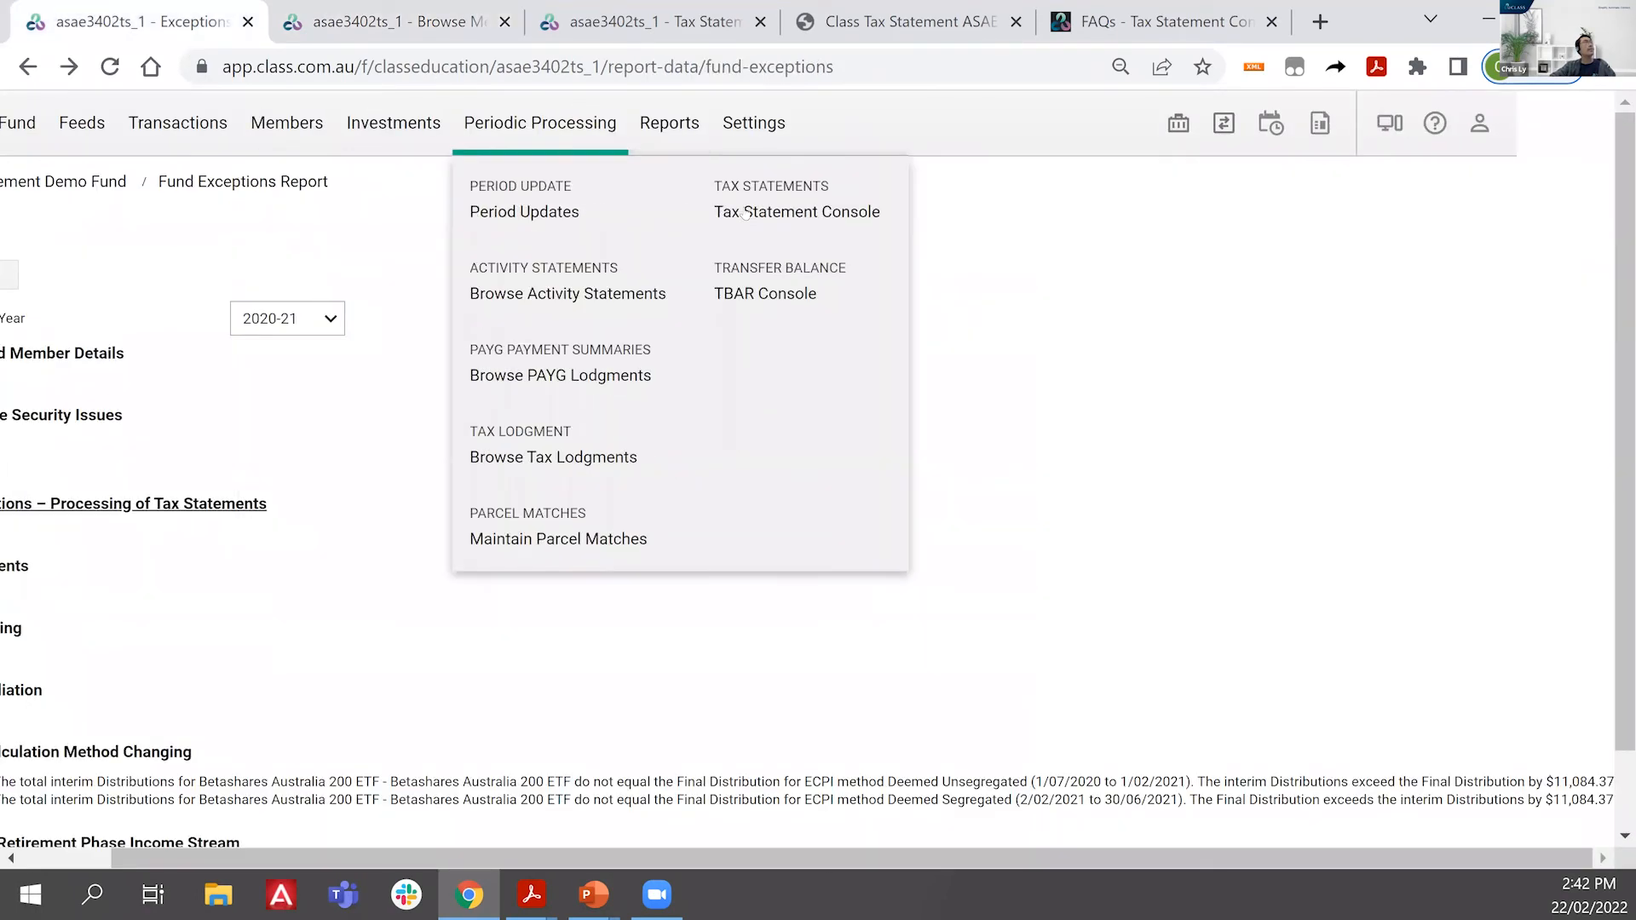
{"action": "middle_click", "coordinate": [747, 211]}
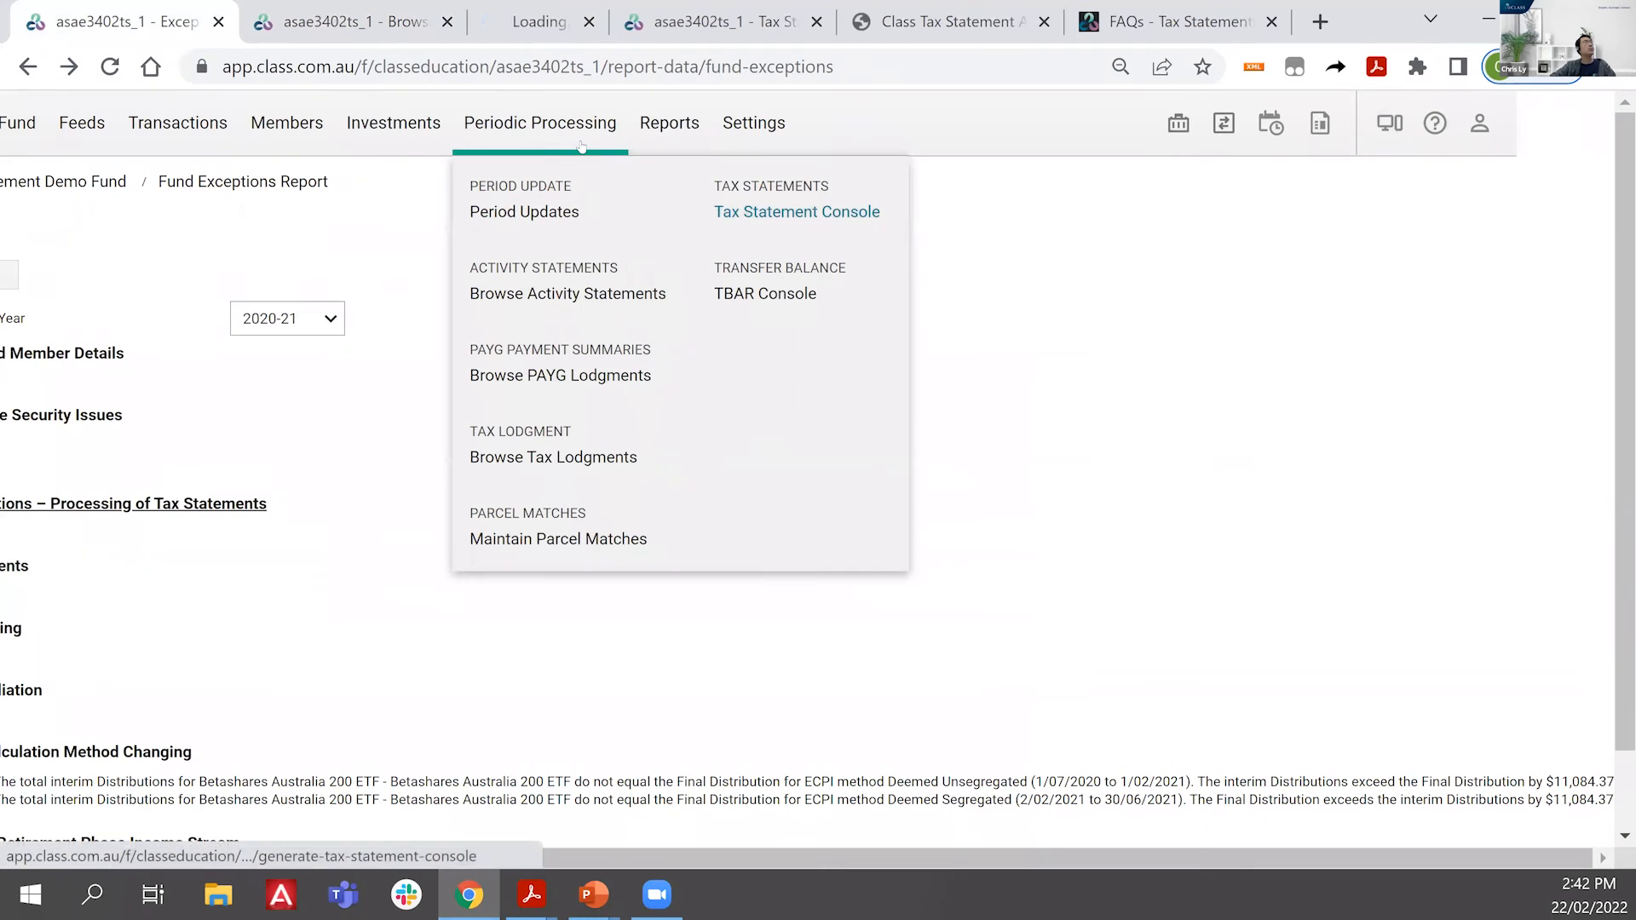
{"action": "left_click", "coordinate": [526, 32]}
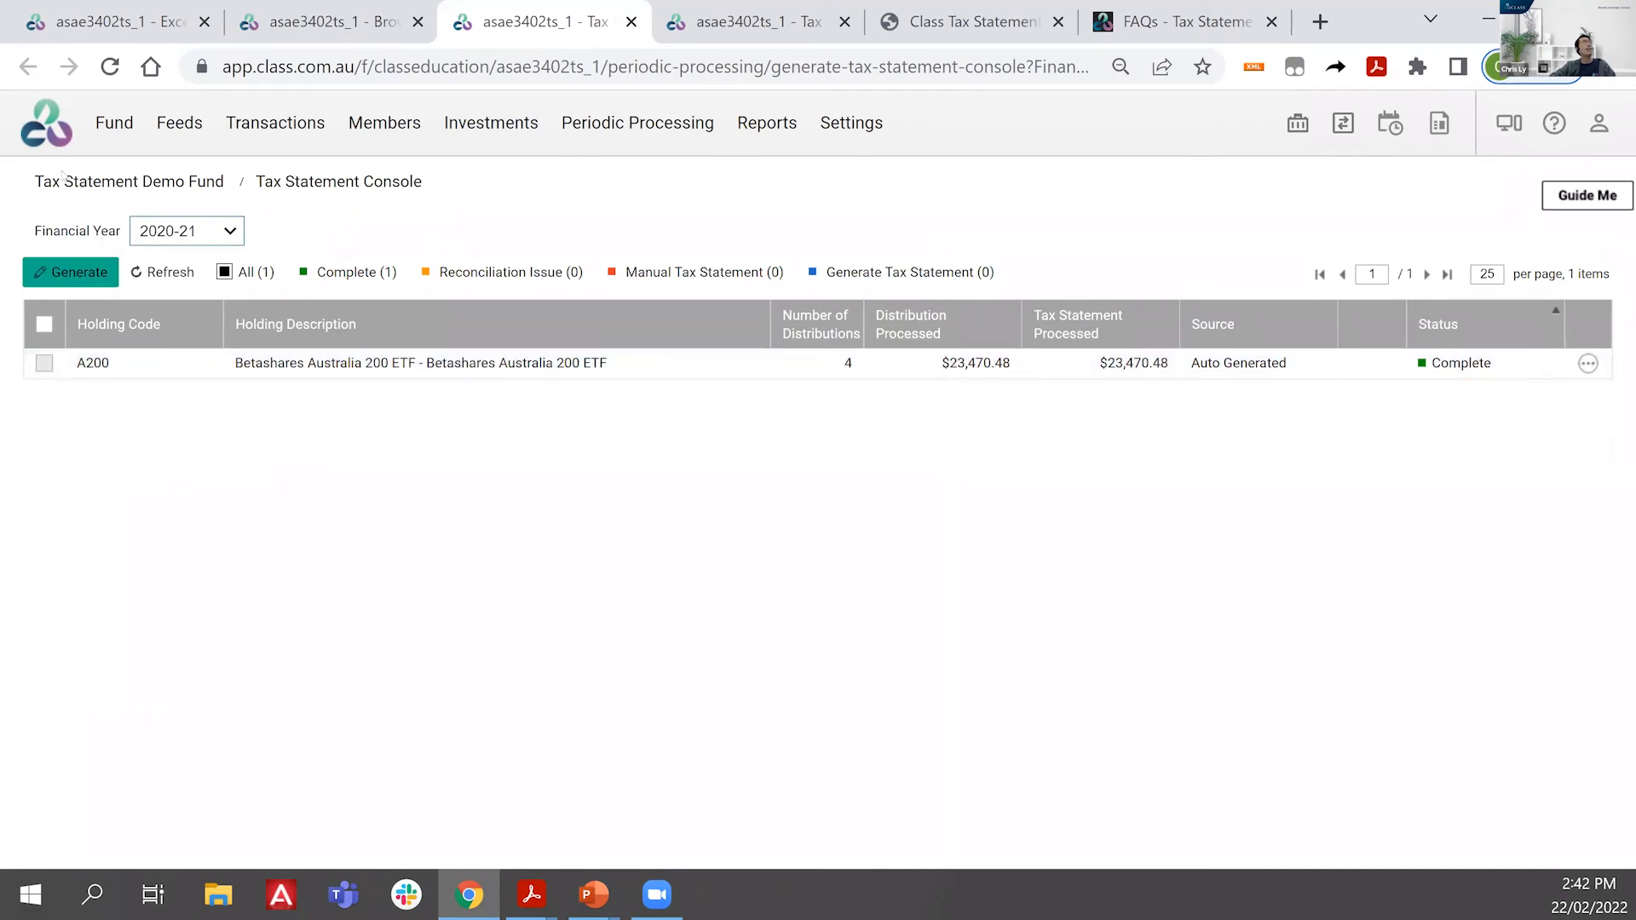
Step: Open the 2020-21 annual tax statement of holding A200, Betashares Australia 200 ETF, for viewing
{"action": "left_click_drag", "start_coordinate": [32, 180], "coordinate": [219, 179]}
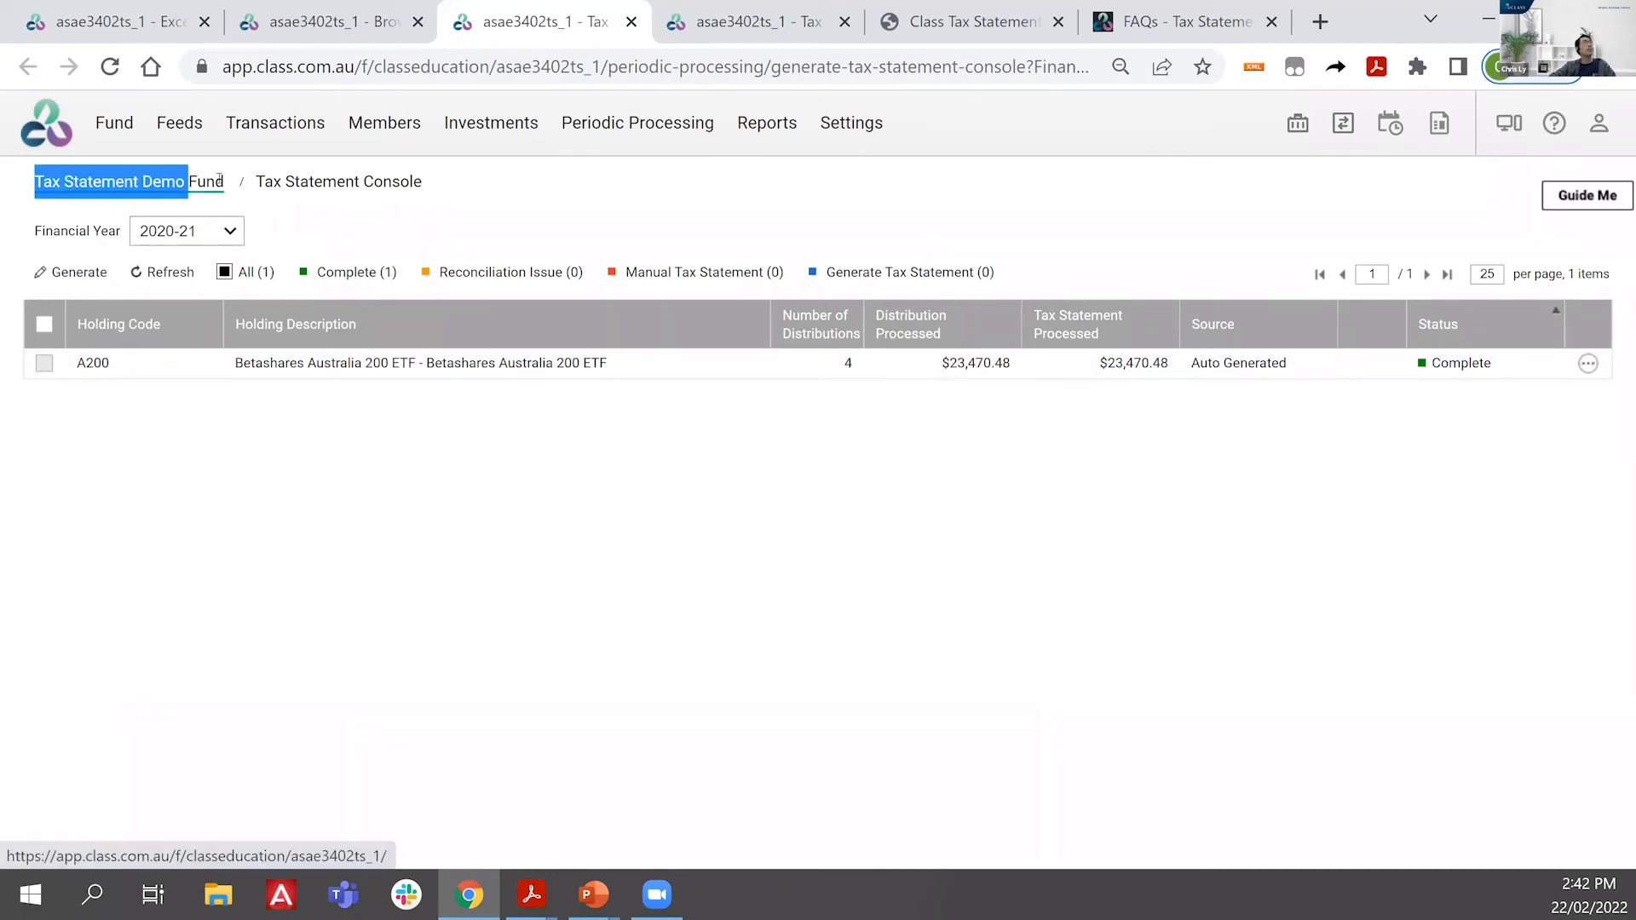
{"action": "left_click", "coordinate": [912, 227]}
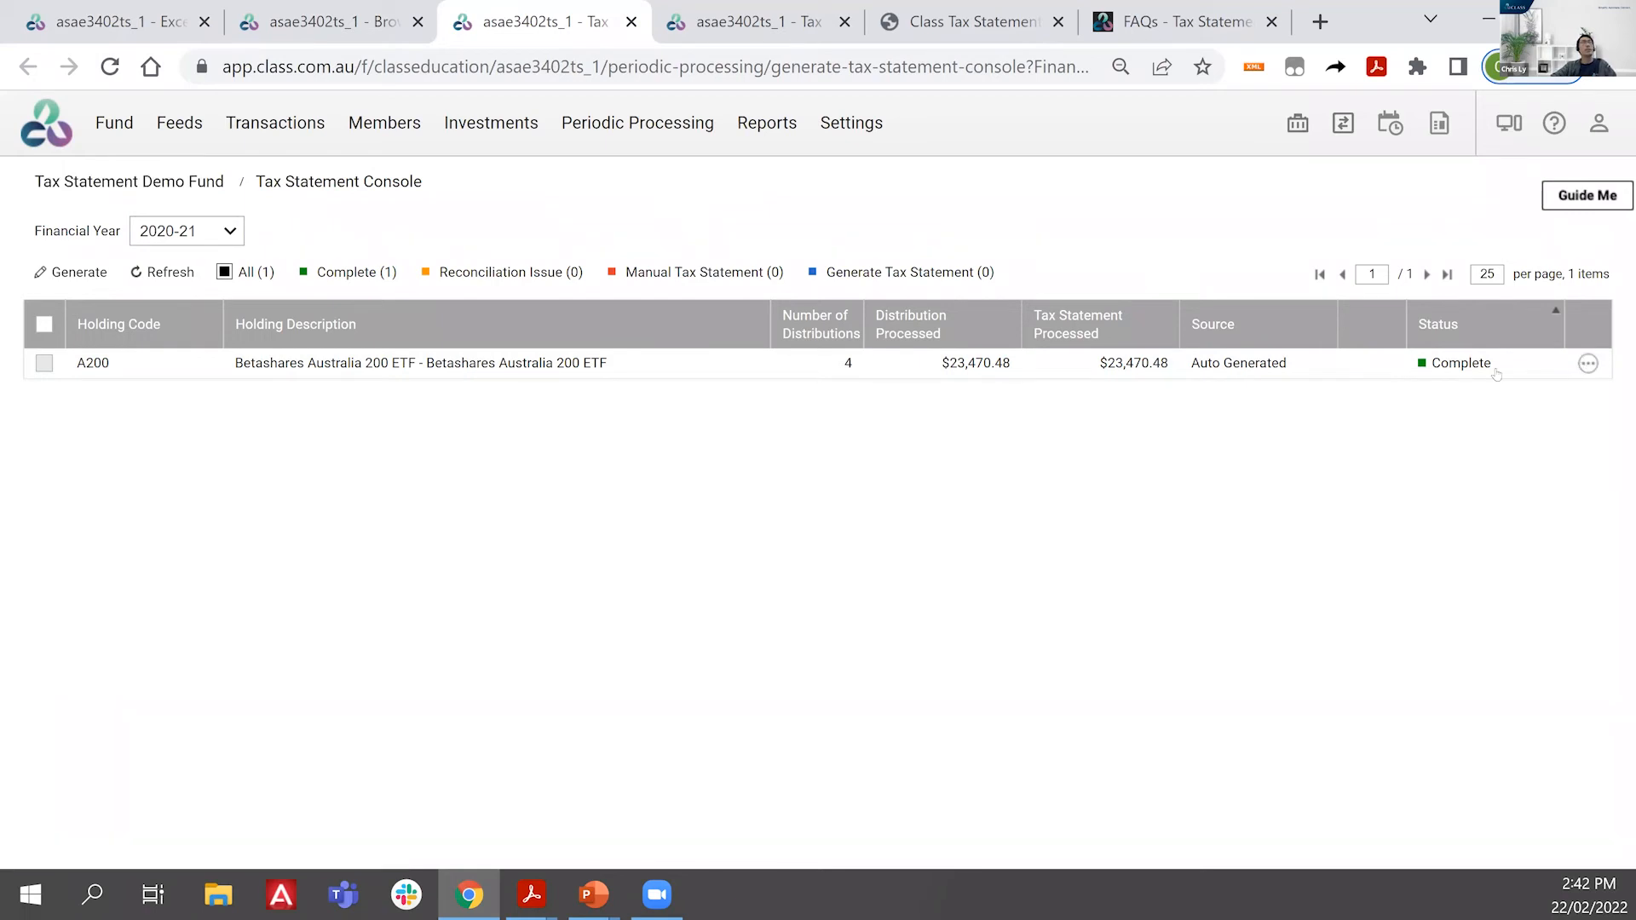
{"action": "left_click", "coordinate": [1461, 381]}
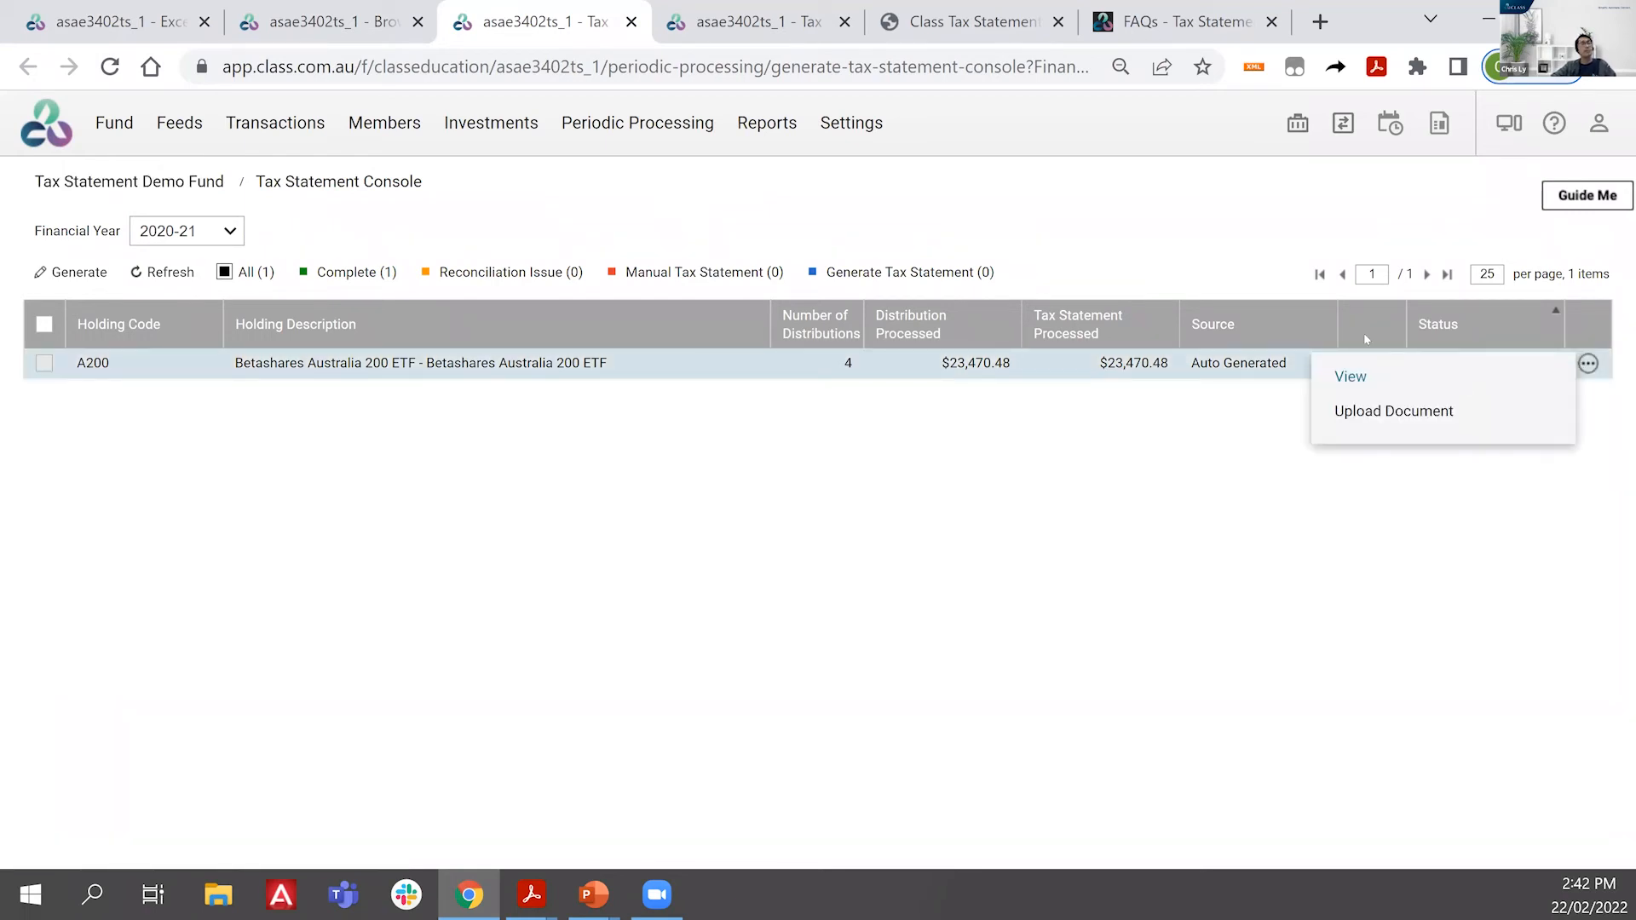
{"action": "left_click", "coordinate": [1352, 376]}
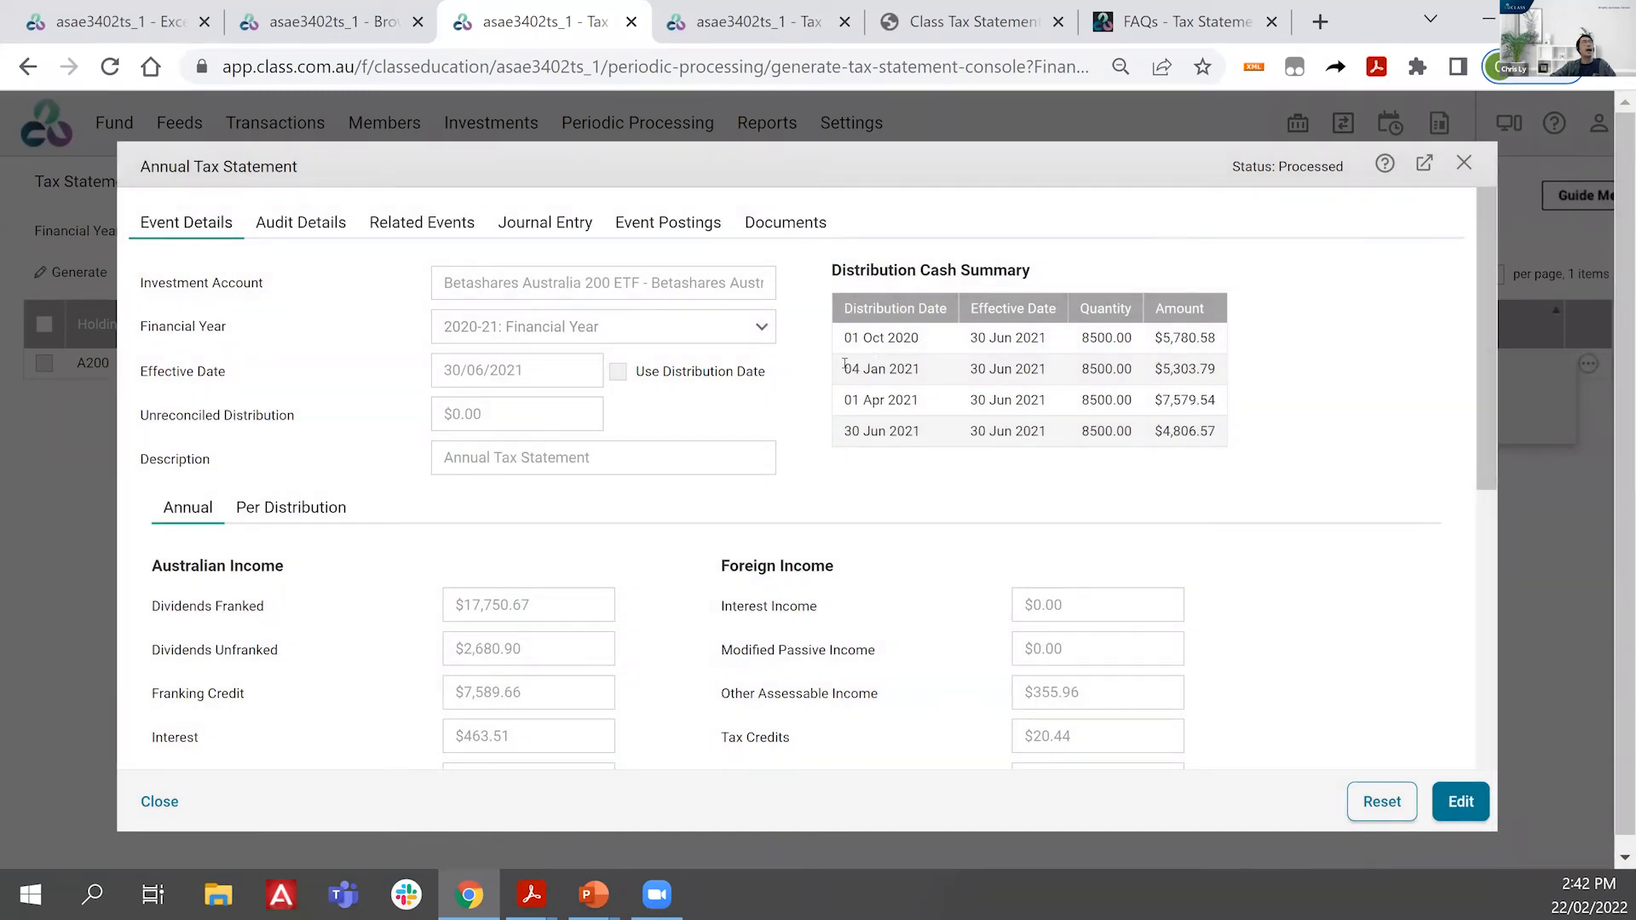
Step: Compare the distribution dates with the effective dates in the statement's Distribution Cash Summary
{"action": "left_click_drag", "start_coordinate": [900, 369], "coordinate": [839, 400]}
{"action": "triple_click", "coordinate": [880, 400]}
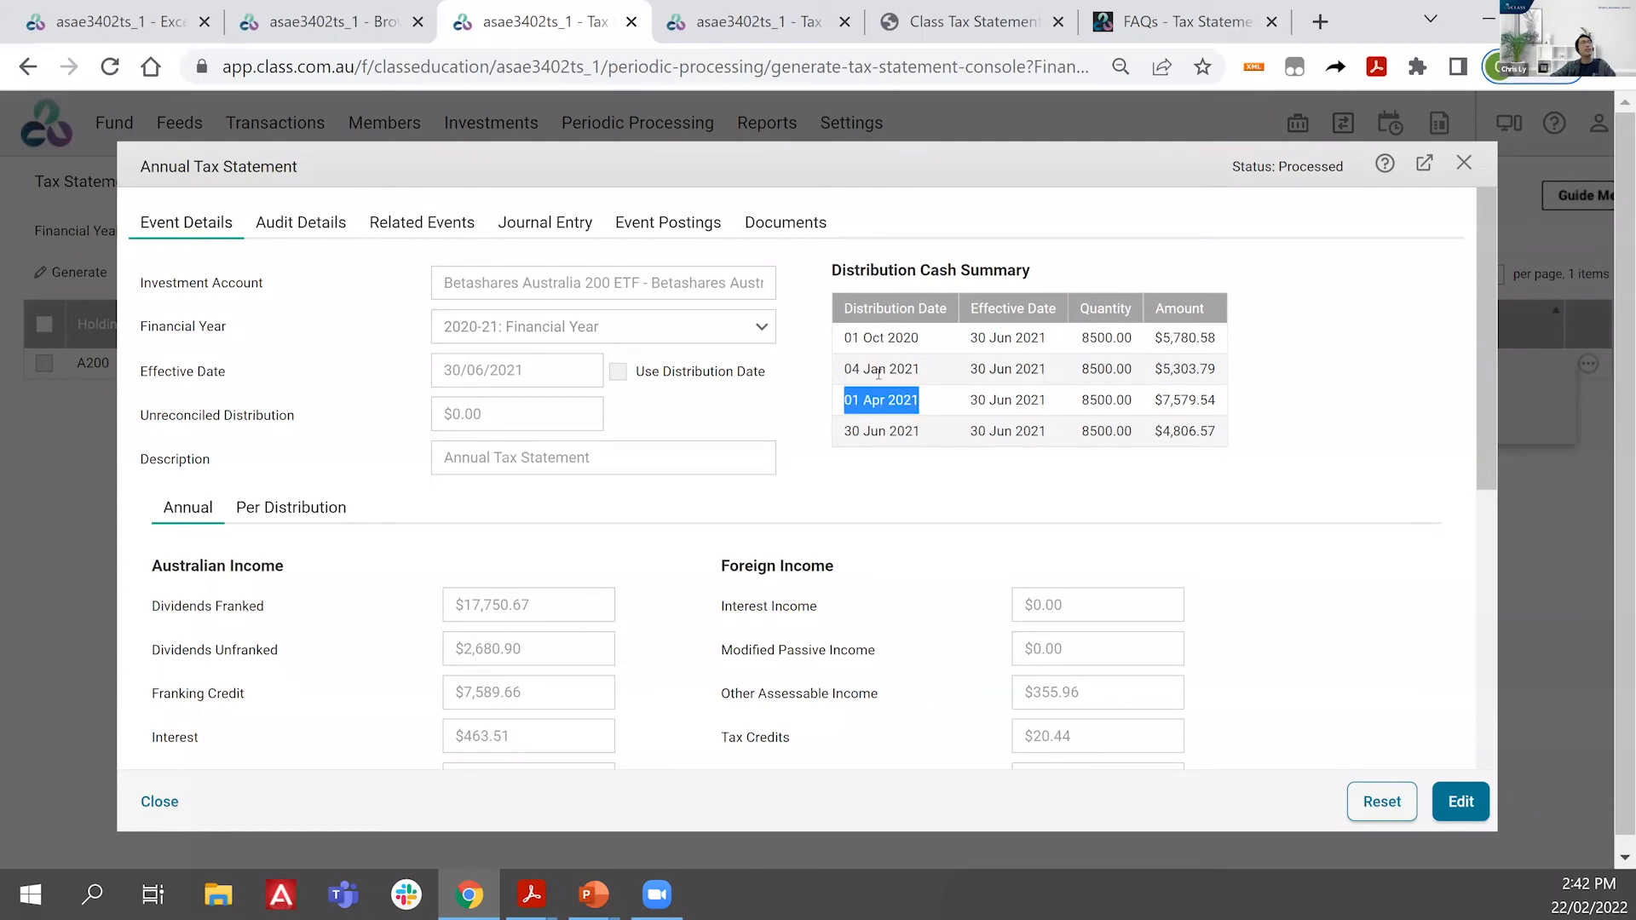
{"action": "left_click_drag", "start_coordinate": [878, 339], "coordinate": [873, 340]}
{"action": "left_click", "coordinate": [873, 431]}
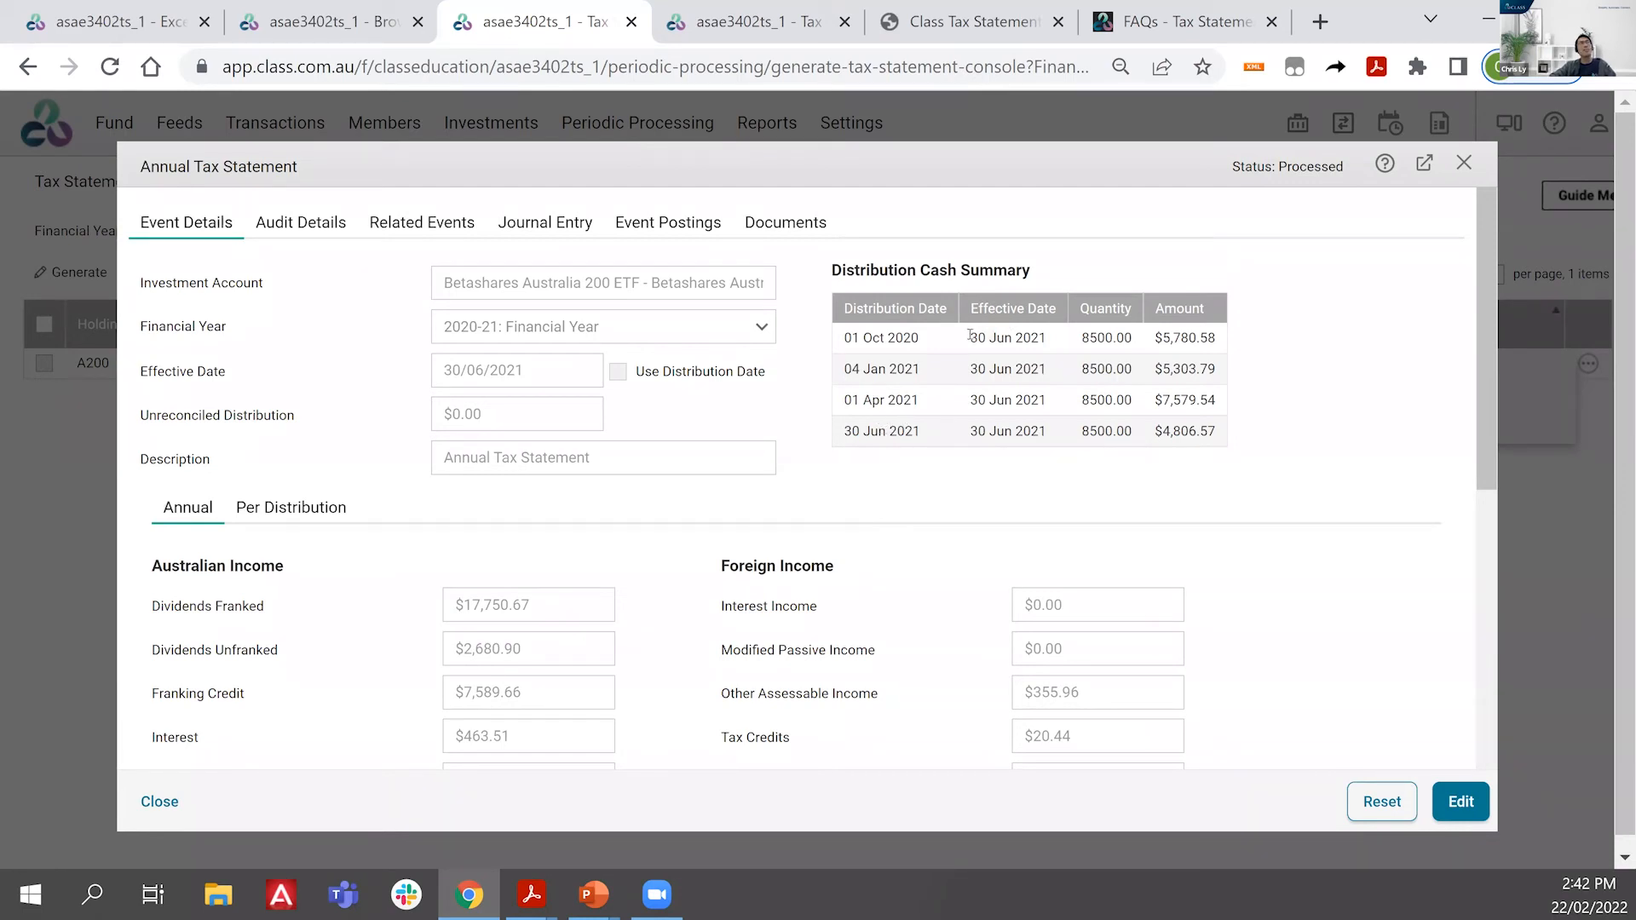
{"action": "left_click_drag", "start_coordinate": [970, 335], "coordinate": [986, 400]}
{"action": "left_click", "coordinate": [1048, 365]}
{"action": "left_click", "coordinate": [1034, 394]}
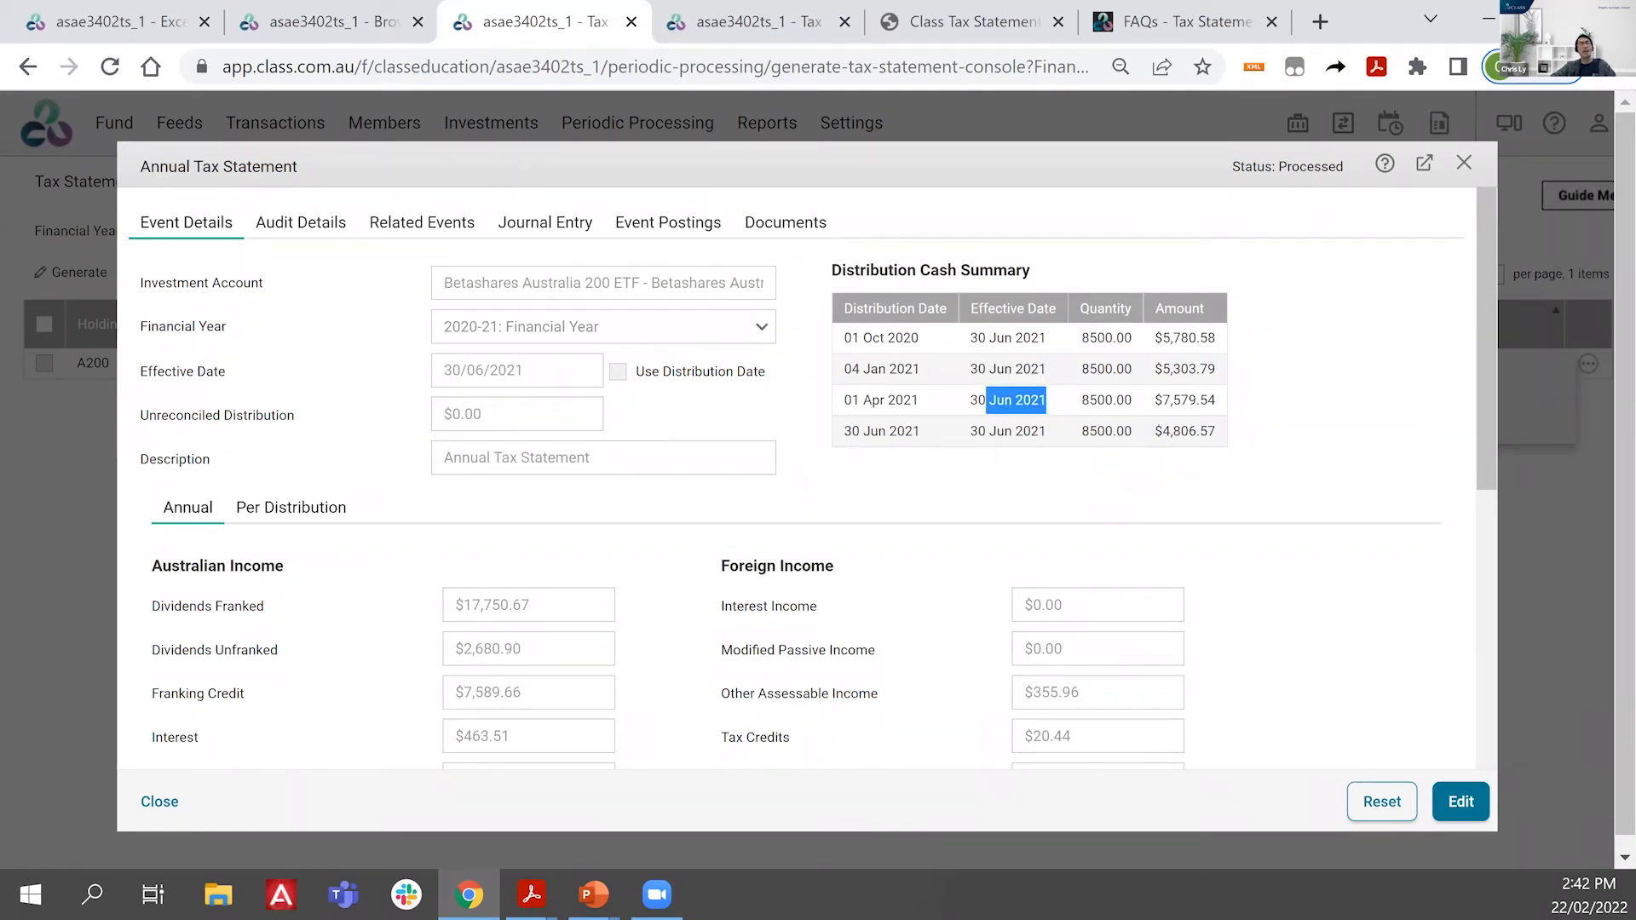
{"action": "key", "text": "alt+Tab"}
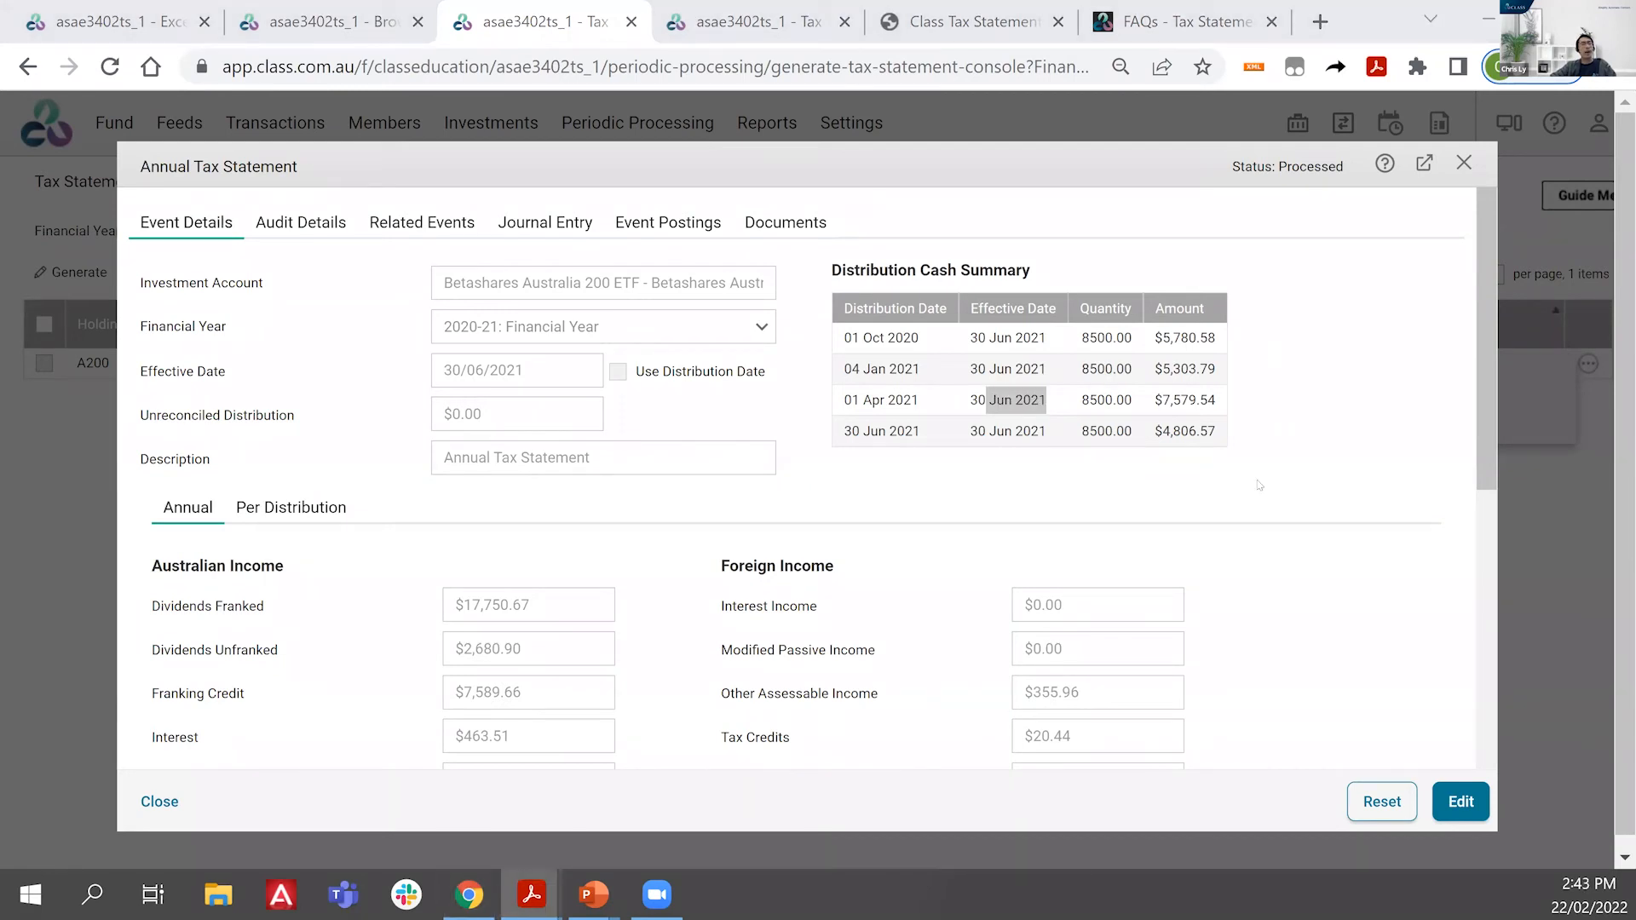
{"action": "left_click", "coordinate": [1295, 509]}
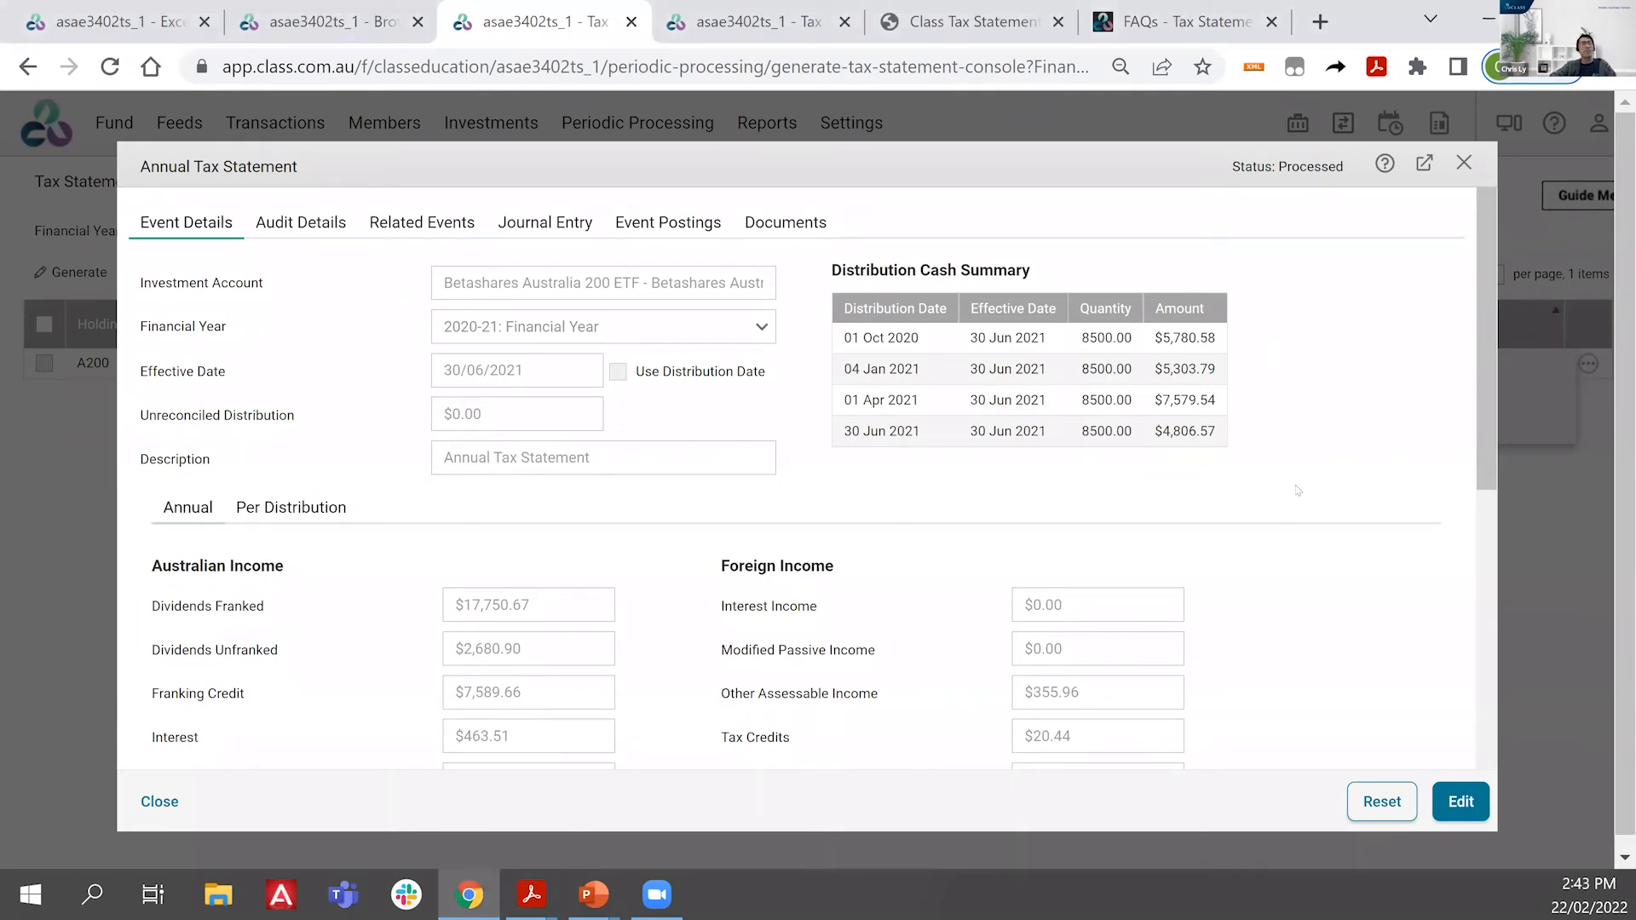
Step: Edit the annual tax statement to use the distribution date as effective date, and show the components per distribution
{"action": "left_click", "coordinate": [1470, 803]}
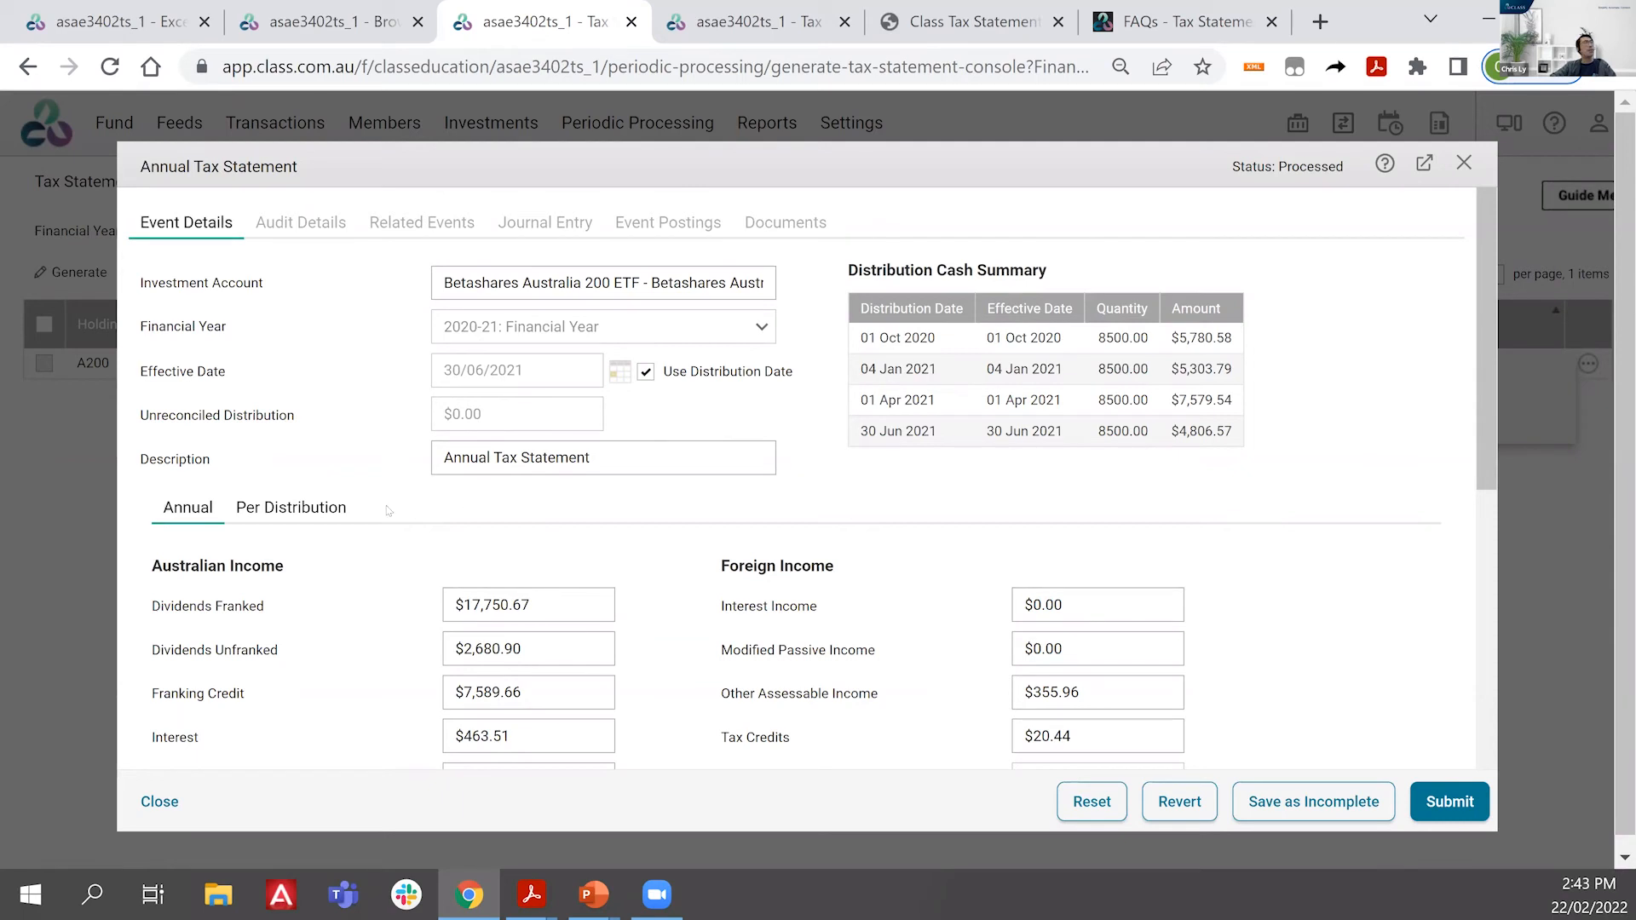
{"action": "left_click", "coordinate": [290, 510]}
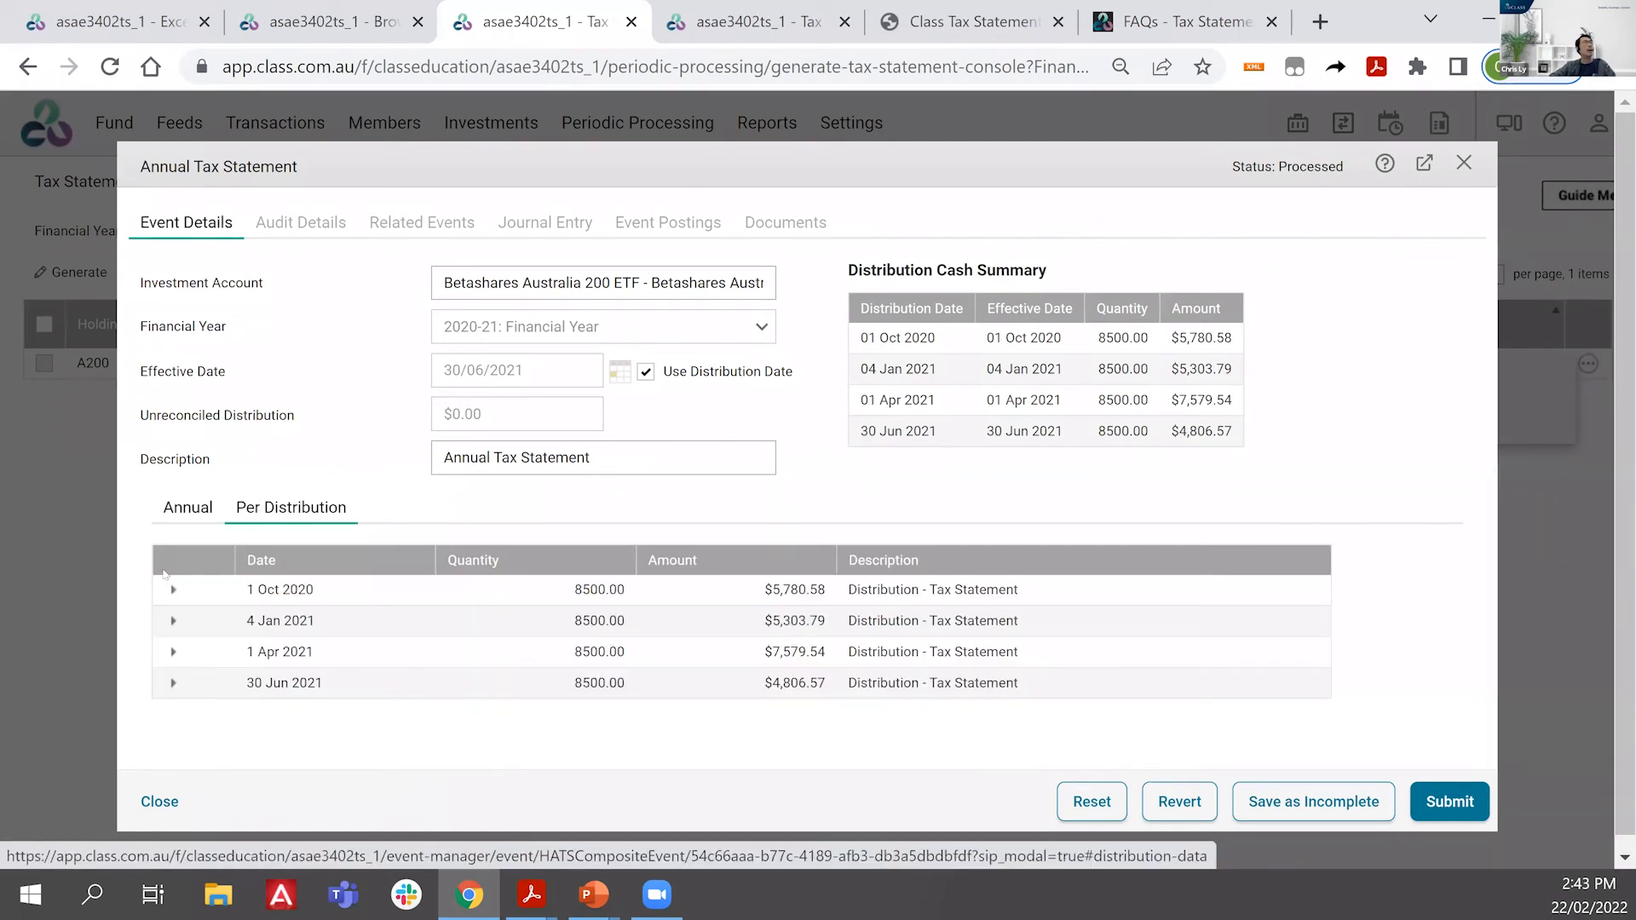
Step: Review the components of the 1 Oct 2020 and 1 Apr 2021 distributions, and submit the annual tax statement
{"action": "left_click", "coordinate": [421, 596]}
{"action": "scroll", "coordinate": [669, 537], "scroll_direction": "down", "scroll_amount": 2}
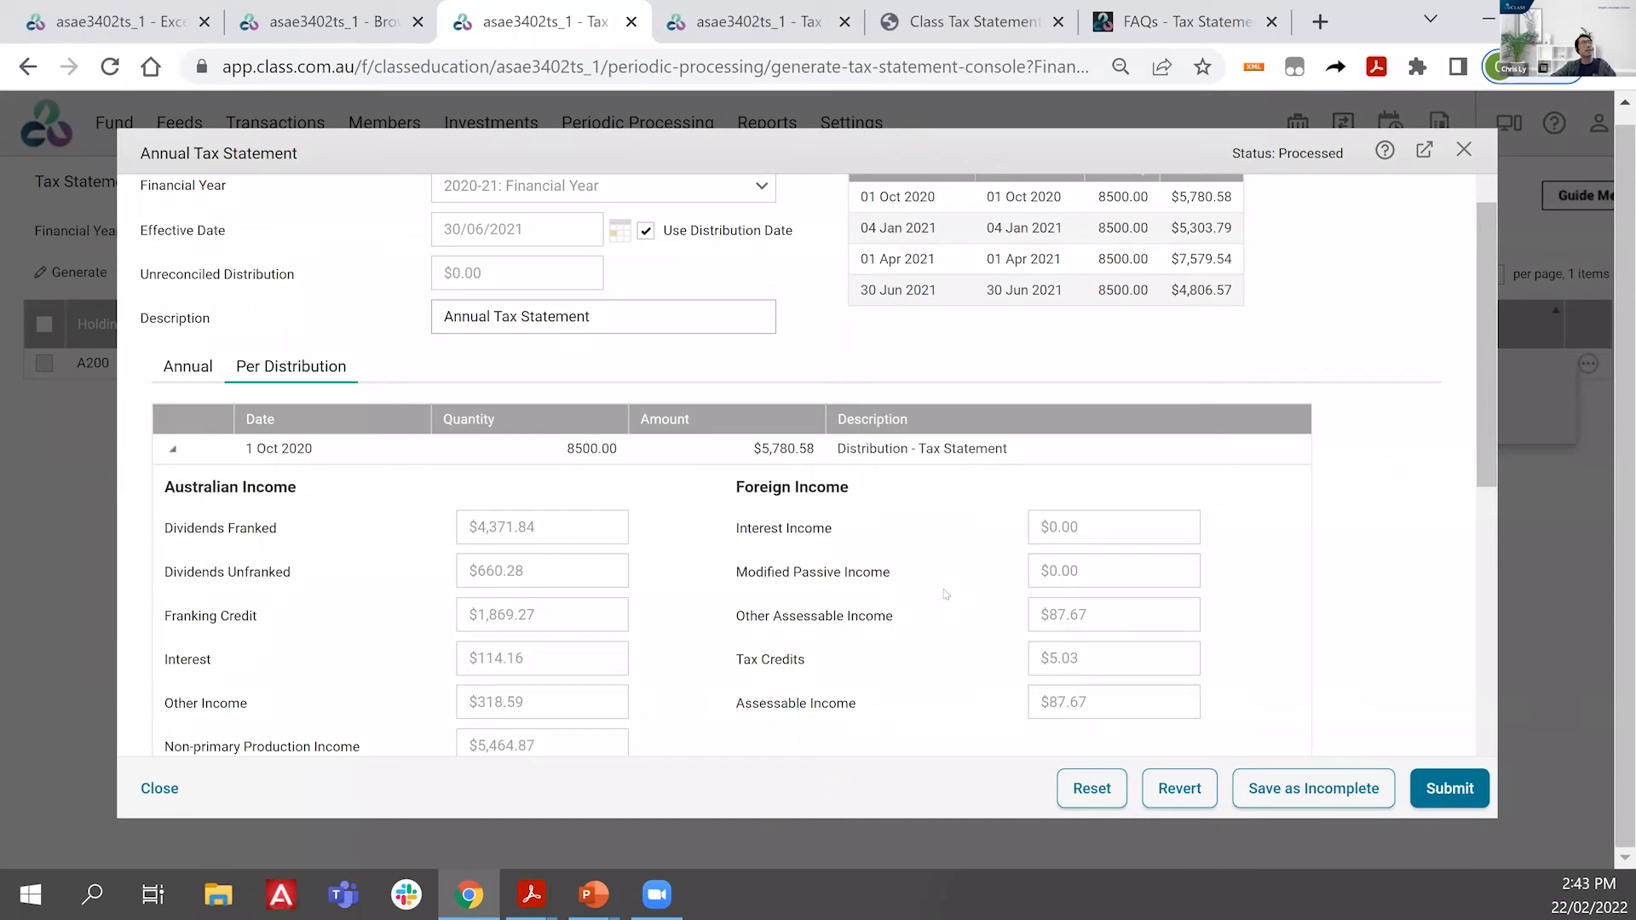
{"action": "scroll", "coordinate": [196, 641], "scroll_direction": "down", "scroll_amount": 10}
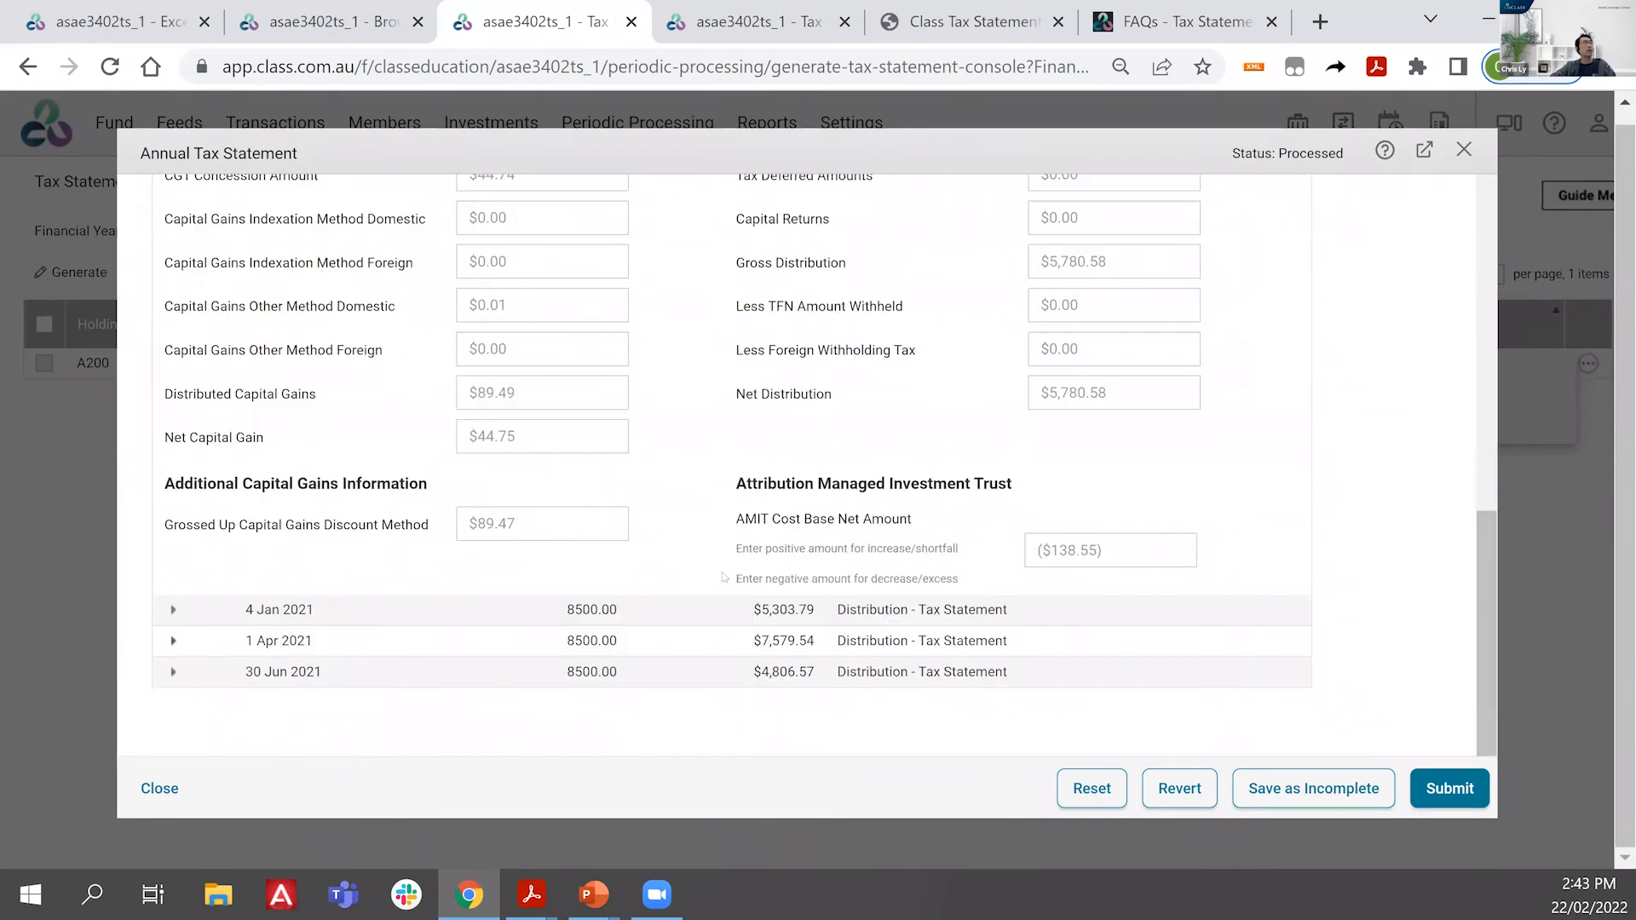
{"action": "scroll", "coordinate": [921, 576], "scroll_direction": "down", "scroll_amount": 3}
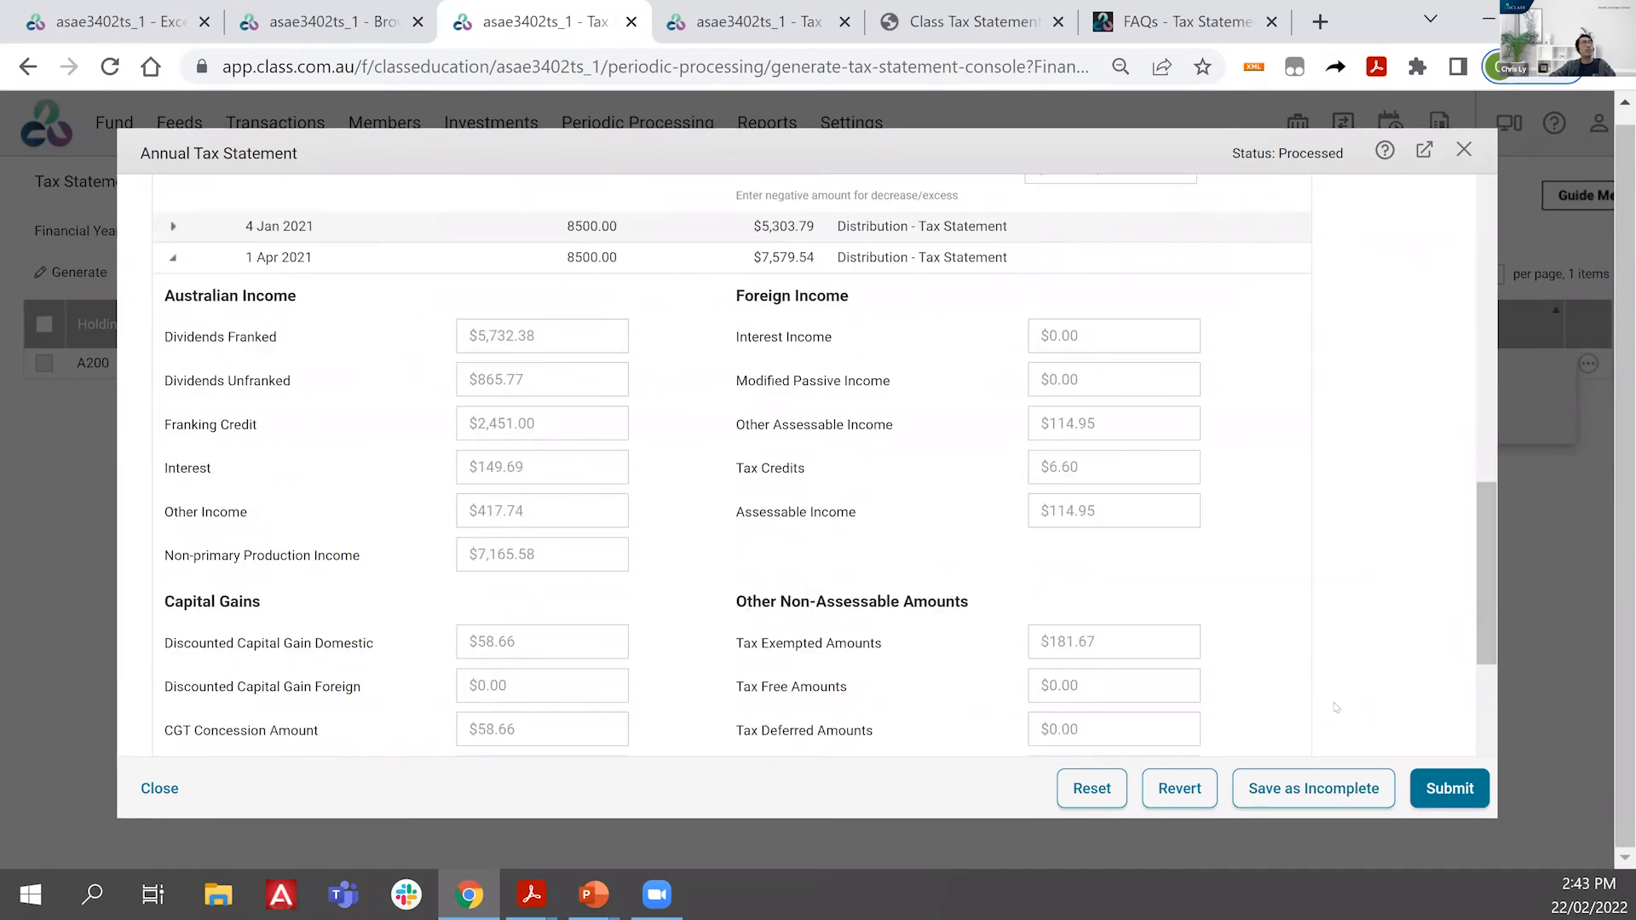
{"action": "scroll", "coordinate": [1431, 752], "scroll_direction": "down", "scroll_amount": 4}
{"action": "scroll", "coordinate": [1414, 772], "scroll_direction": "down", "scroll_amount": 2}
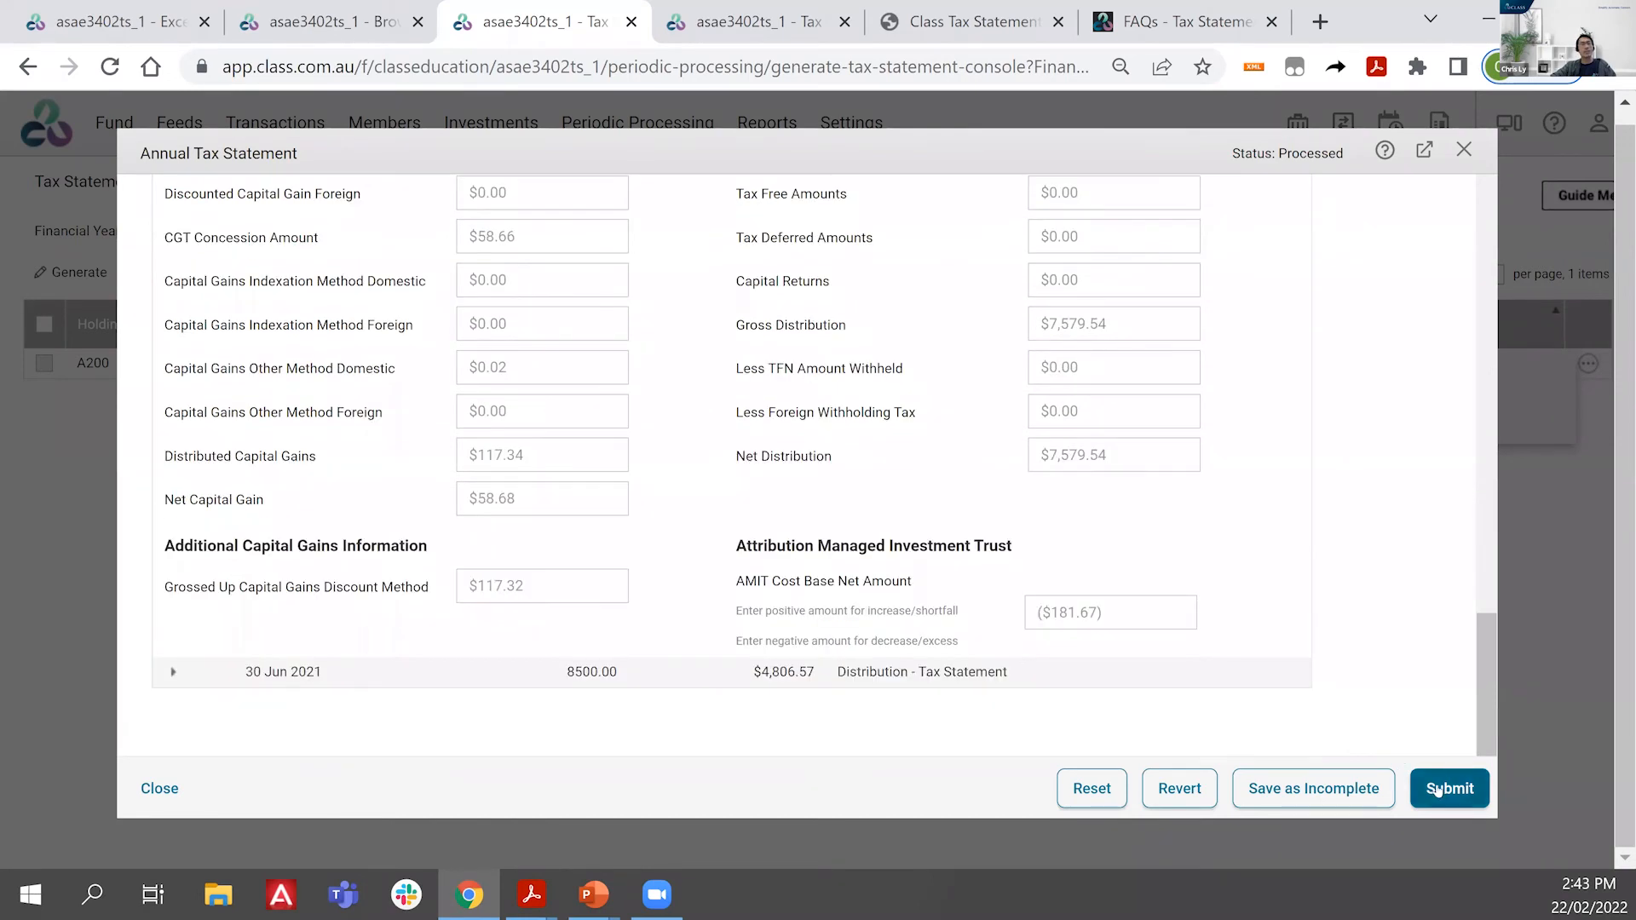
{"action": "left_click", "coordinate": [1438, 789]}
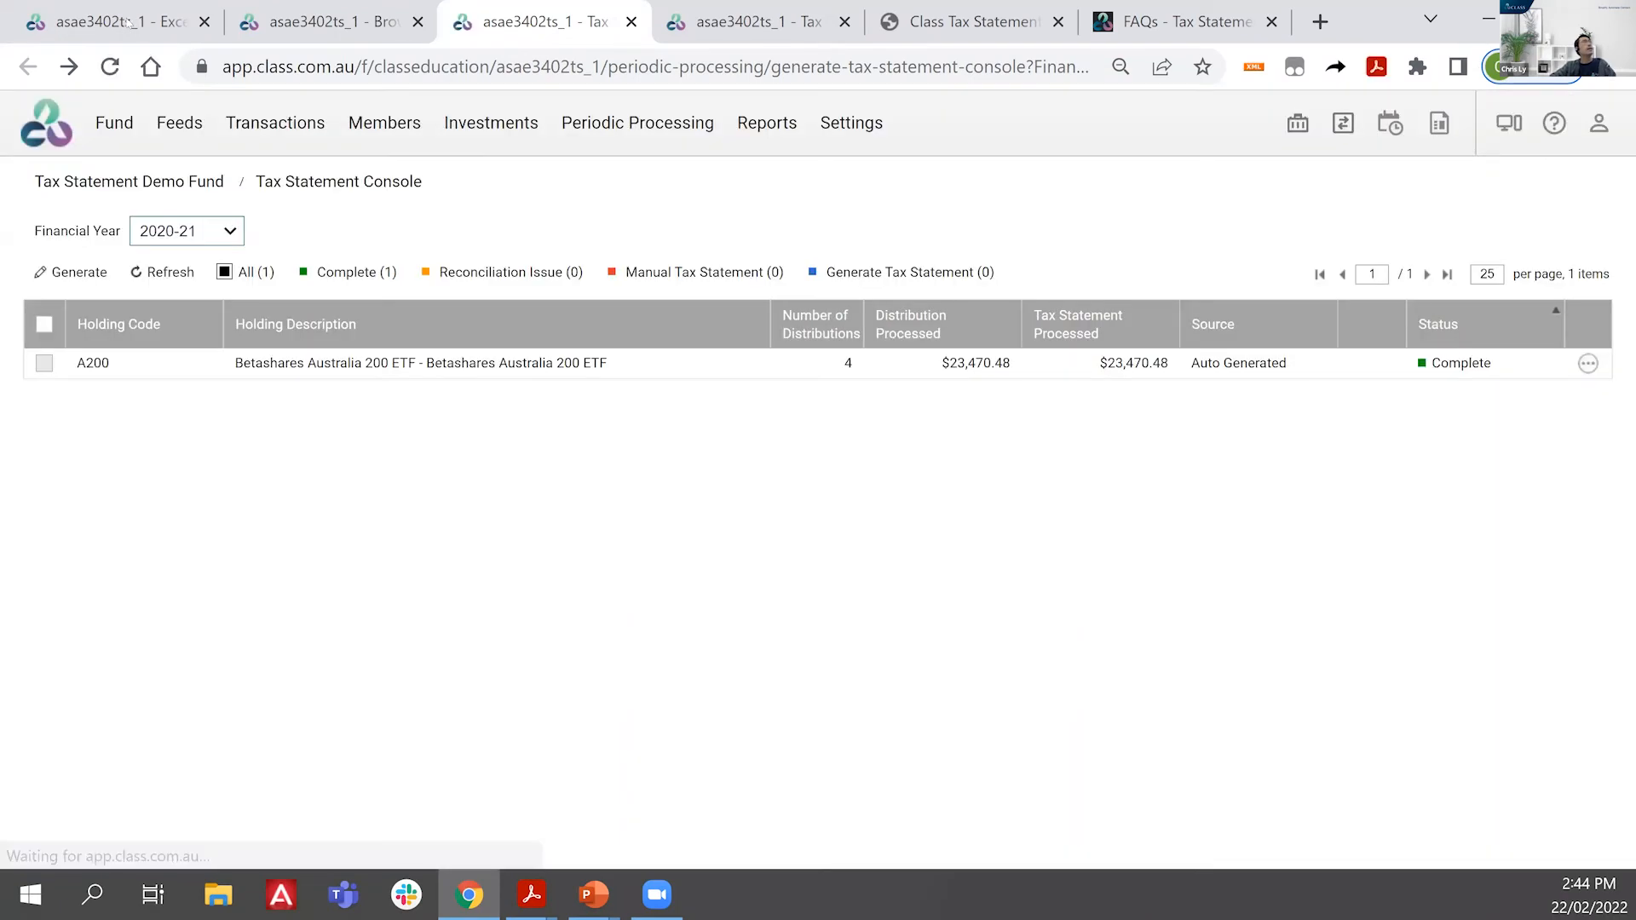
Step: Reload the 2020-21 Fund Exceptions Report and check the ECPI Calculation Method Changing section
{"action": "left_click", "coordinate": [127, 23]}
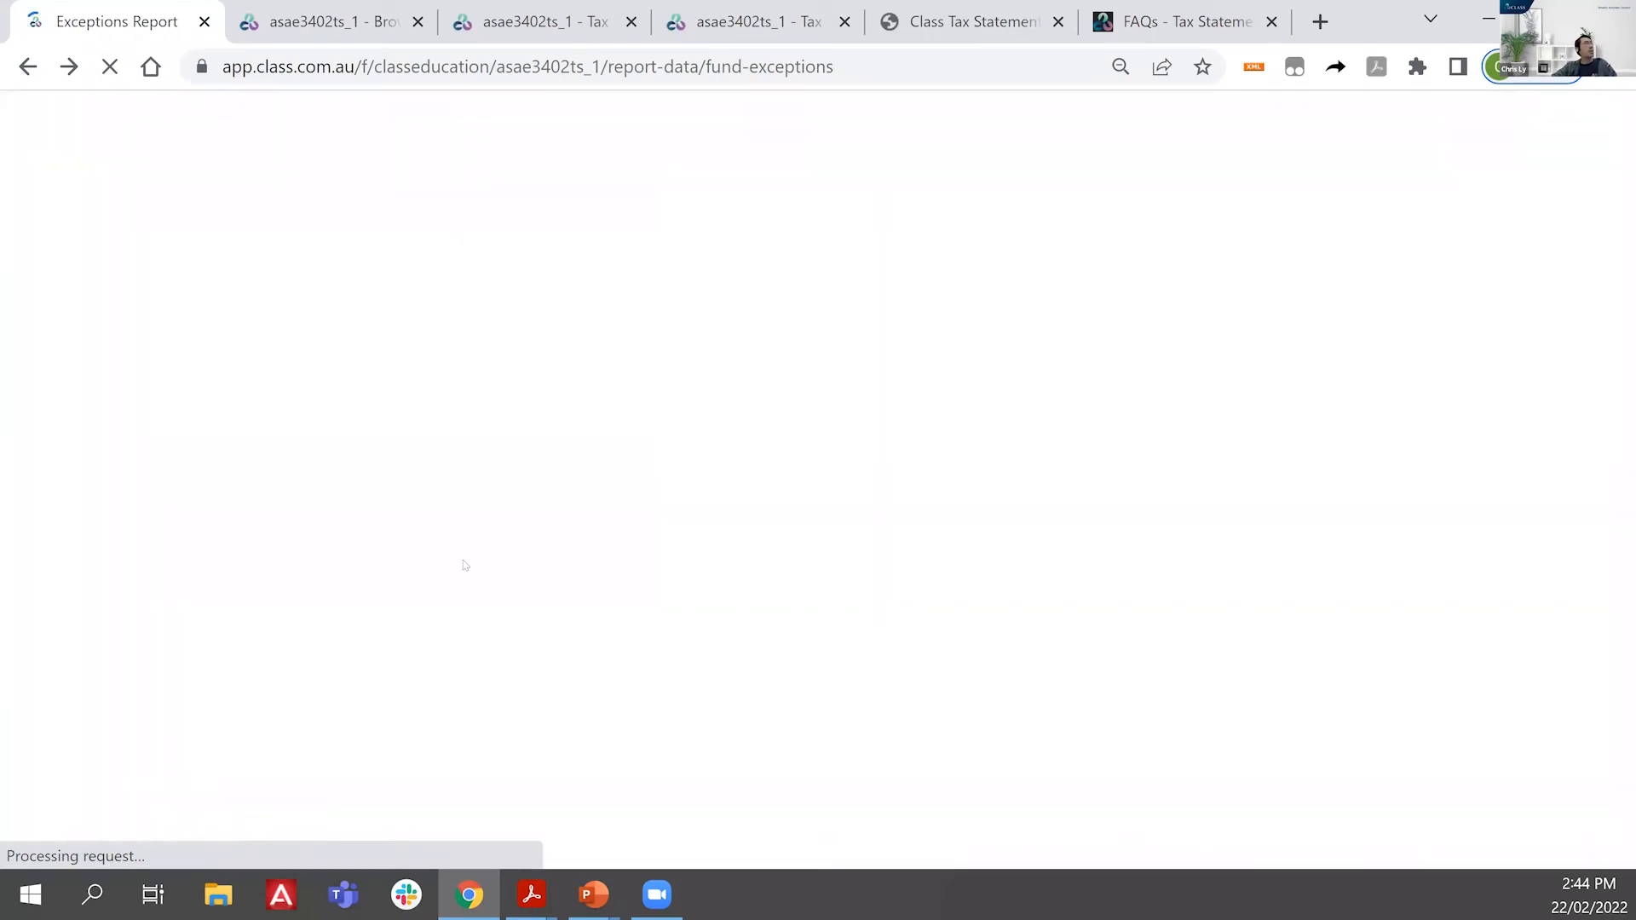
{"action": "scroll", "coordinate": [199, 707], "scroll_direction": "down", "scroll_amount": 1}
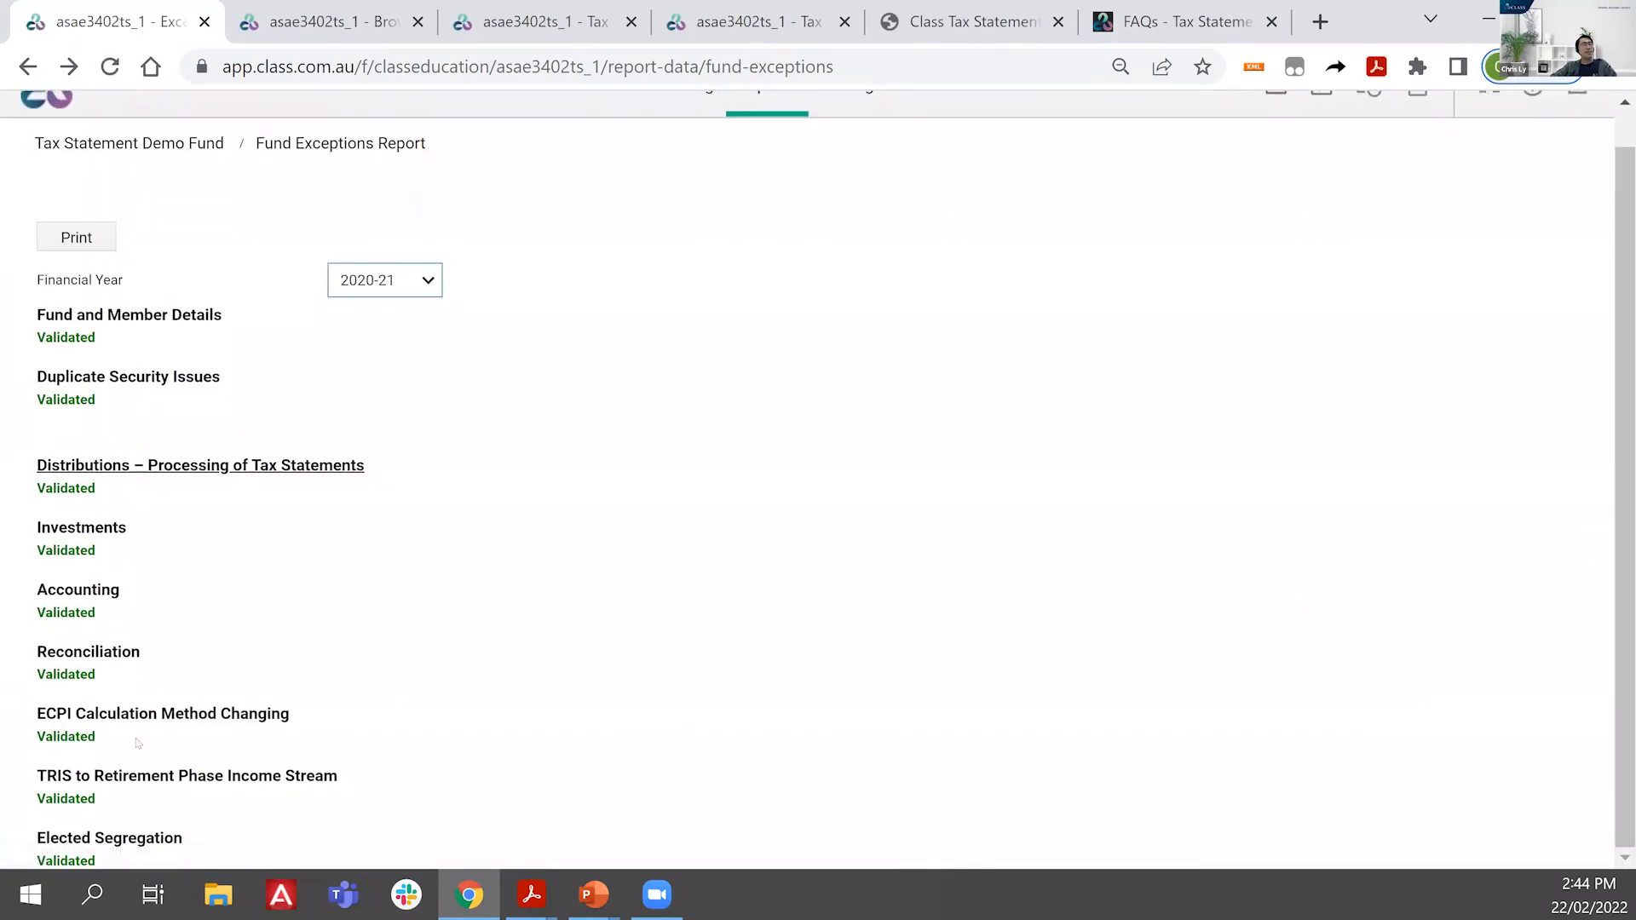
{"action": "left_click_drag", "start_coordinate": [53, 738], "coordinate": [292, 745]}
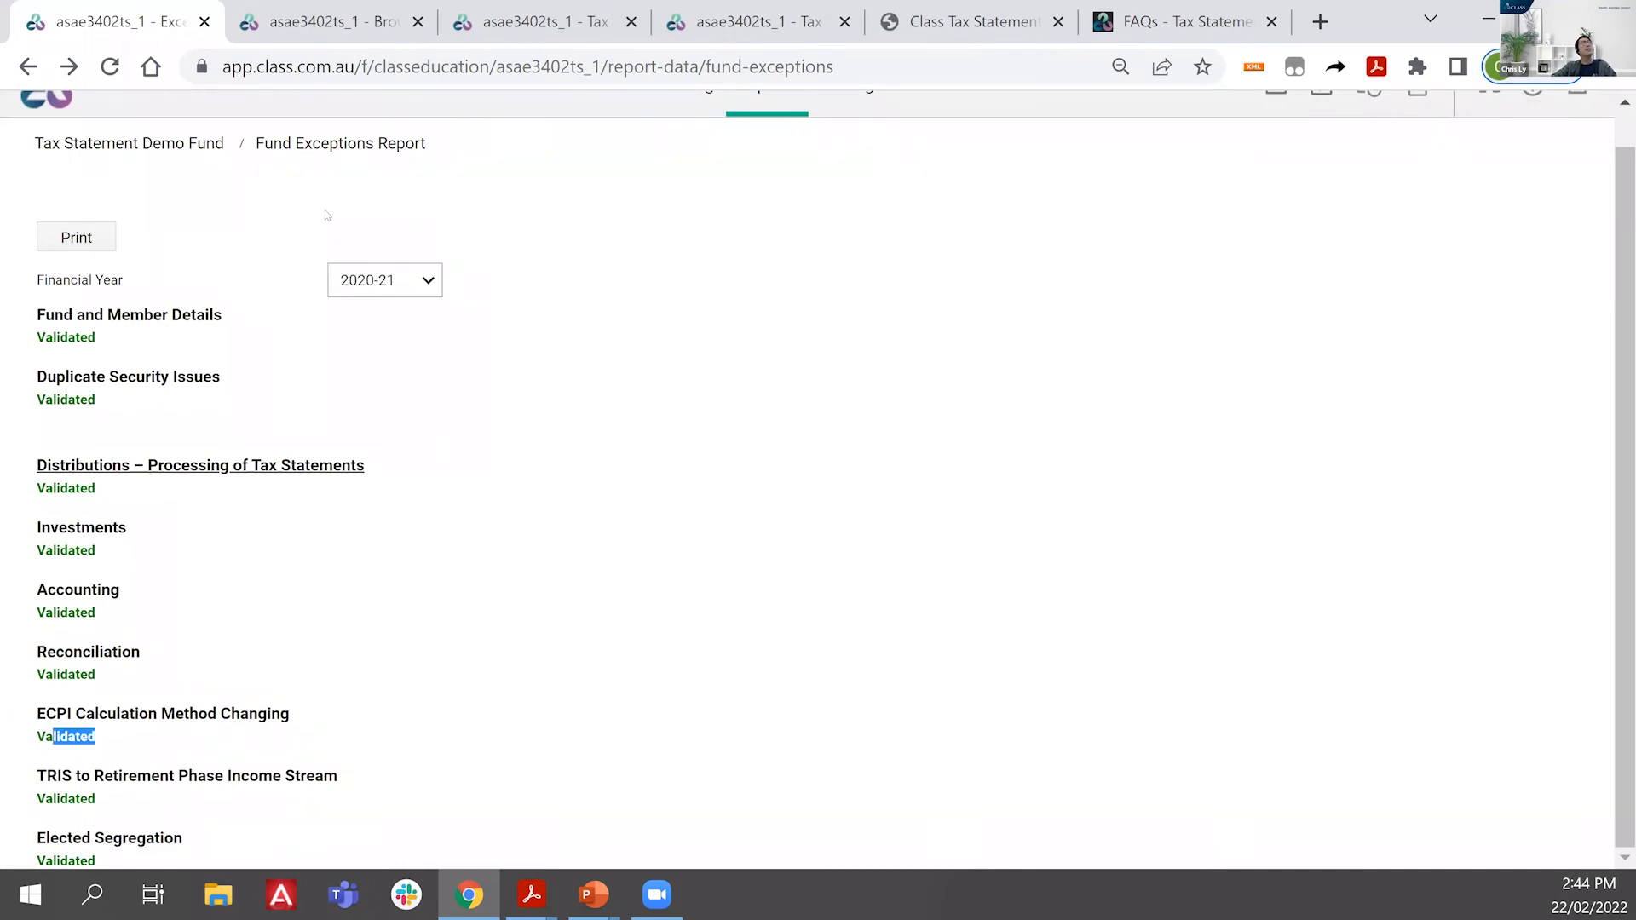
Step: Open the fund's 2020-21 financial year in Period Updates and view the modified events of the ECPI Calculation Method Changes period
{"action": "left_click", "coordinate": [354, 17]}
{"action": "left_click", "coordinate": [627, 210]}
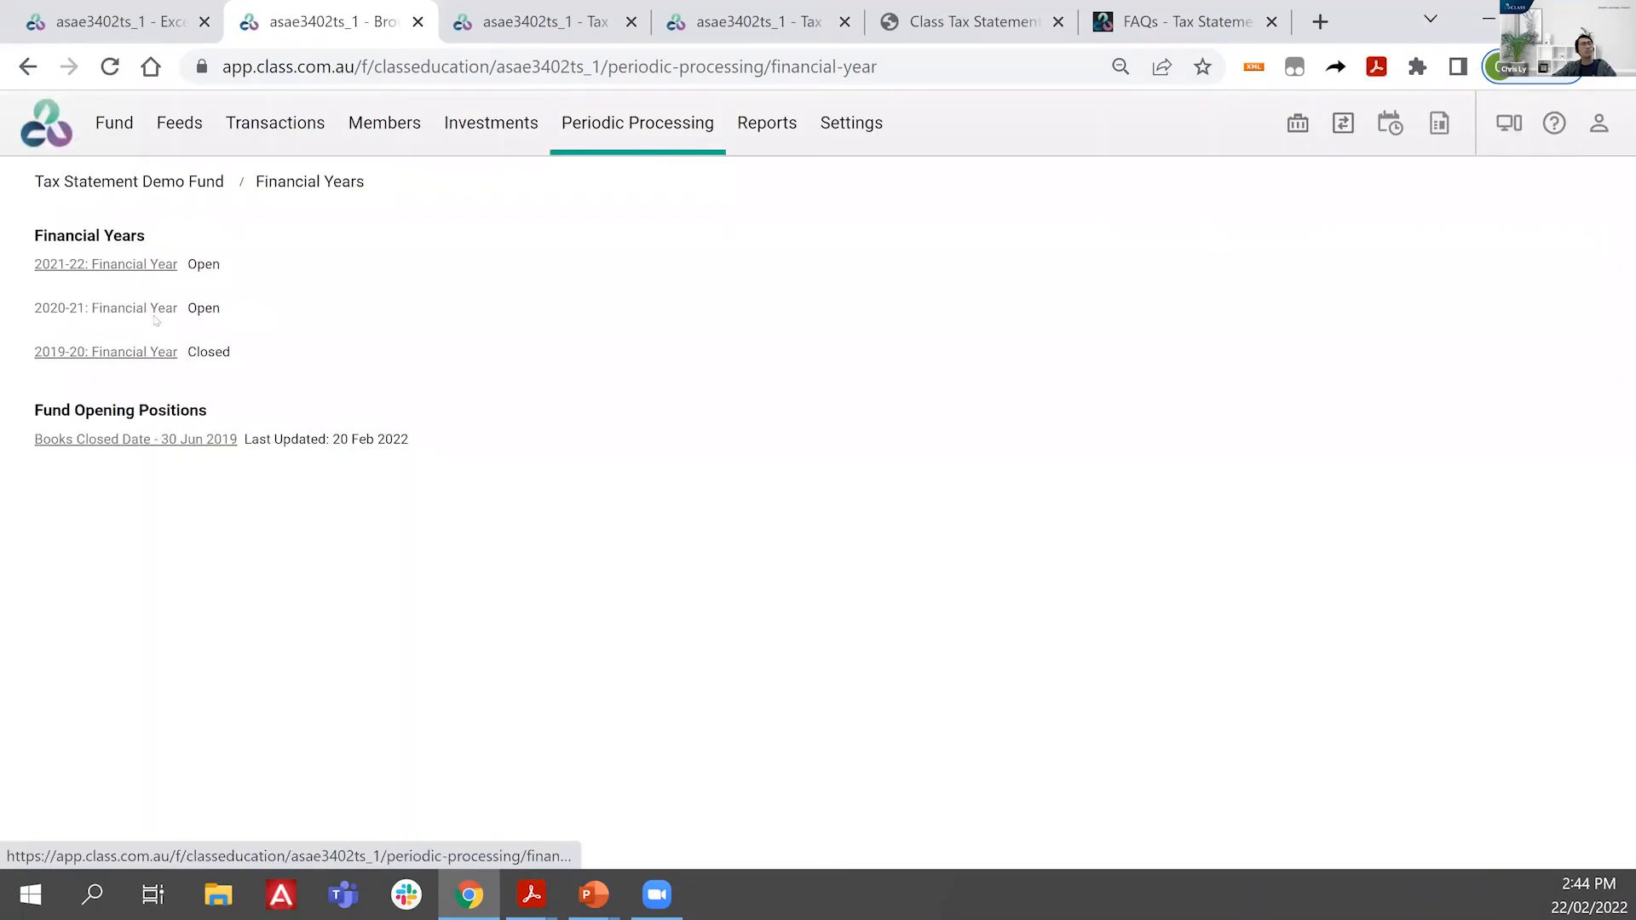
{"action": "left_click", "coordinate": [157, 314]}
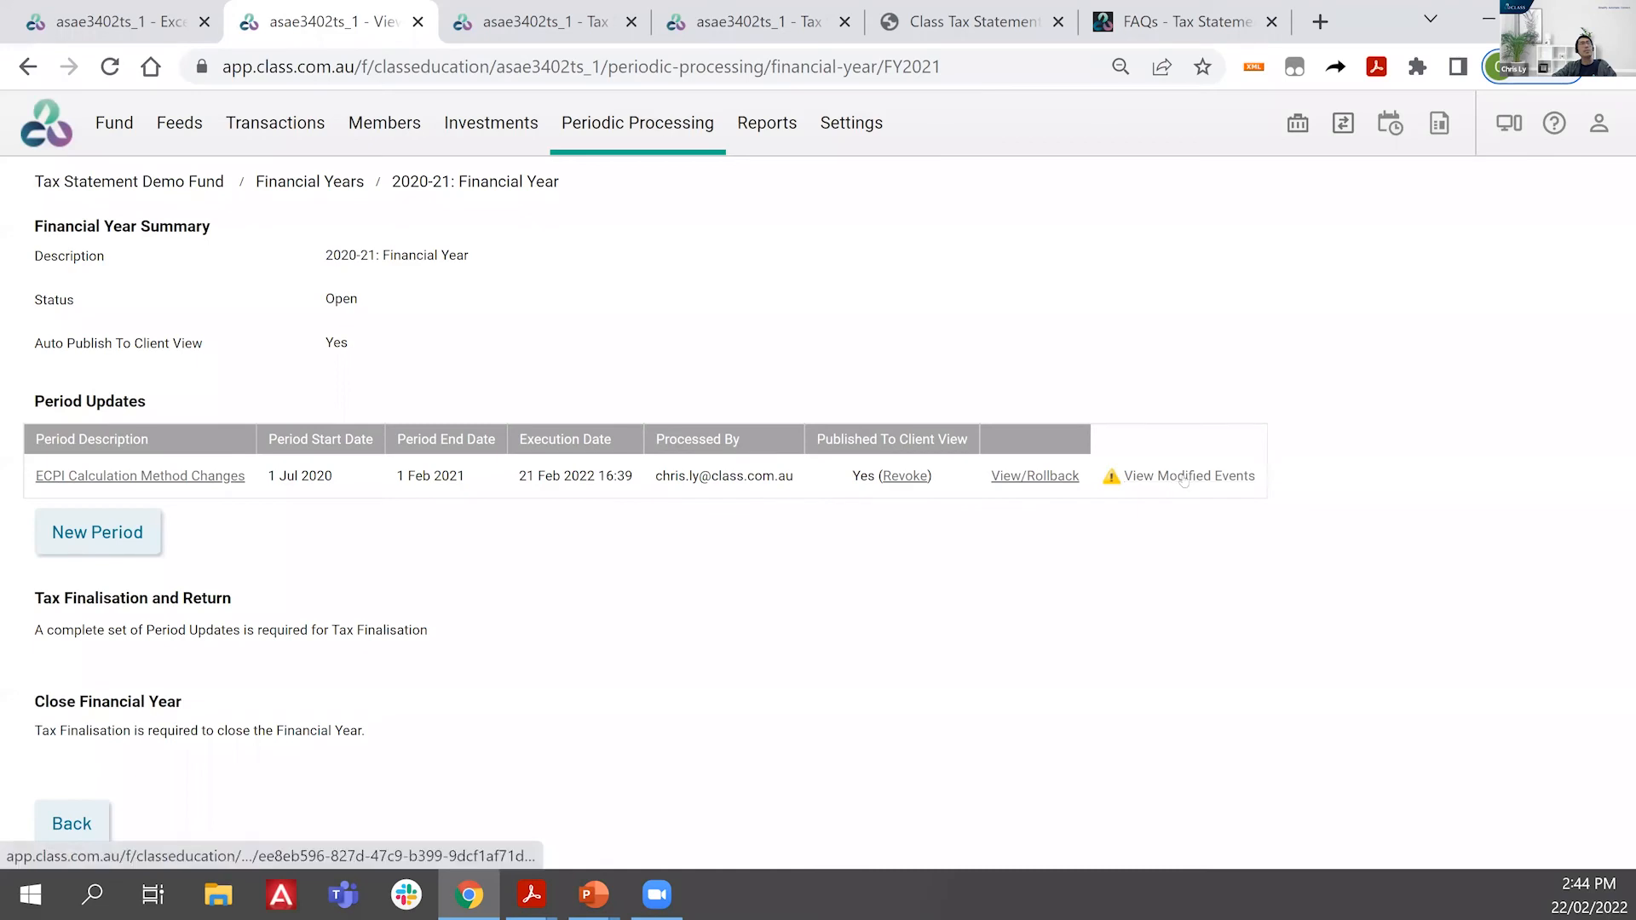
{"action": "left_click", "coordinate": [1186, 479]}
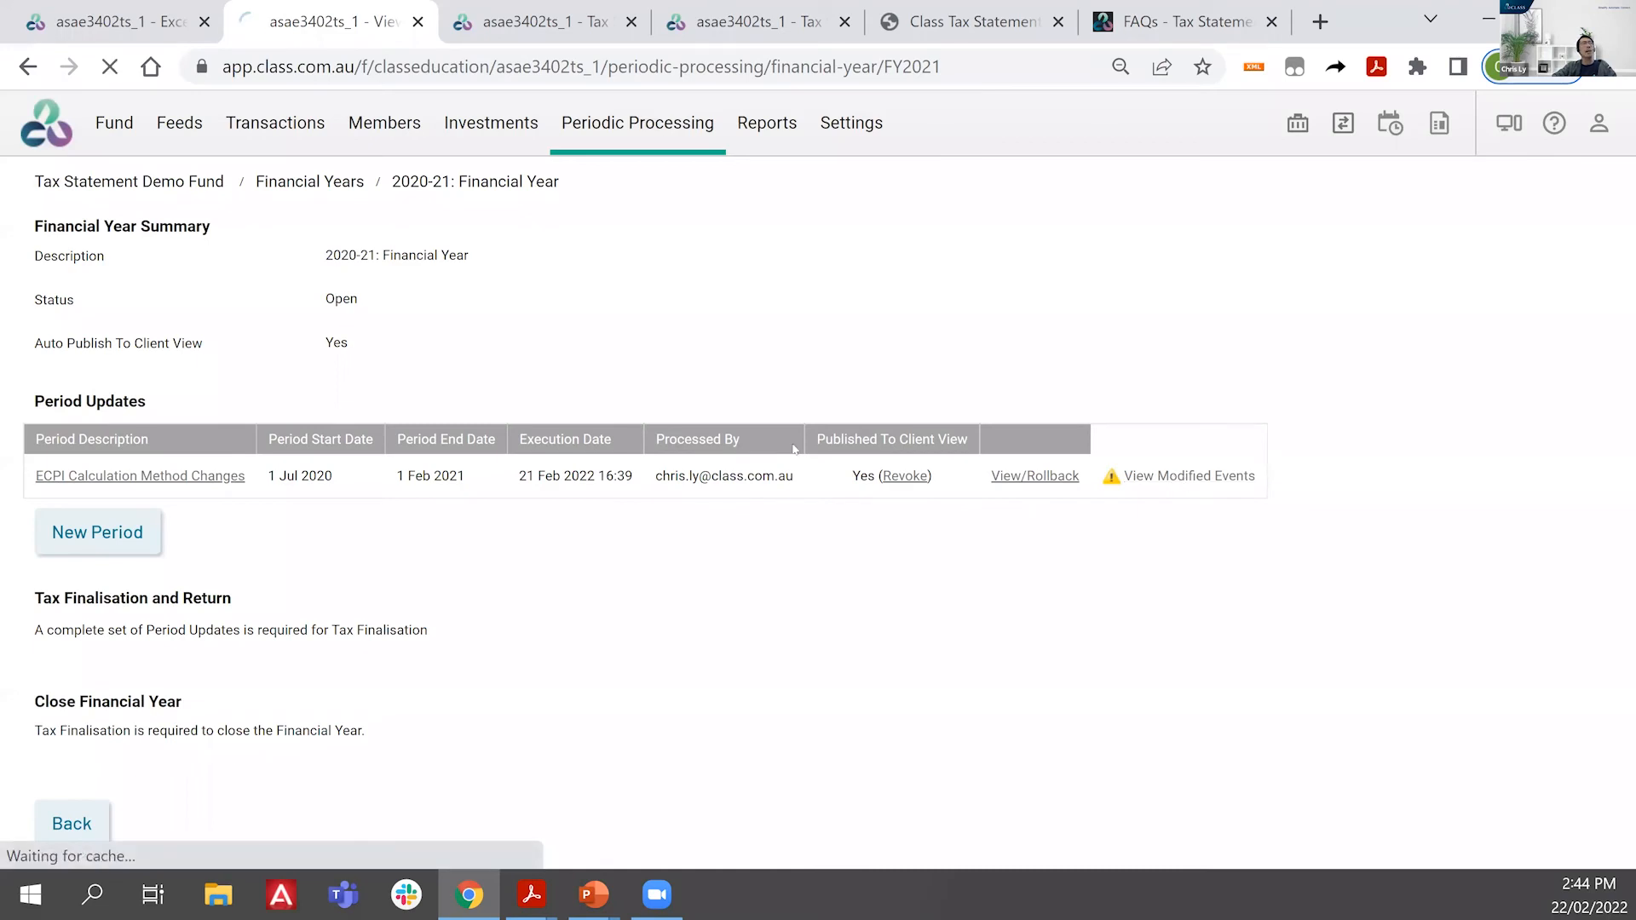